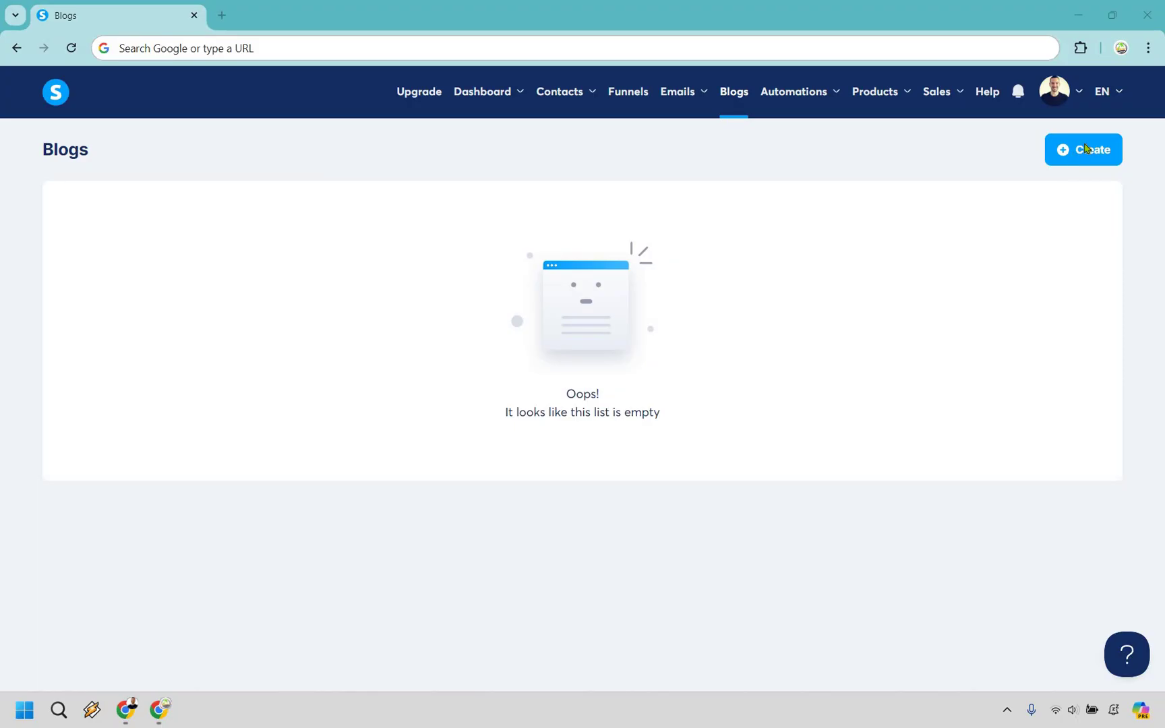
Step: Start a new blog named "Marketing Island" with the URL path "mi"
left_click(1085, 148)
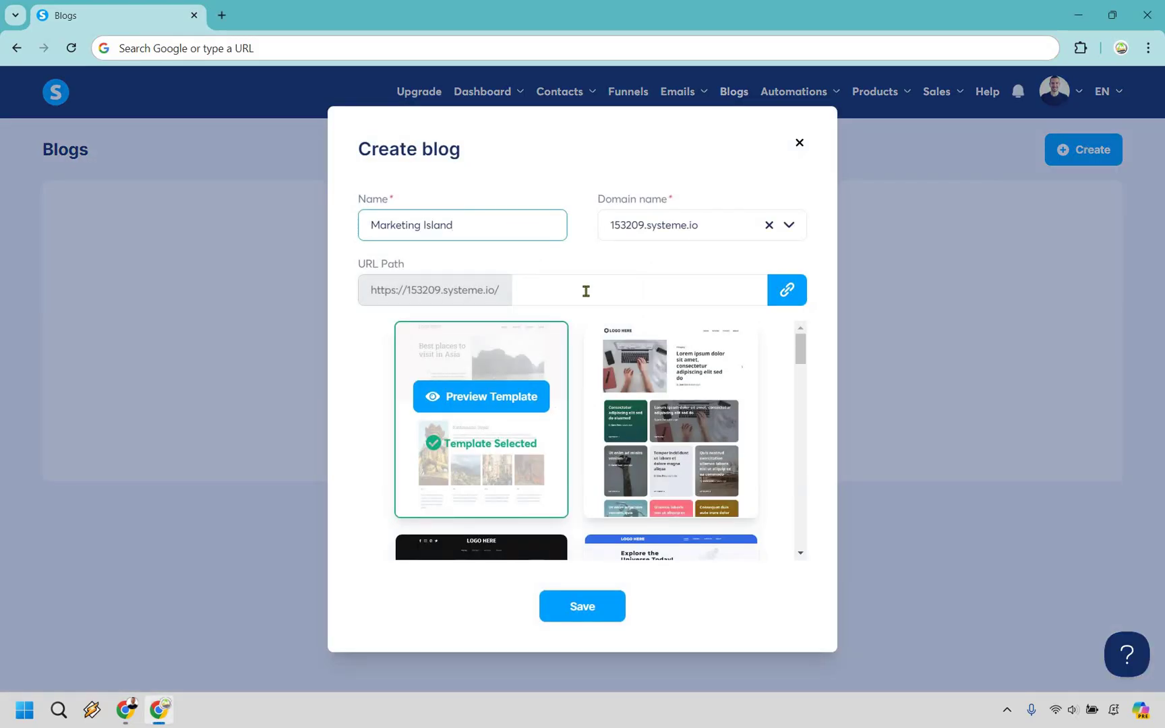
left_click(586, 291)
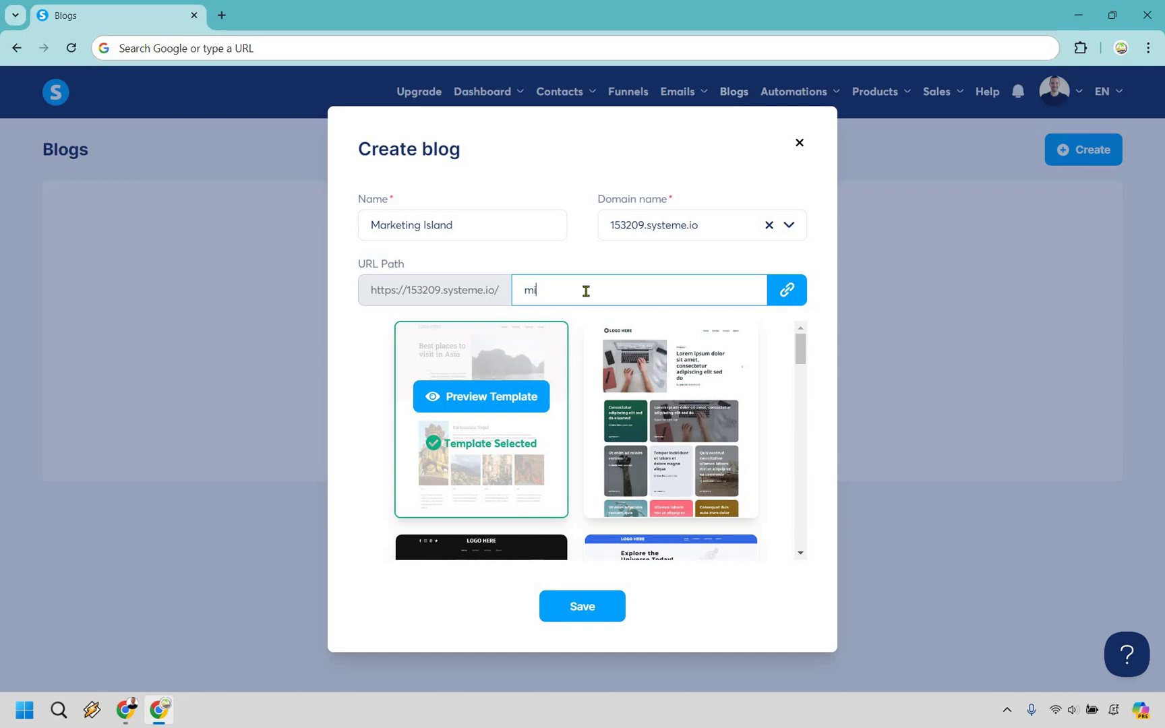
Step: Look through the available blog templates down to the Health Blog design at the end of the list
mouse_move(748, 395)
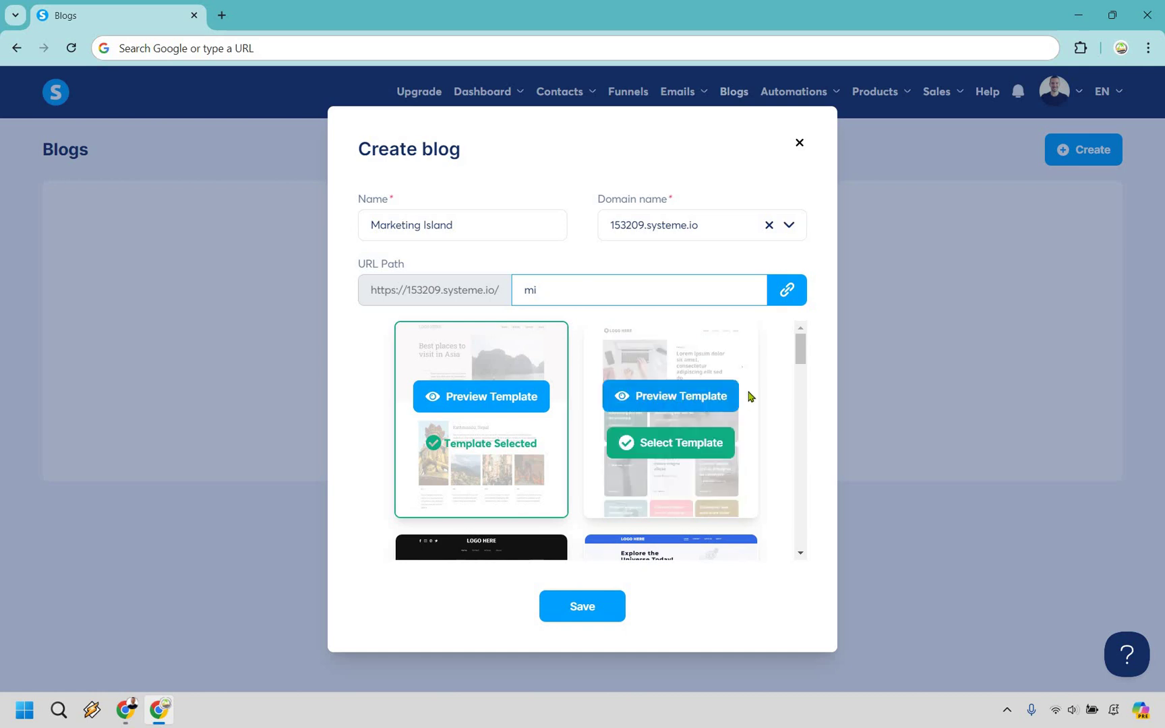
scroll(758, 373, "down", 1)
scroll(757, 373, "down", 3)
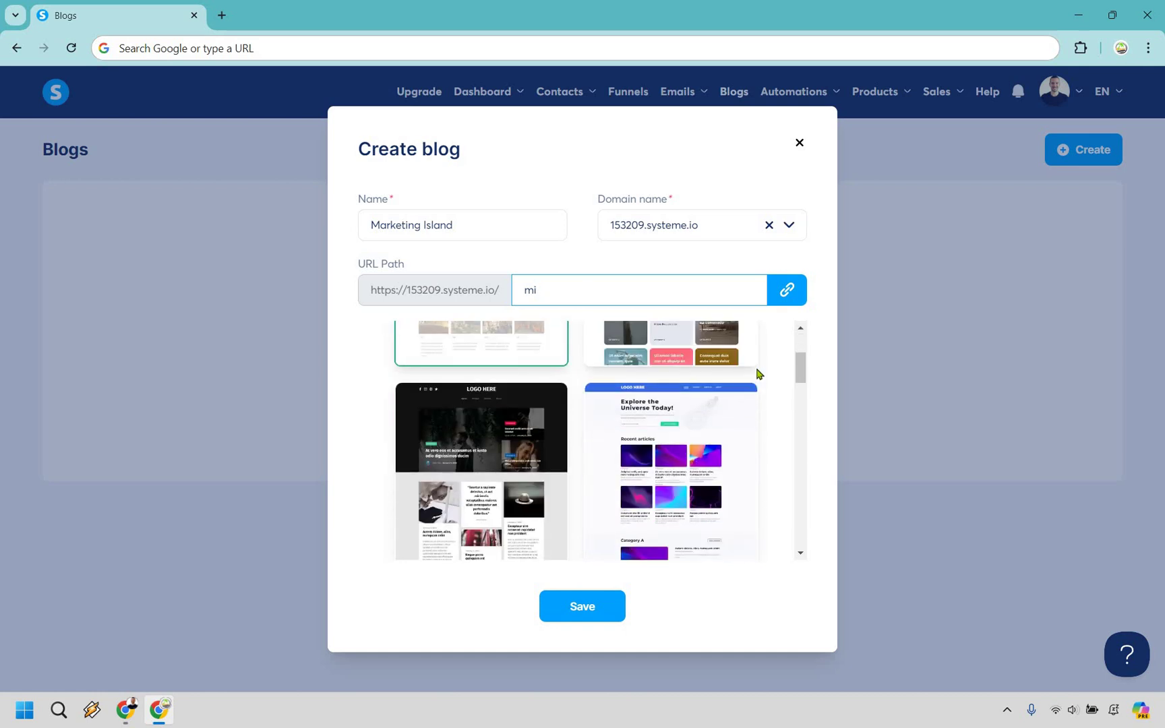
scroll(757, 373, "down", 3)
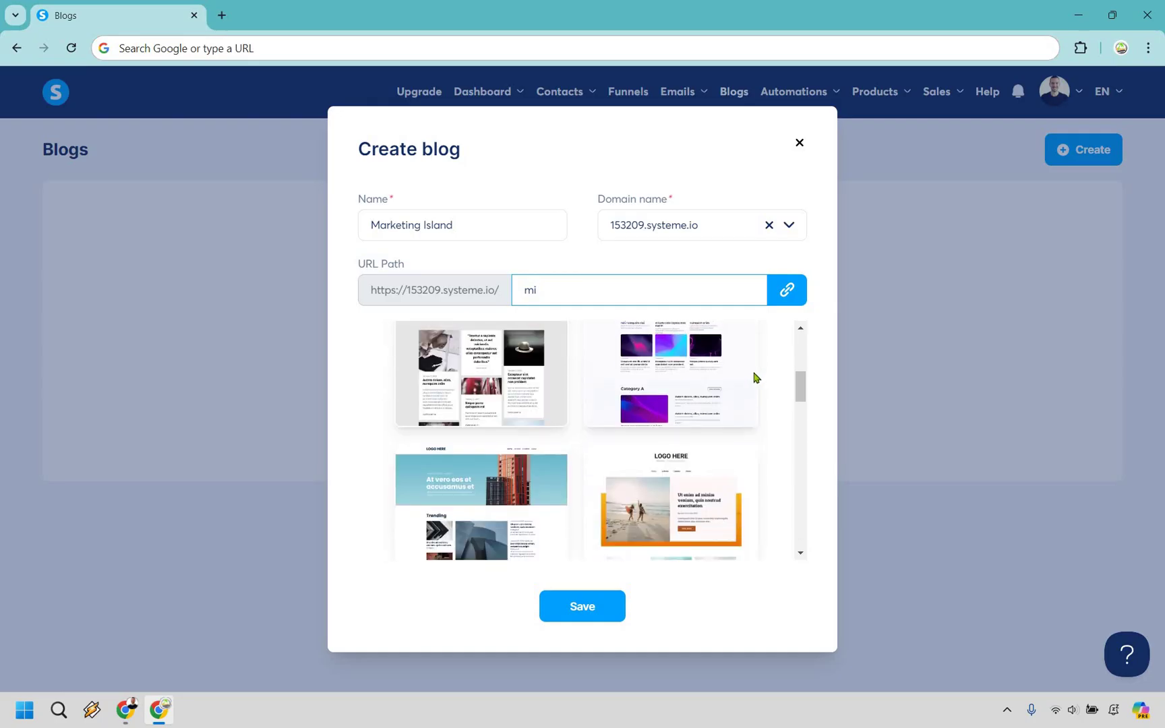
scroll(757, 374, "up", 3)
scroll(756, 375, "down", 4)
scroll(756, 377, "down", 10)
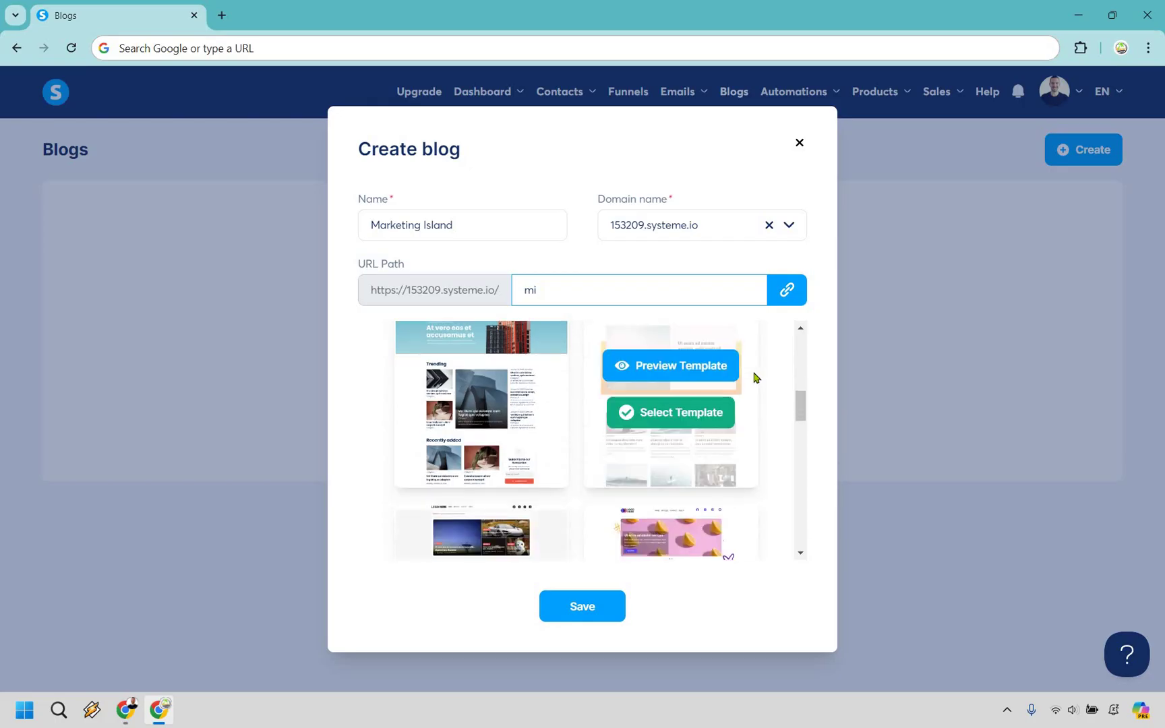
scroll(722, 378, "down", 5)
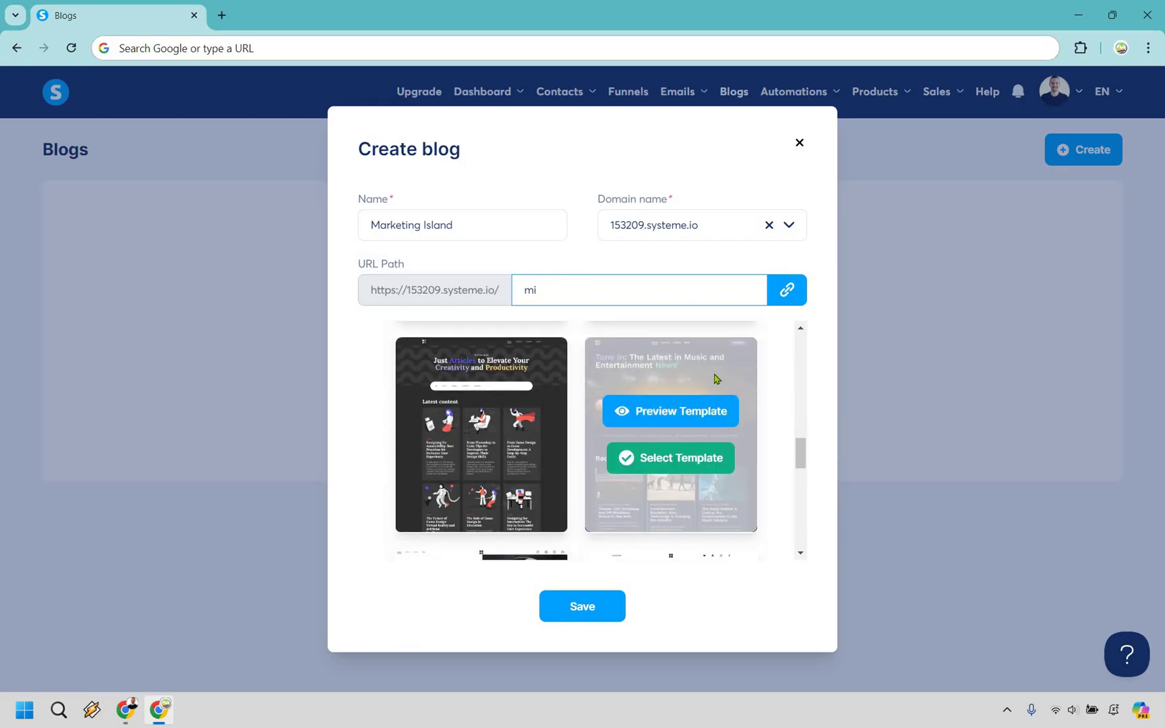
scroll(721, 377, "down", 5)
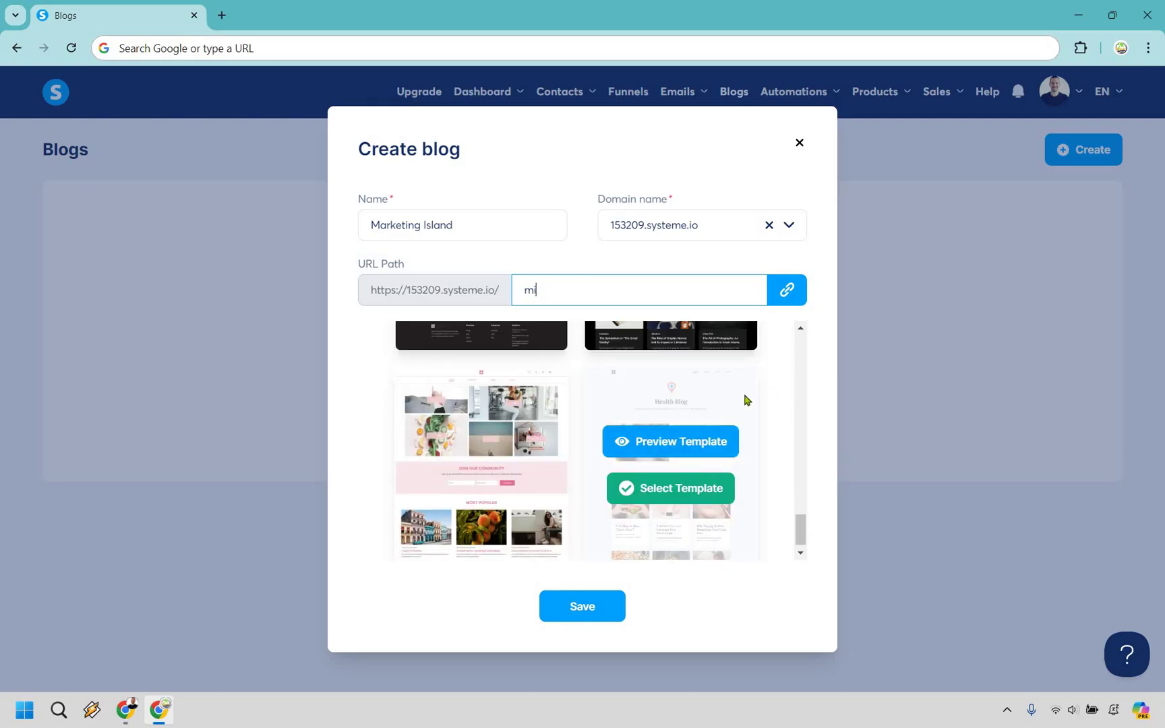
scroll(704, 412, "down", 1)
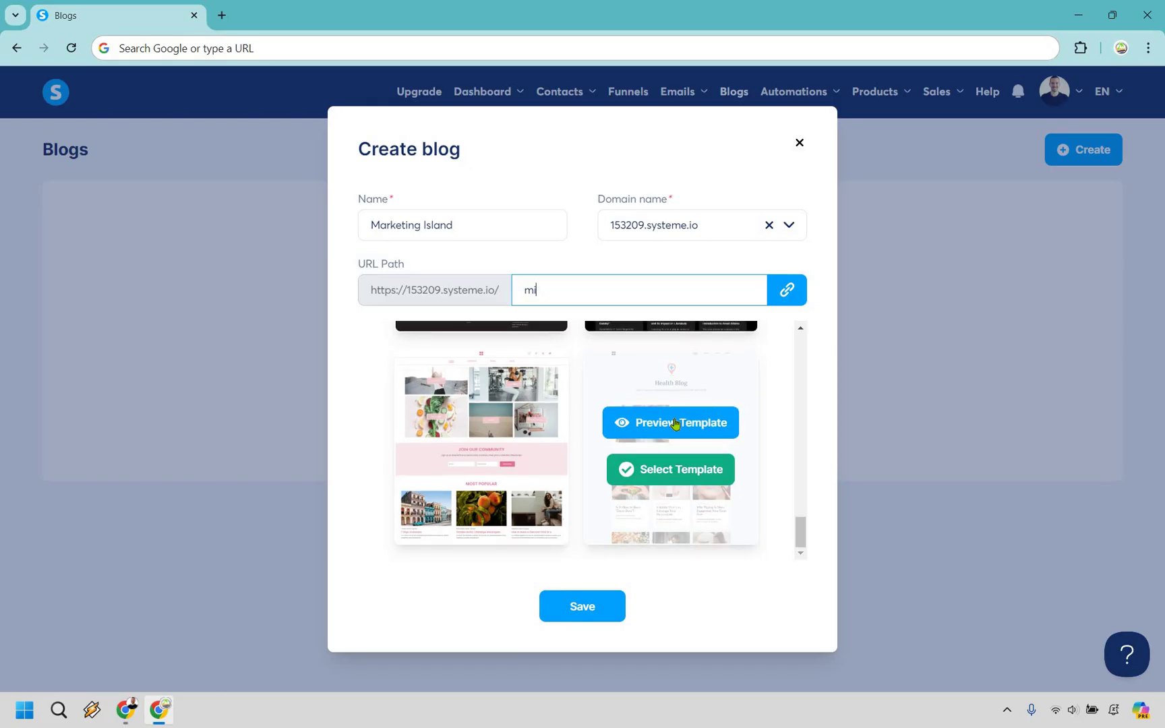
Step: Preview the Health Blog template's home page, look over its post layout, and close the preview
left_click(661, 433)
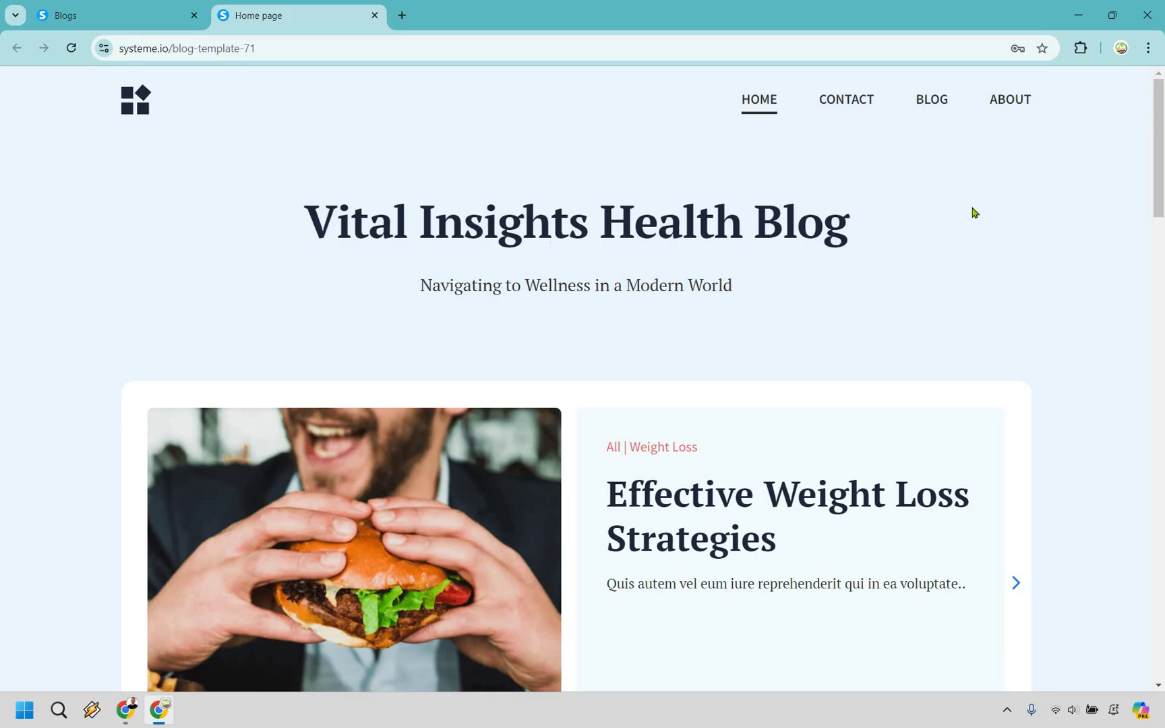
scroll(1120, 234, "down", 14)
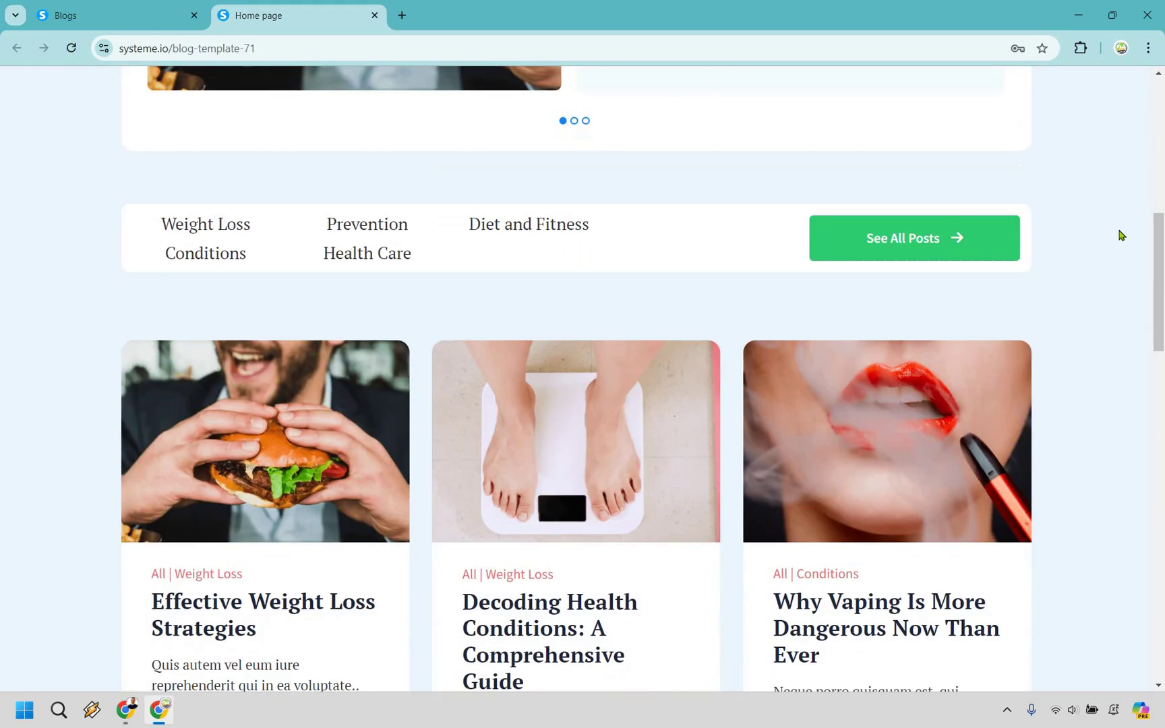
scroll(1120, 234, "down", 3)
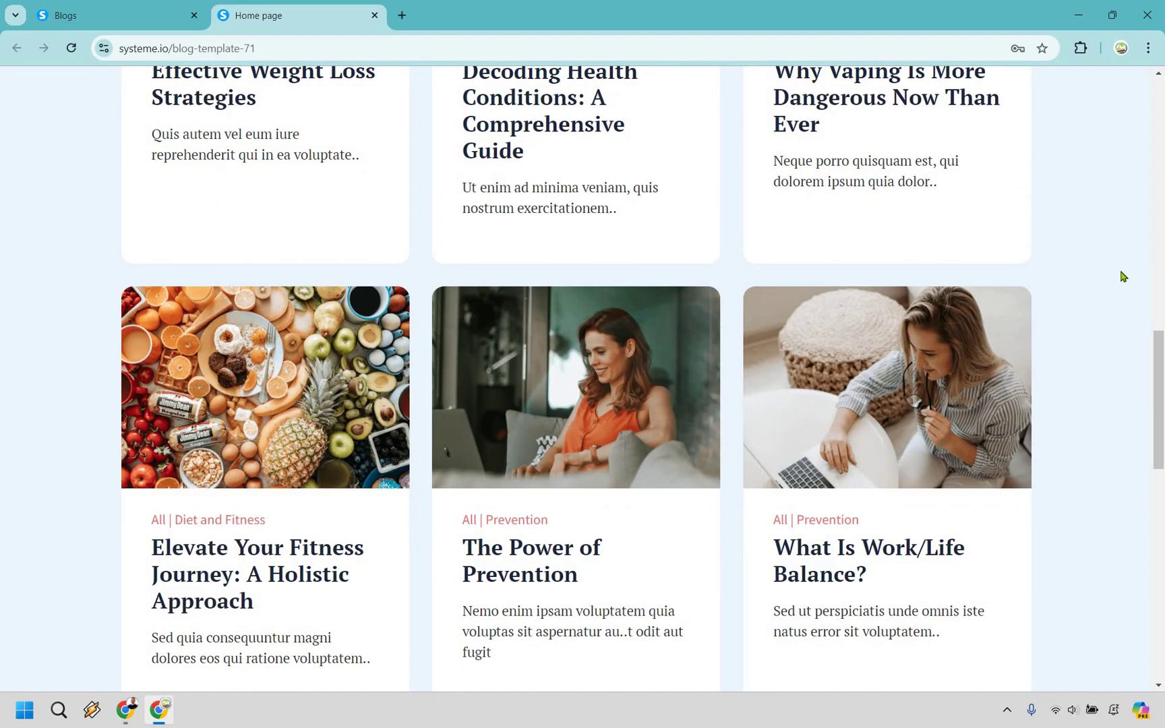
scroll(1122, 276, "up", 17)
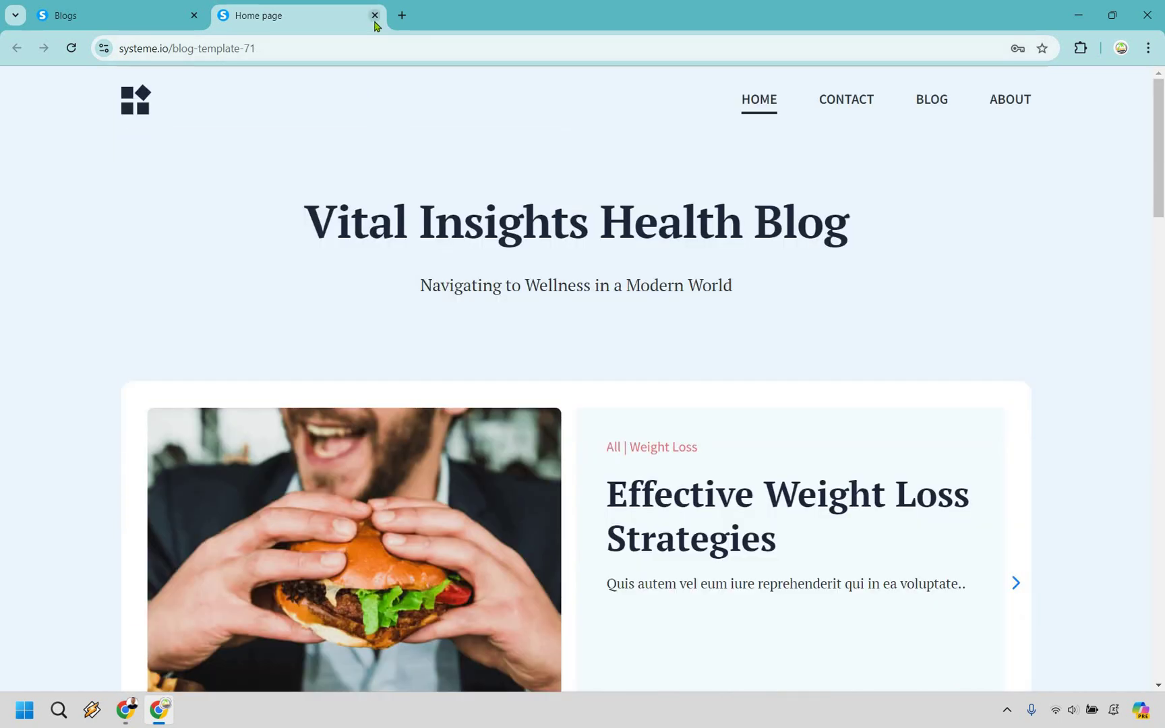
key("ctrl+w")
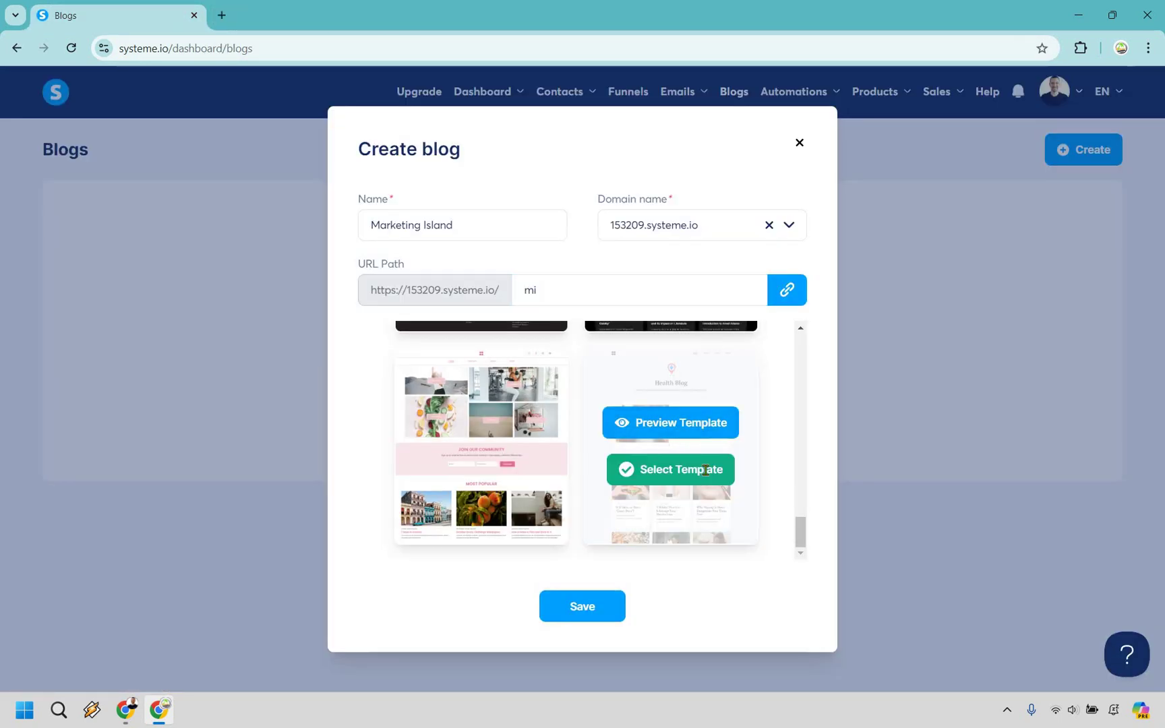
Step: Create the blog with the Health Blog template and open Marketing Island from the blog list
left_click(671, 471)
left_click(590, 609)
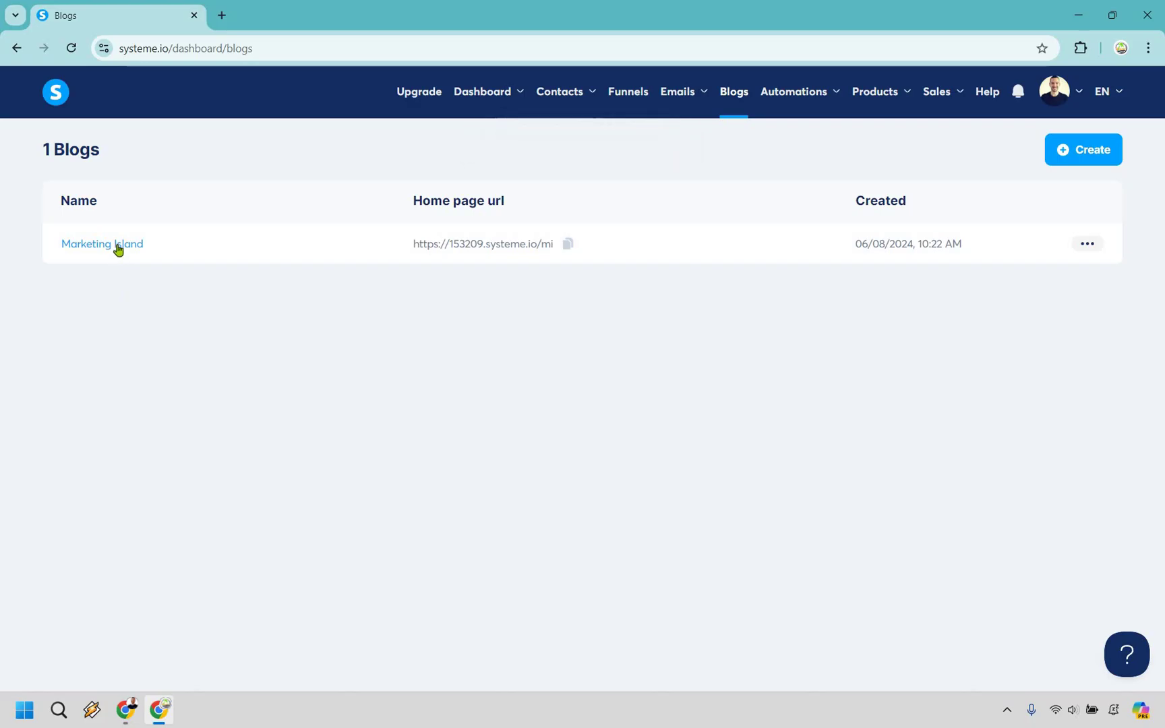
left_click(206, 250)
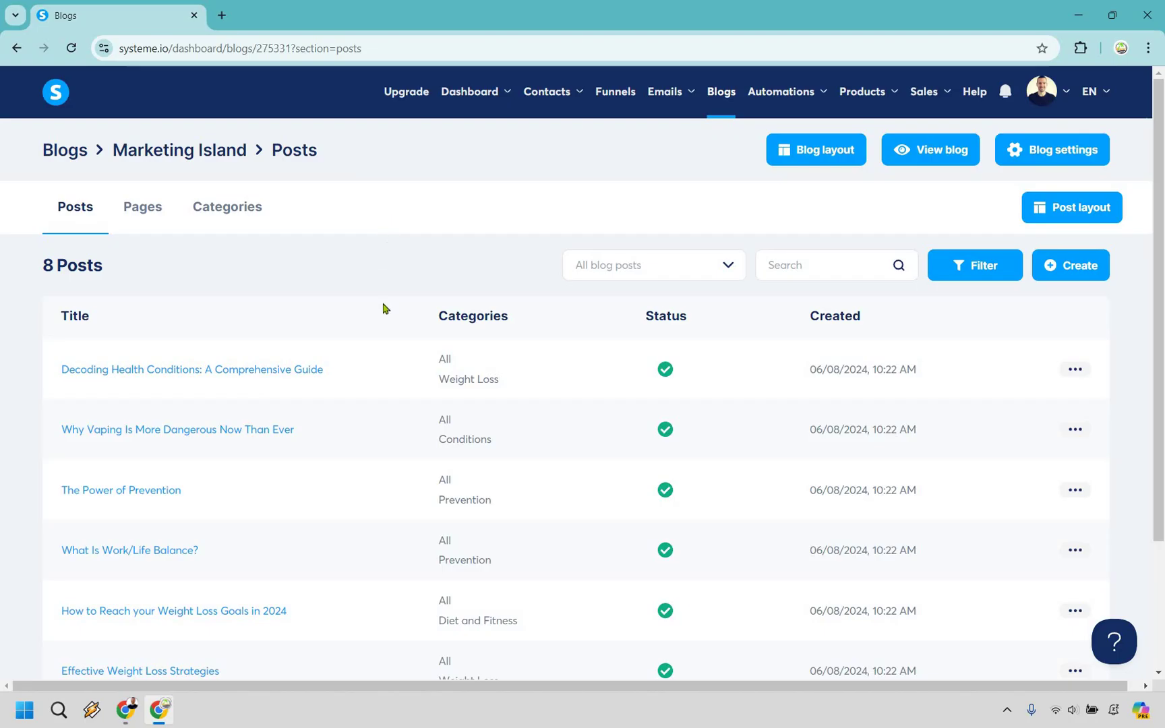
Step: Review the blog's lists of posts, pages and categories, ending back on the posts
scroll(390, 324, "down", 3)
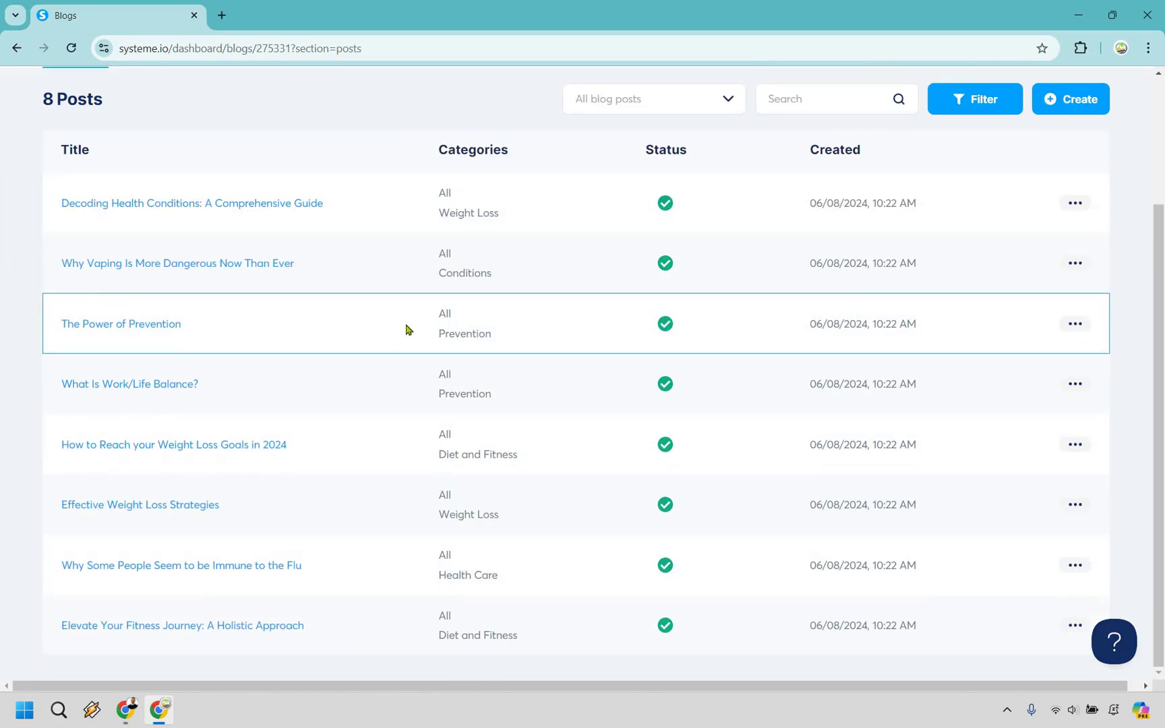
scroll(406, 330, "up", 3)
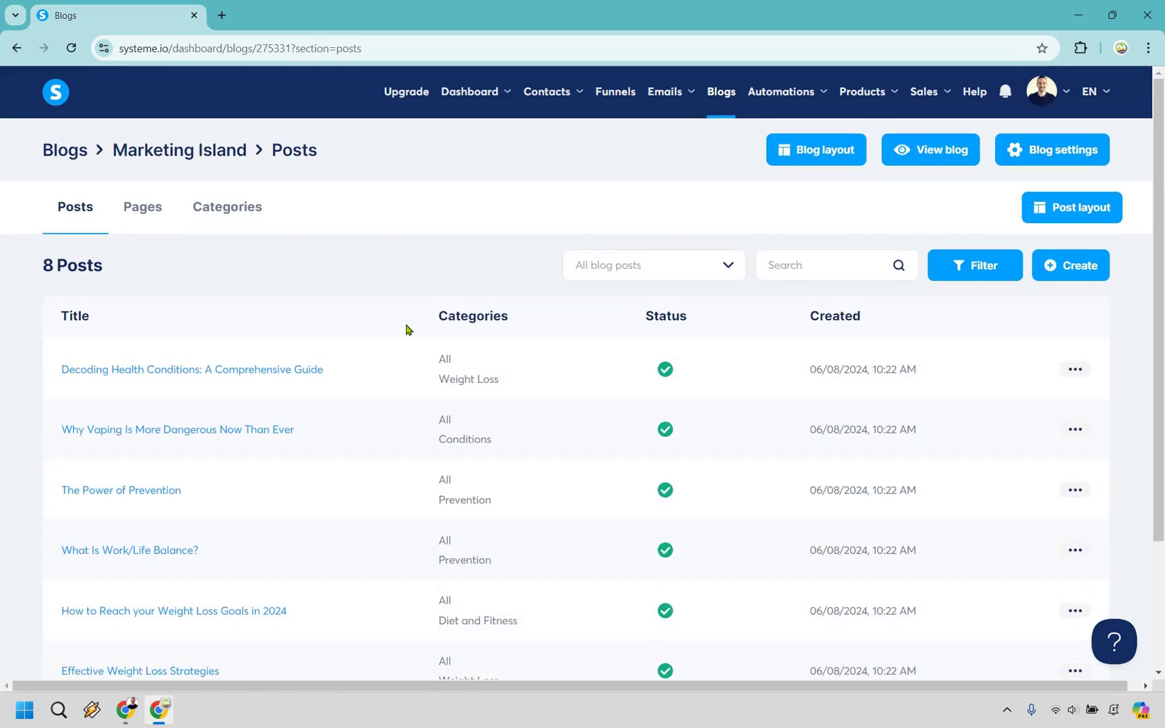
left_click(139, 215)
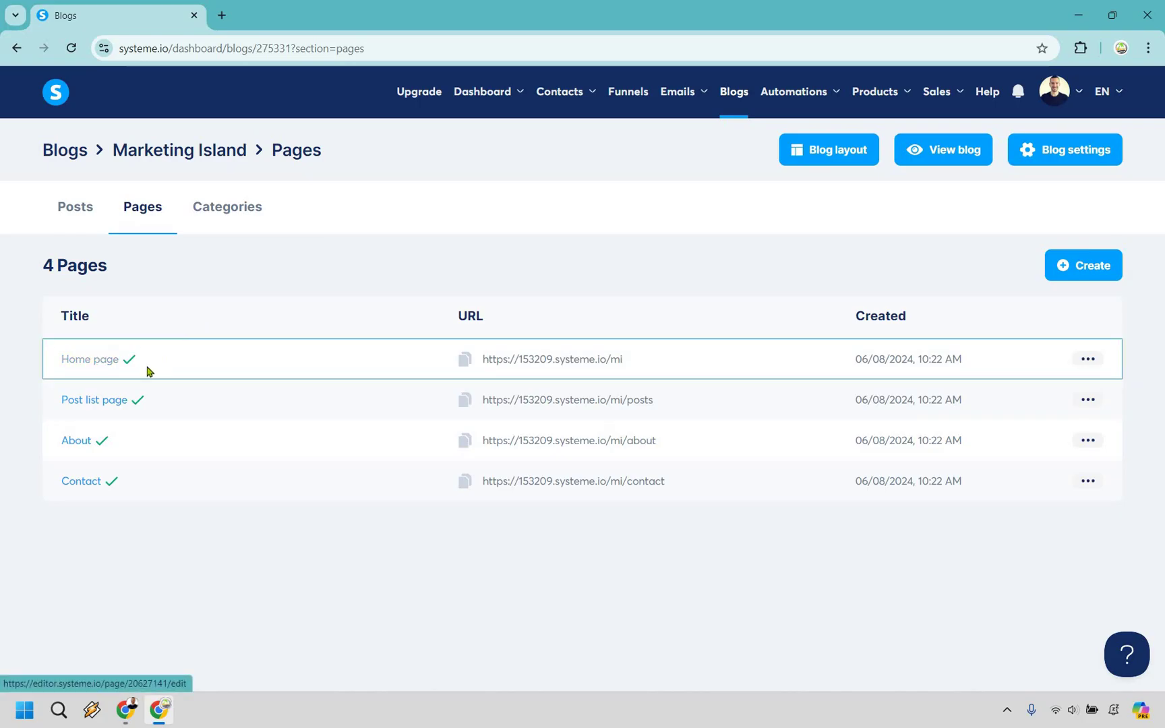
left_click(237, 210)
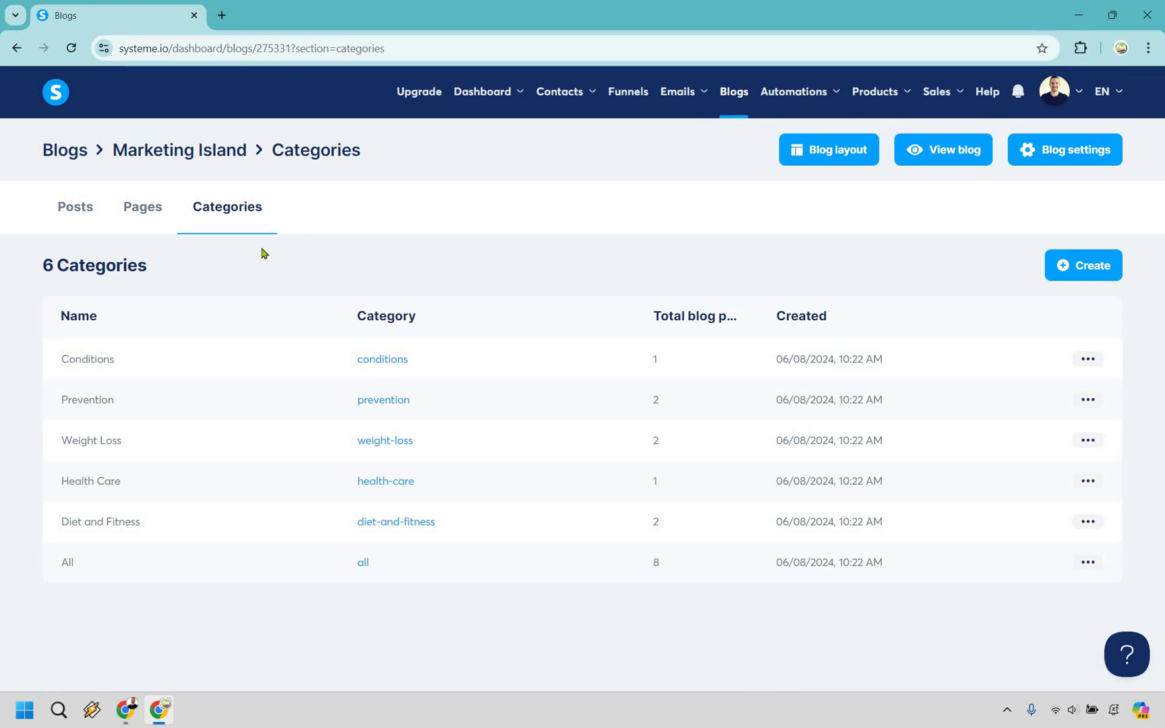
left_click(81, 215)
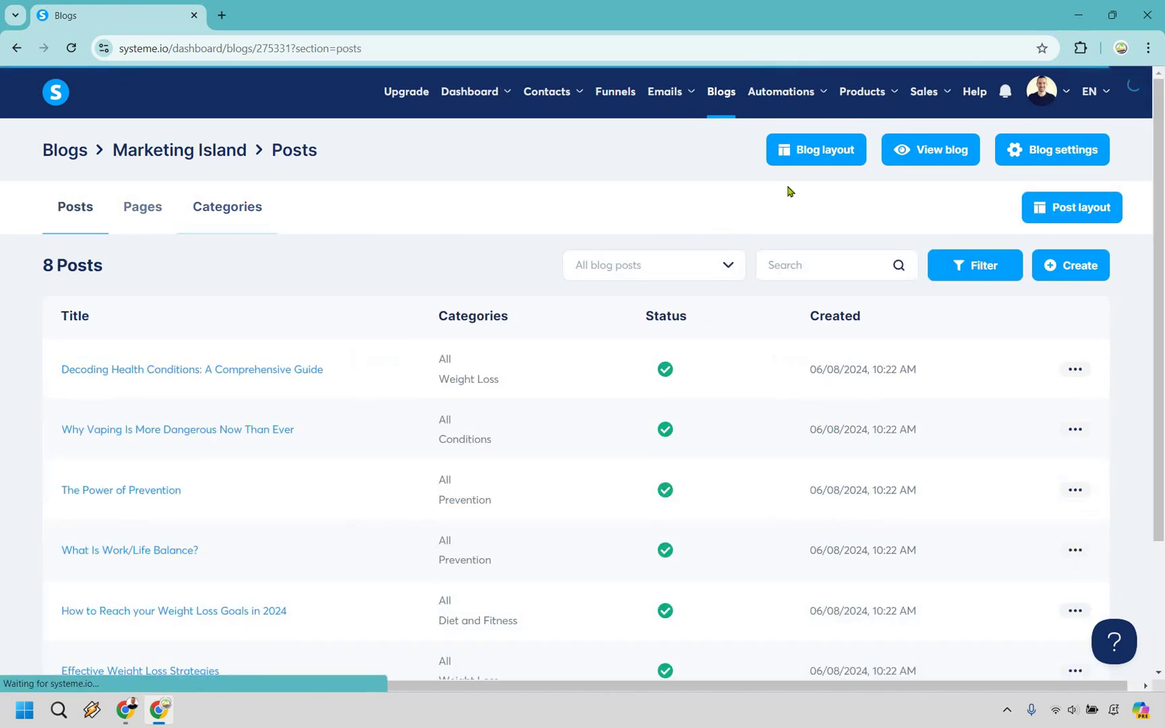
Step: Open the blog layout for editing and replace the header logo with the stored image milogo.png
left_click(805, 156)
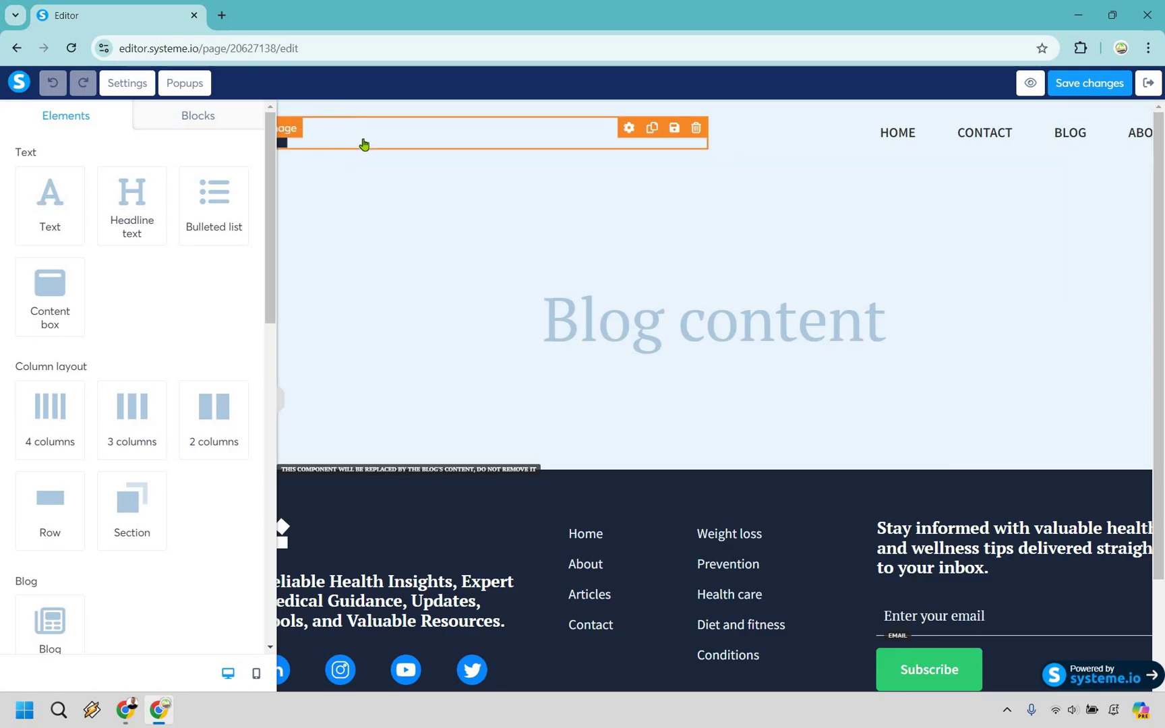
left_click(628, 128)
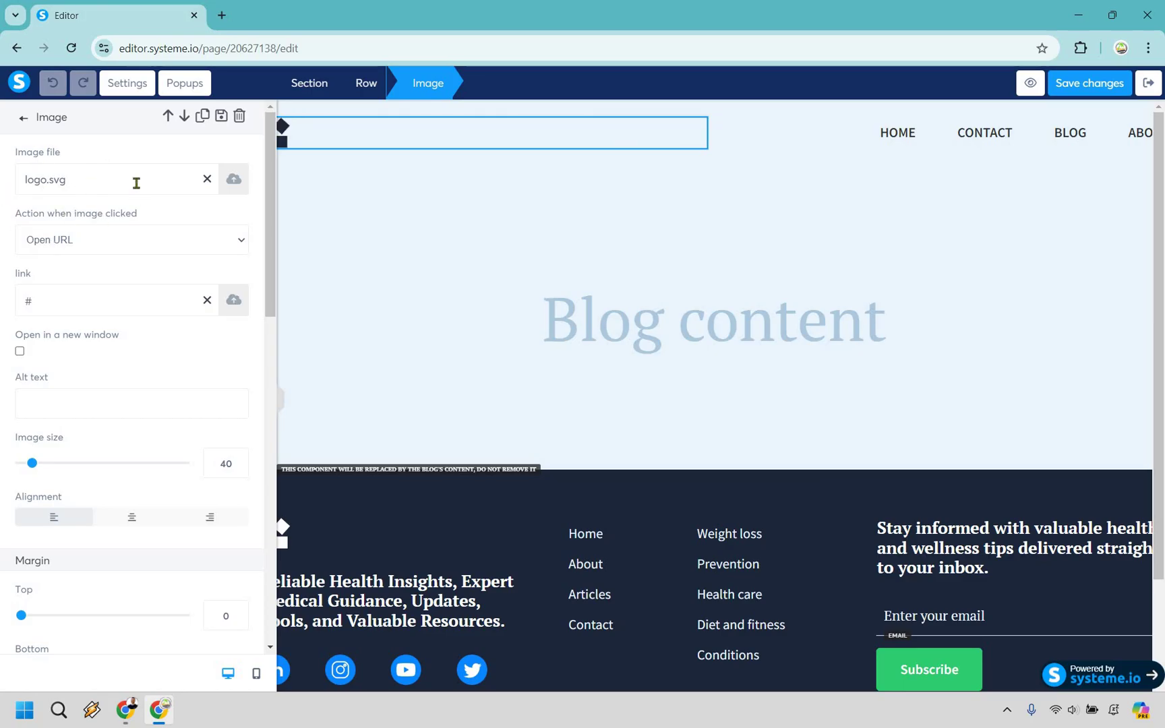
left_click(236, 180)
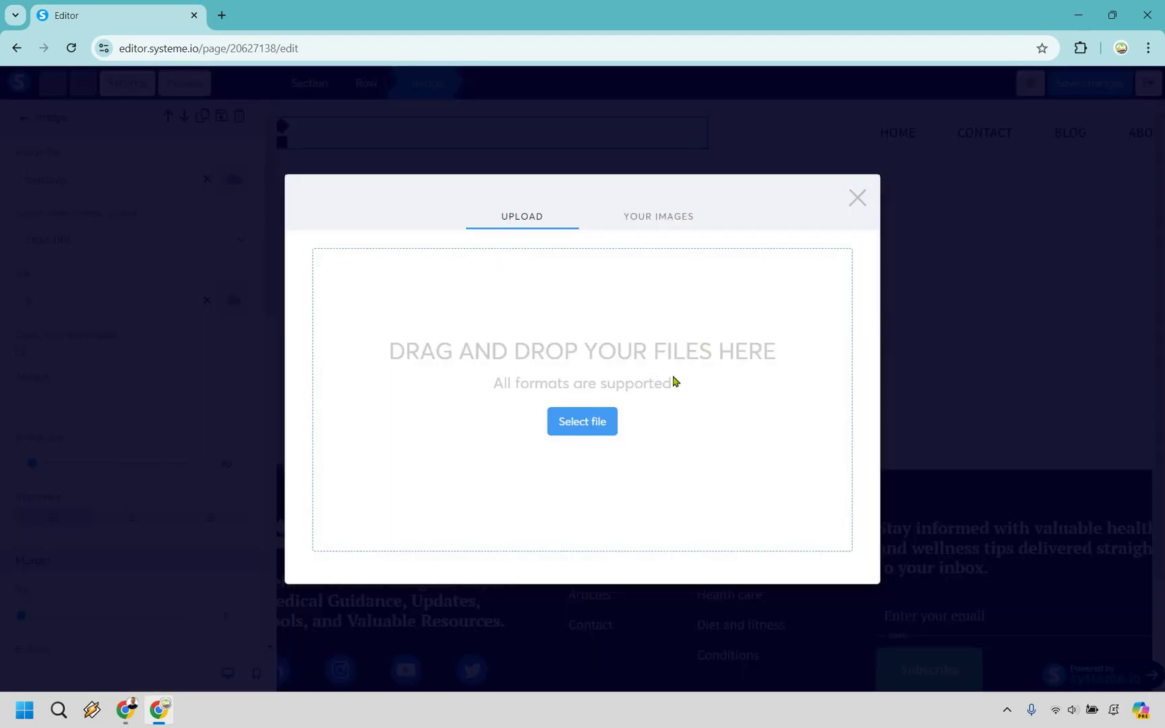
left_click(665, 226)
left_click(348, 307)
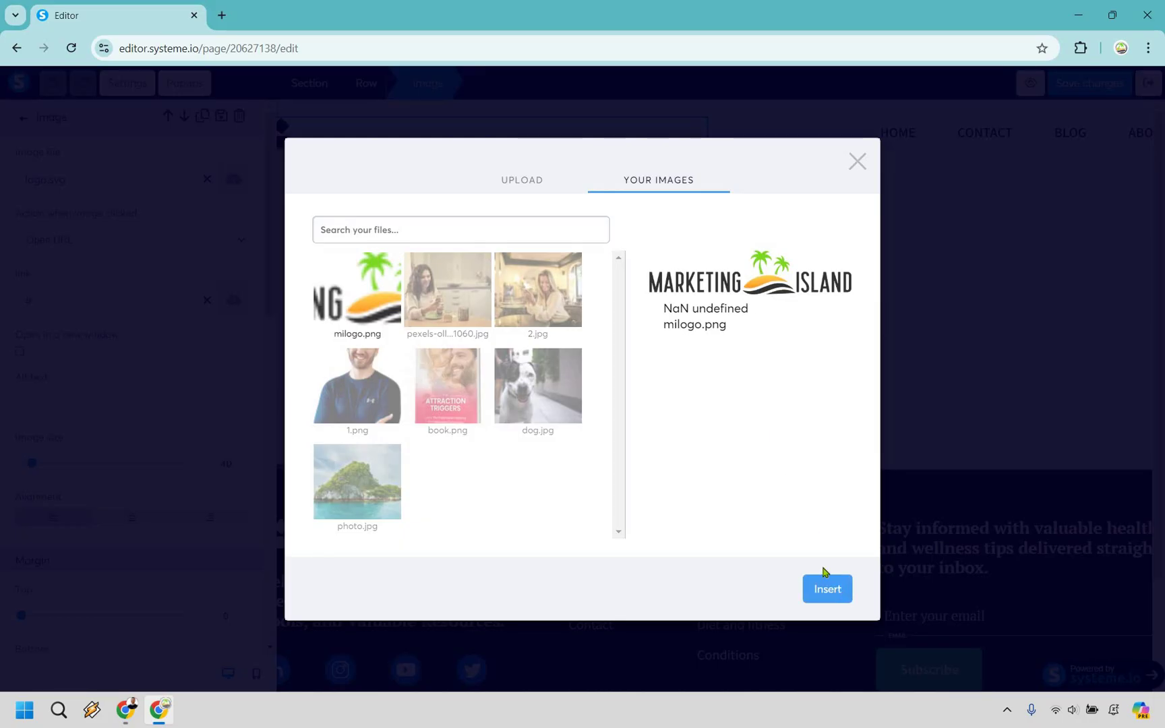
left_click(825, 584)
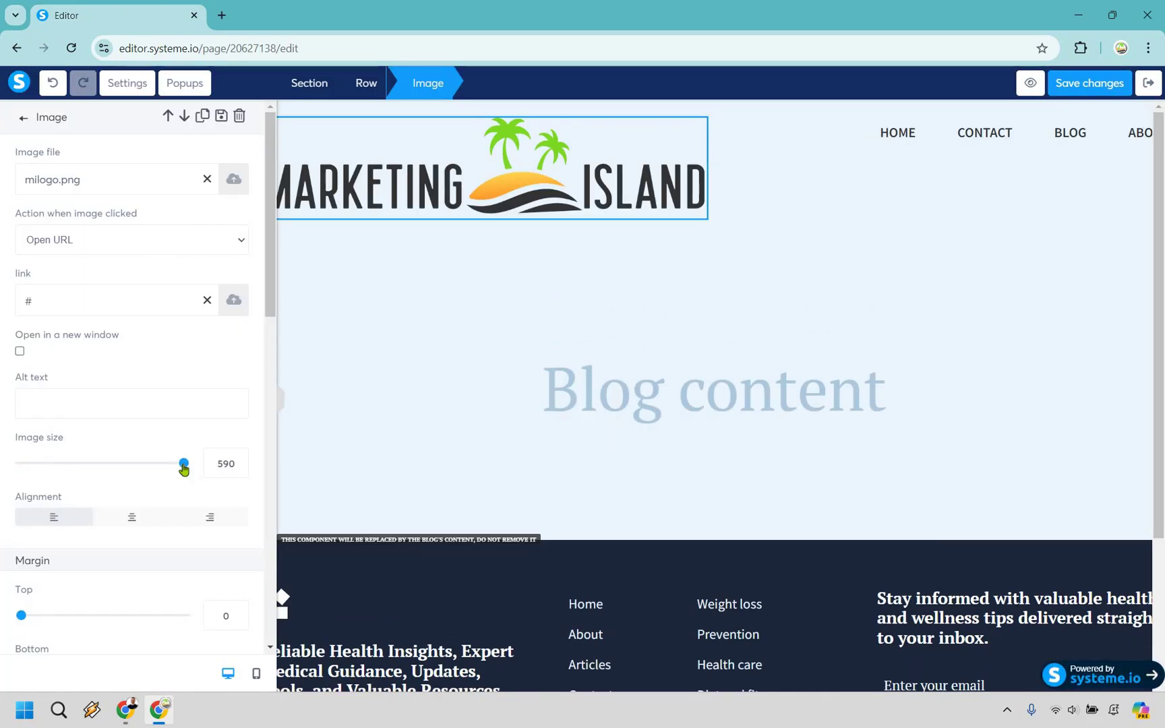
Step: Set the header logo's image size to 165 and deselect it
left_click_drag(181, 470, 66, 463)
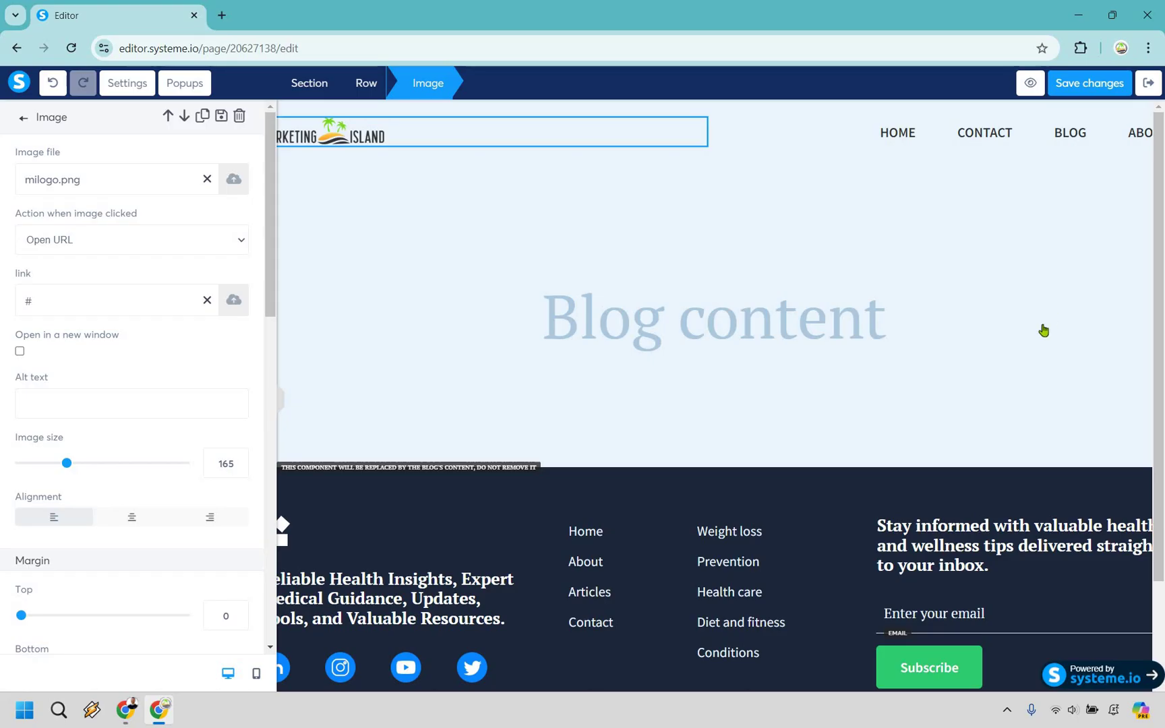
left_click(944, 286)
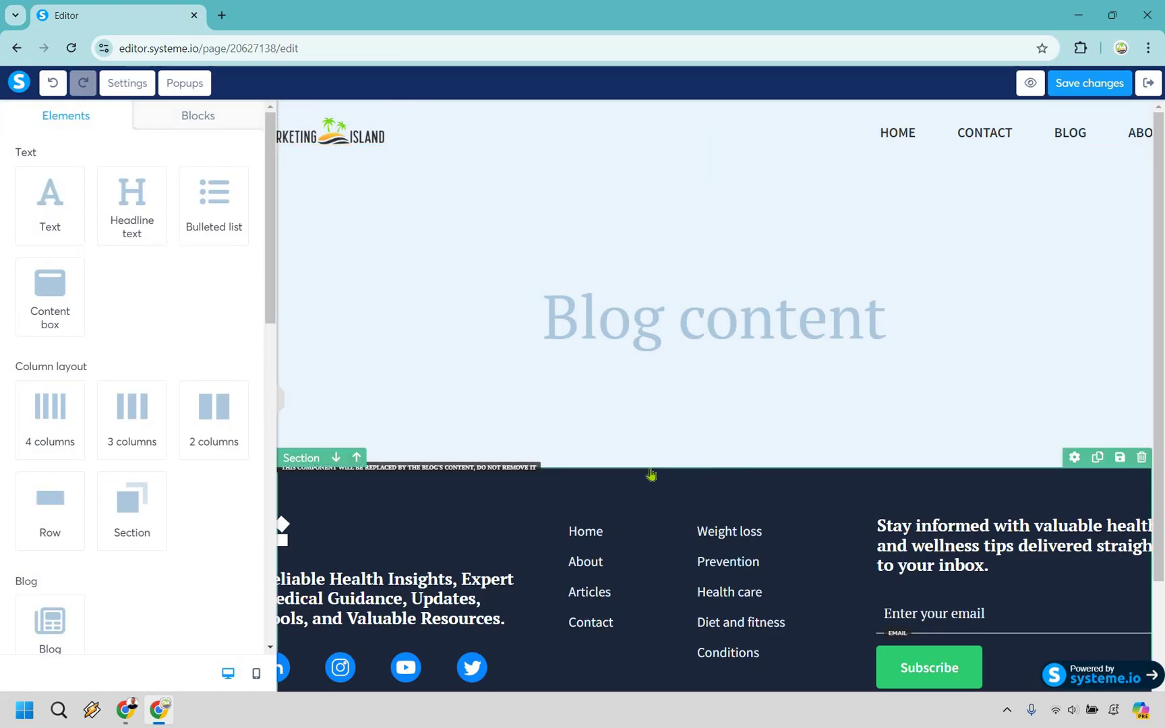
Step: Replace the footer description with "Marketing Island is all about helping you launch your digital business."
scroll(499, 546, "down", 2)
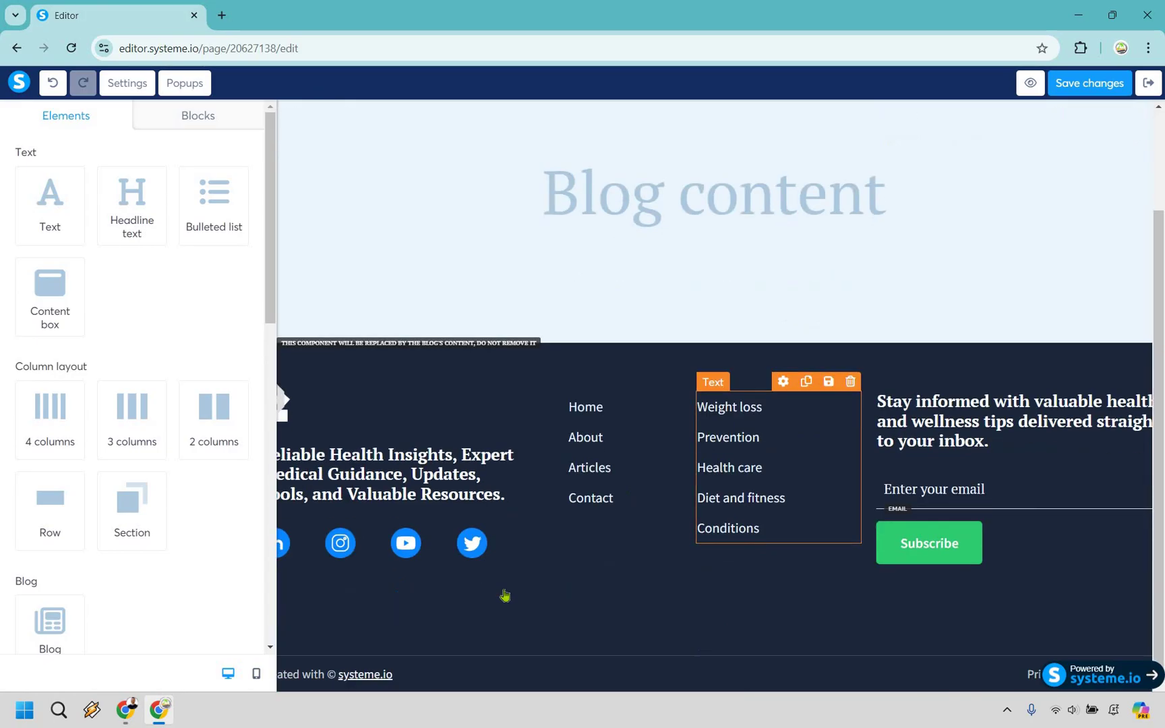
left_click(484, 463)
left_click(460, 468)
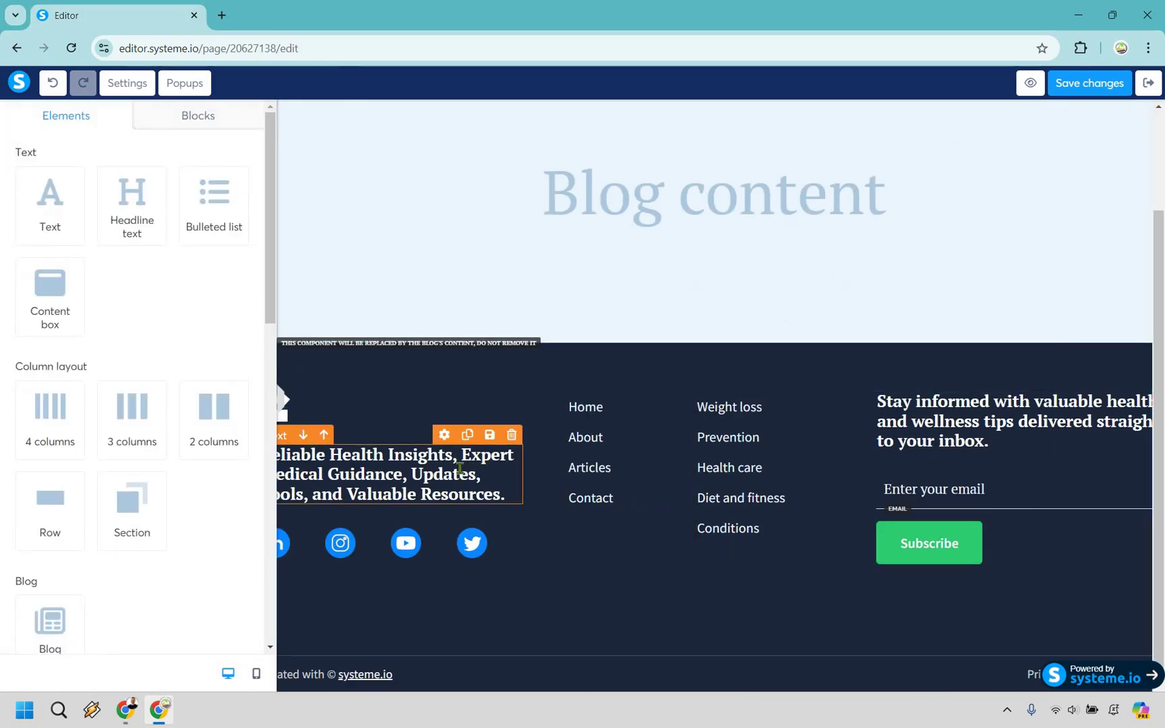
left_click(460, 468)
key("ctrl+z")
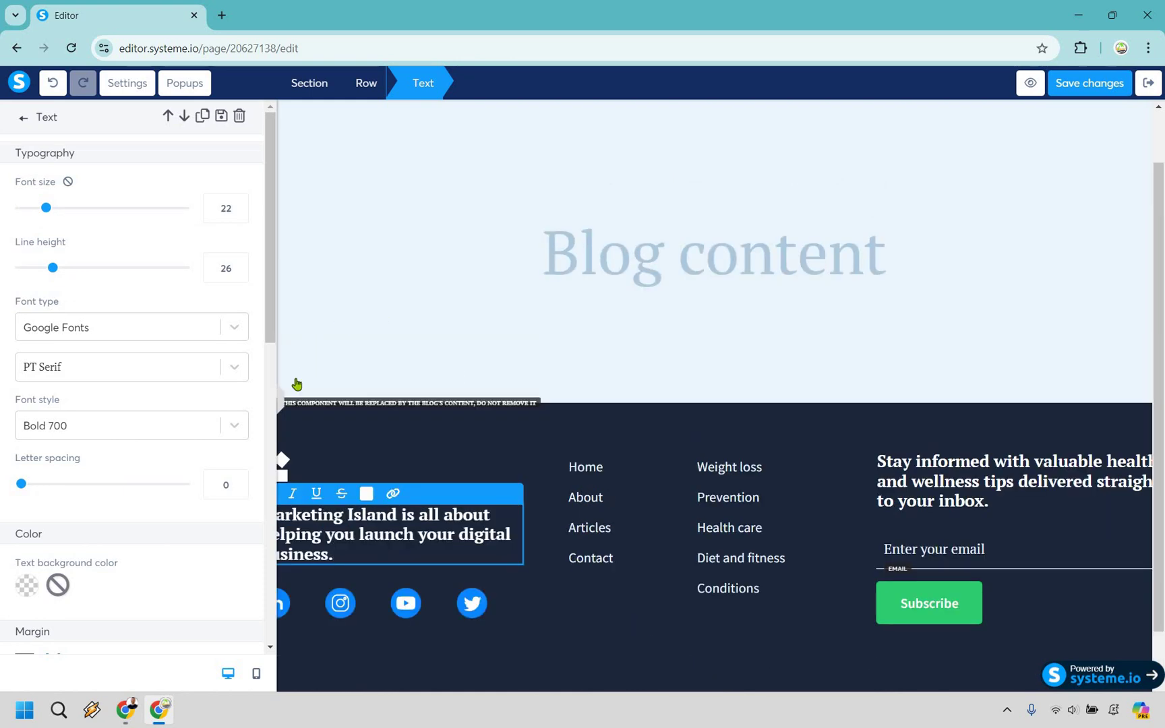
left_click(282, 400)
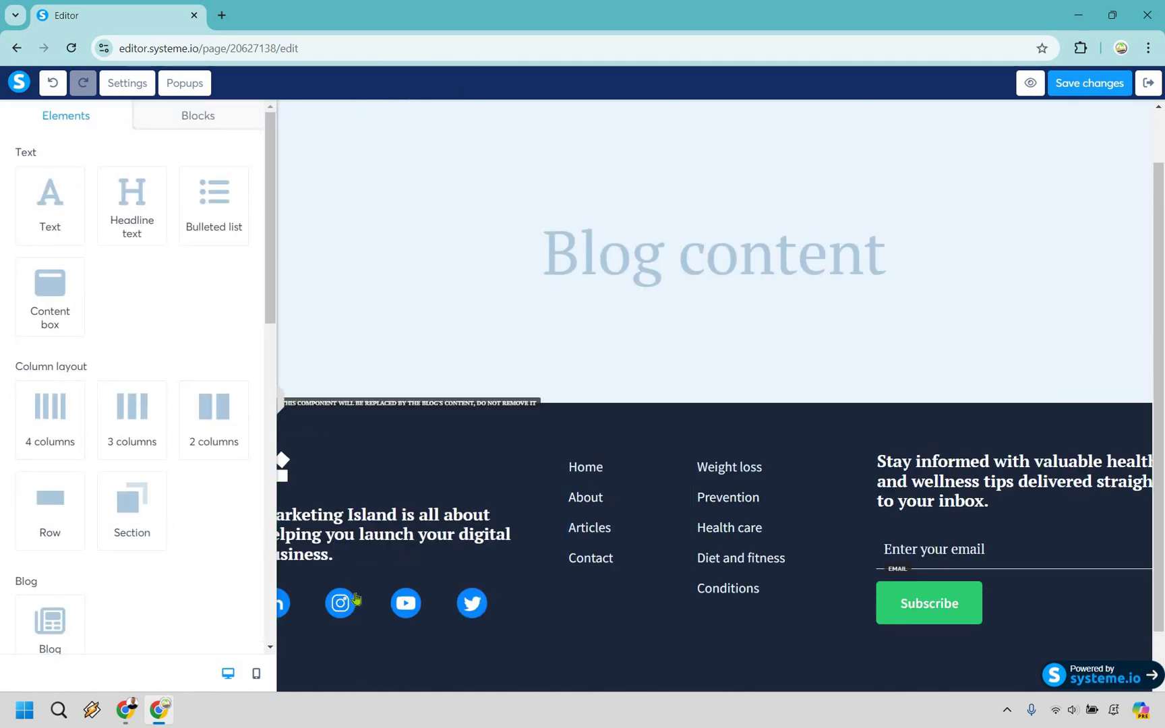
left_click(341, 611)
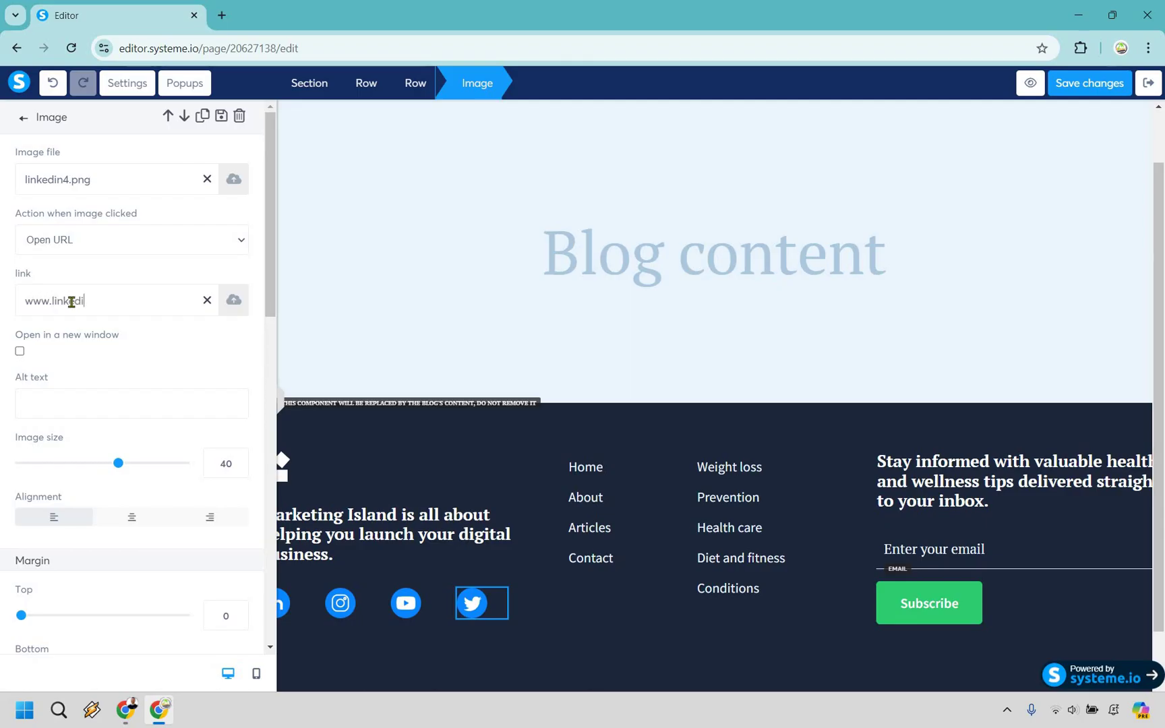
type(".com/")
left_click(20, 353)
Step: Select the footer's LinkedIn icon and collapse the settings sidebar to show the full page width
left_click(288, 618)
left_click(288, 617)
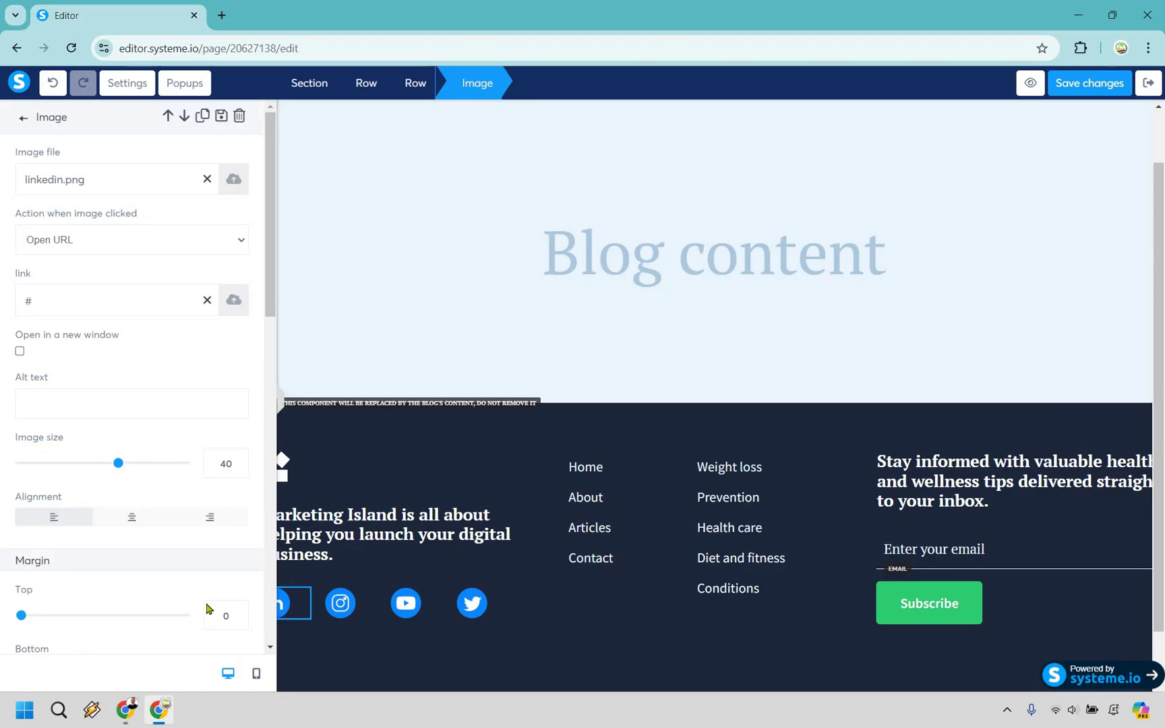
left_click(265, 648)
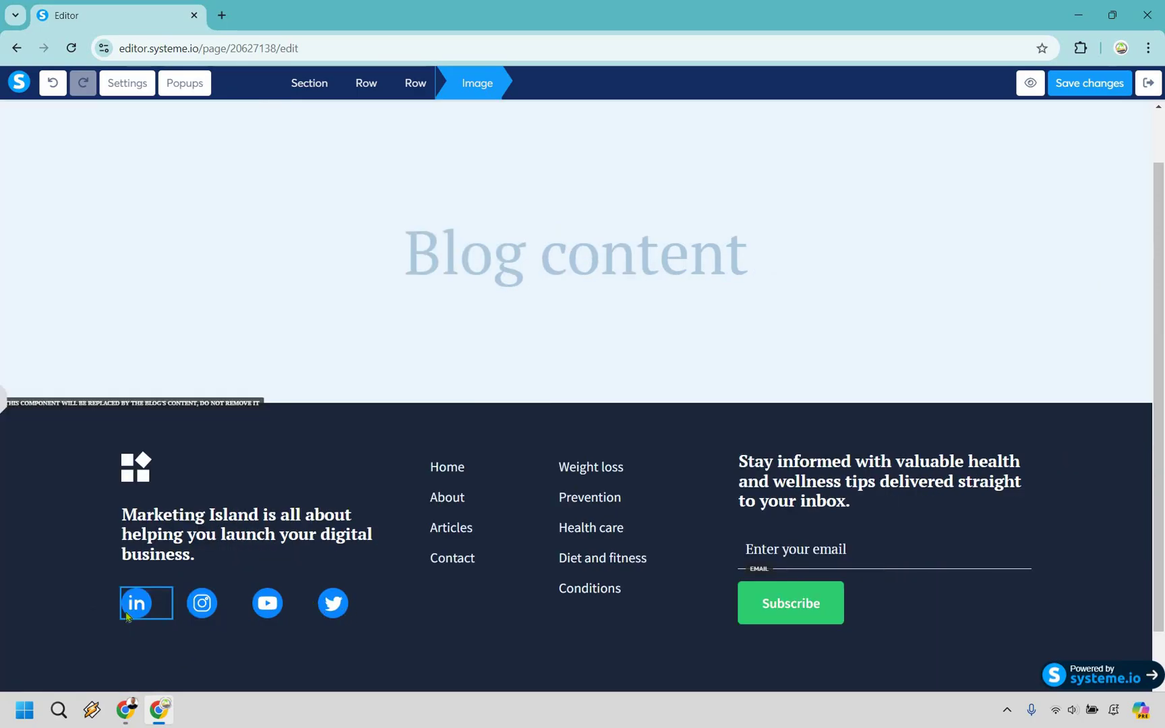
Step: Delete the Twitter, YouTube and Instagram icons from the footer, keeping only the LinkedIn icon
left_click(362, 601)
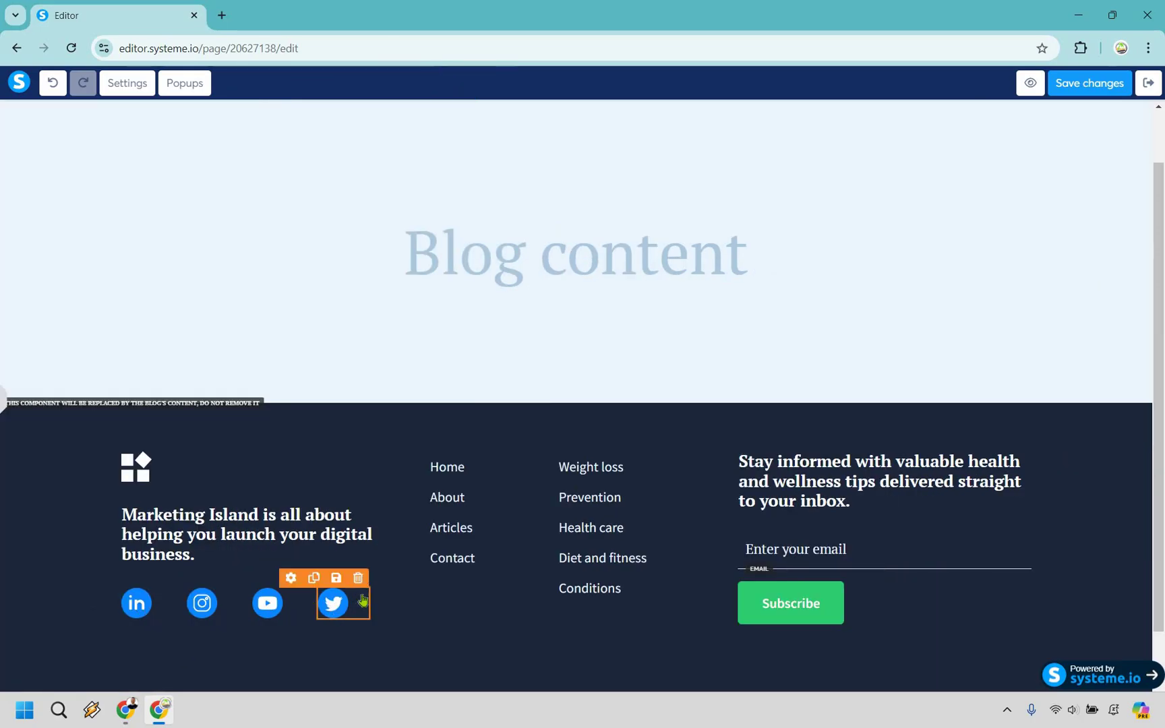
key("Delete")
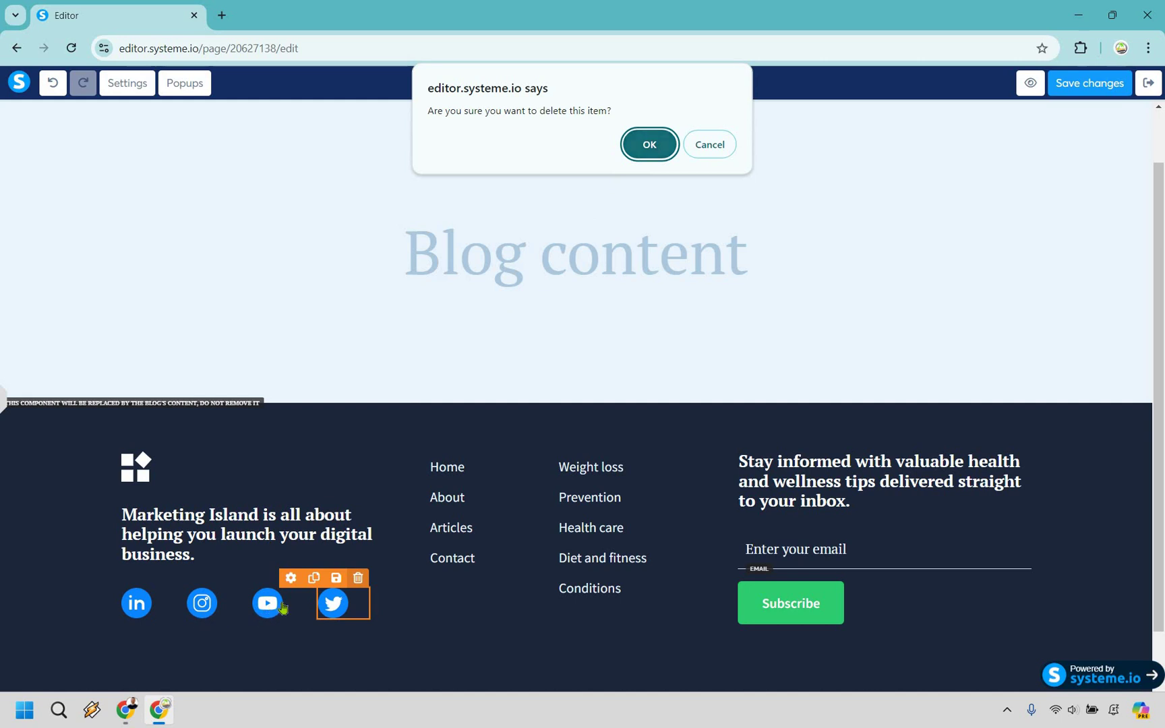
key("Return")
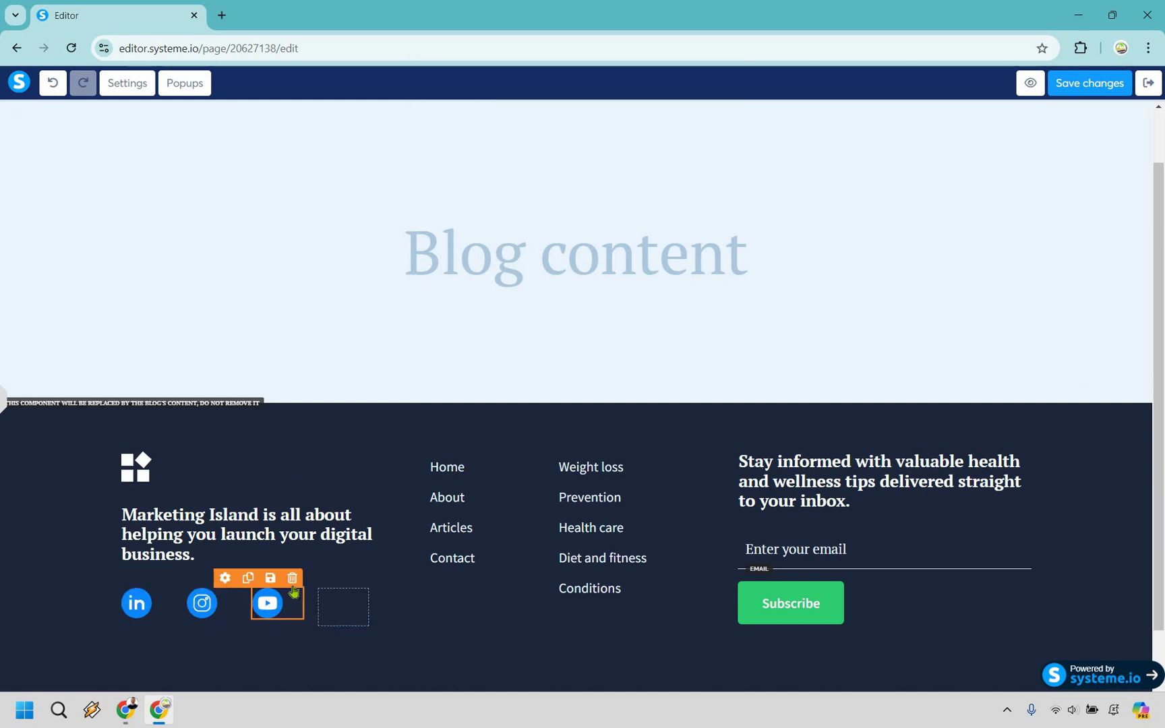
key("Delete")
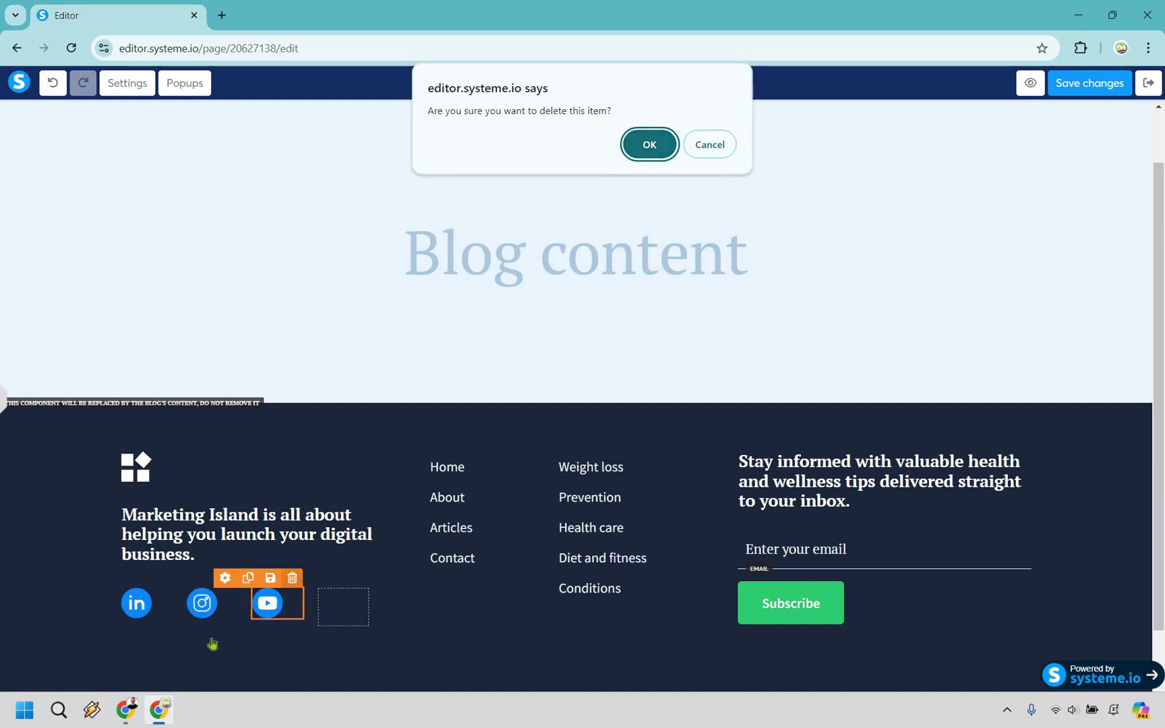
key("Return")
left_click(215, 610)
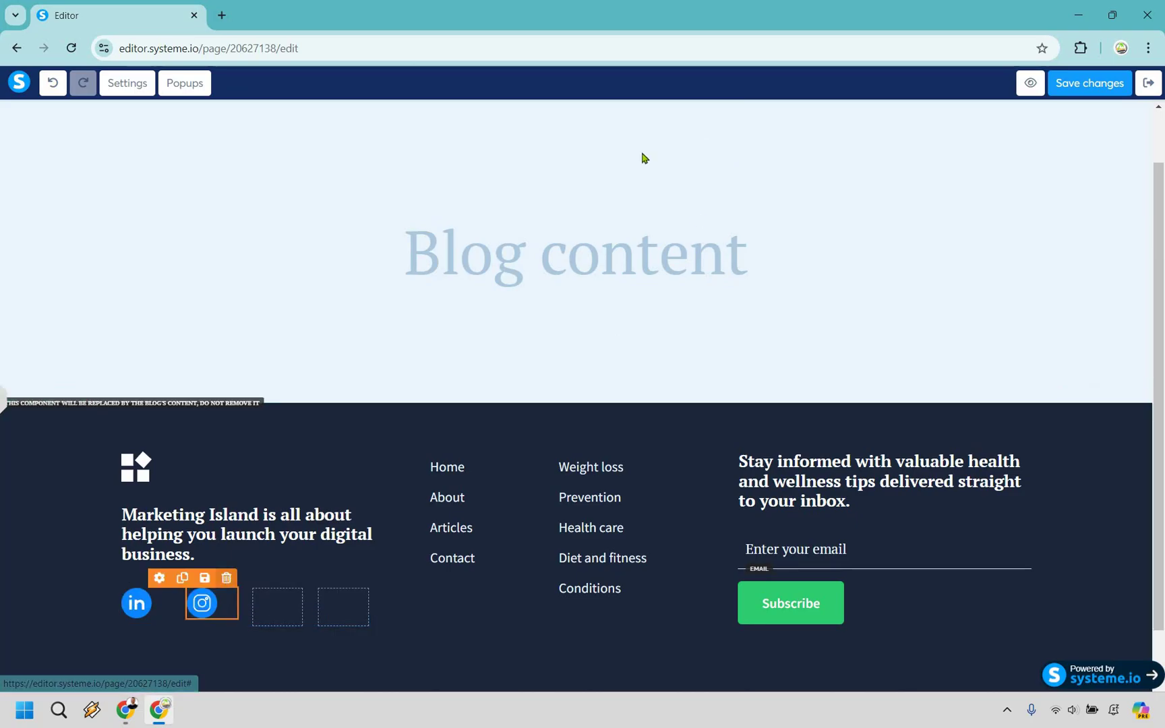
key("Delete")
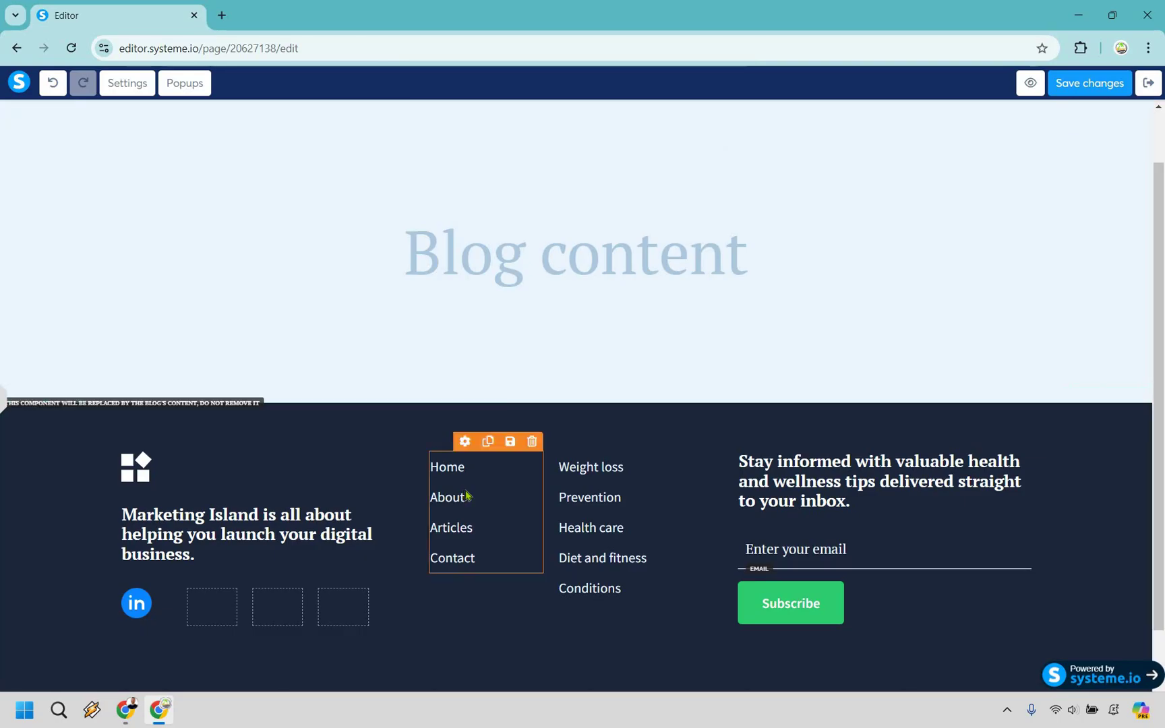
Step: Open the link options for the Weight loss entry in the footer's category list
left_click(464, 496)
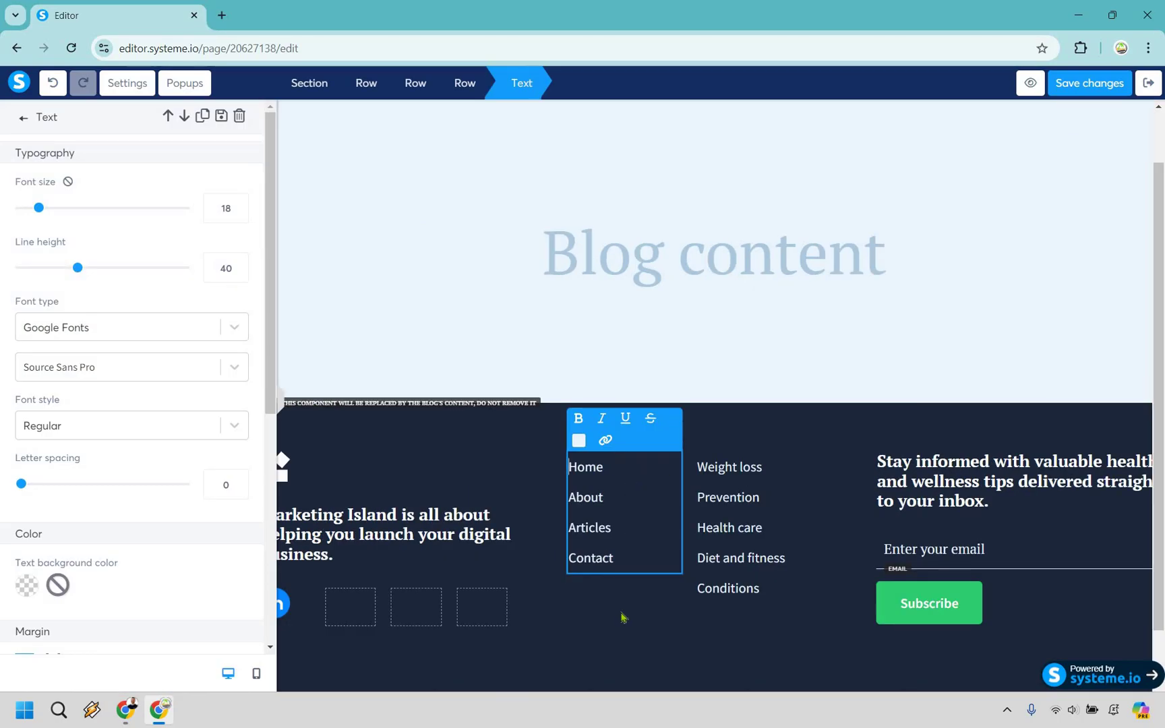
left_click(746, 489)
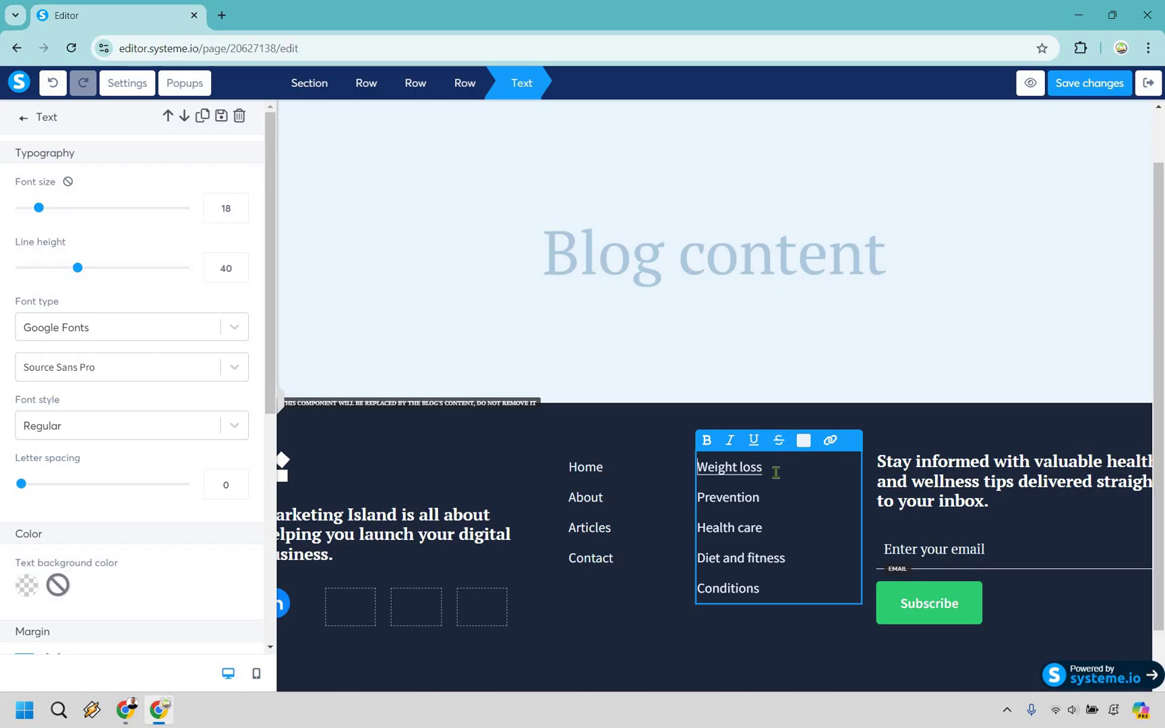
triple_click(714, 465)
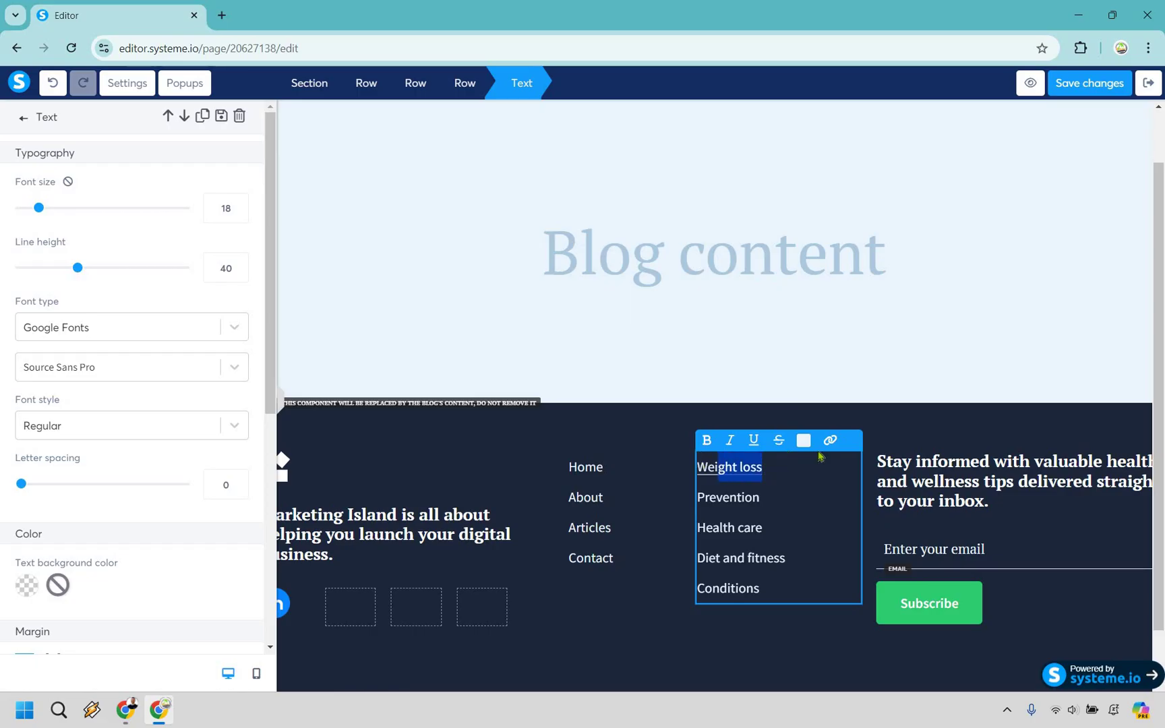
left_click(828, 442)
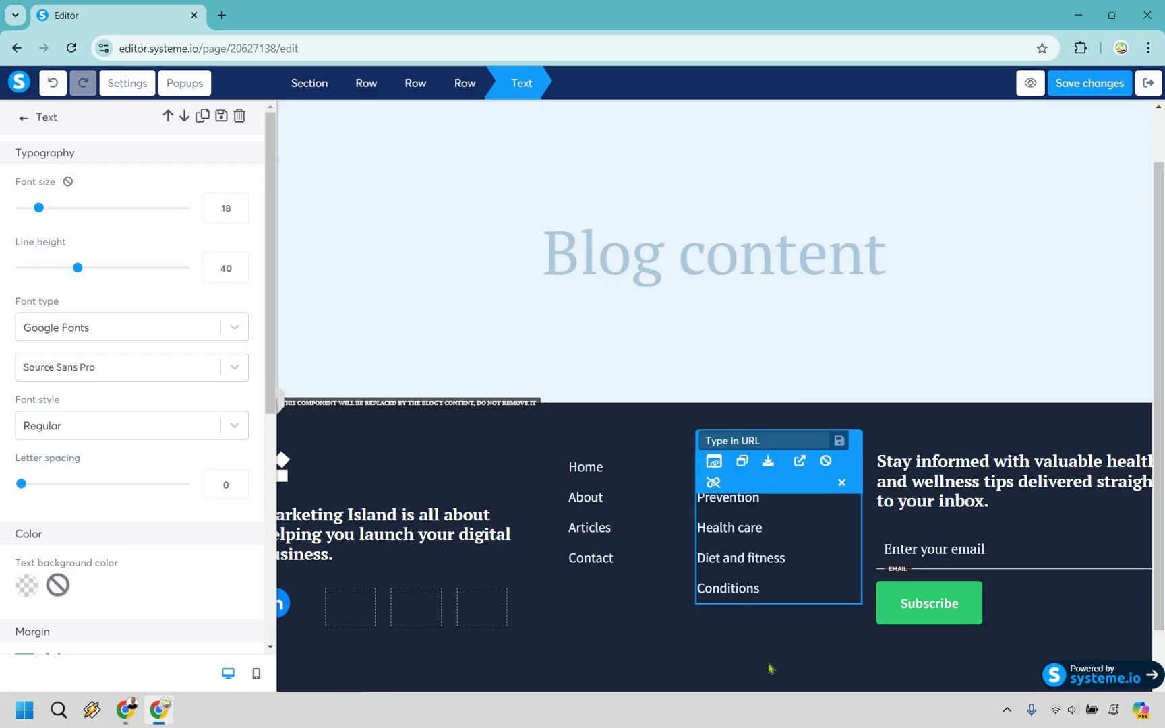
key("Escape")
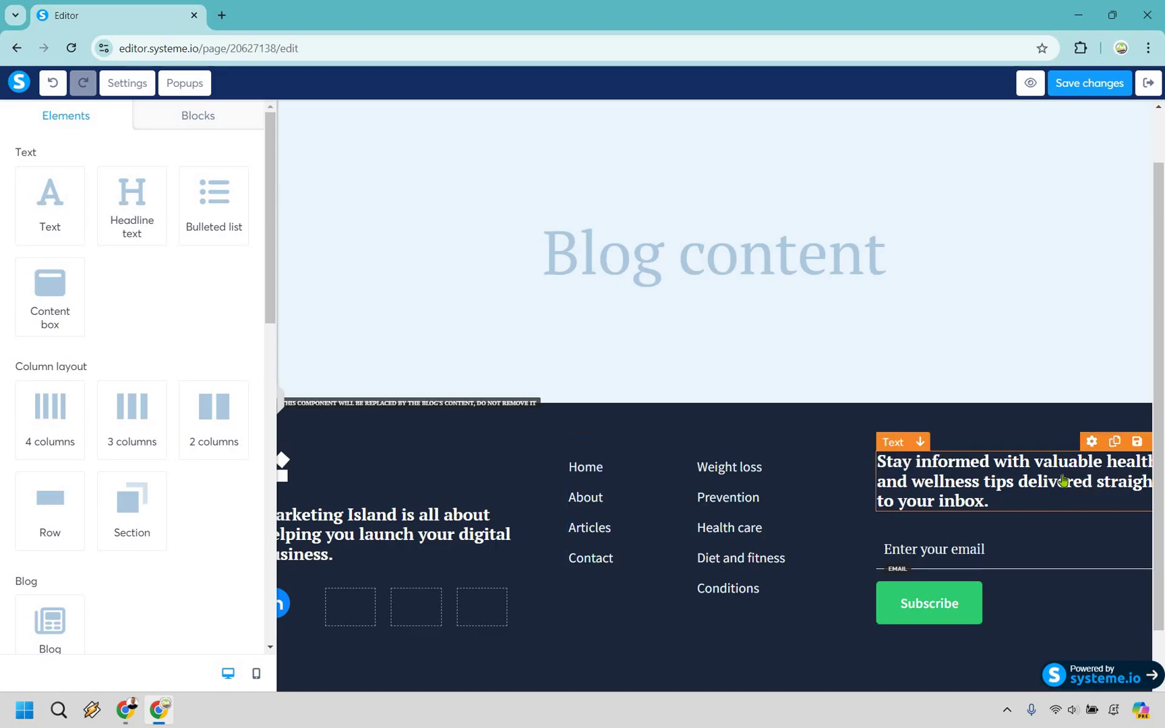
Step: Delete the footer's newsletter text, email field and Subscribe button, along with the health category links column
left_click(1042, 494)
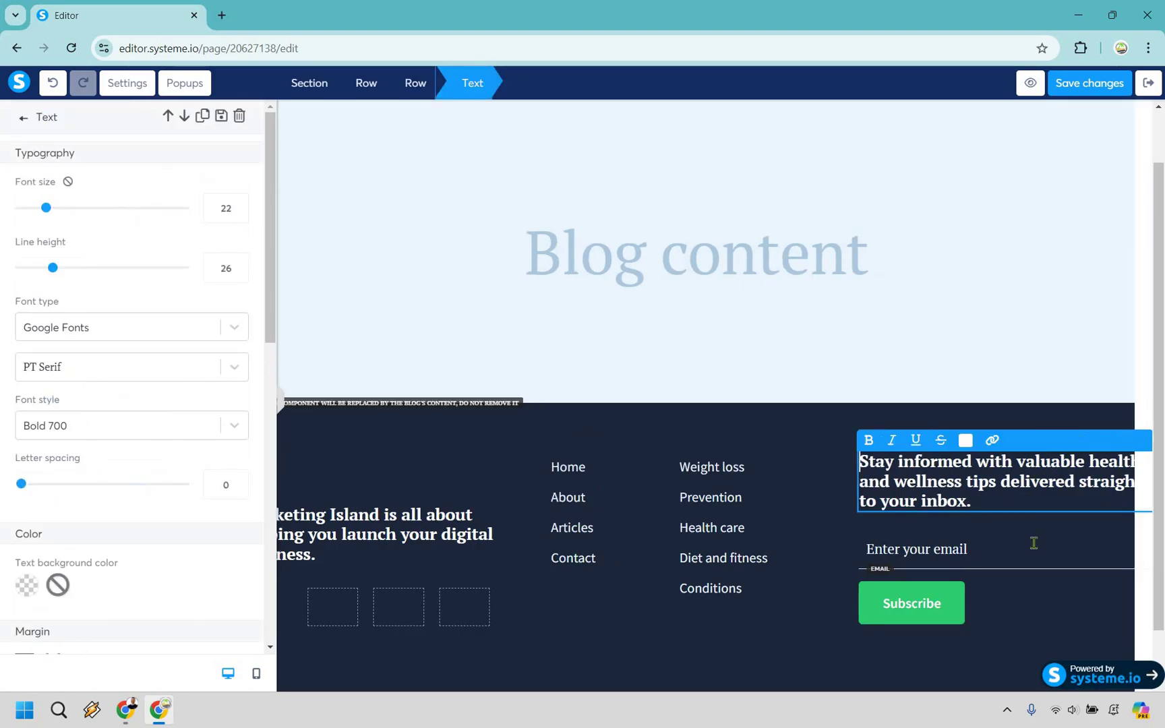
key("Escape")
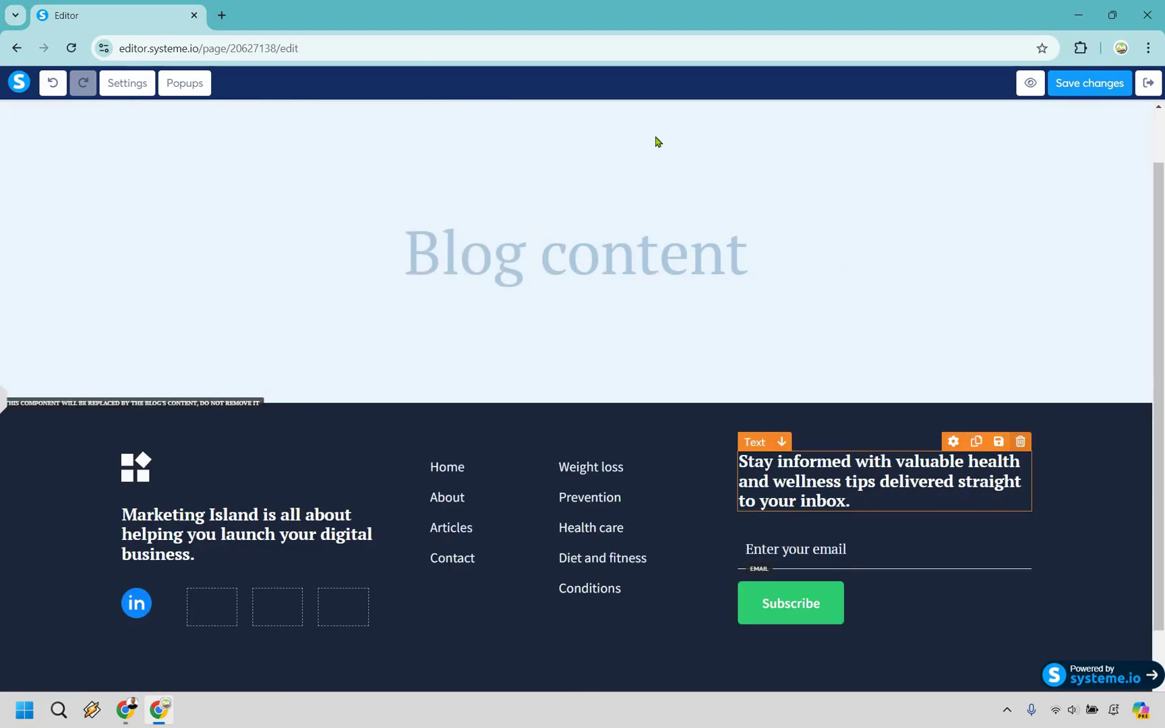
left_click(1020, 442)
key("Return")
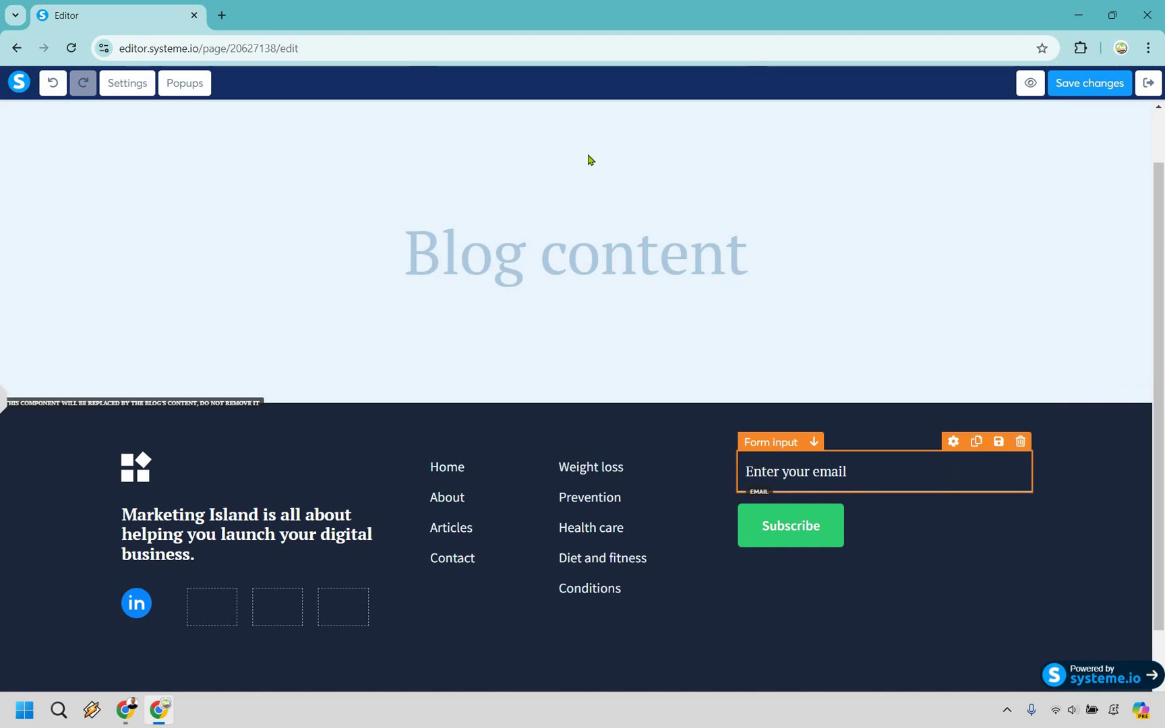
key("Delete")
key("Return")
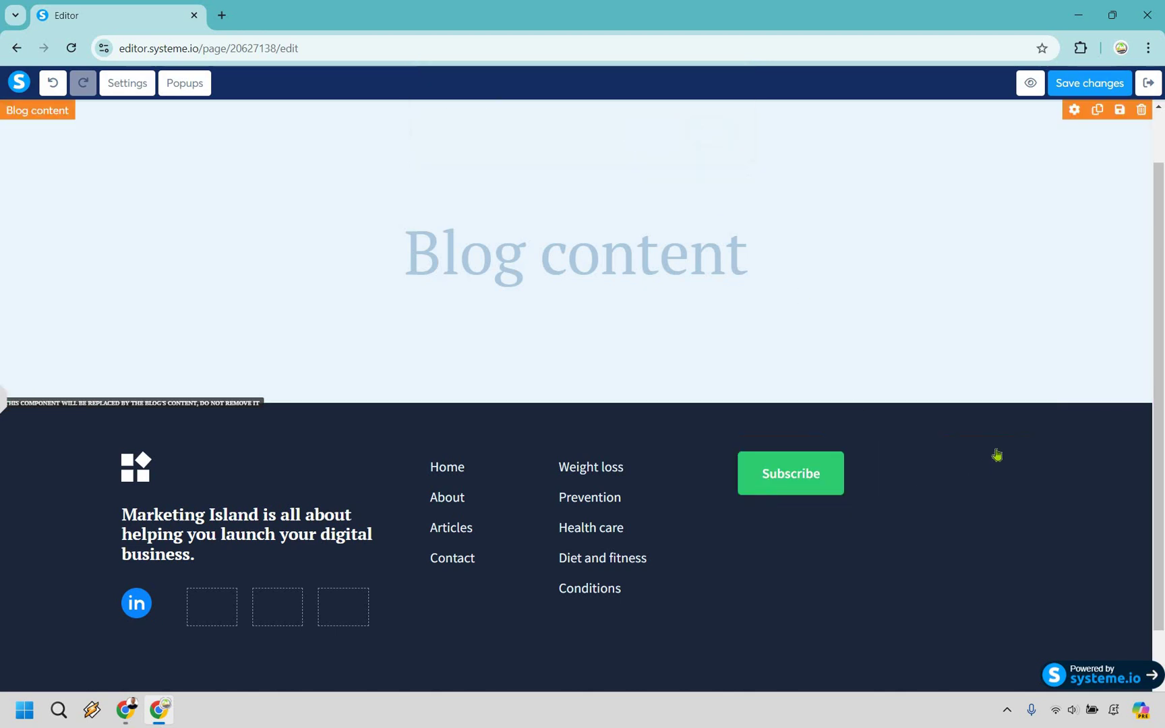
key("Delete")
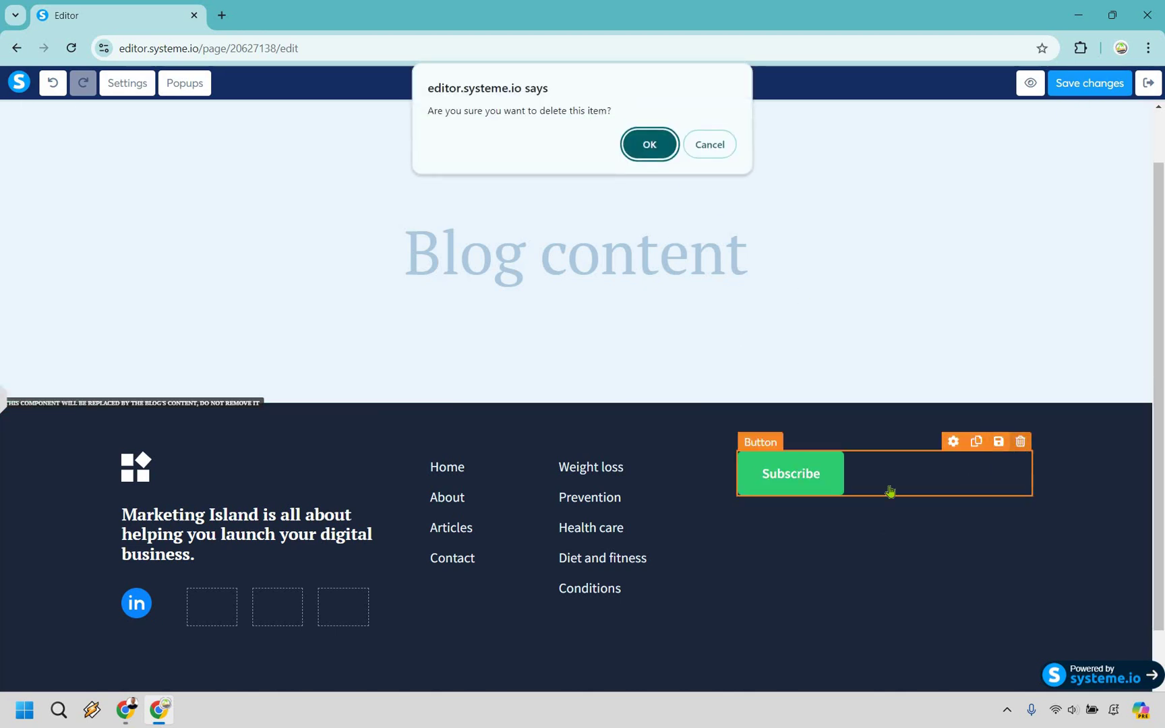
key("Return")
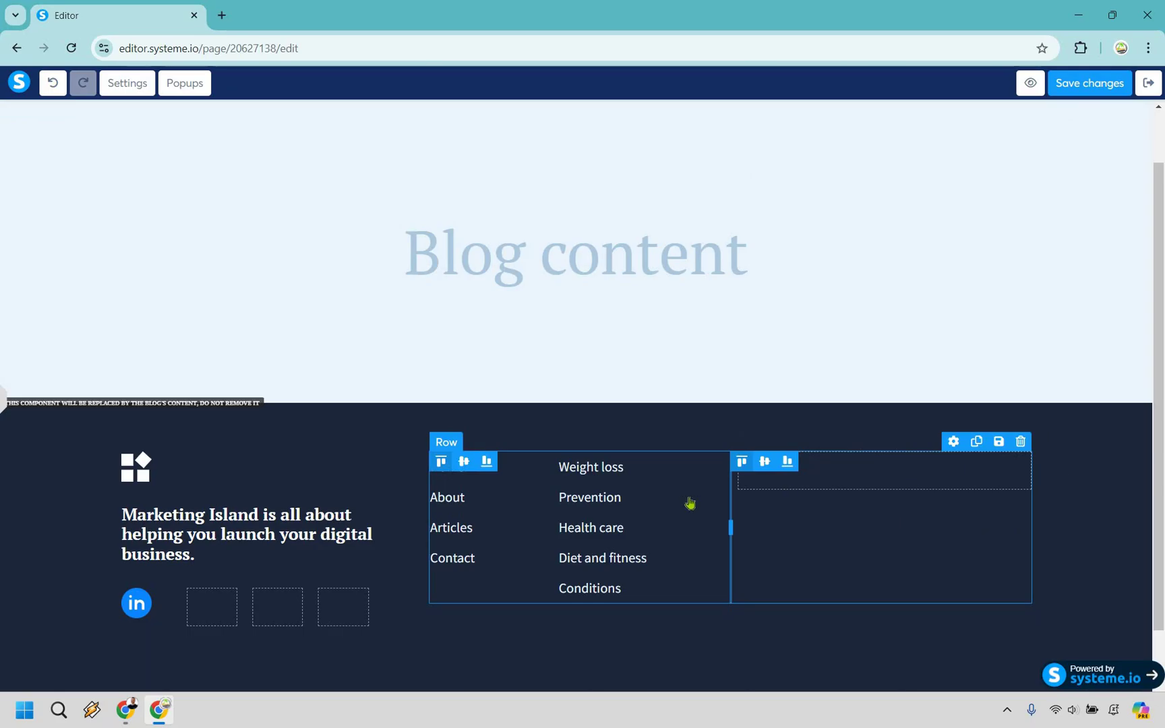
left_click(712, 441)
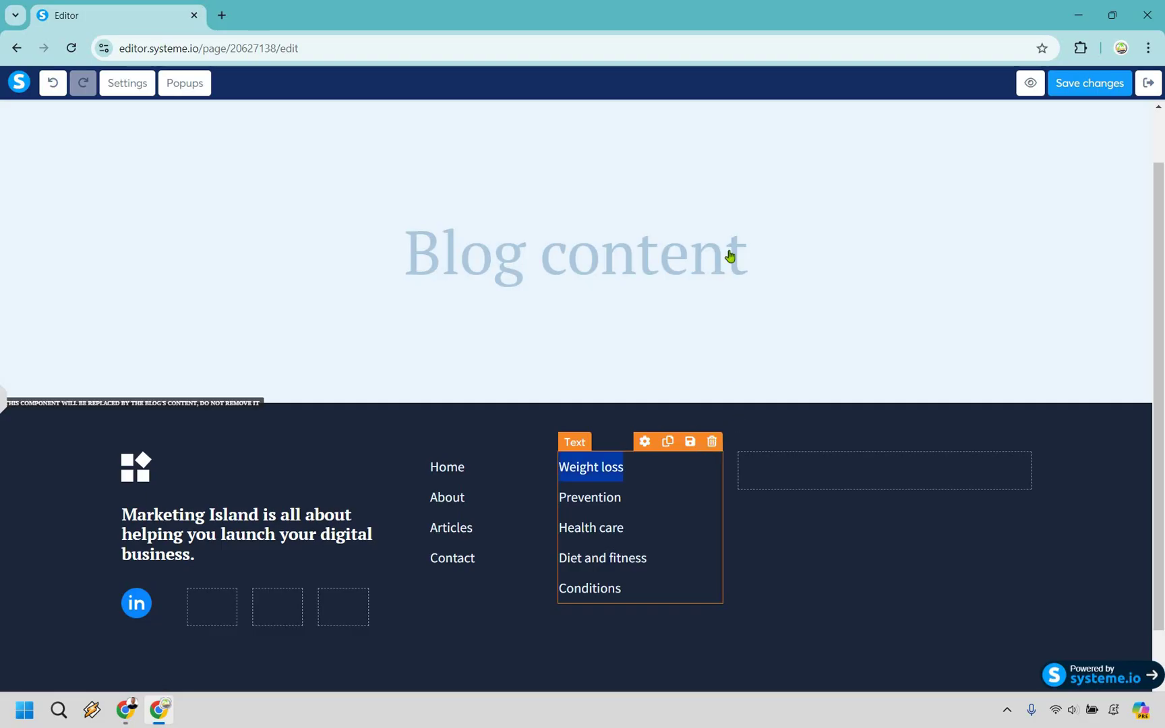
left_click(650, 144)
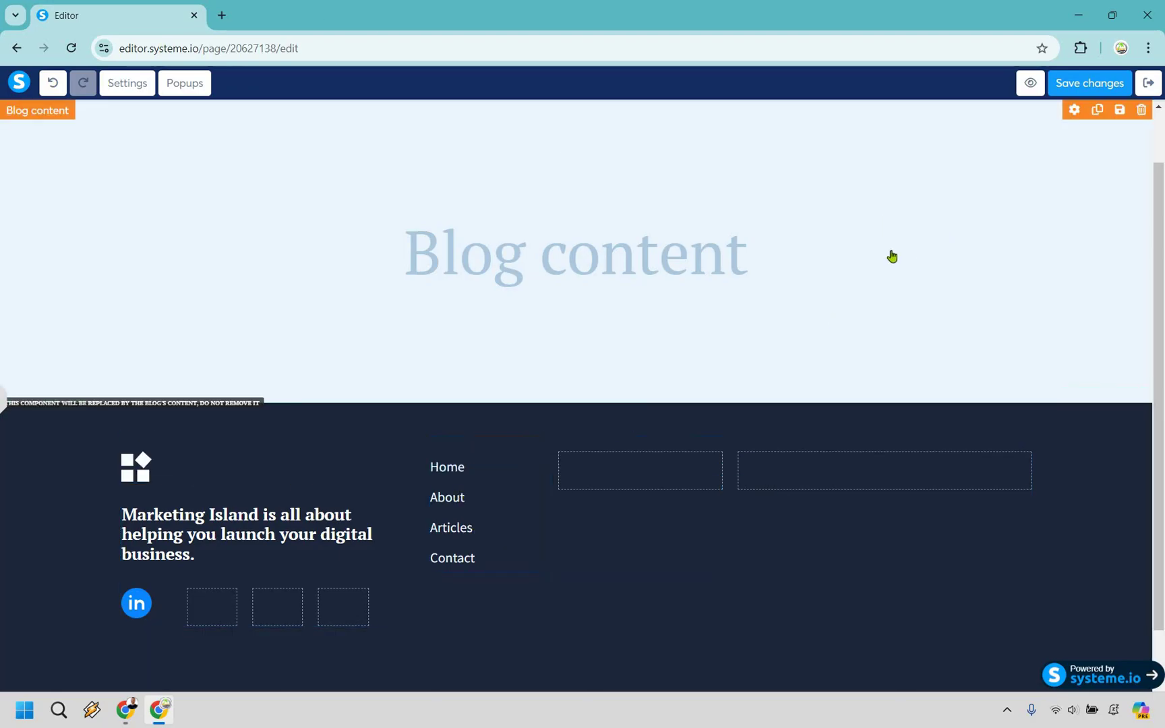
Step: Save the blog layout, preview the page in a new tab and return to the editor
scroll(690, 135, "up", 1)
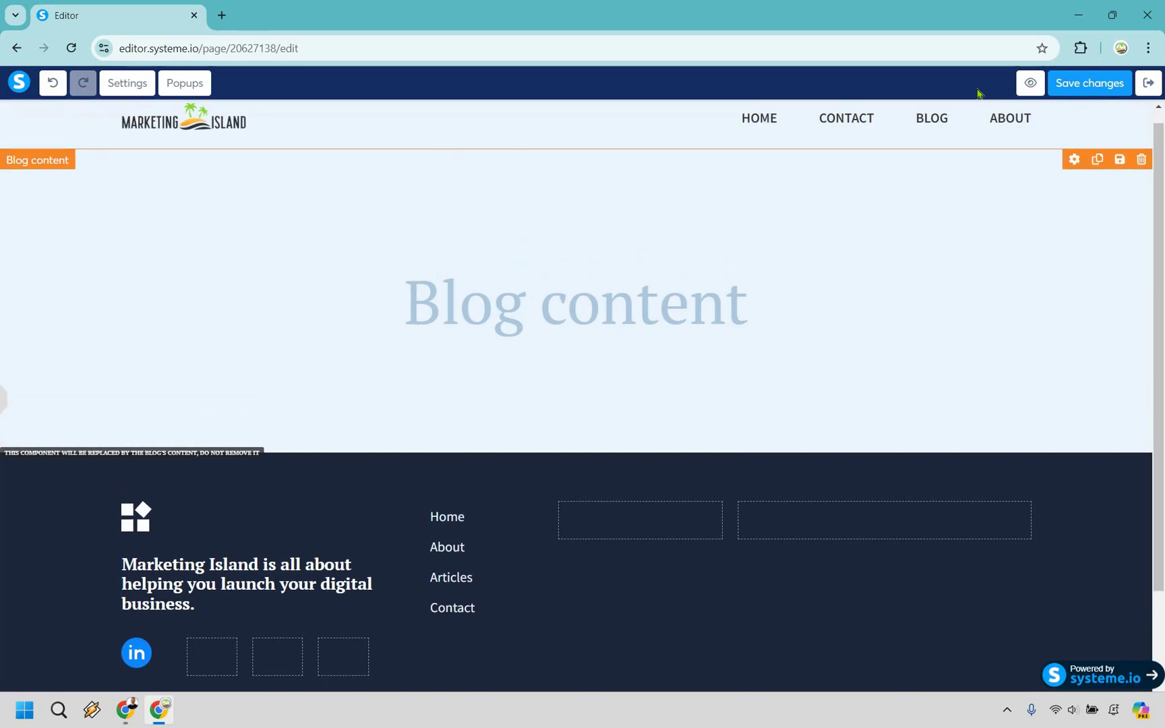
left_click(1076, 86)
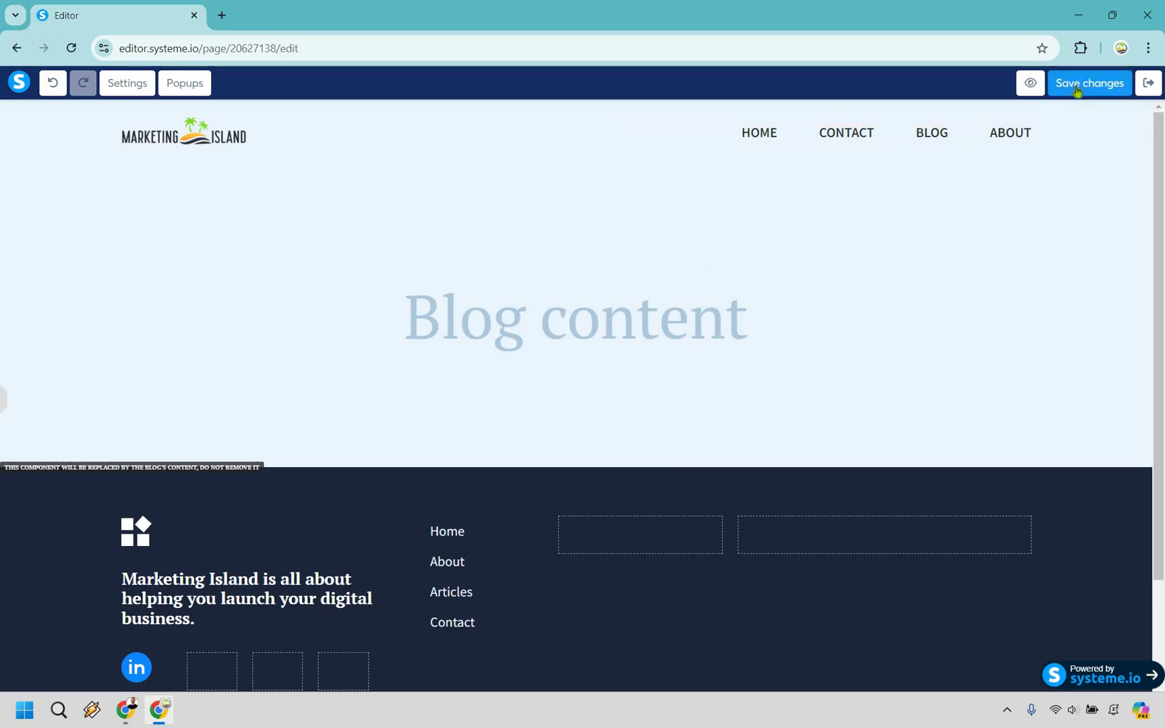
left_click(1031, 84)
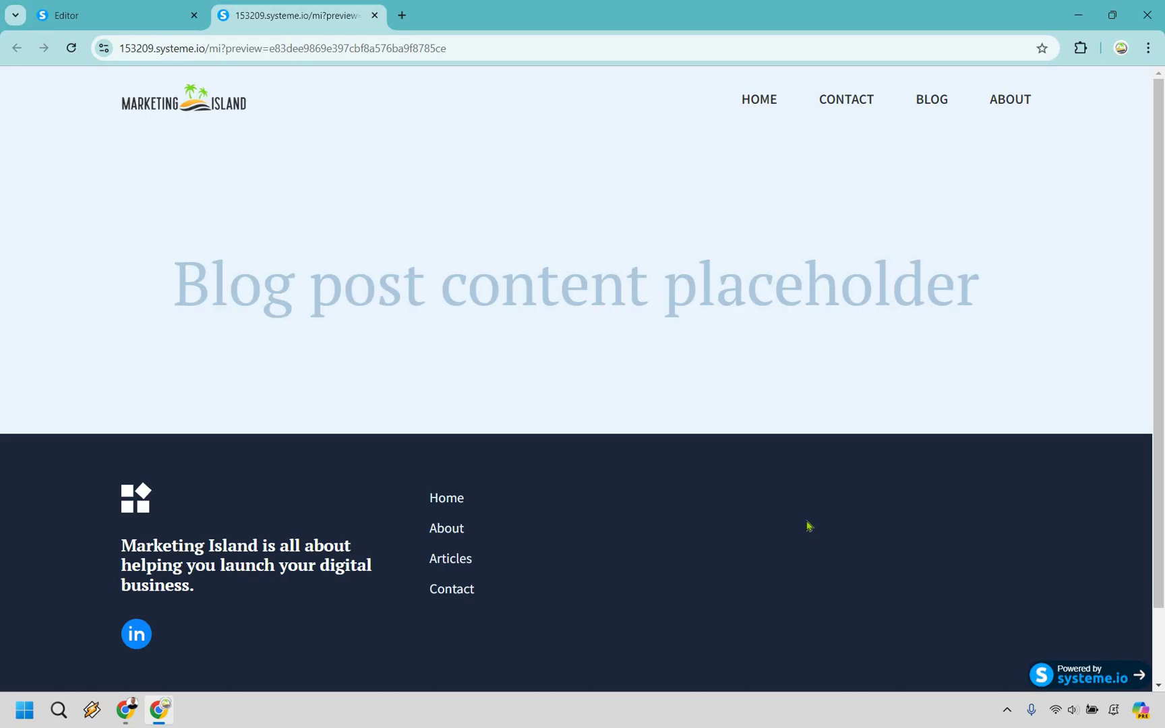
left_click(374, 16)
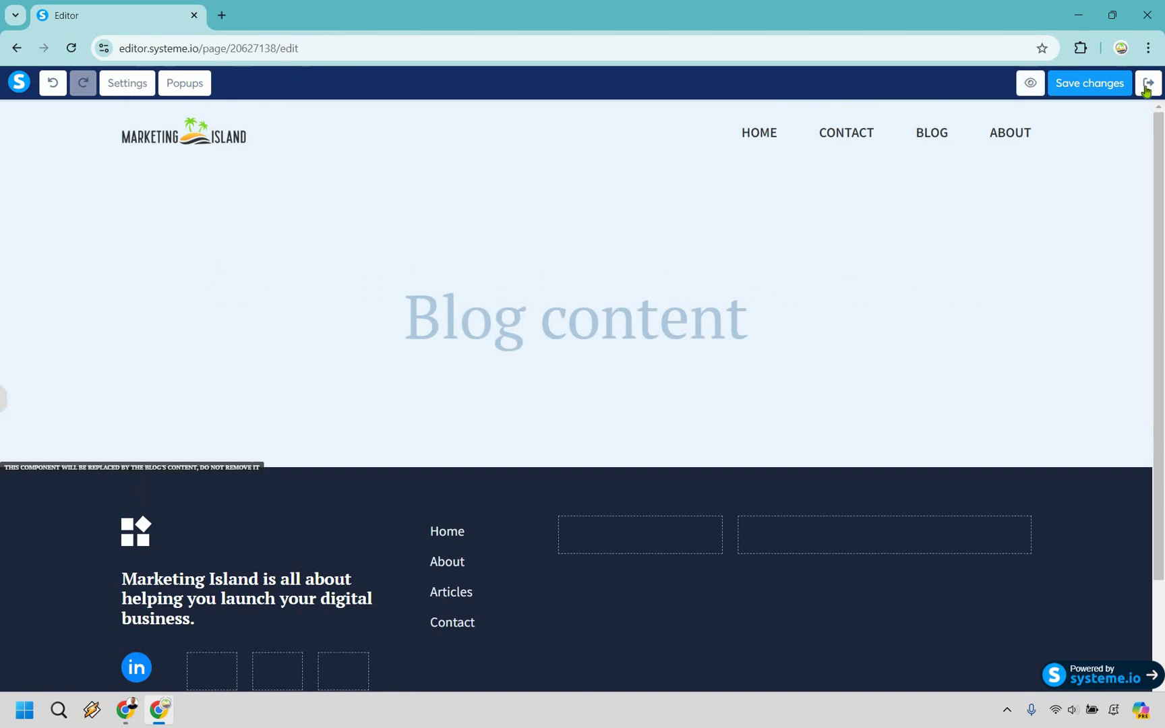
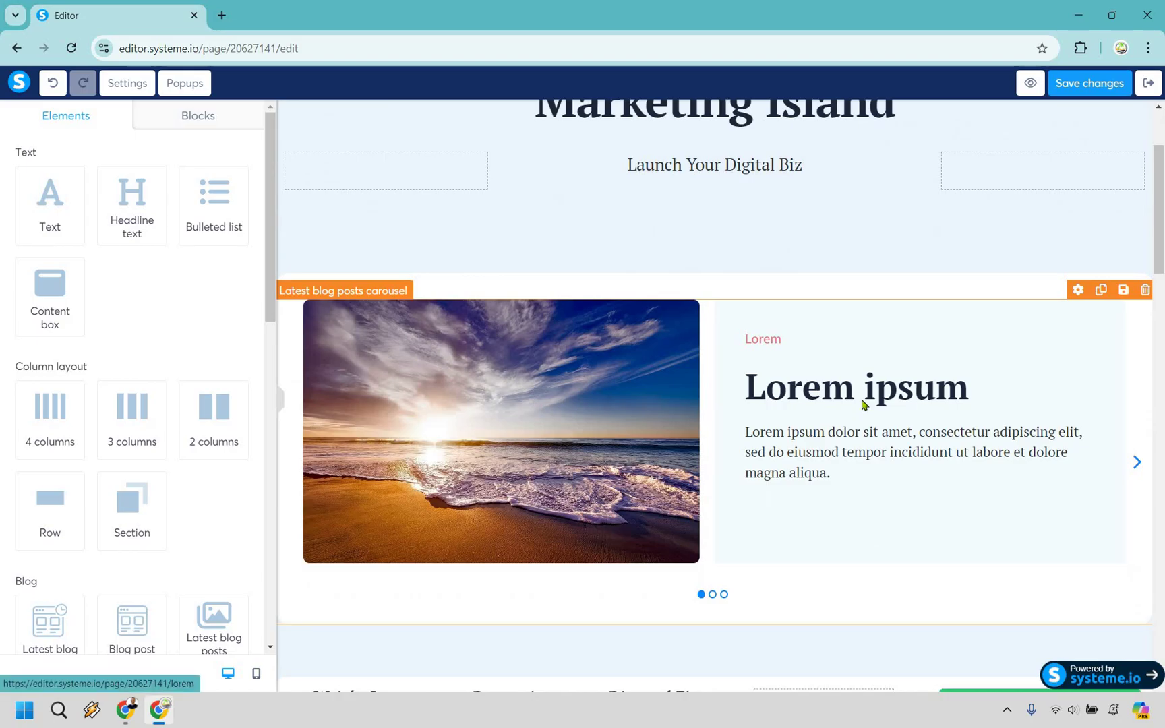
Step: Set the latest blog posts carousel to 2 posts and review its category and image position options
left_click(856, 391)
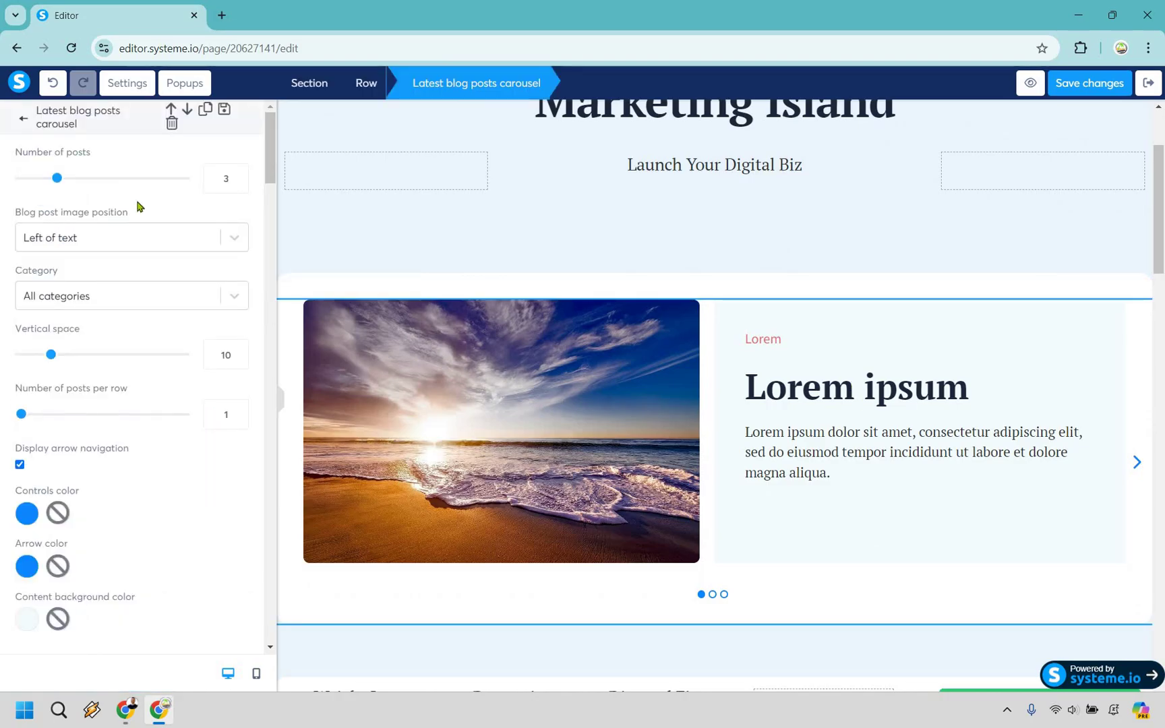
left_click(43, 178)
left_click(231, 297)
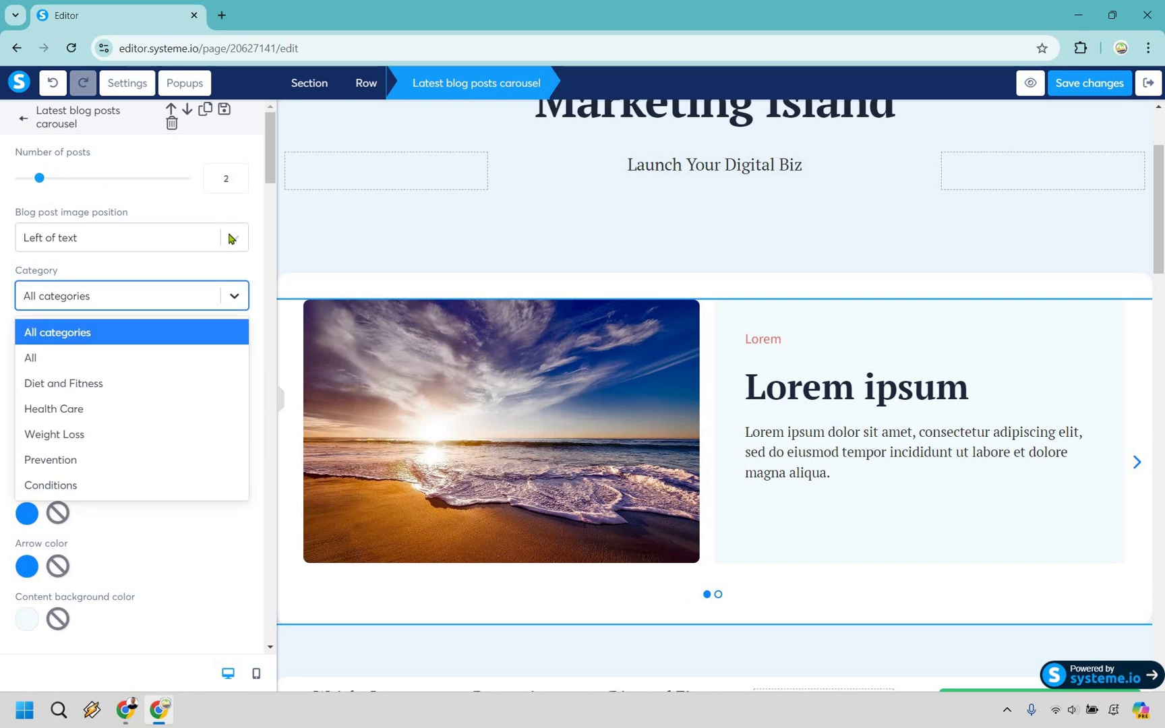
key("Escape")
left_click(245, 248)
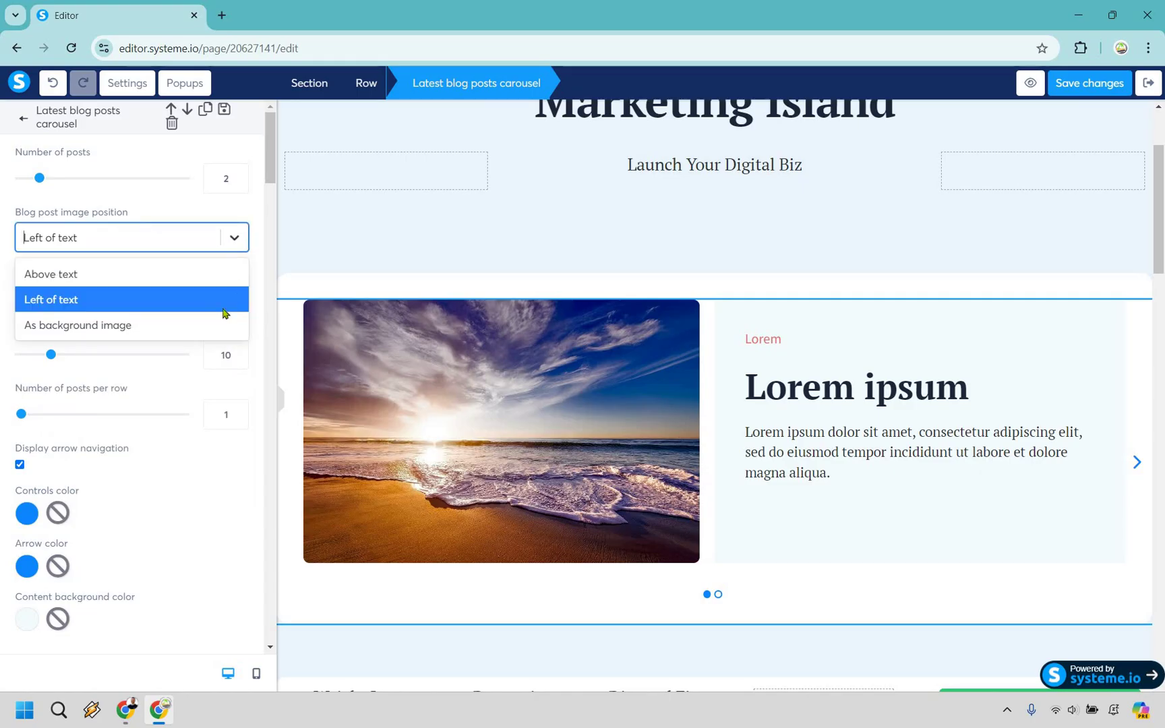
key("Escape")
scroll(173, 354, "down", 3)
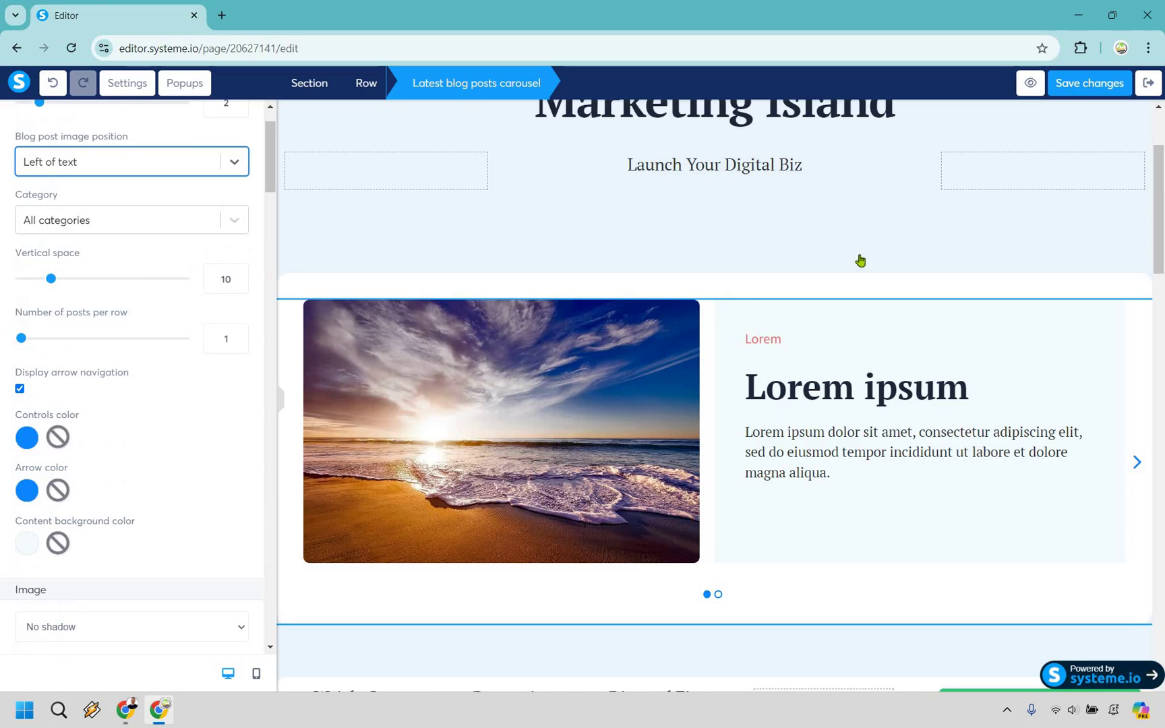
left_click(815, 267)
scroll(815, 267, "down", 5)
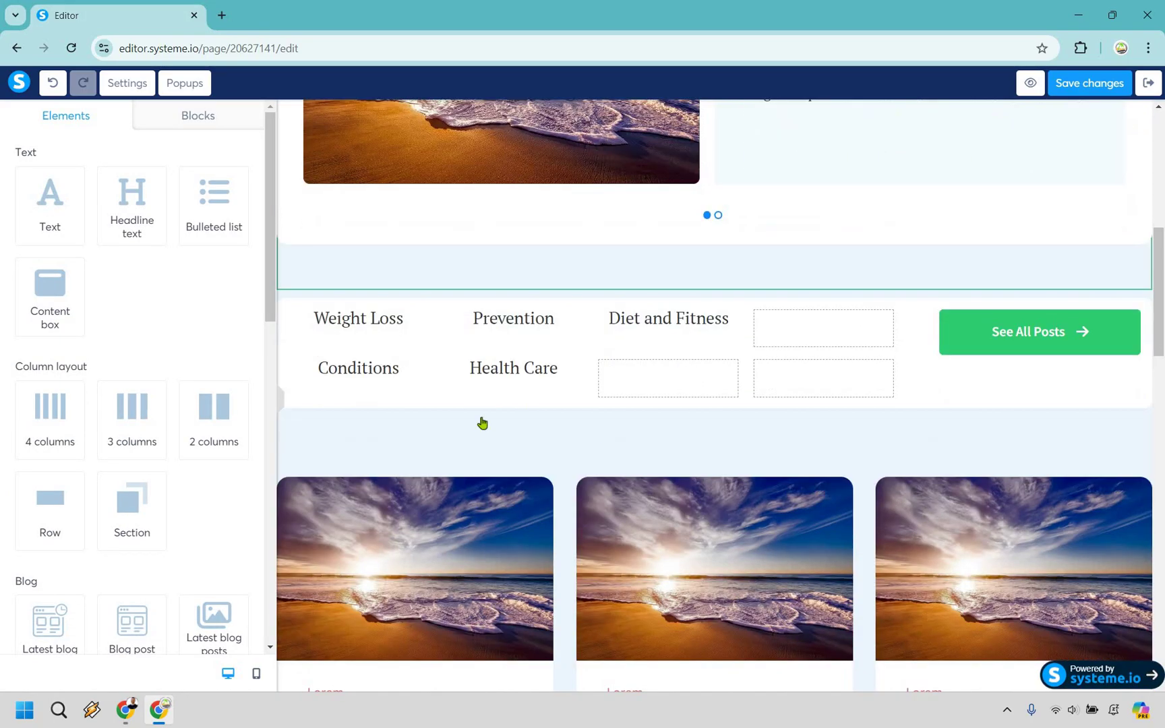
left_click(674, 314)
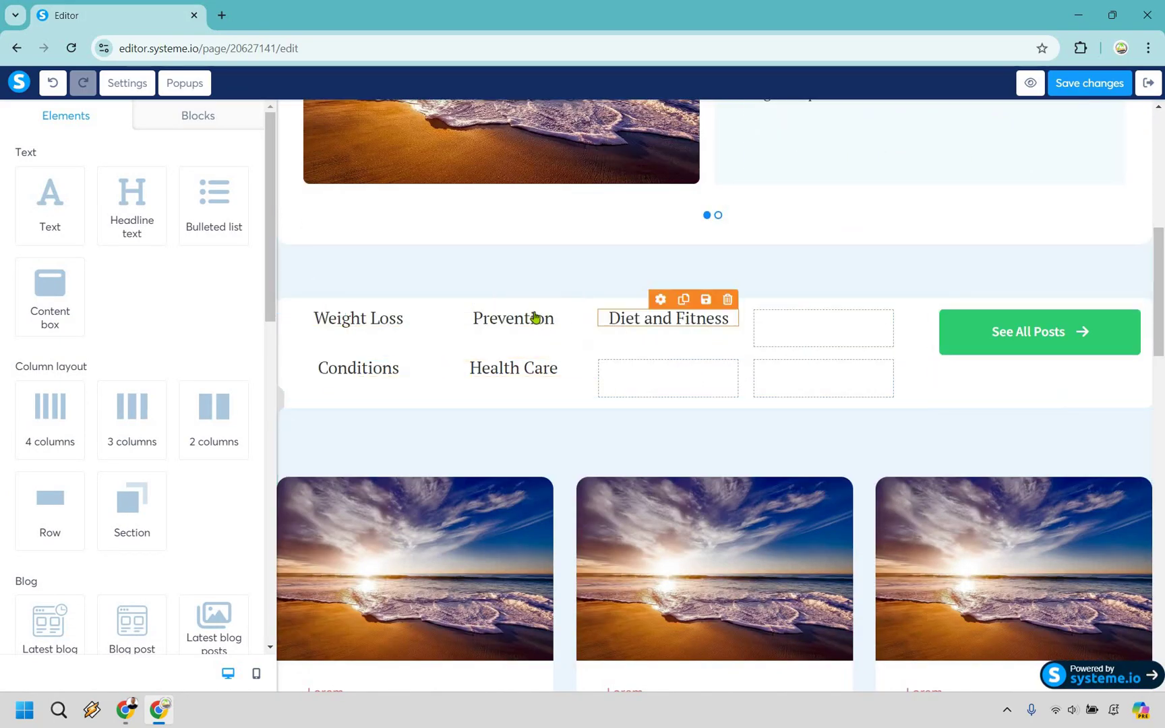
left_click(507, 317)
key("Escape")
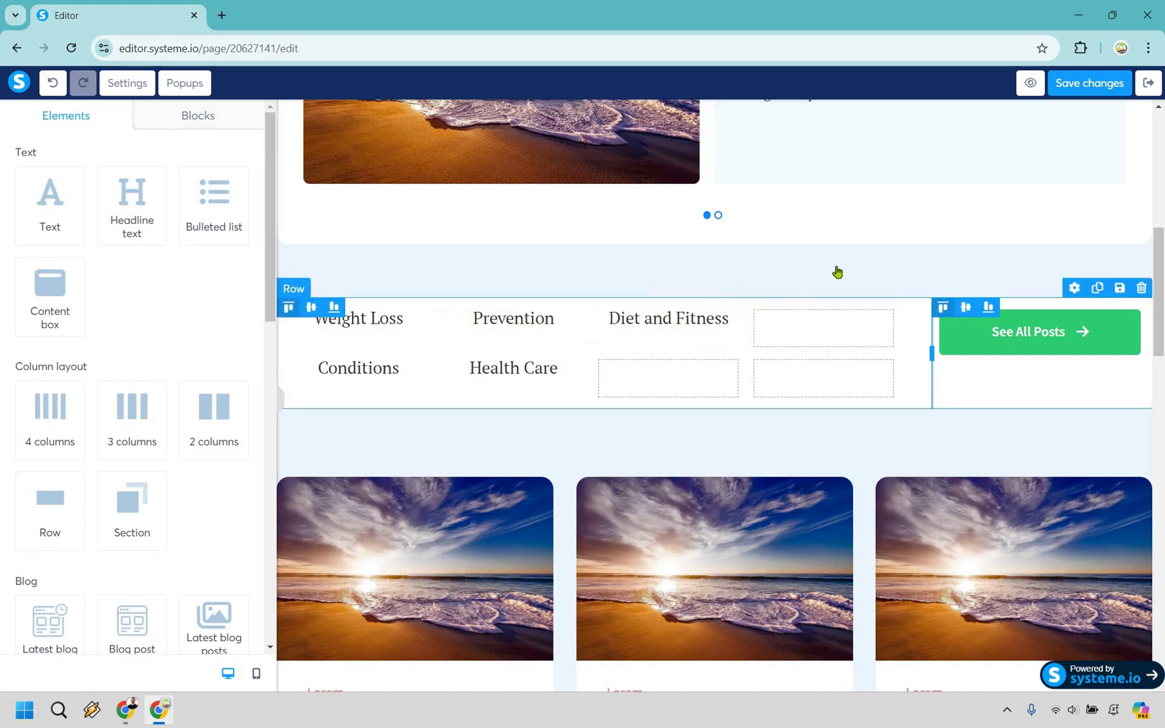
scroll(479, 301, "down", 3)
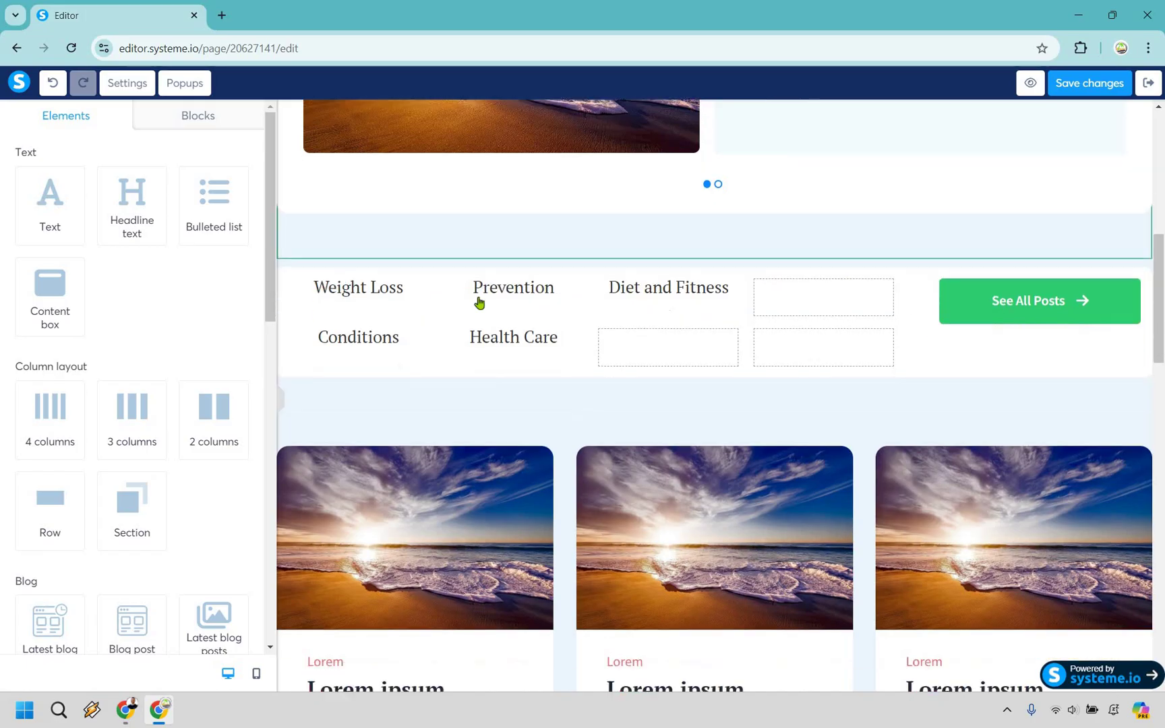
Step: Set the blog post listing to show 3 posts per page
left_click(502, 327)
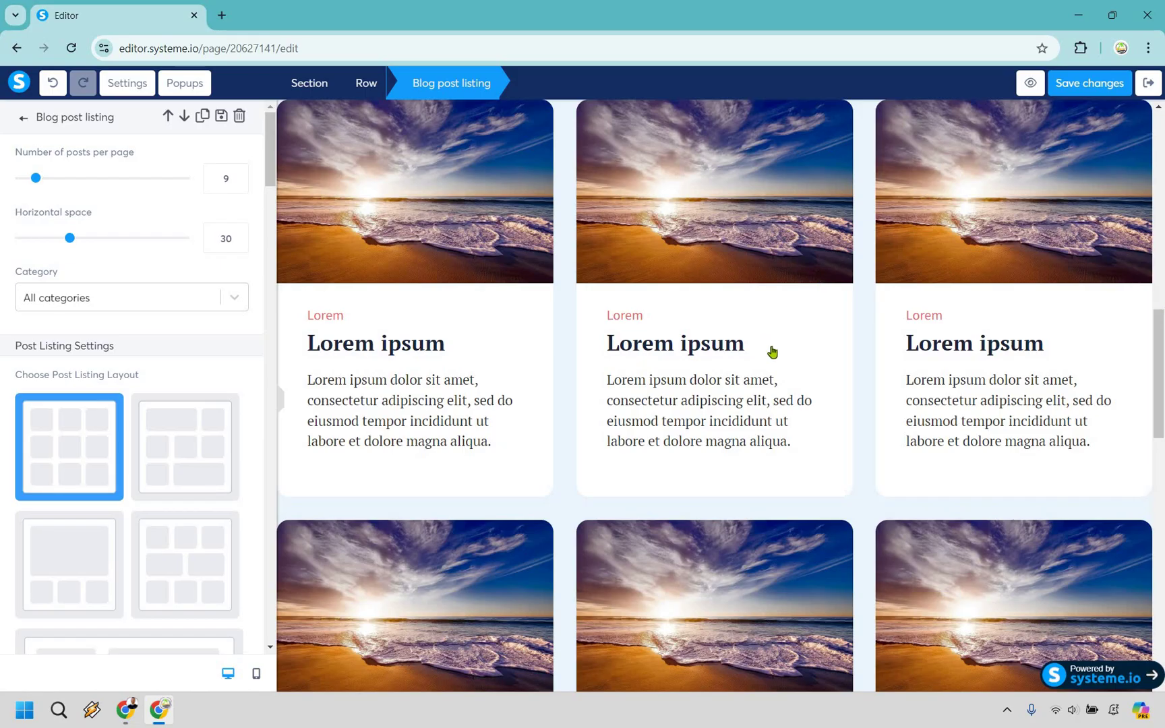
key("Escape")
left_click(742, 466)
left_click_drag(31, 179, 26, 178)
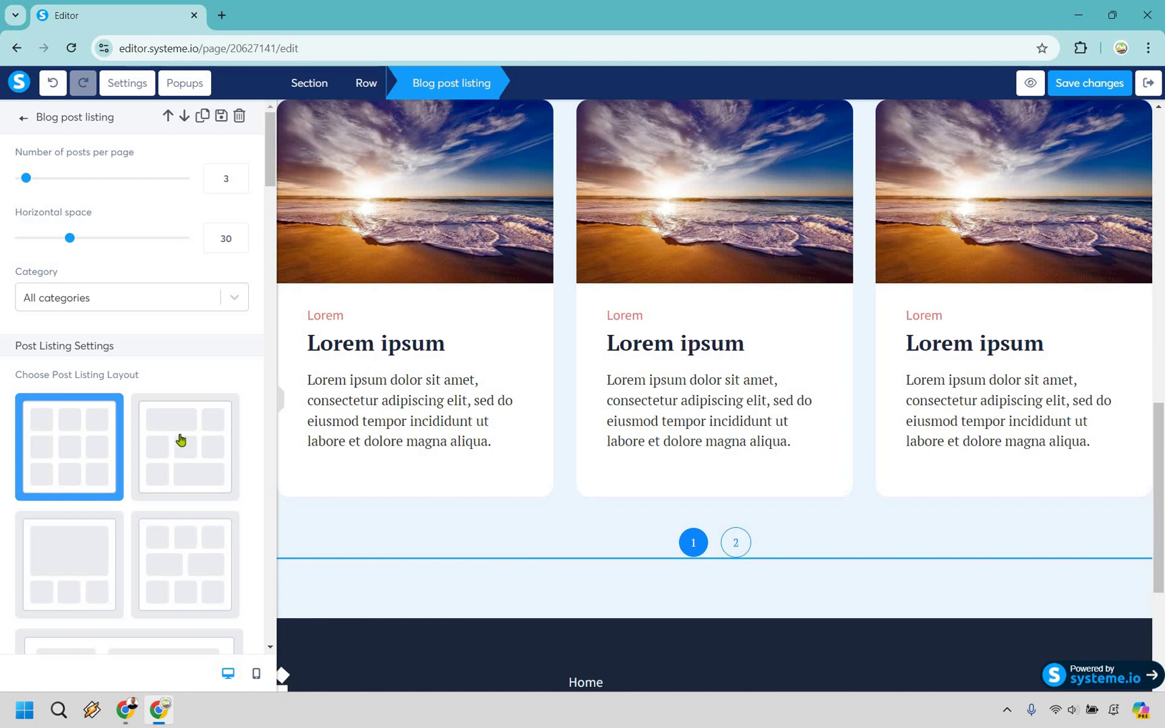
scroll(123, 379, "down", 5)
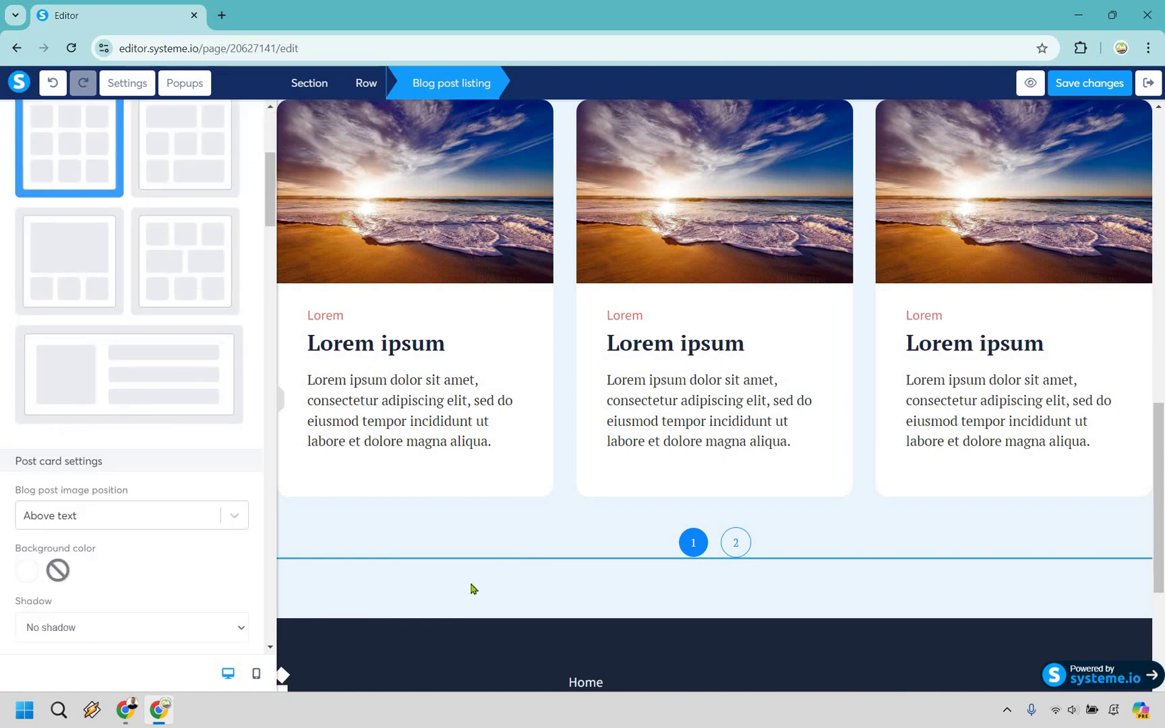
Step: Save the home page changes and exit the editor to the blog's page list
left_click(630, 471)
key("Escape")
scroll(886, 265, "up", 15)
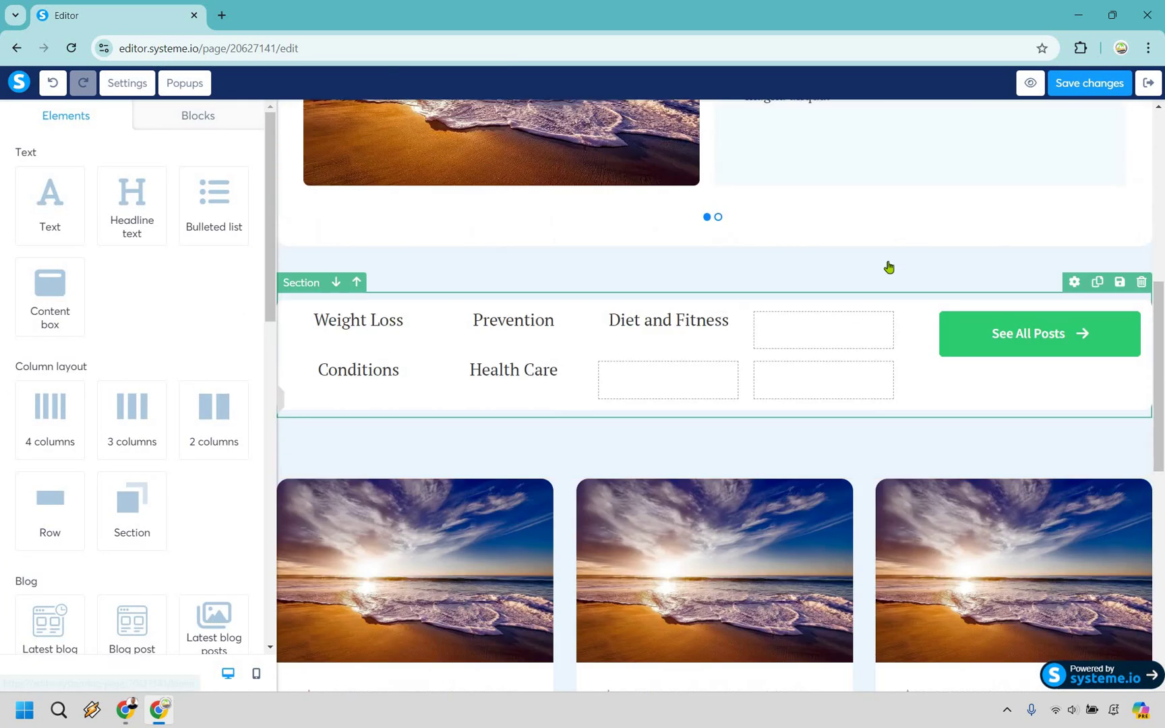
left_click(1081, 82)
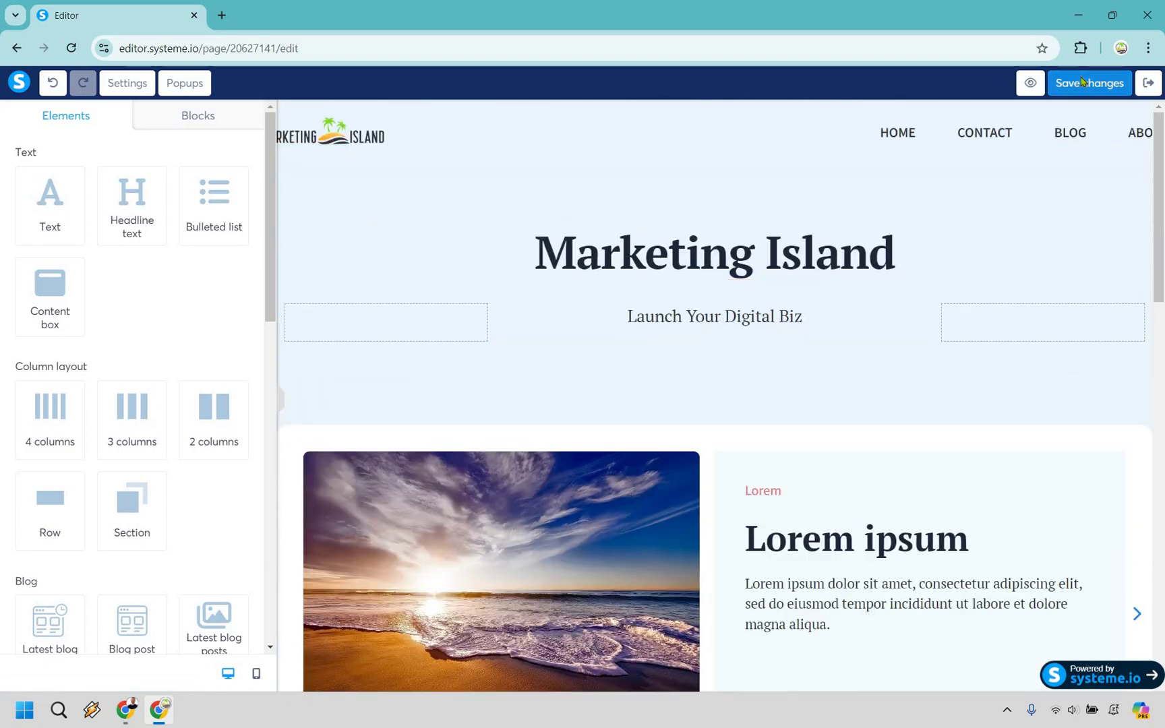
left_click(1149, 83)
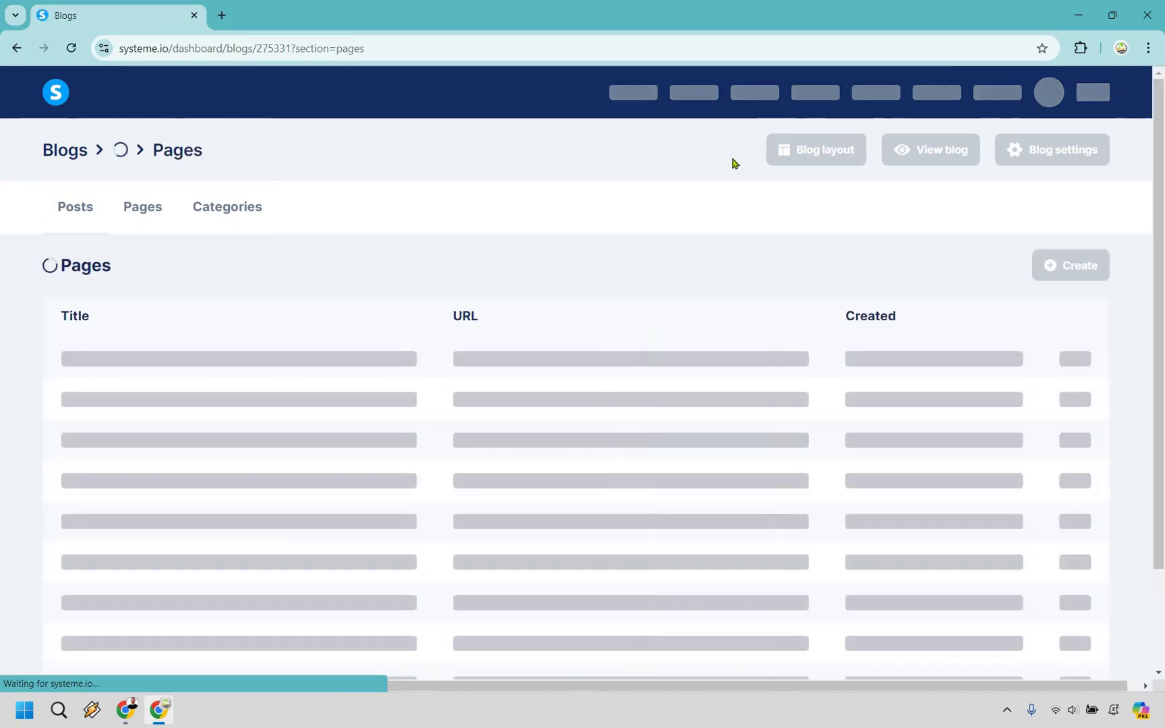
Step: View the Post list page in a new tab, look through its post cards and close it
left_click(1091, 400)
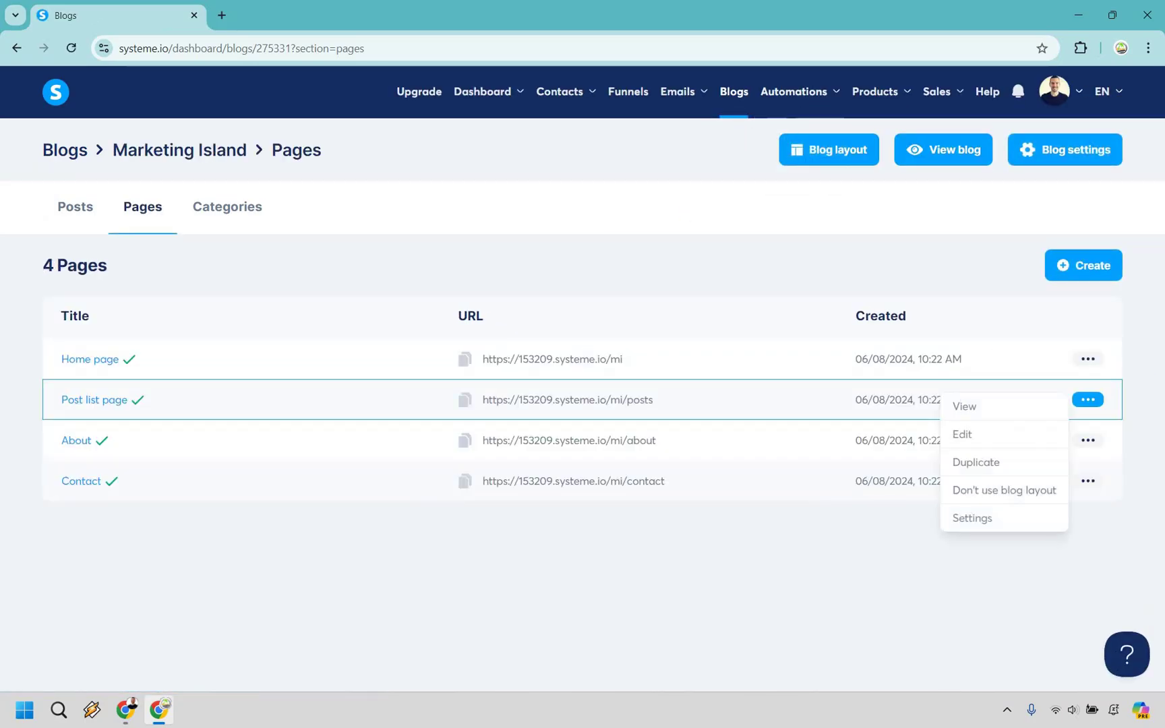
left_click(964, 406)
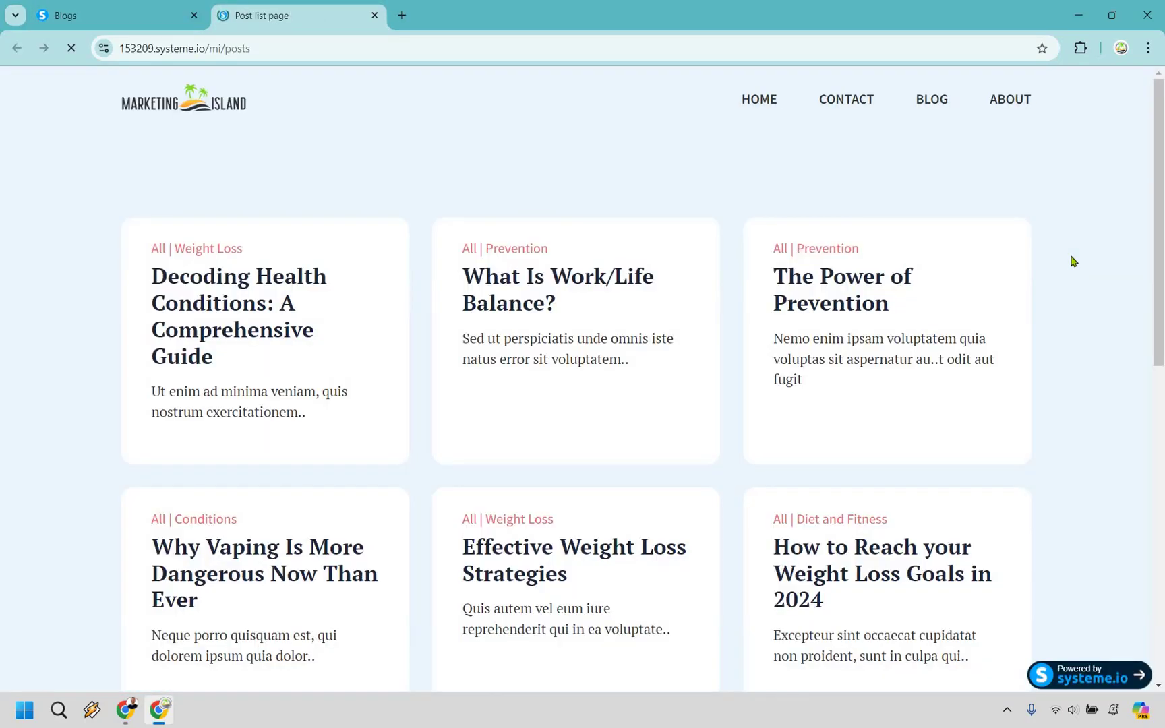
scroll(1073, 261, "down", 1)
scroll(1142, 222, "up", 1)
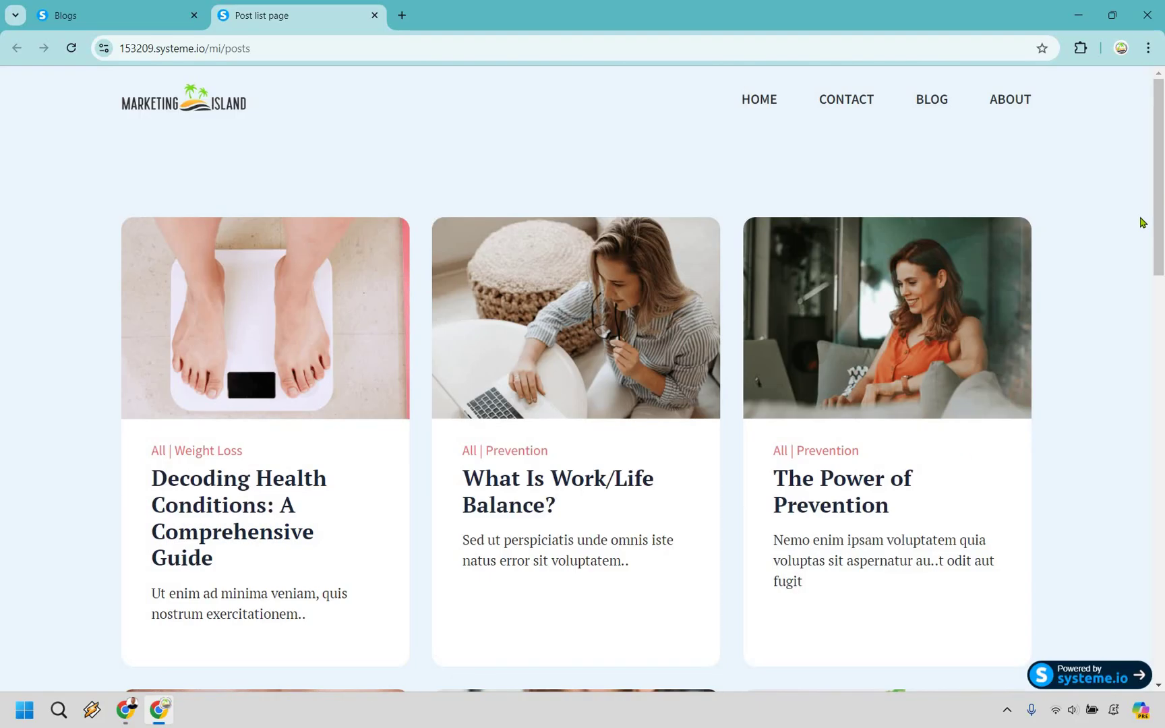
scroll(1142, 222, "down", 15)
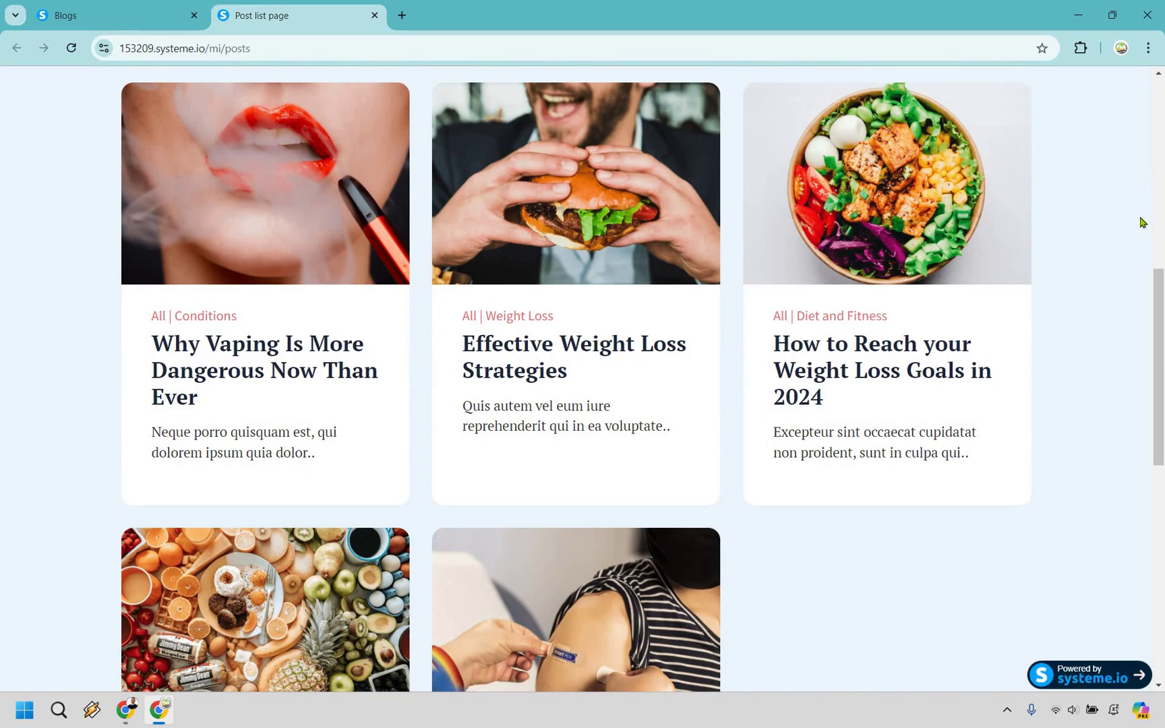
scroll(1142, 223, "up", 15)
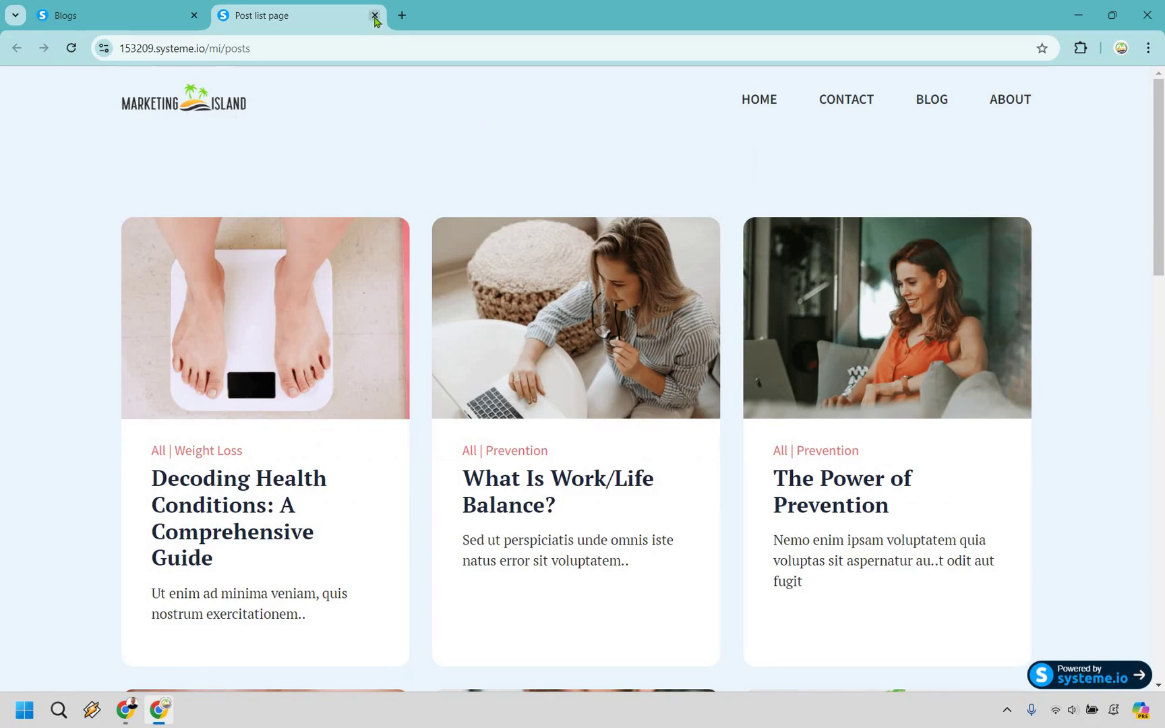
key("ctrl+w")
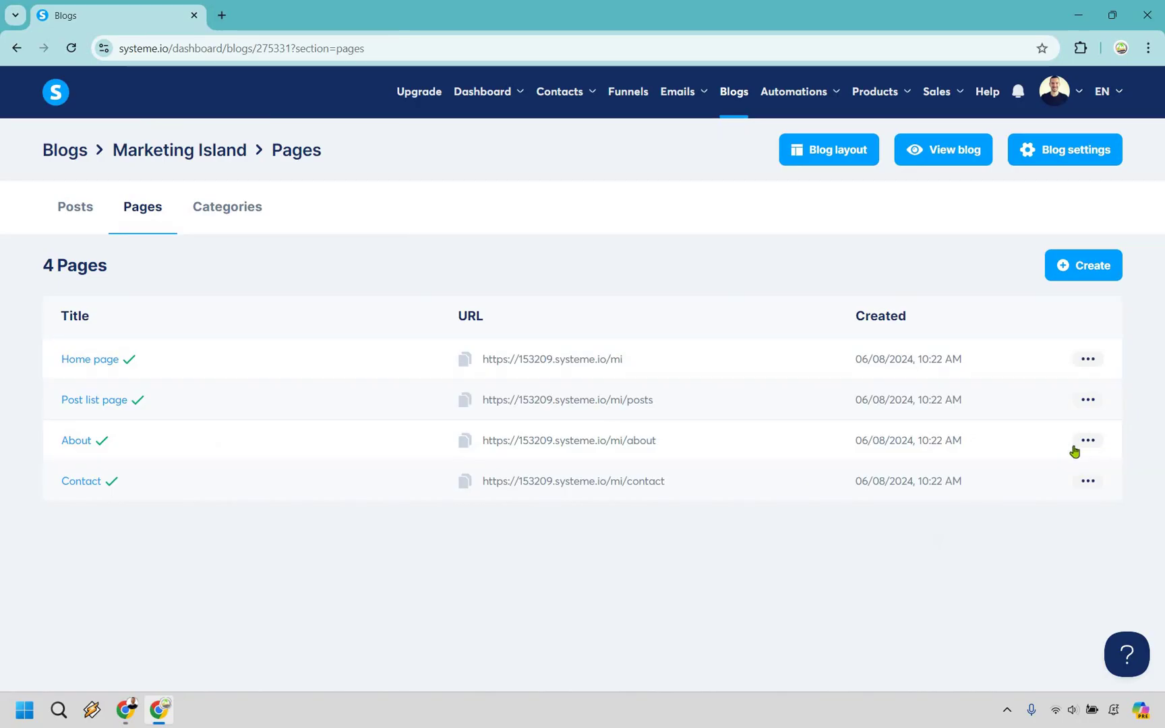
Step: Open the About page for editing and replace the shield image above its heading with 1.png
left_click(1086, 442)
left_click(1023, 479)
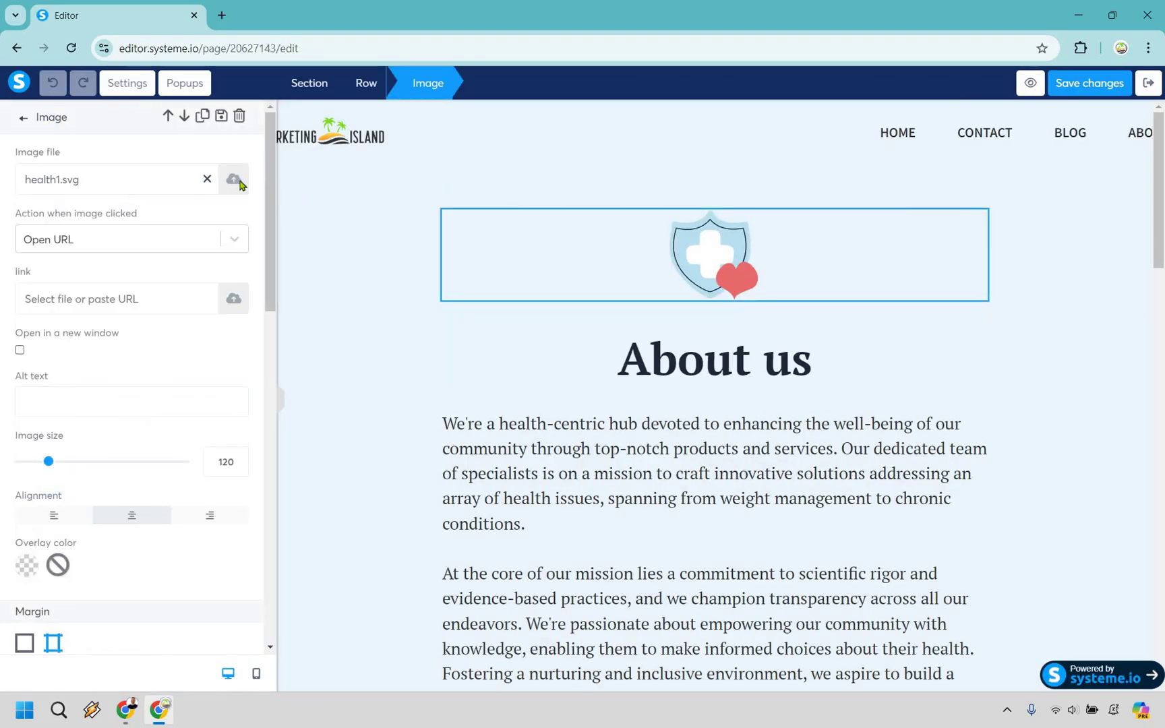
left_click(234, 179)
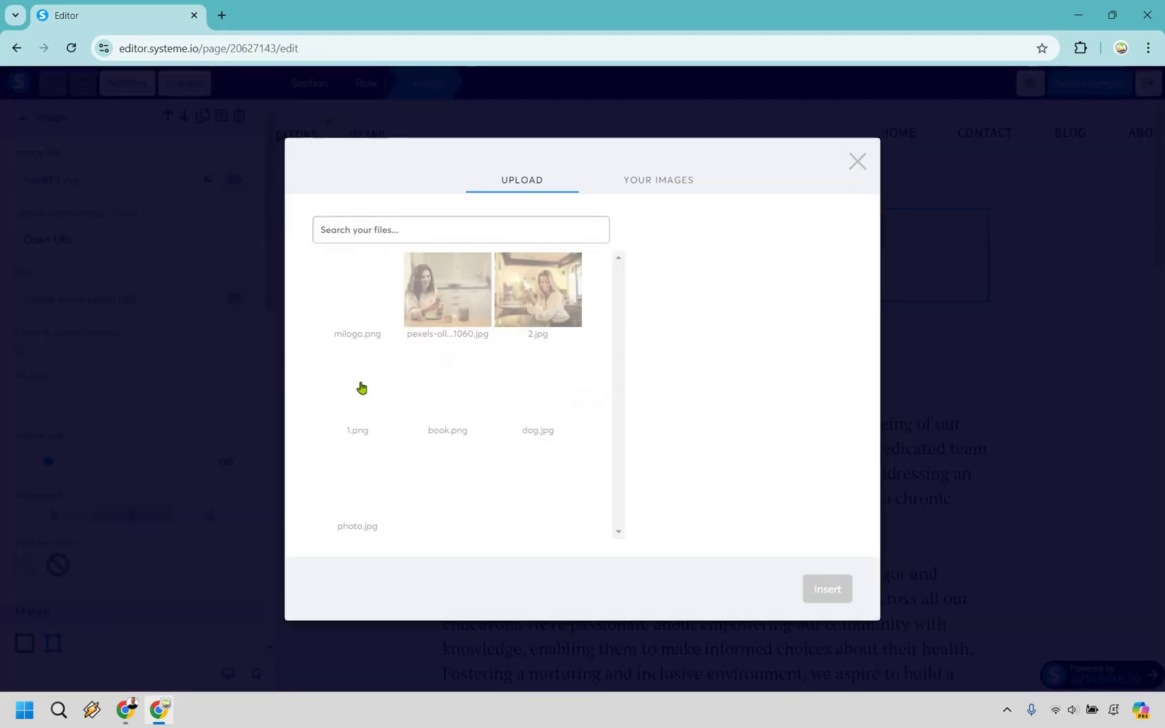
left_click(358, 385)
left_click(827, 588)
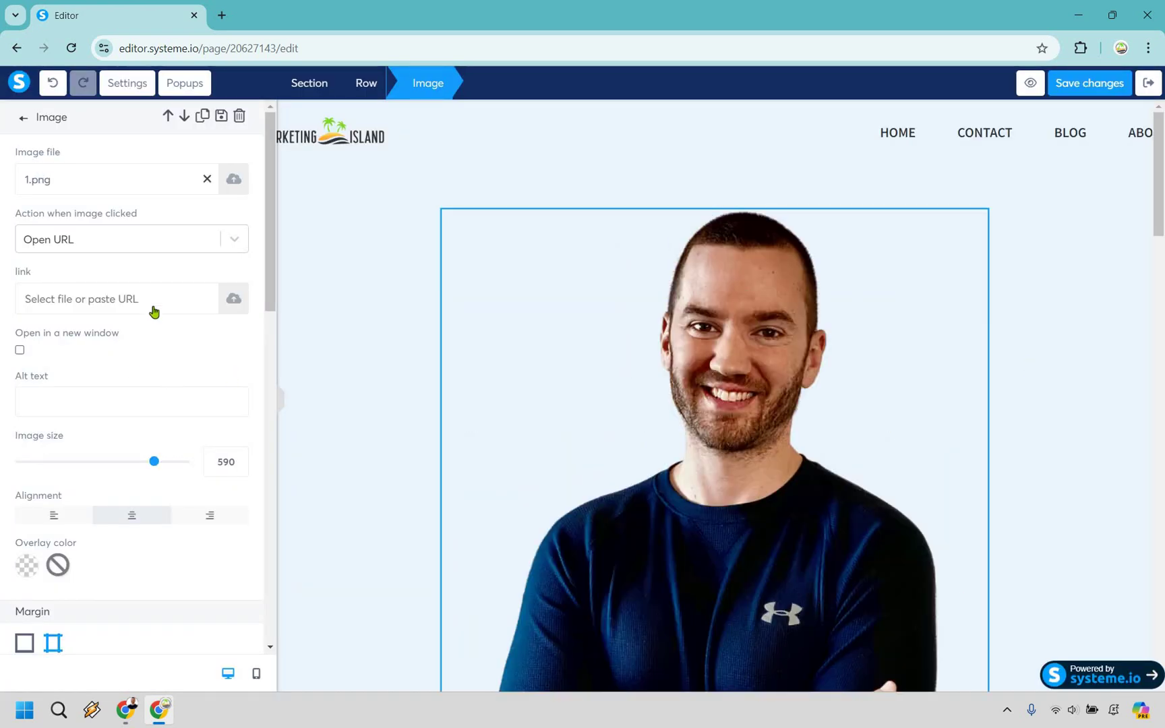
Step: Reduce the size of the portrait image above the About us heading
scroll(107, 312, "down", 2)
left_click(51, 310)
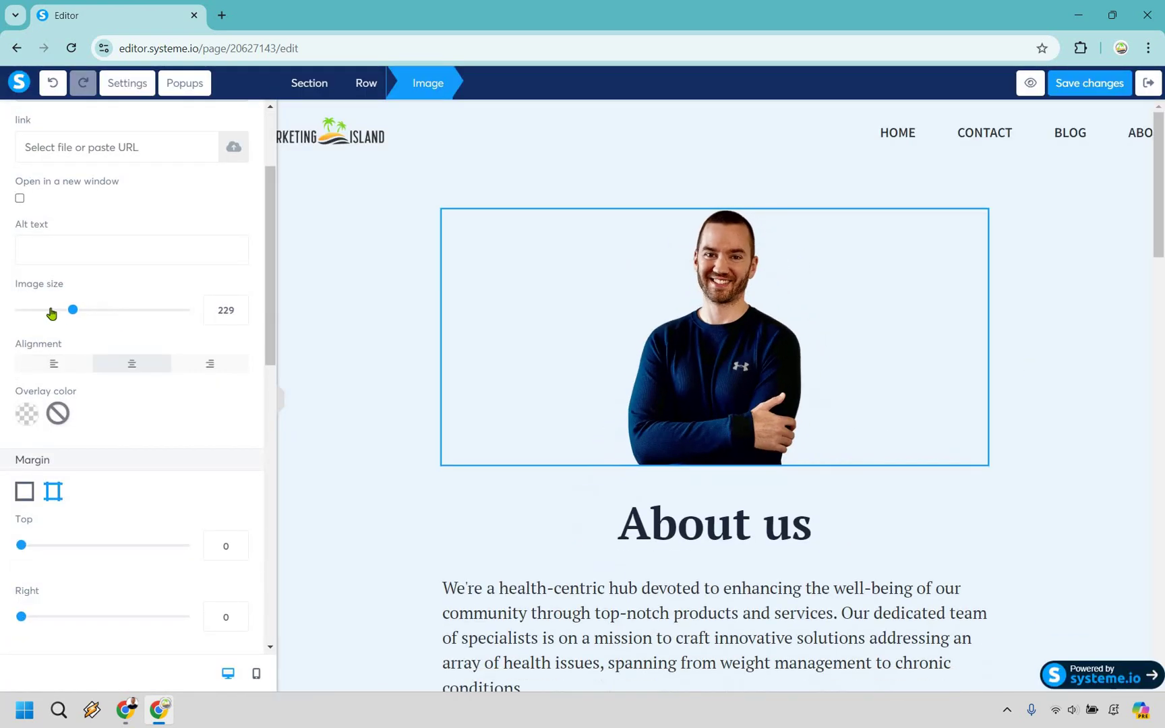
left_click(802, 410)
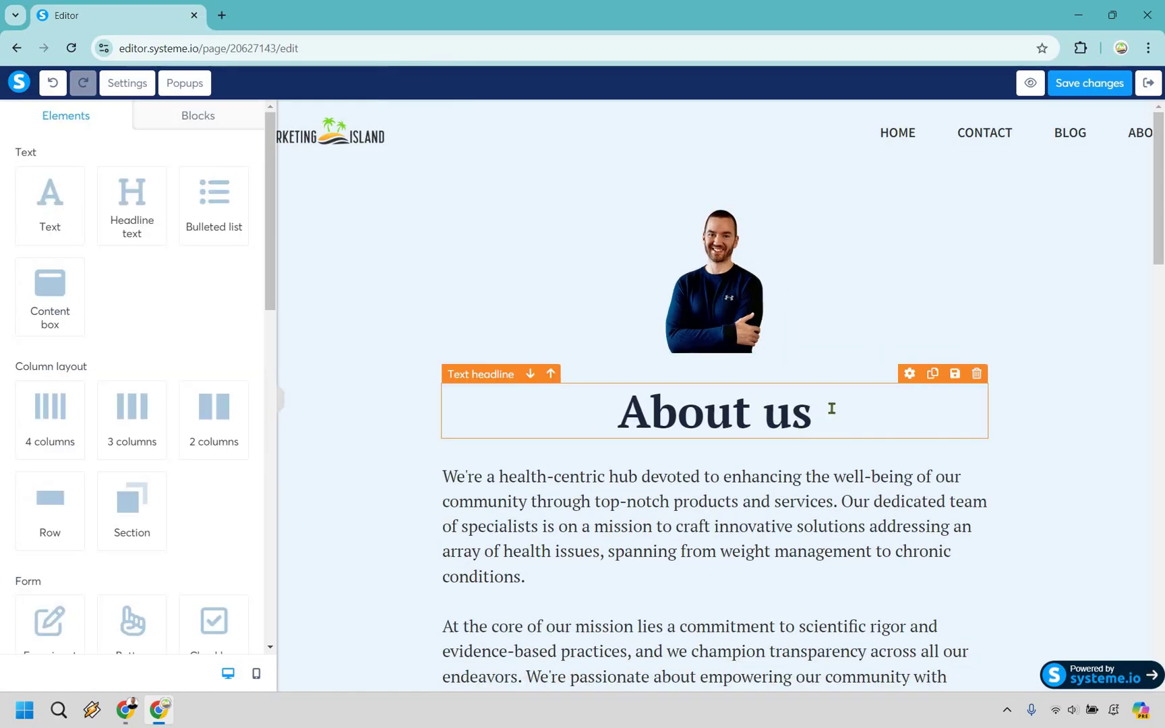
Step: Replace the word "us" in the About us heading with the blog owner's first name
double_click(848, 391)
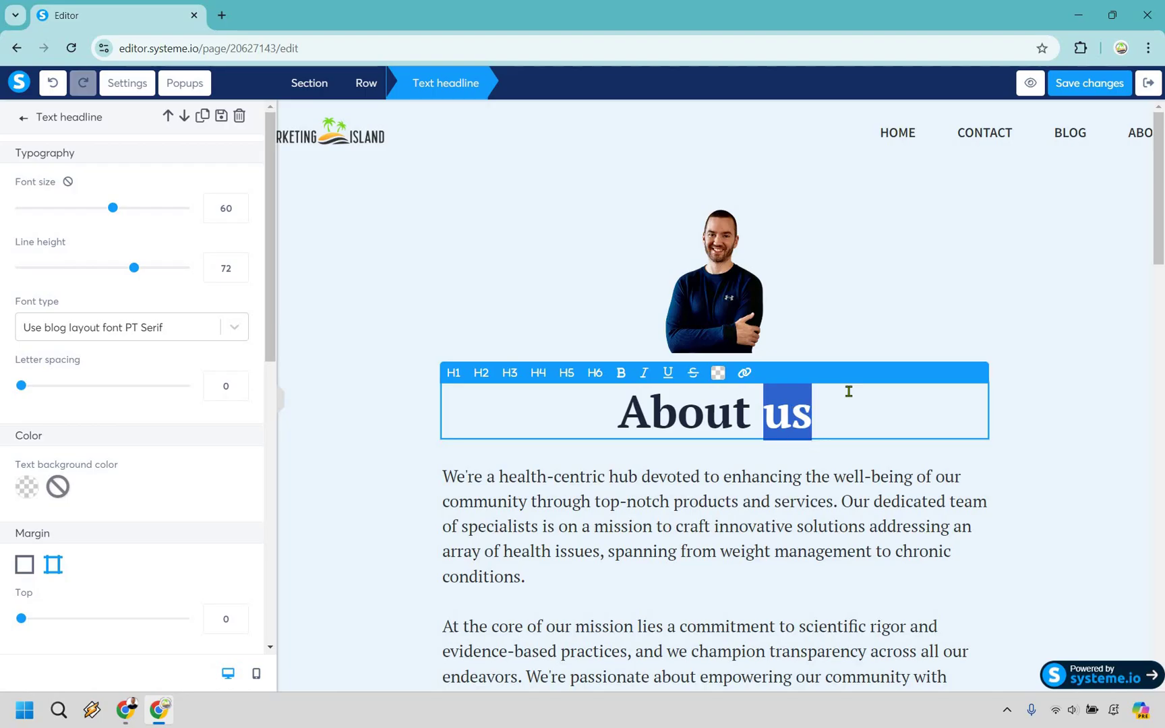
type("James")
left_click(1073, 342)
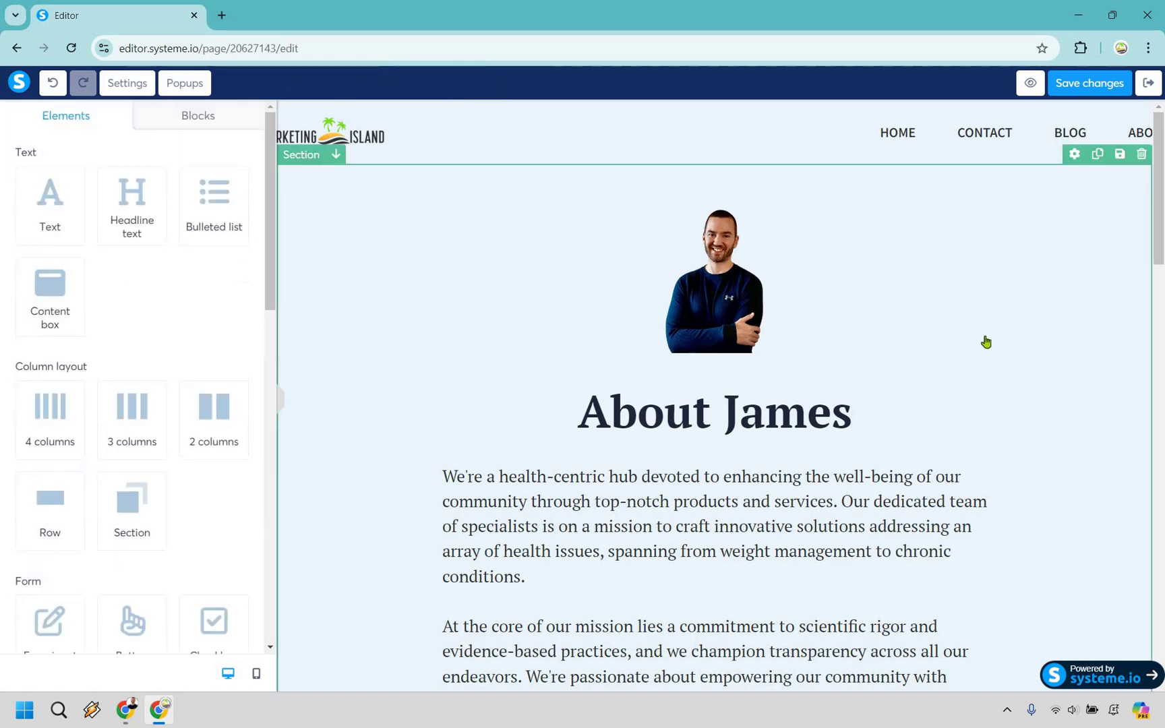
Step: Look over the About page's body text and delete the whole Our Team section below it
scroll(761, 351, "down", 4)
scroll(744, 310, "up", 1)
left_click(744, 311)
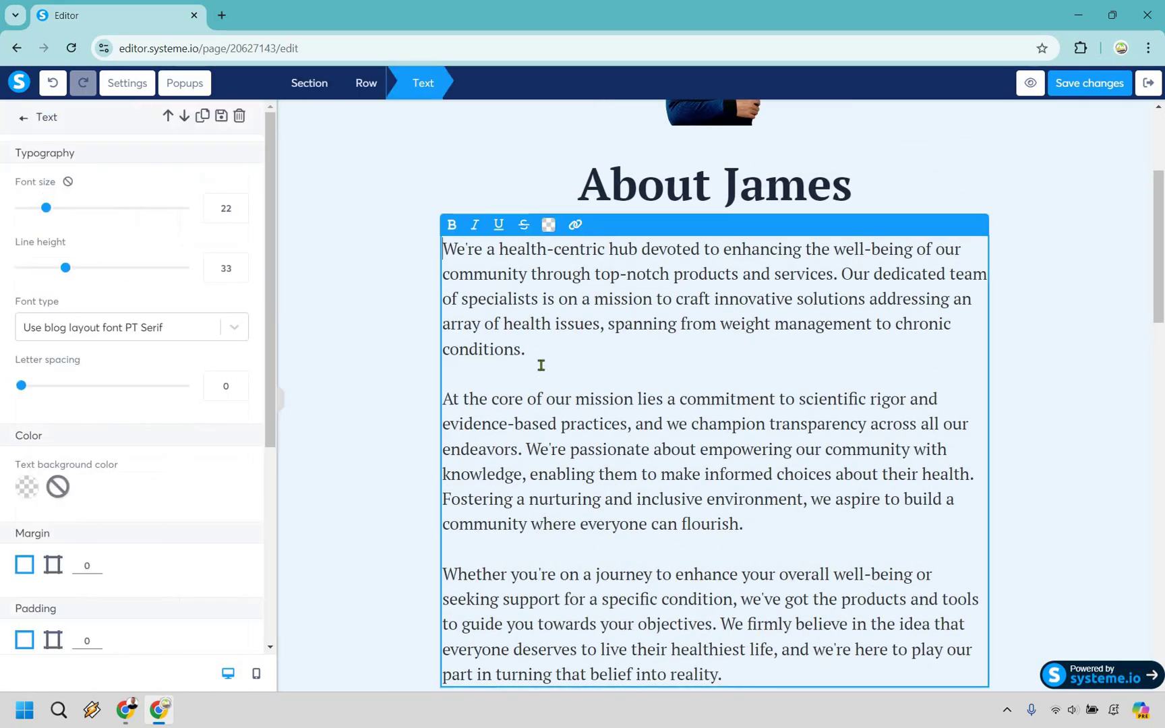
scroll(1077, 216, "down", 6)
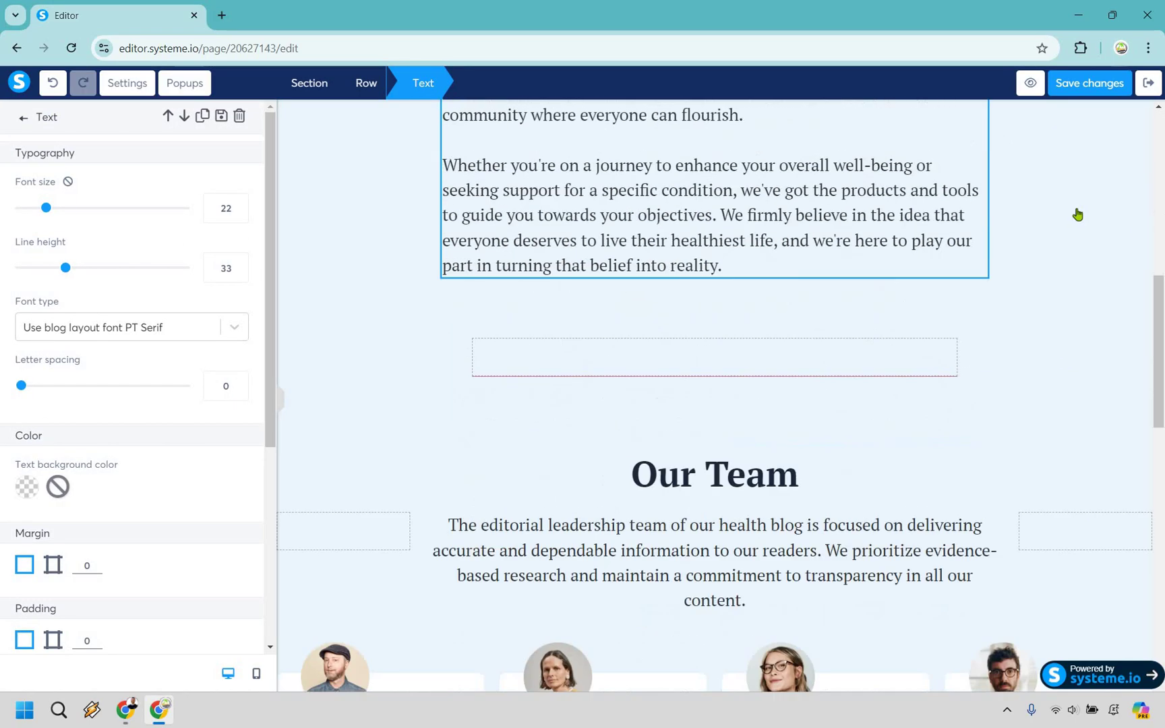
left_click(929, 333)
scroll(983, 175, "down", 3)
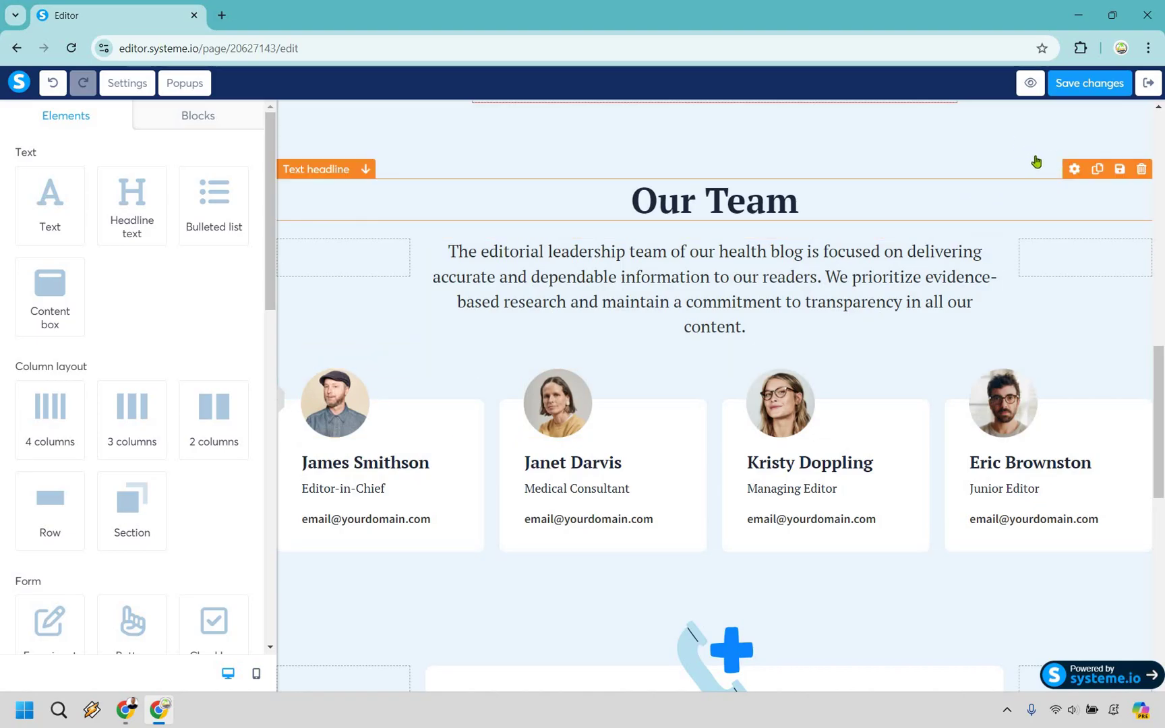
left_click(1141, 143)
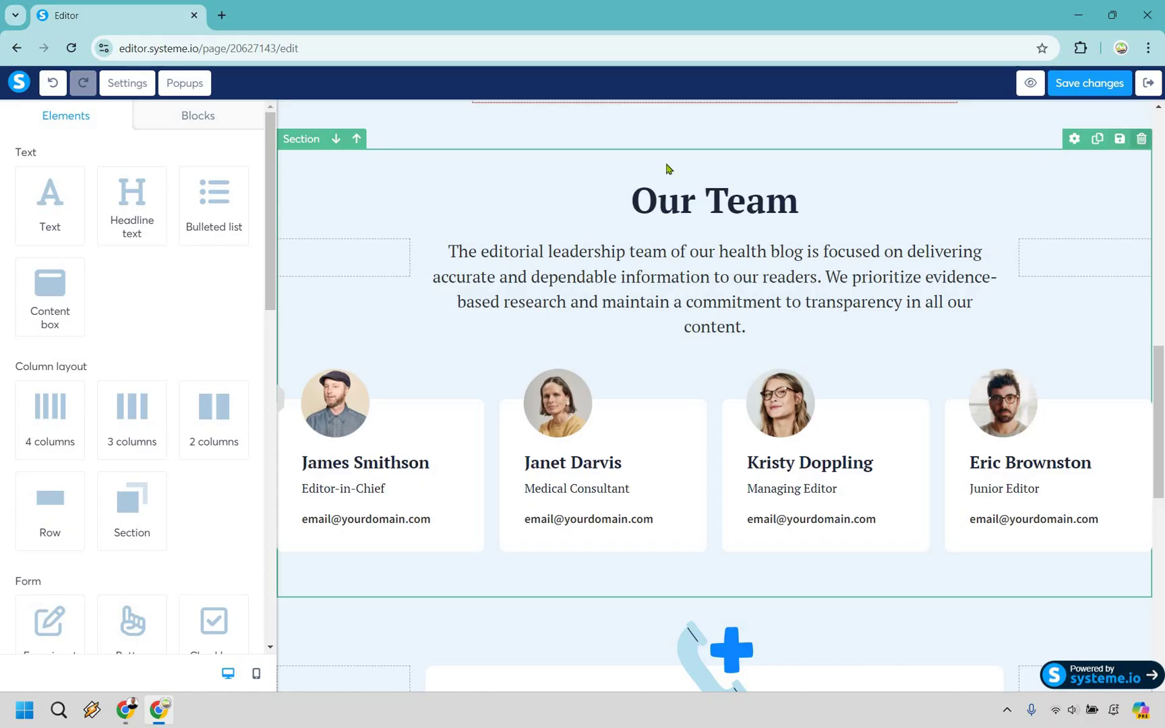
key("Return")
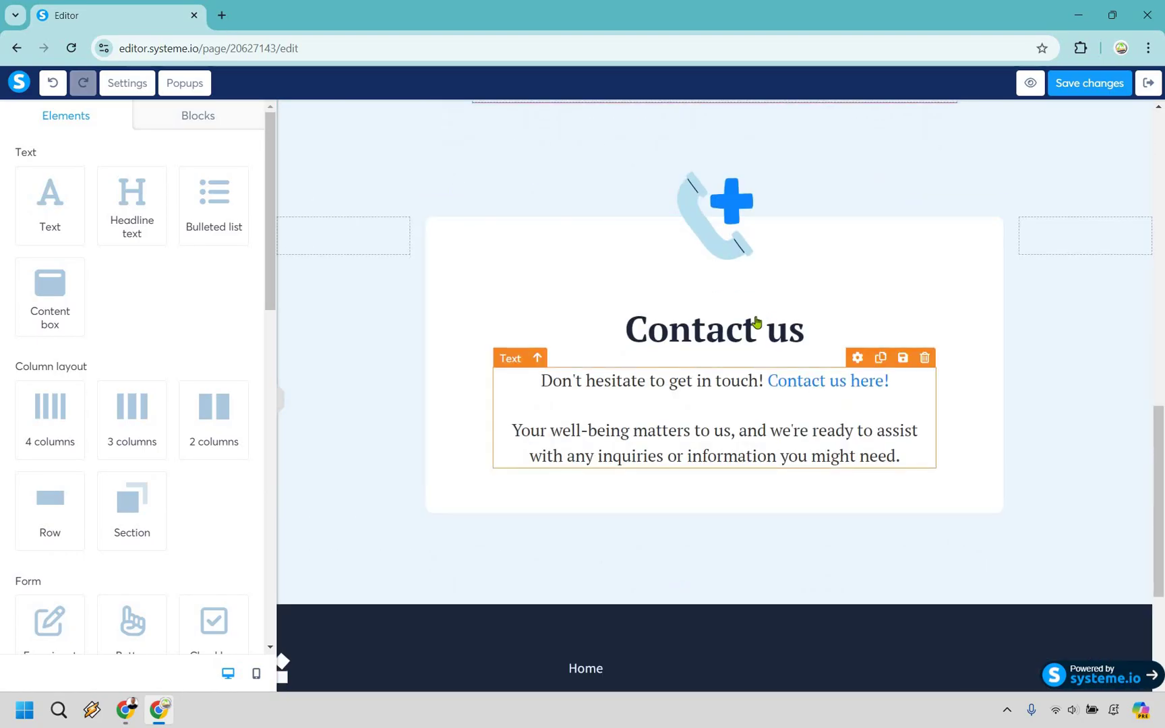
Step: Link the "Contact us here!" text in the Contact us box to the blog's Contact page
scroll(802, 372, "up", 2)
scroll(820, 371, "up", 10)
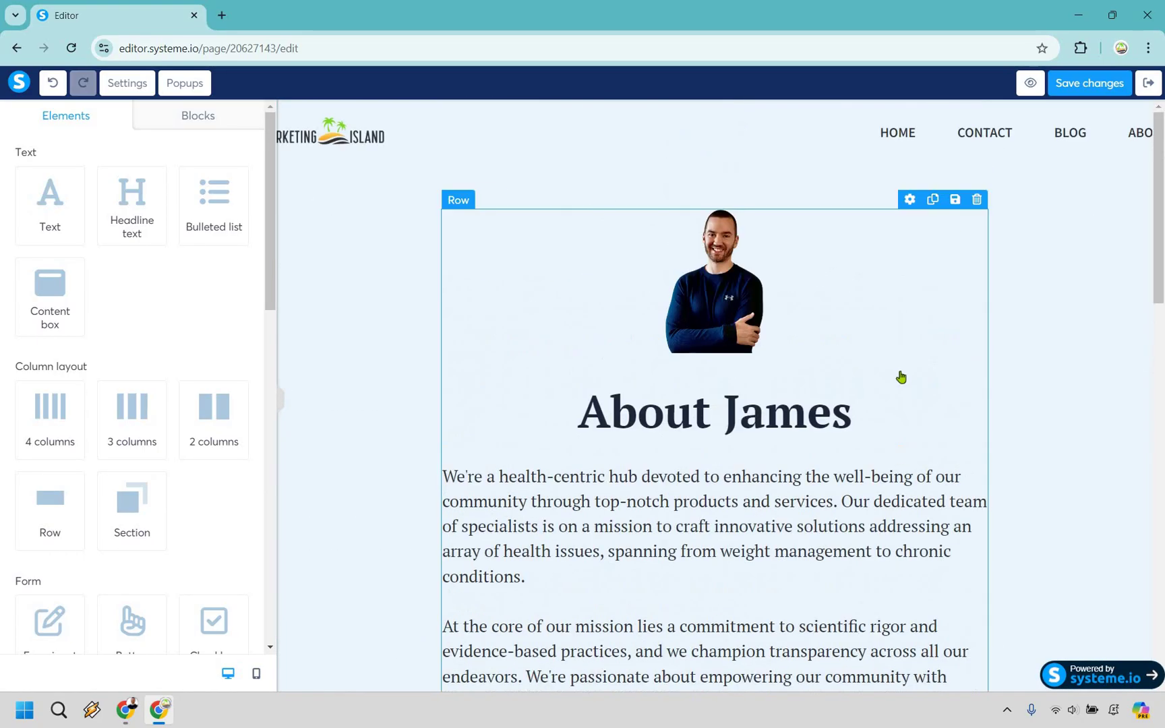
scroll(879, 317, "down", 12)
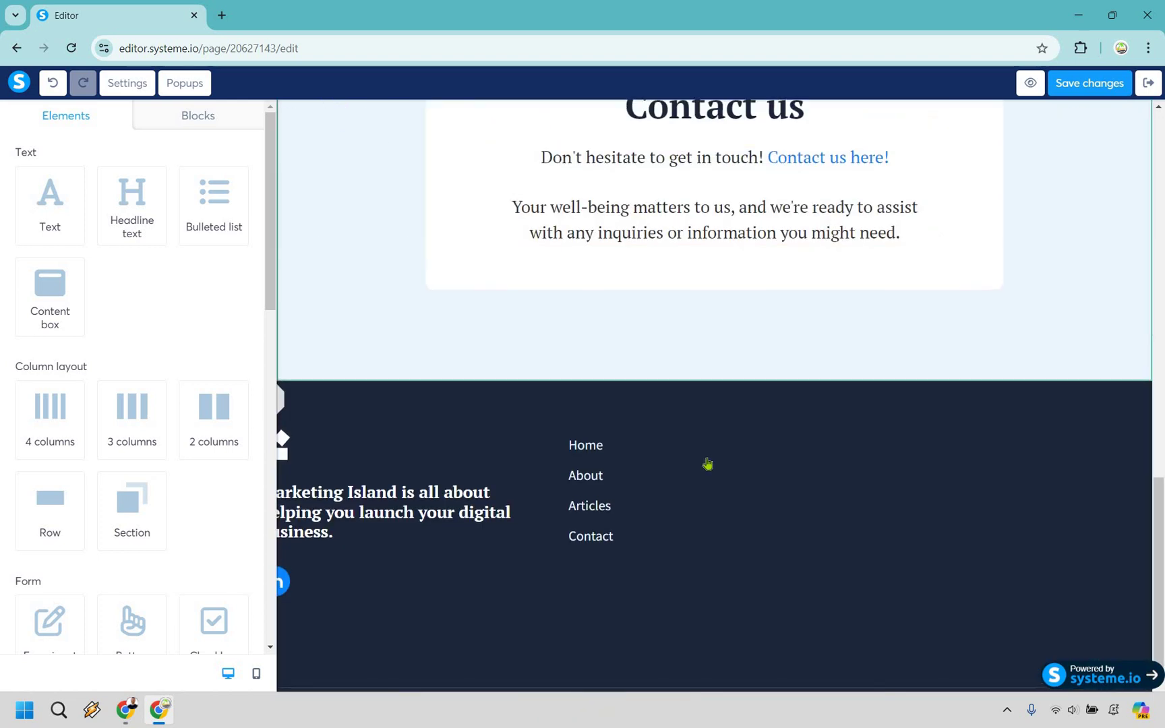
scroll(704, 463, "up", 4)
left_click(896, 455)
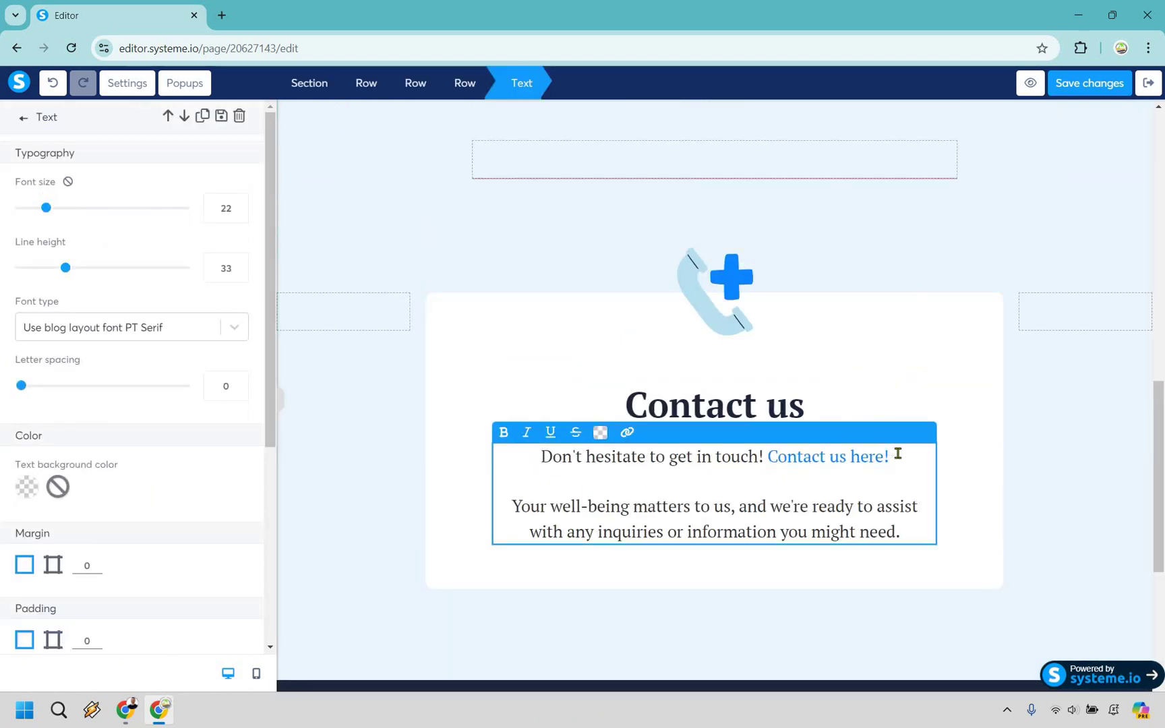
key("shift+Left")
key("shift+Left")
key("shift+Left")
key("shift+Left")
key("shift+Left")
key("shift+Left")
key("shift+Left")
key("shift+Left")
key("shift+Left")
key("shift+Left")
key("shift+Left")
key("shift+Left")
key("shift+Left")
key("shift+Left")
key("shift+Left")
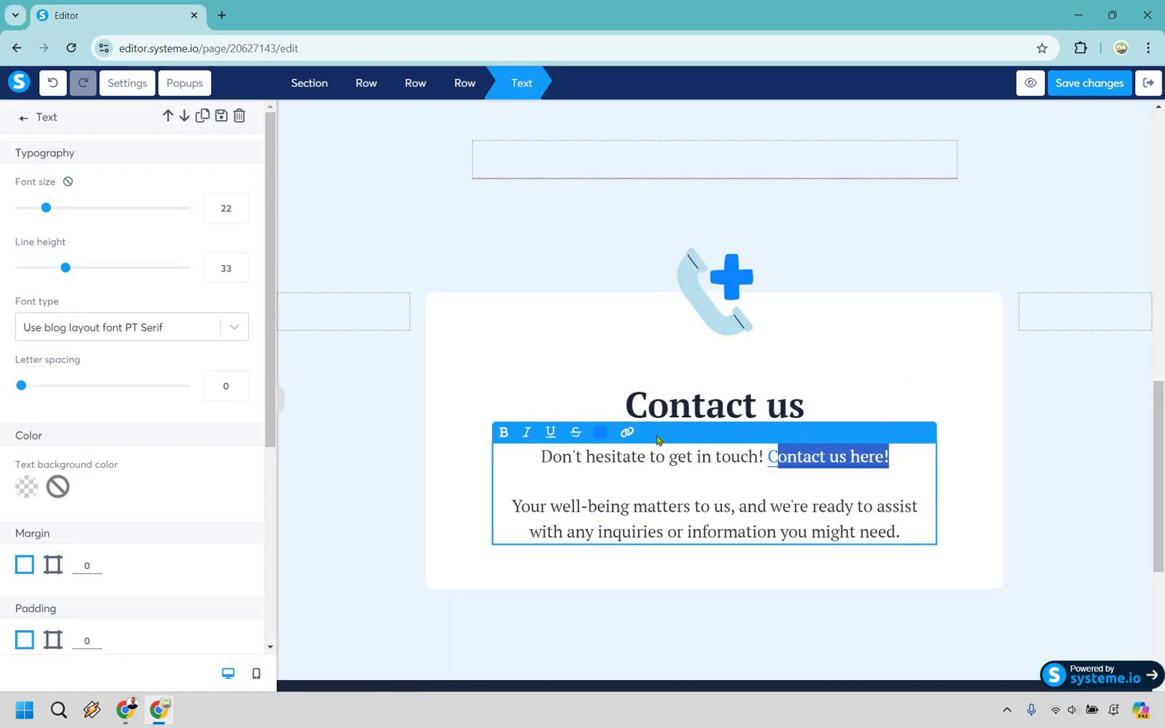
left_click(627, 432)
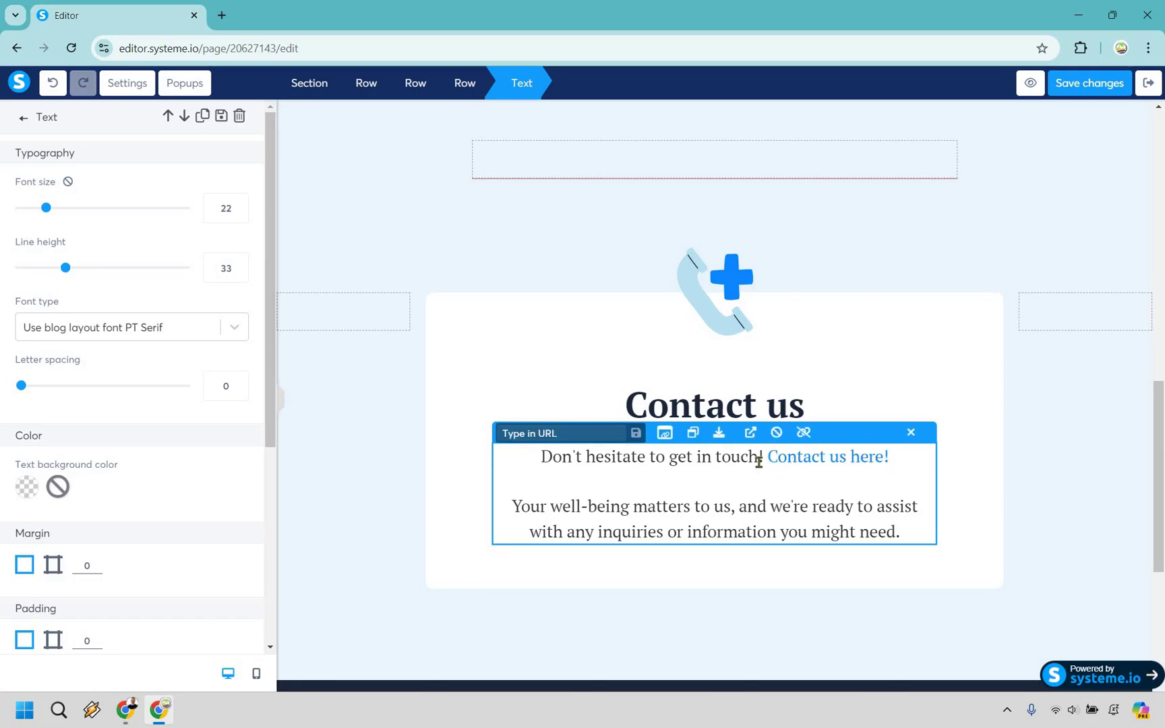
left_click(667, 435)
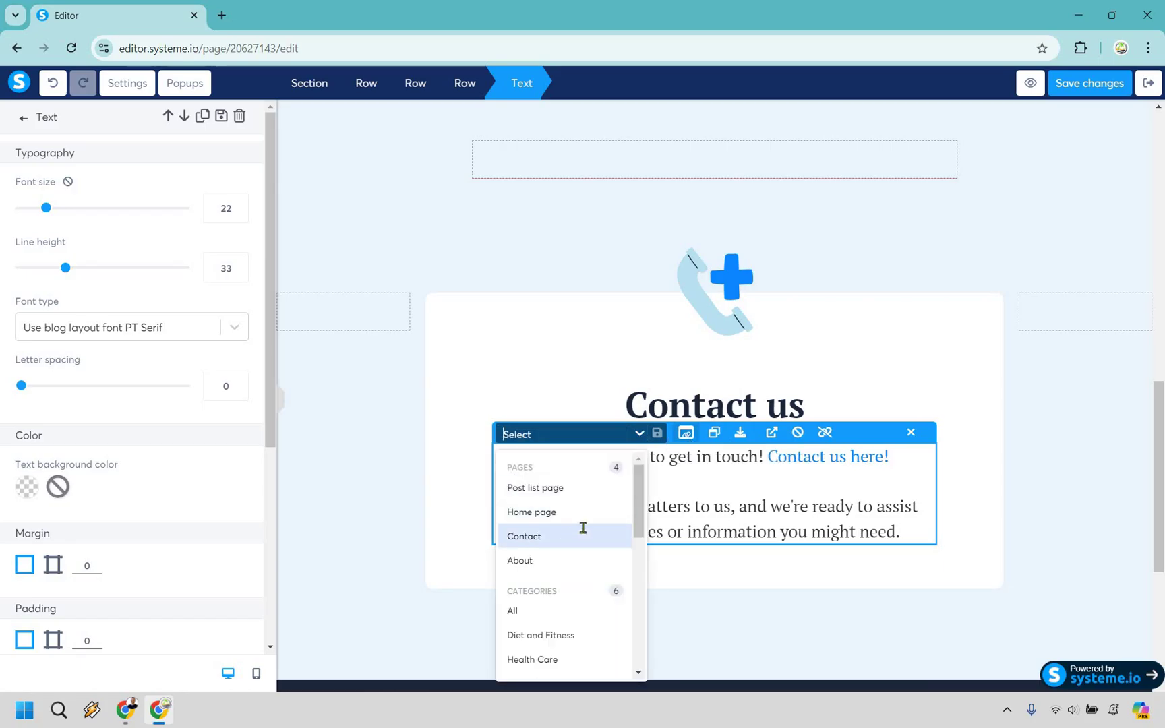
left_click(583, 531)
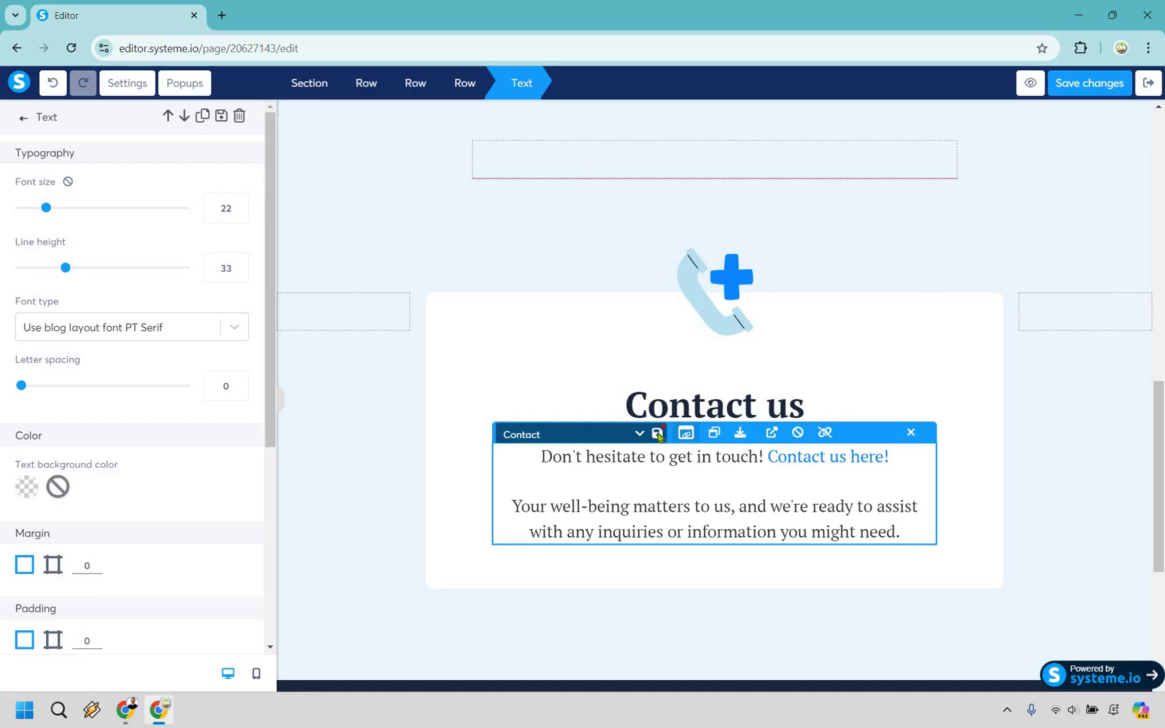
left_click(1094, 446)
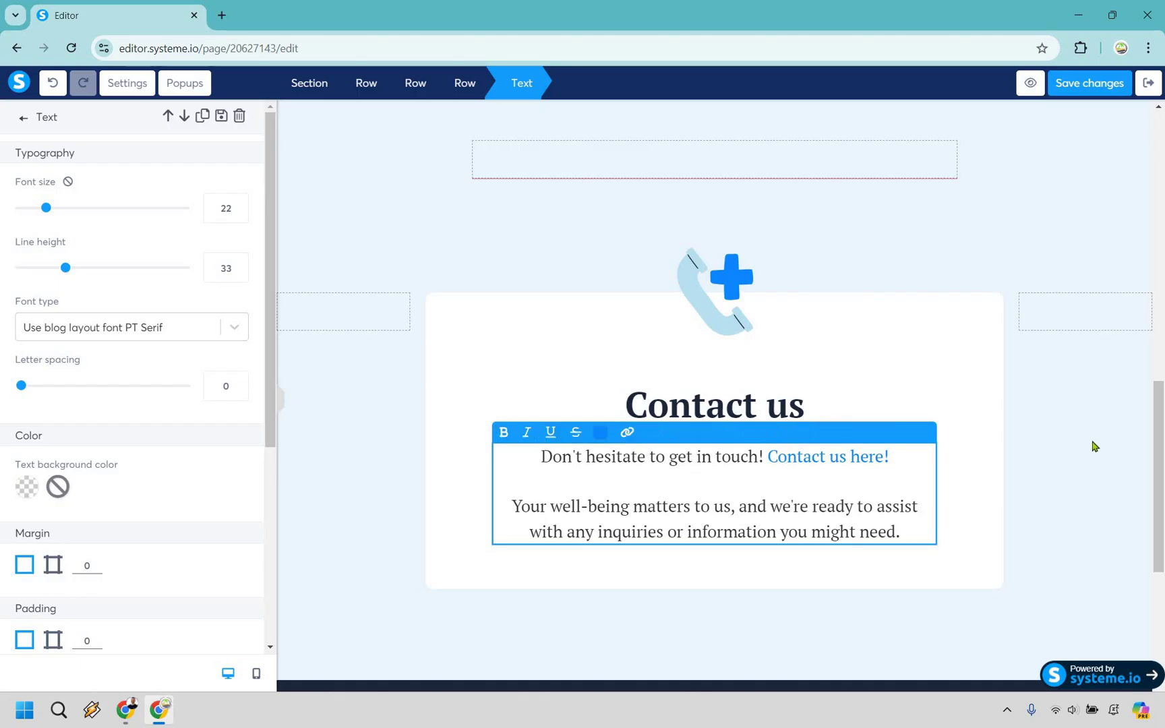
Step: Look over the whole About page, save its changes and exit to the blog's page list
left_click(1007, 421)
scroll(1043, 408, "down", 5)
scroll(1028, 429, "up", 4)
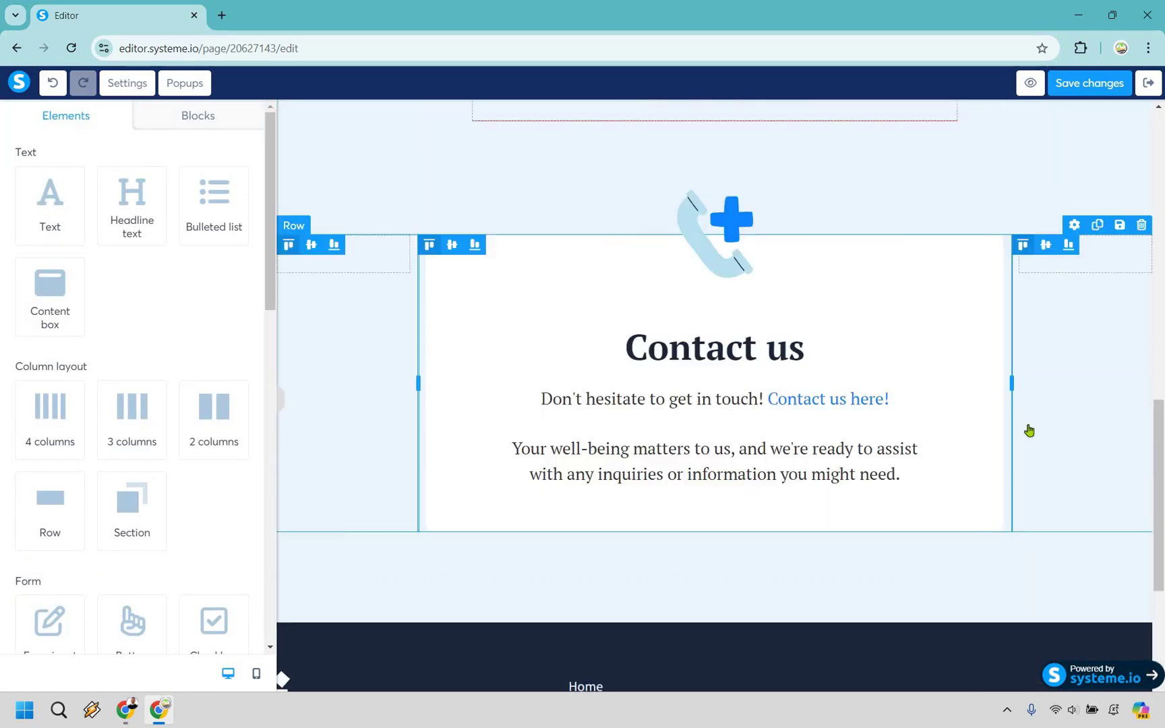
scroll(1029, 430, "up", 15)
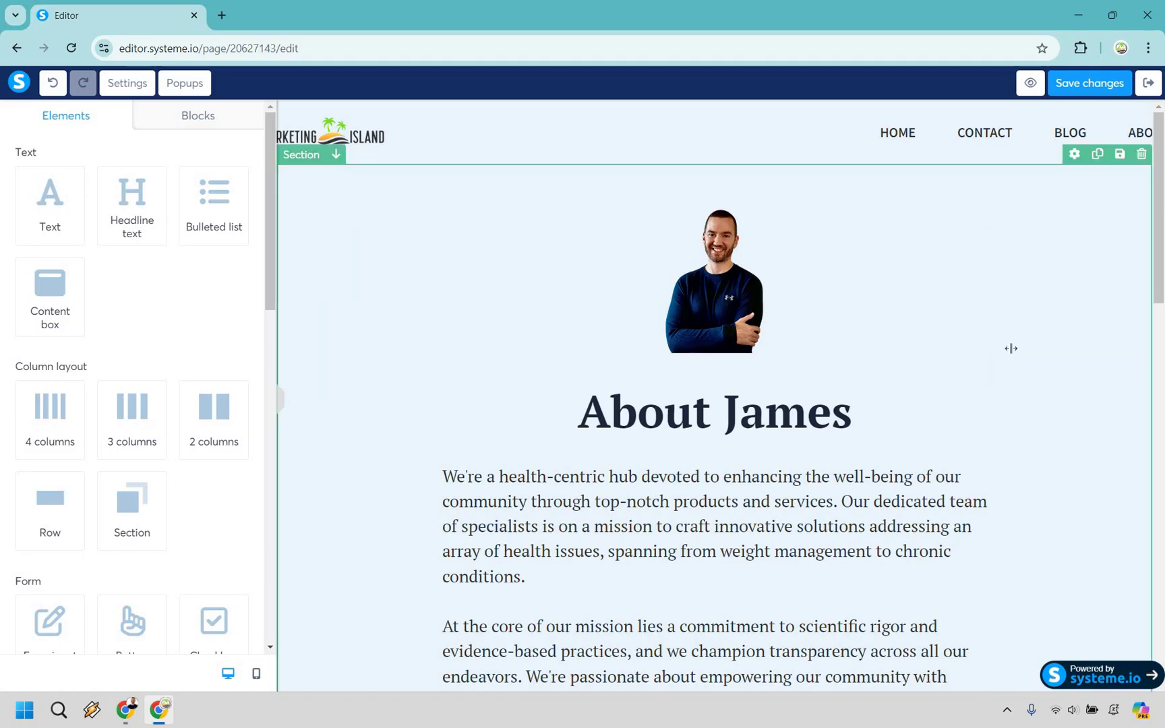
scroll(1047, 408, "down", 15)
scroll(1048, 205, "up", 15)
left_click(1087, 83)
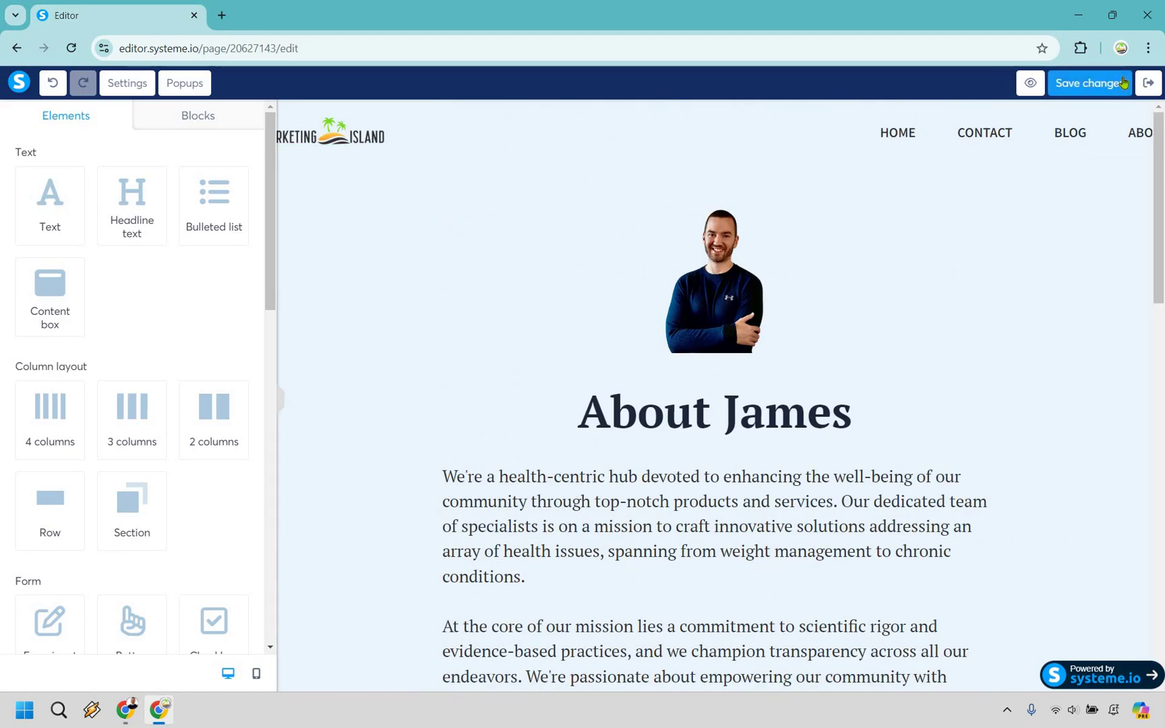
left_click(1154, 84)
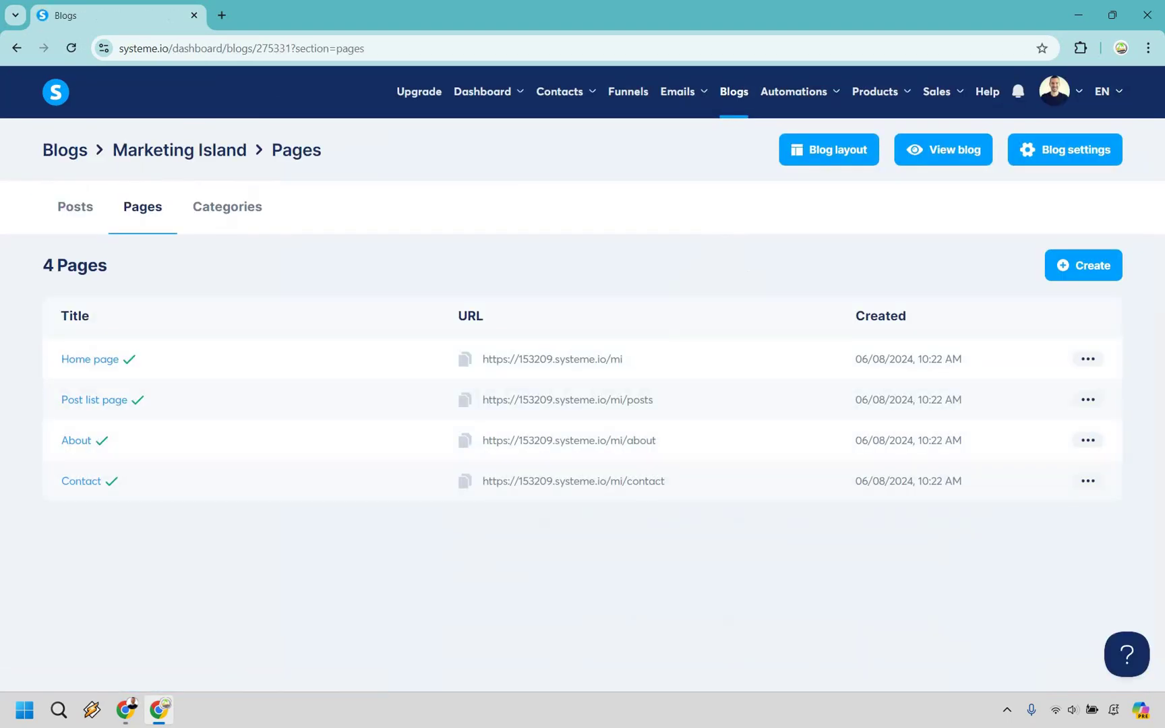
Step: Open the blog's Contact page for editing
left_click(1090, 482)
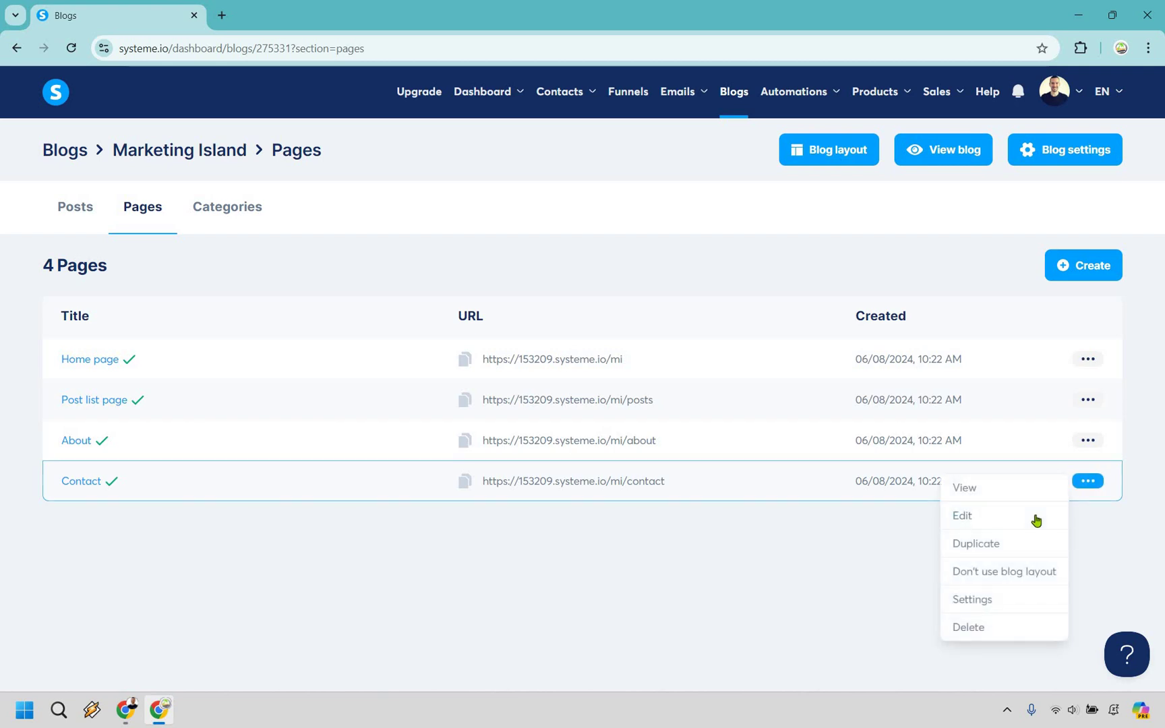
left_click(1036, 516)
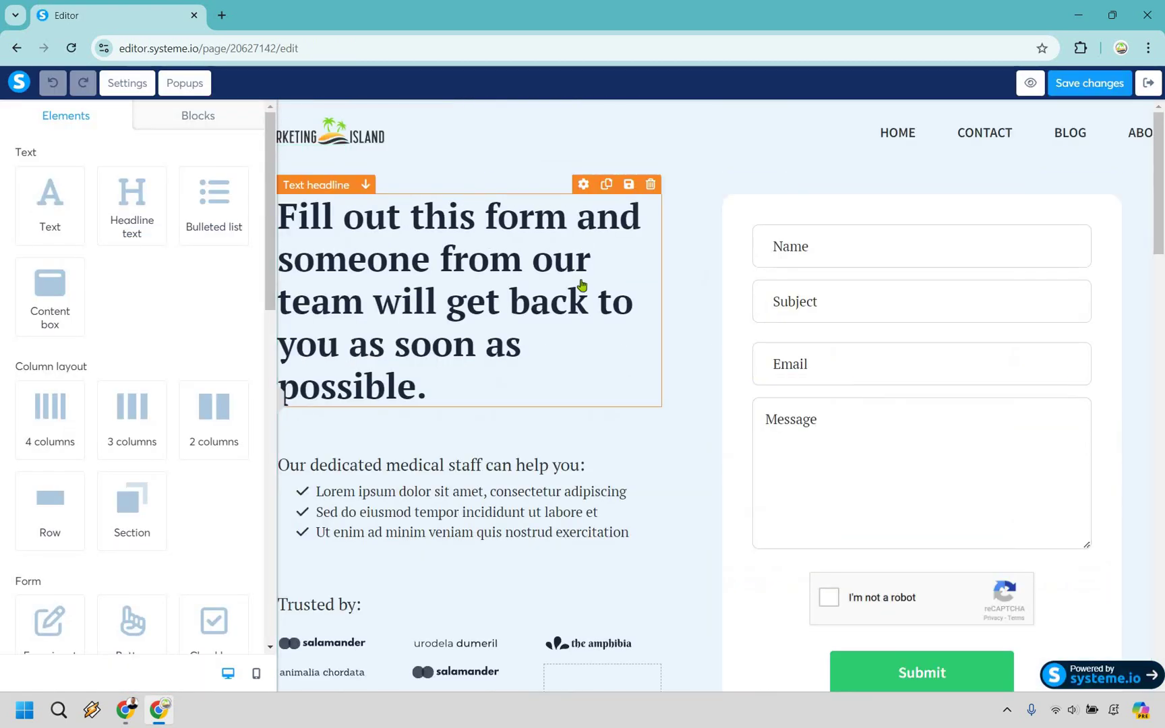
Step: Look over the Contact page and delete the whole "Your path to wellness, compassionately guided" section below the contact form
scroll(809, 312, "down", 2)
scroll(808, 312, "down", 15)
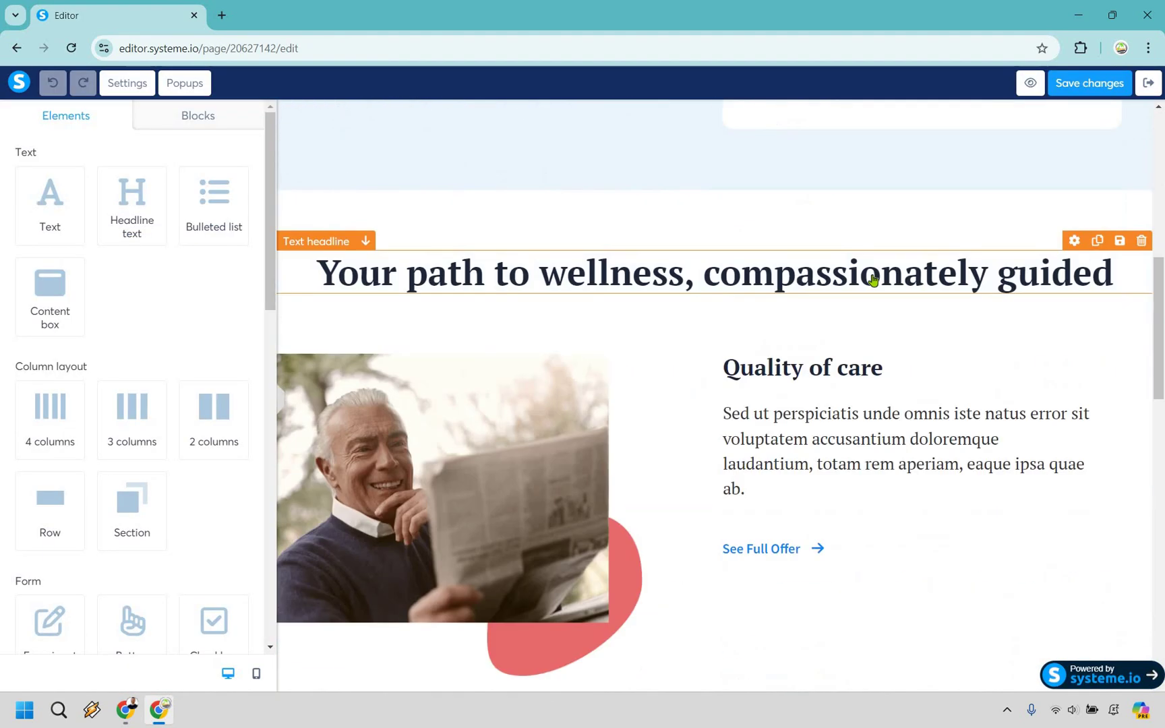
scroll(988, 378, "down", 3)
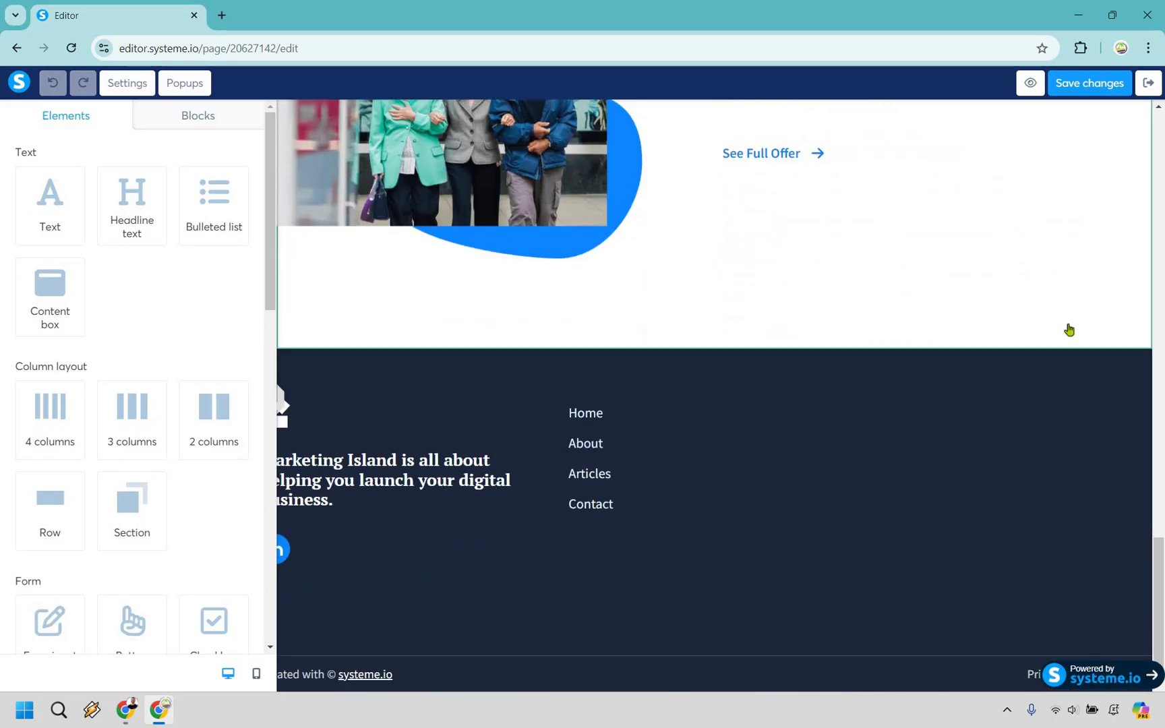
scroll(1065, 330, "up", 16)
scroll(1123, 294, "down", 5)
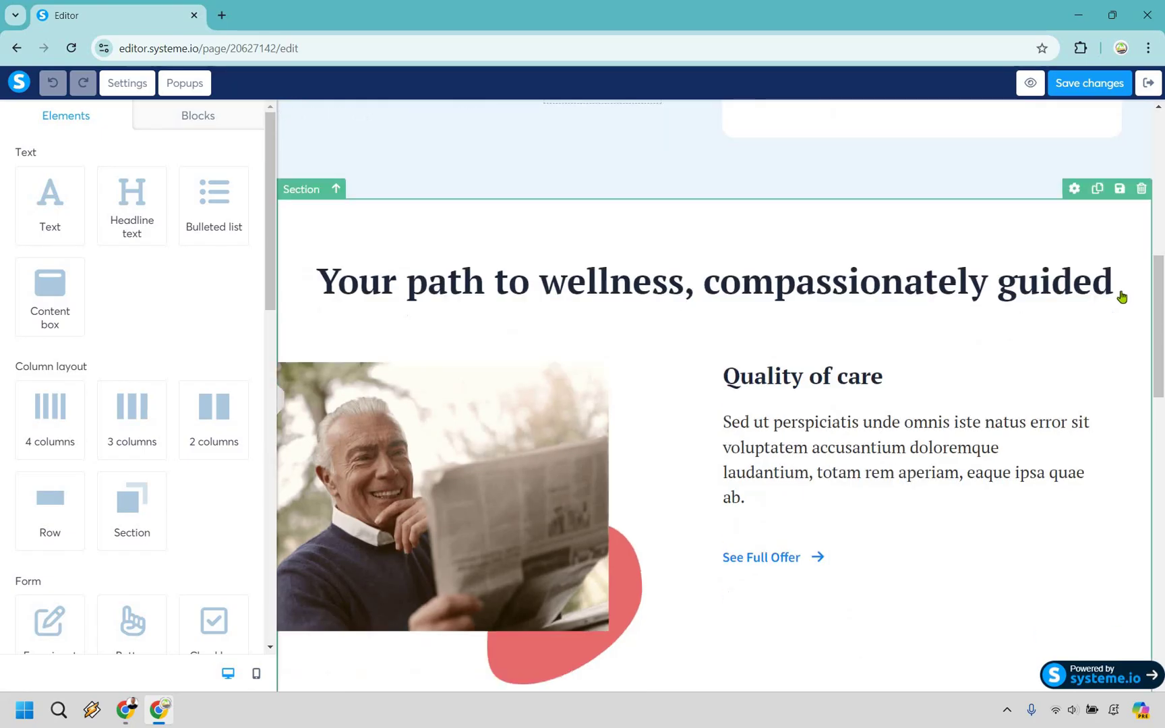
scroll(1129, 338, "up", 6)
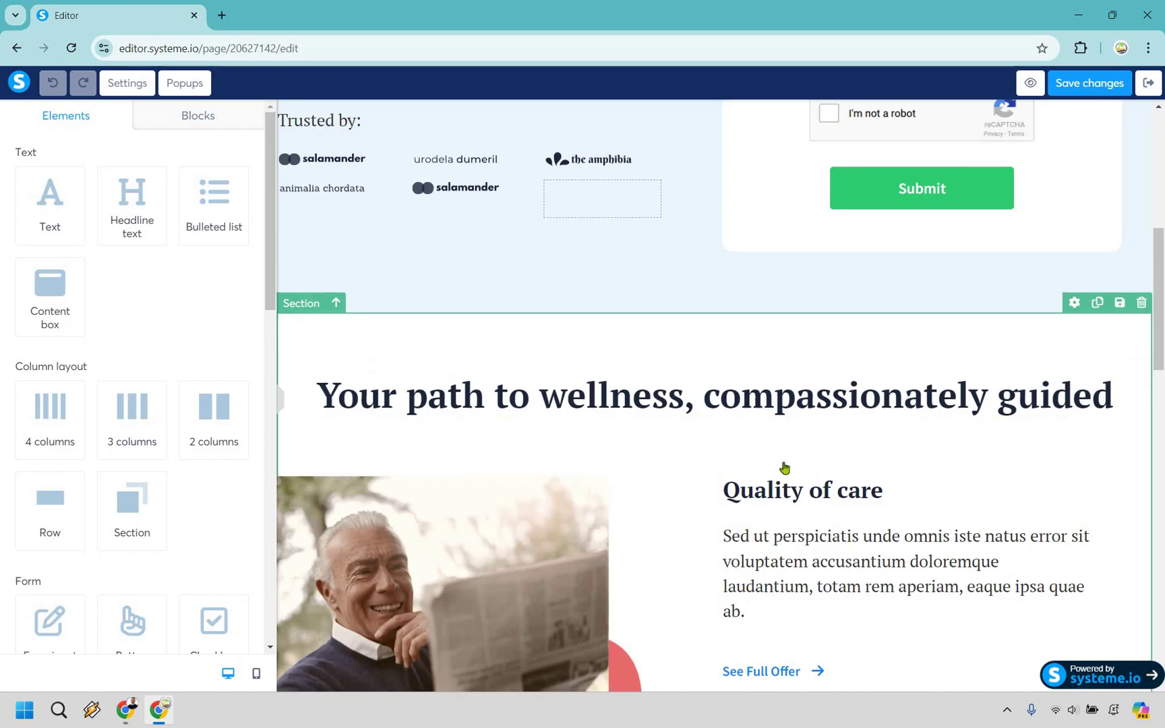
scroll(760, 437, "down", 9)
scroll(1053, 374, "down", 10)
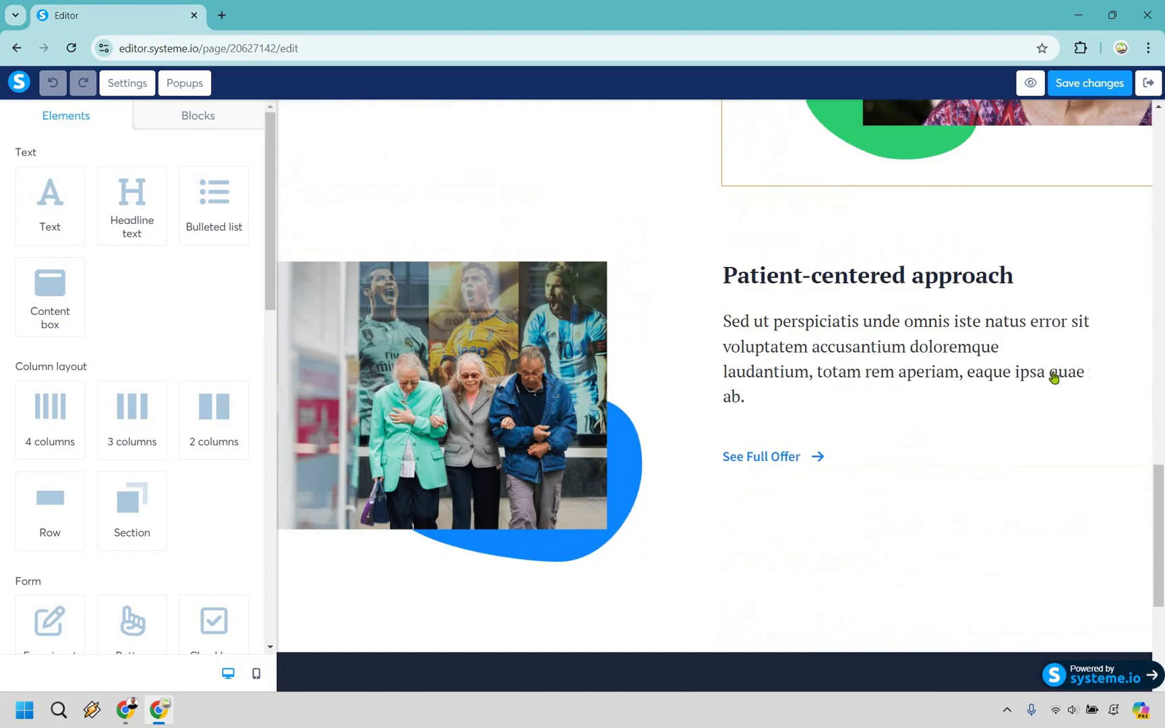
scroll(1123, 395, "up", 17)
scroll(1123, 342, "up", 2)
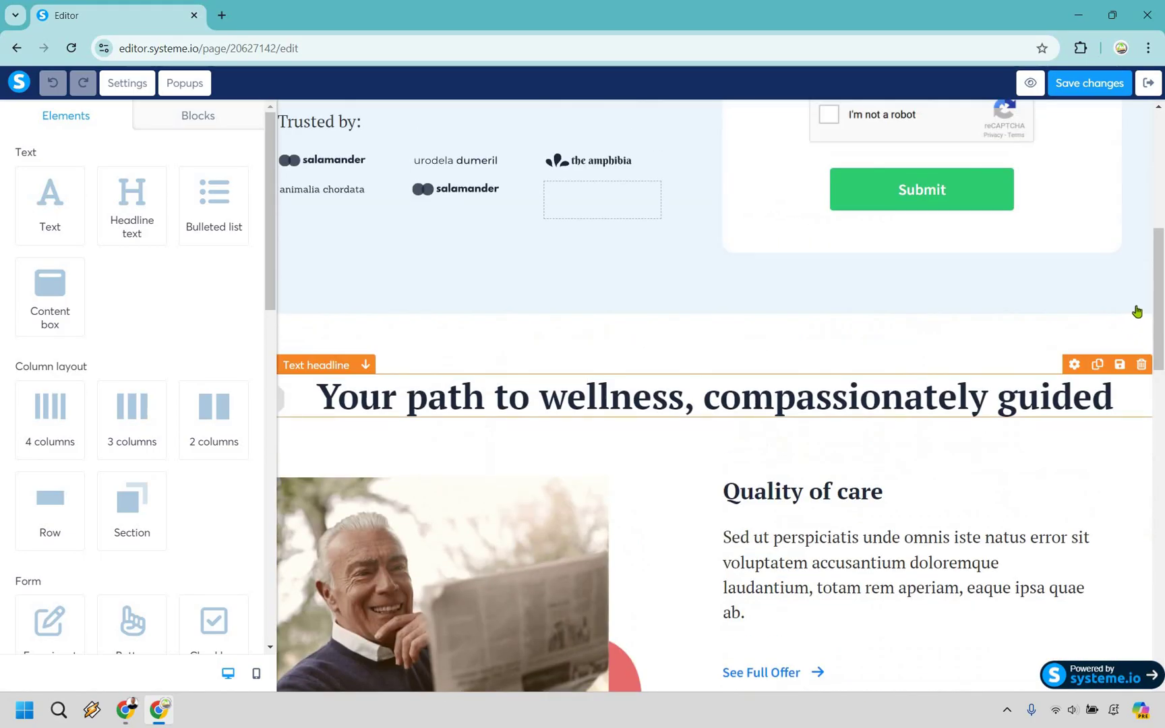
left_click(661, 155)
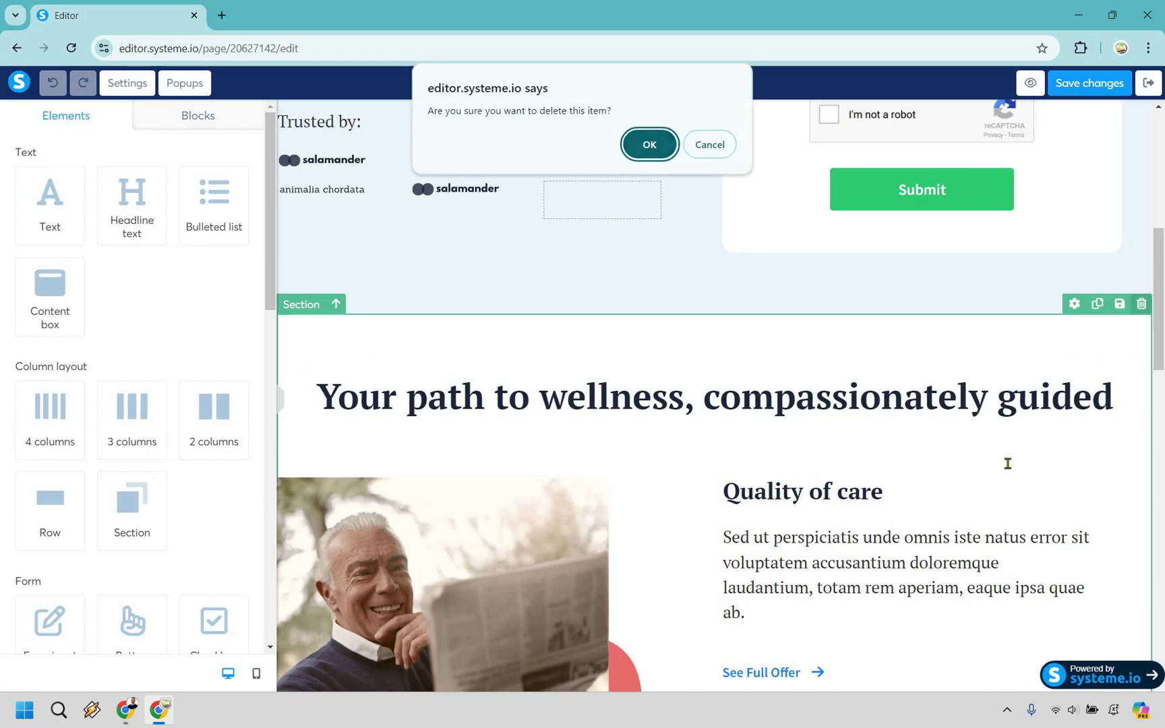
key("Return")
Step: Examine the contact form's settings, including its message after submission, margins and padding
scroll(922, 188, "up", 6)
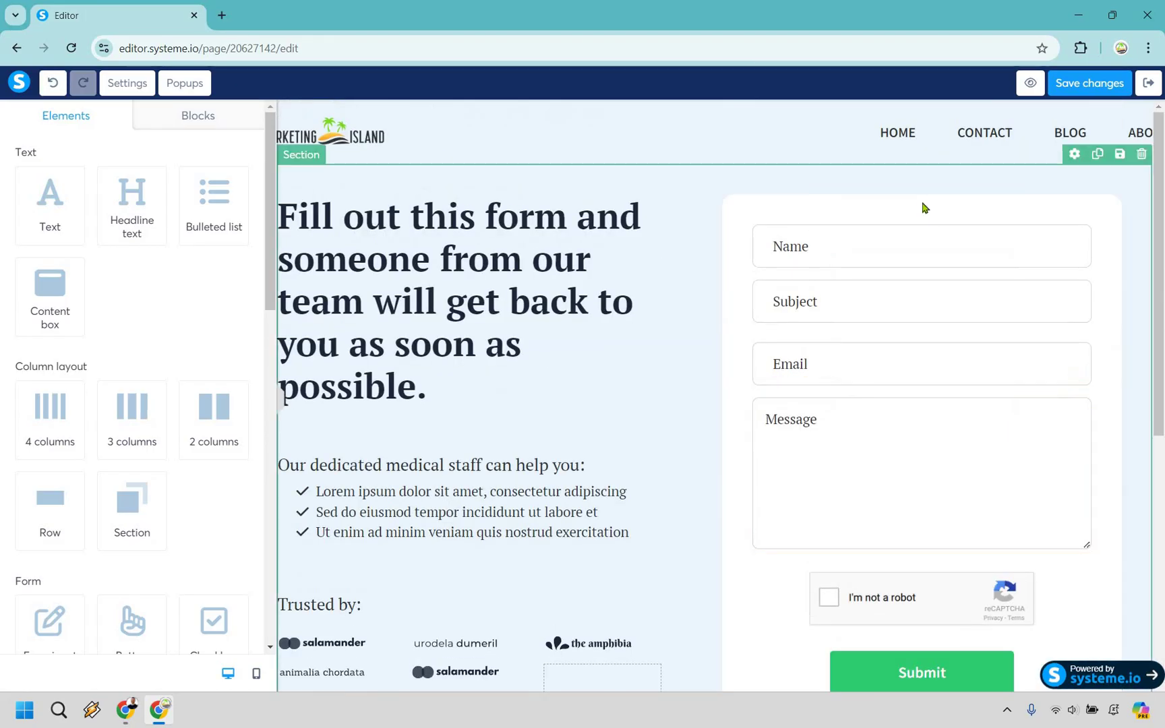
left_click(837, 193)
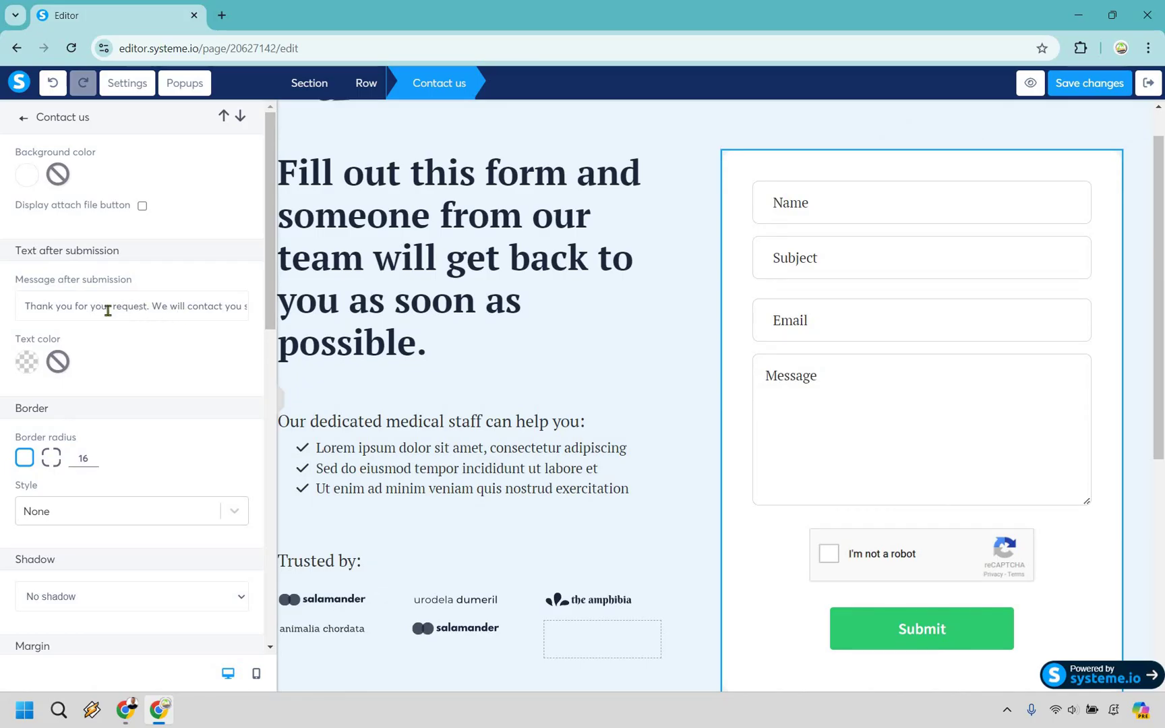
left_click_drag(102, 306, 191, 363)
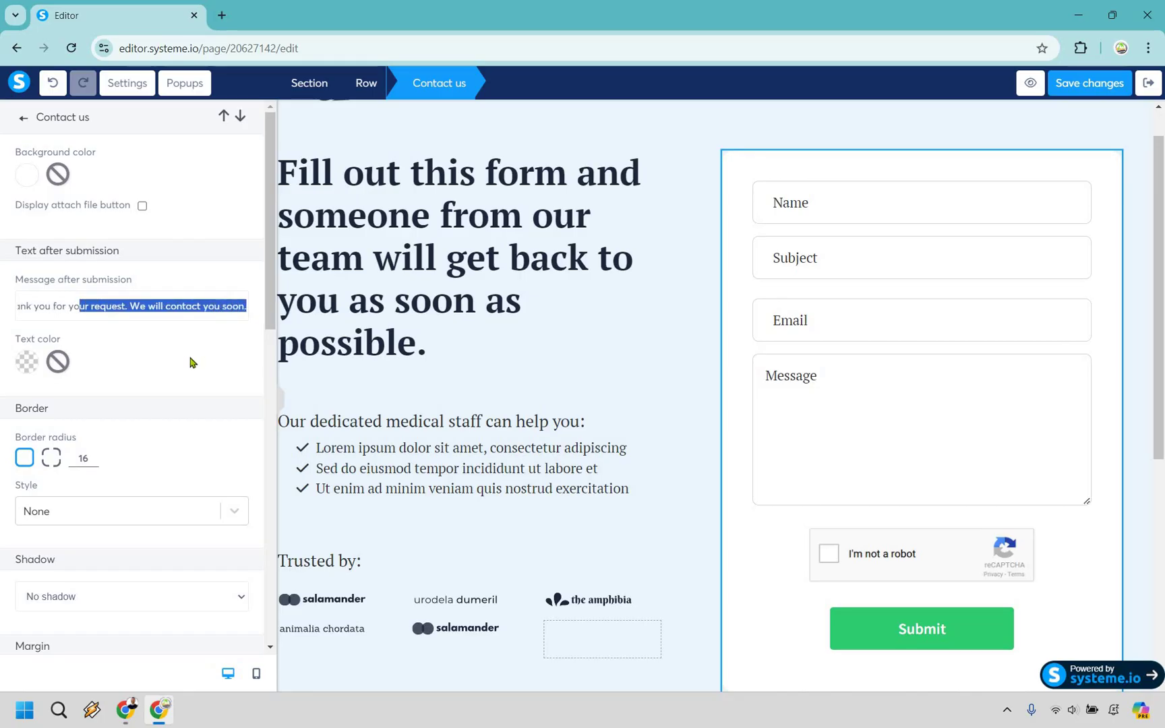
left_click(180, 326)
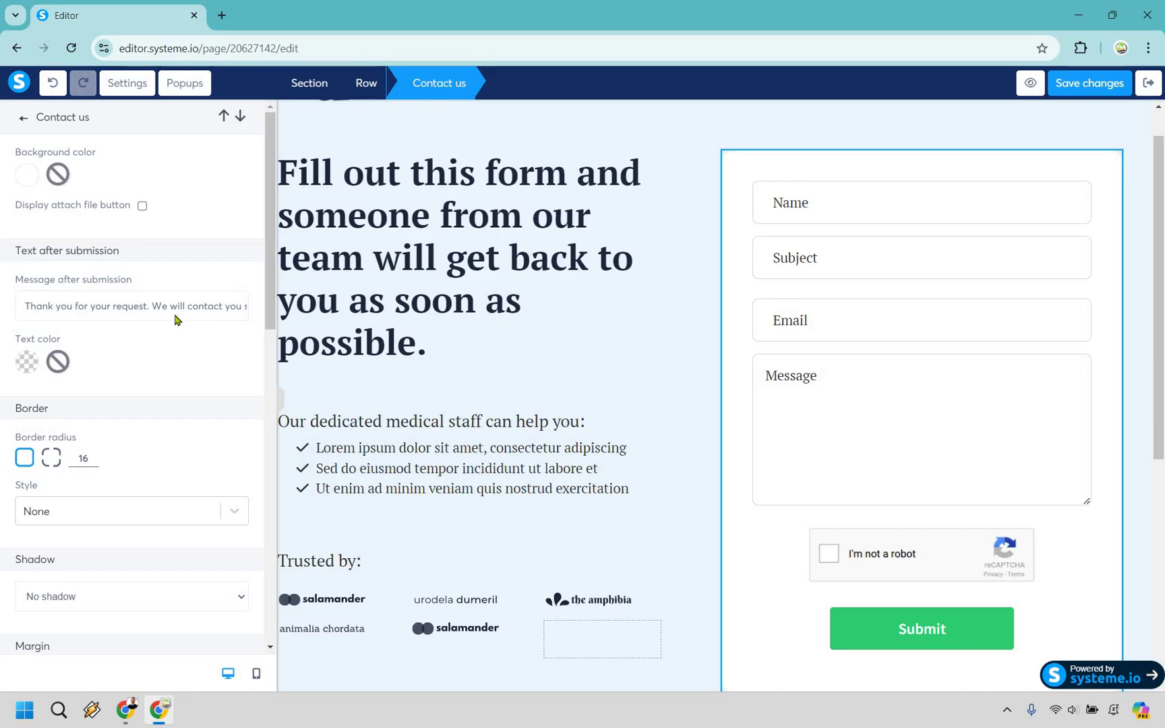
scroll(174, 319, "down", 5)
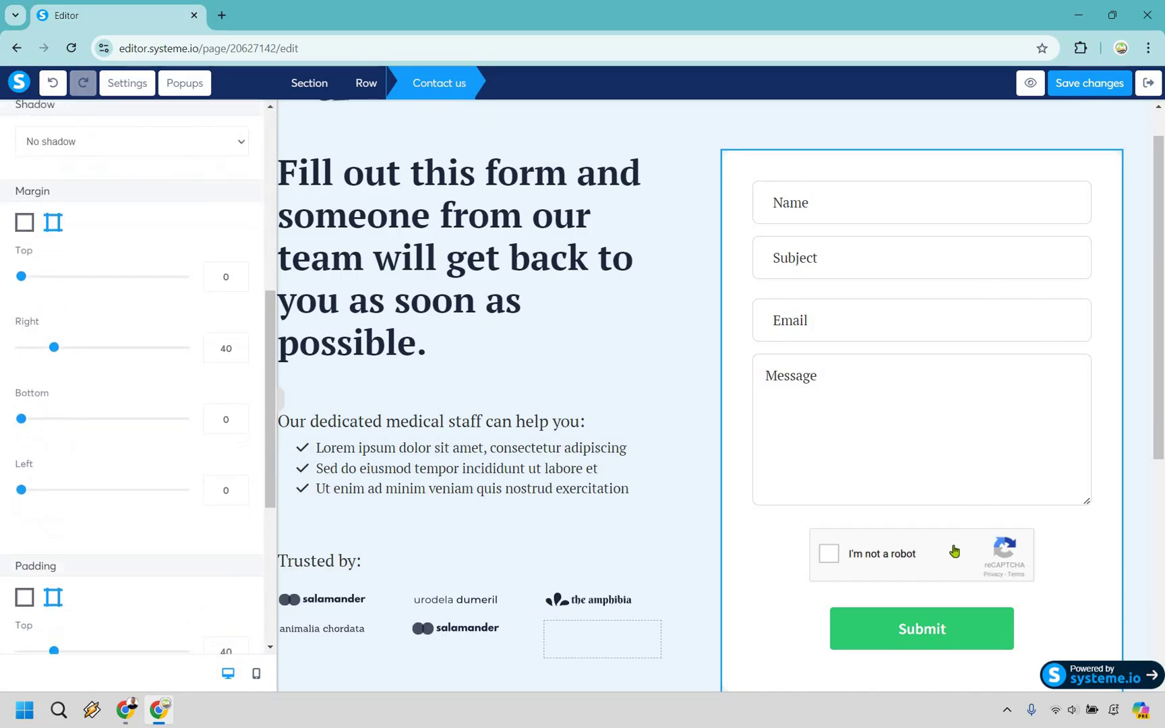
Step: Examine the settings of the contact form's Submit button and its Message text area
left_click(951, 550)
scroll(951, 549, "down", 1)
left_click(951, 549)
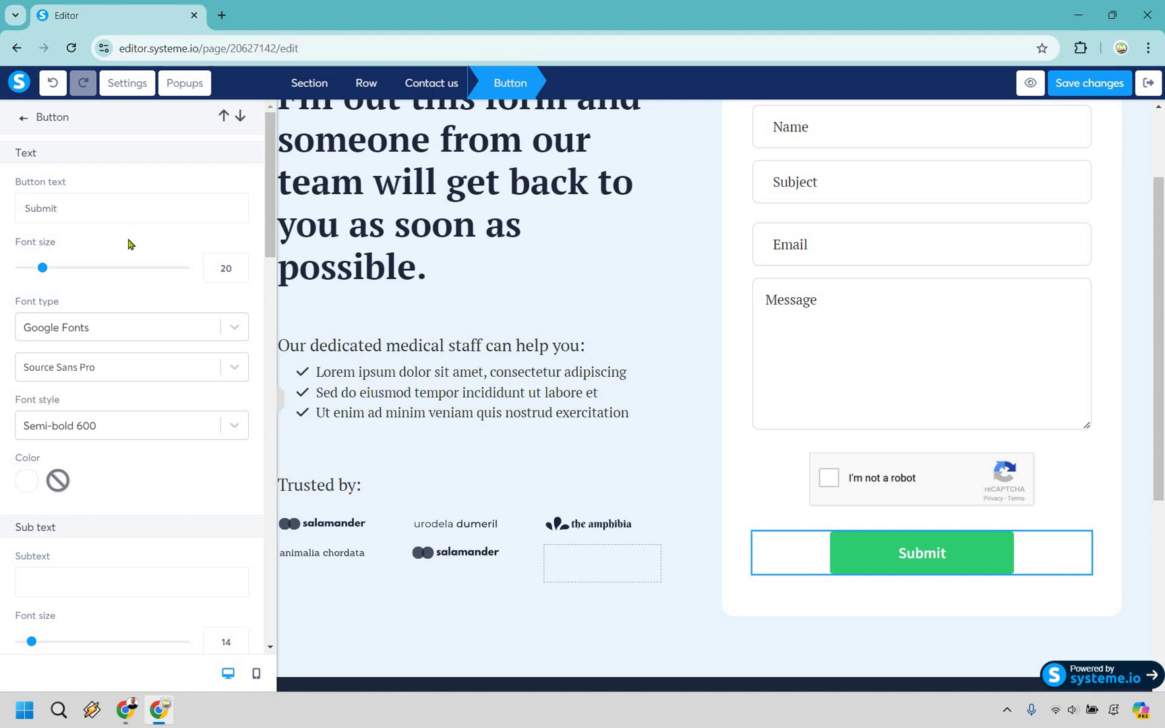
scroll(128, 243, "down", 5)
scroll(128, 242, "up", 5)
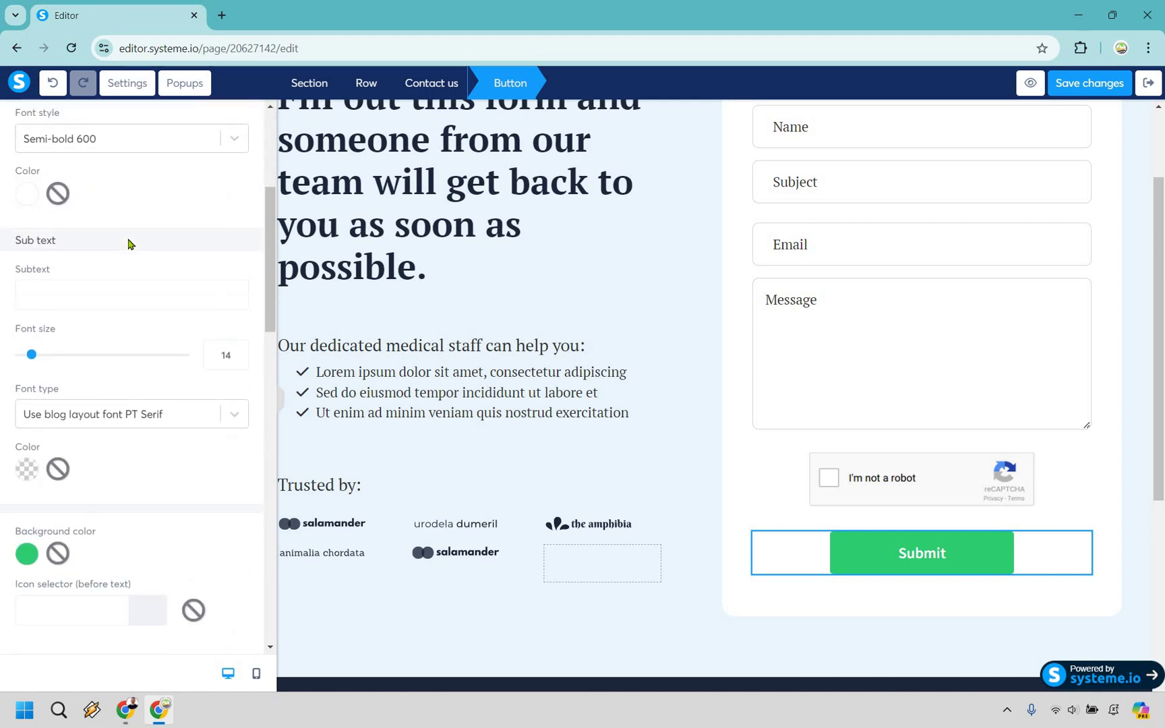
left_click(915, 335)
left_click(912, 355)
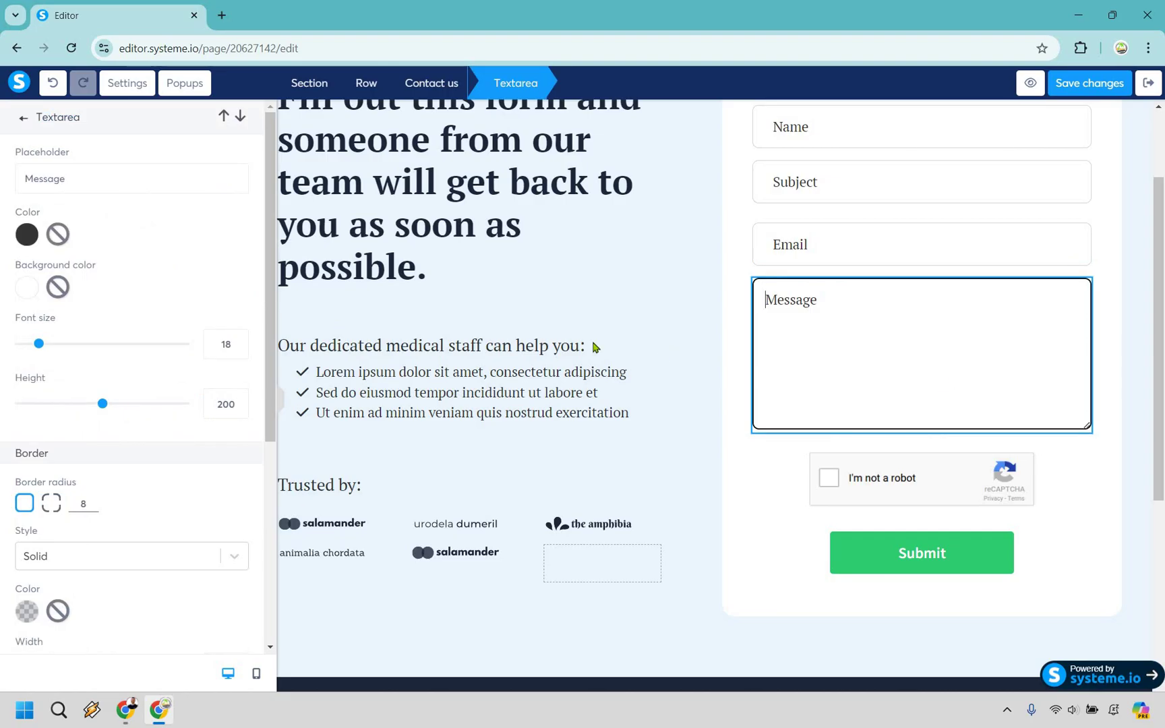
Step: Delete the second row of company logos under "Trusted by:" on the Contact page
left_click(612, 577)
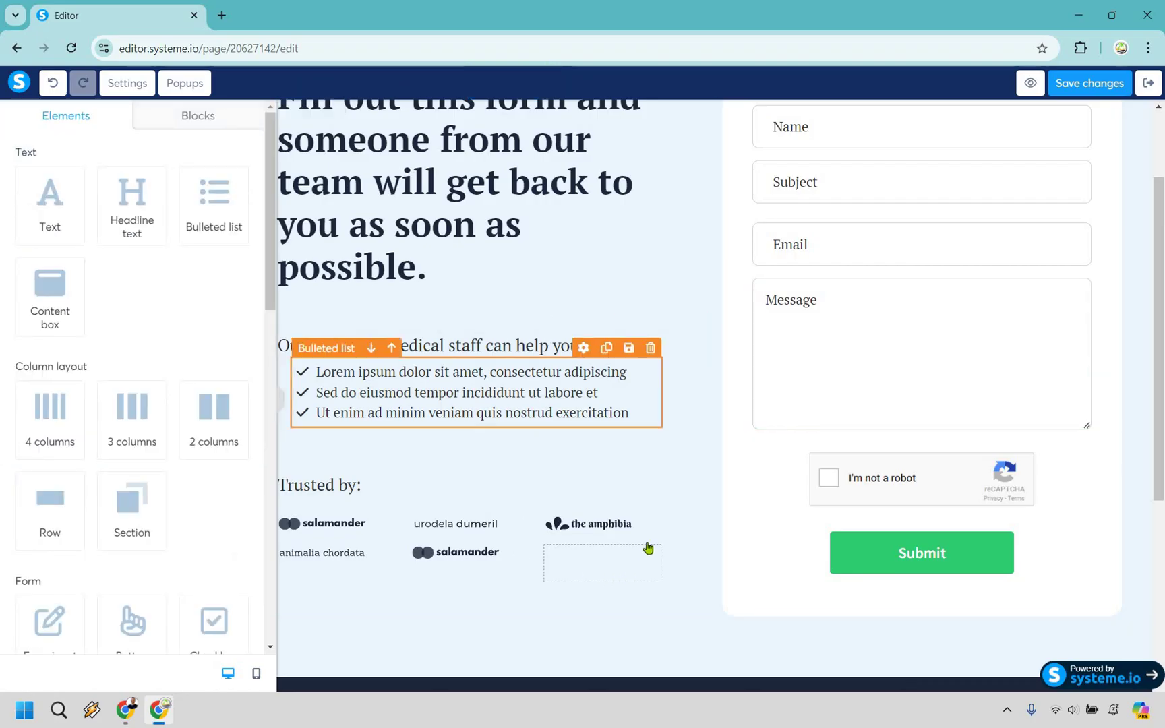
key("Delete")
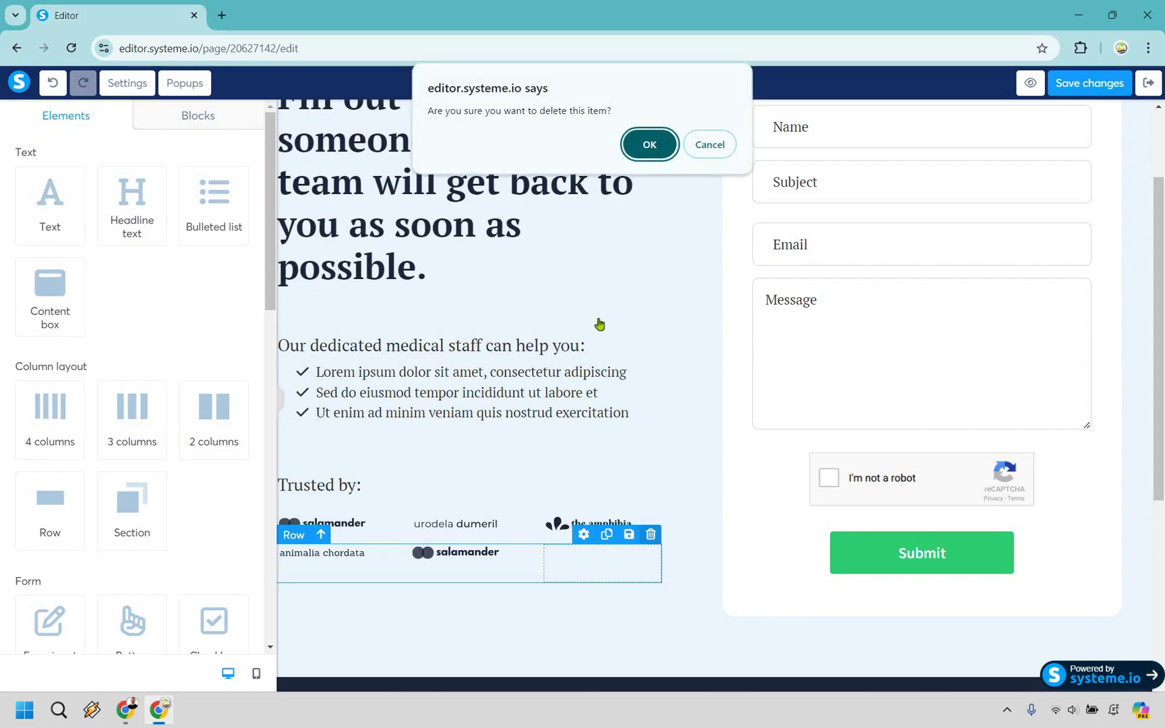
key("Return")
Step: Delete the remaining the amphibia, urodela dumeril and salamander logos and the "Trusted by:" text above them
left_click(655, 511)
left_click(651, 506)
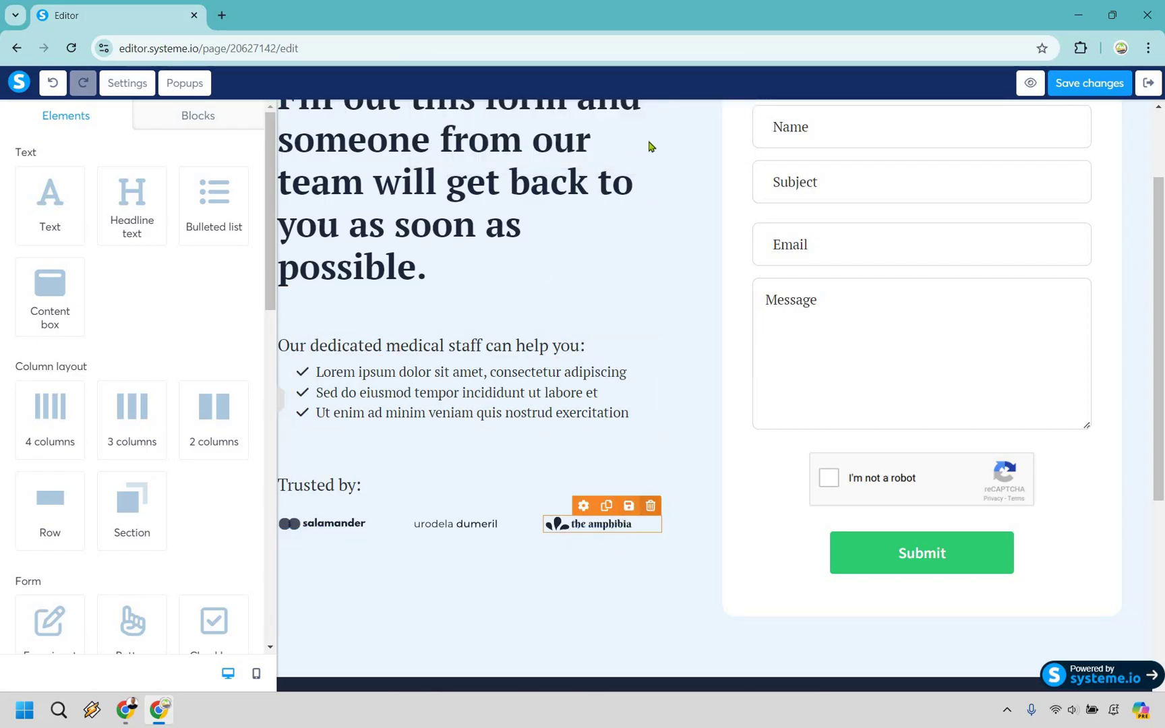
key("Return")
left_click(499, 523)
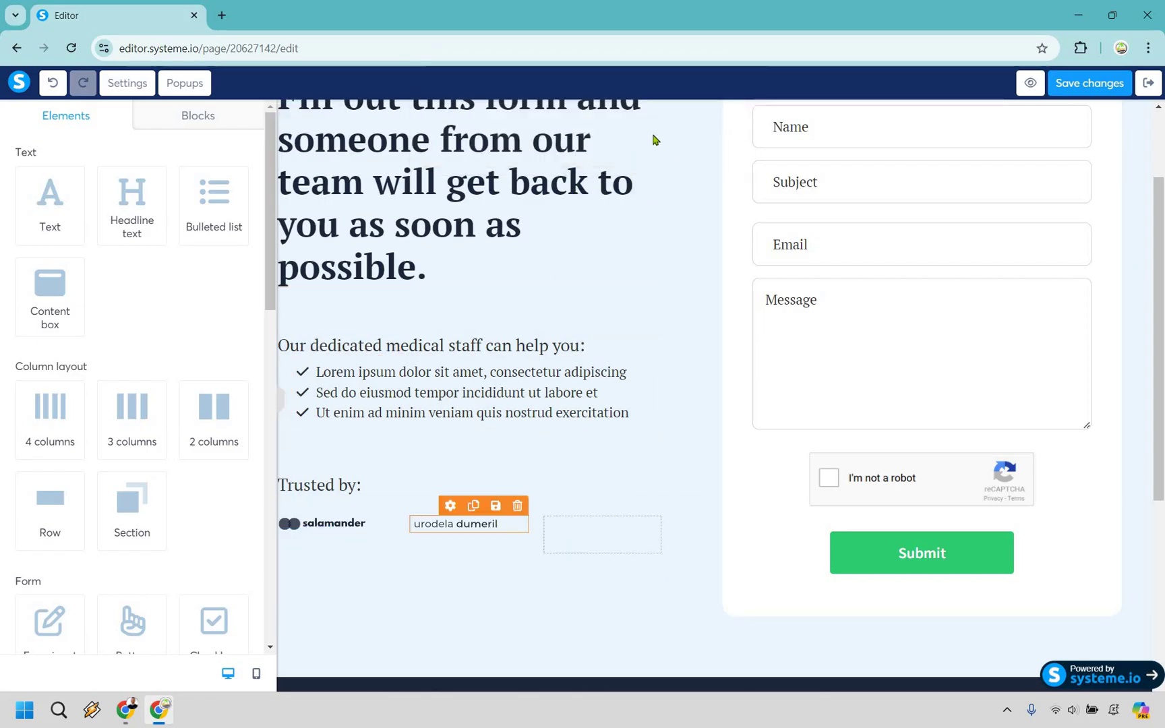
left_click(517, 506)
key("Return")
left_click(378, 523)
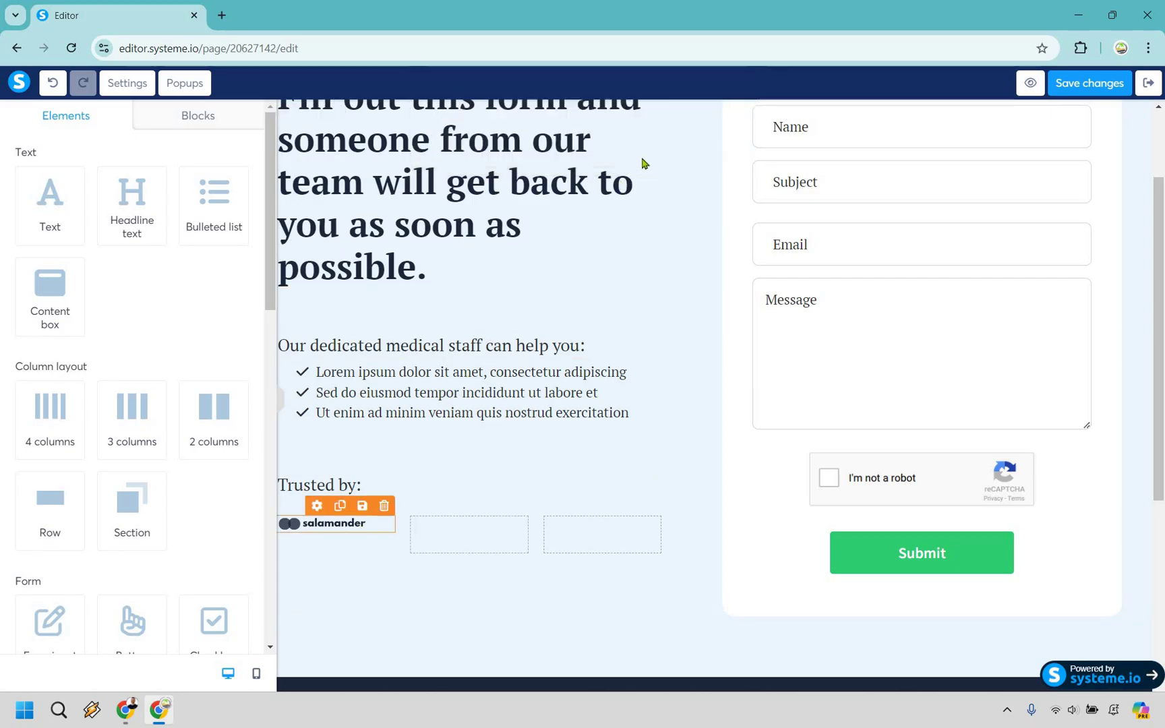
left_click(384, 505)
key("Return")
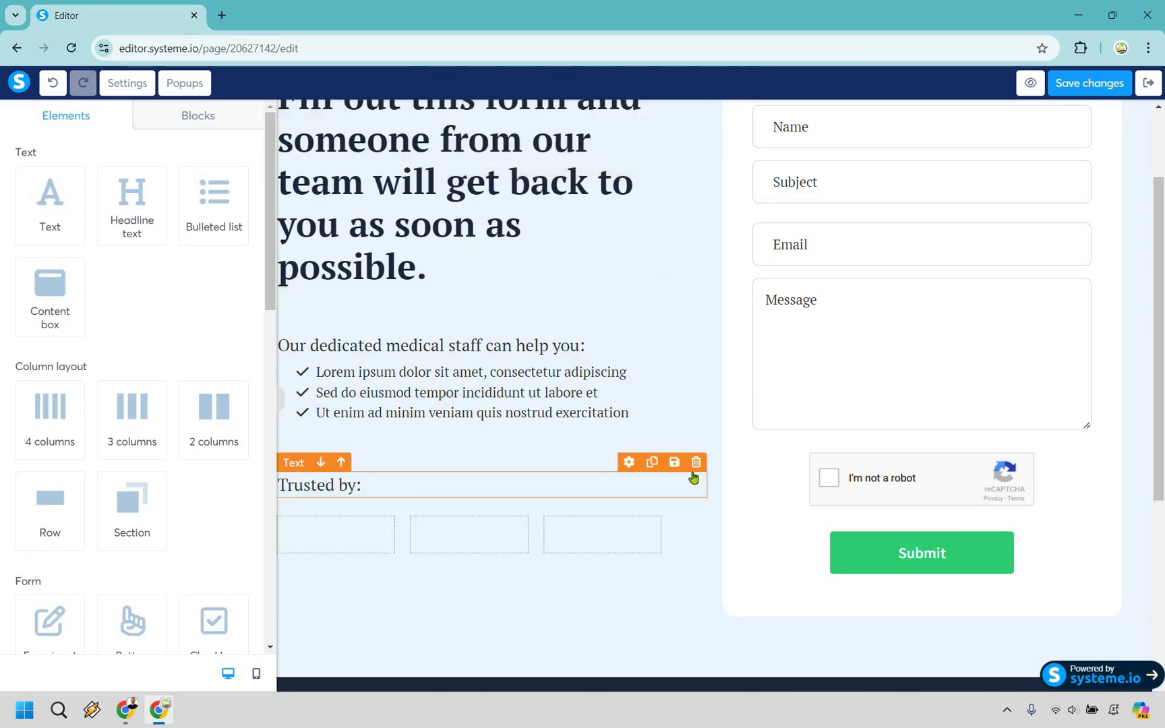
key("Delete")
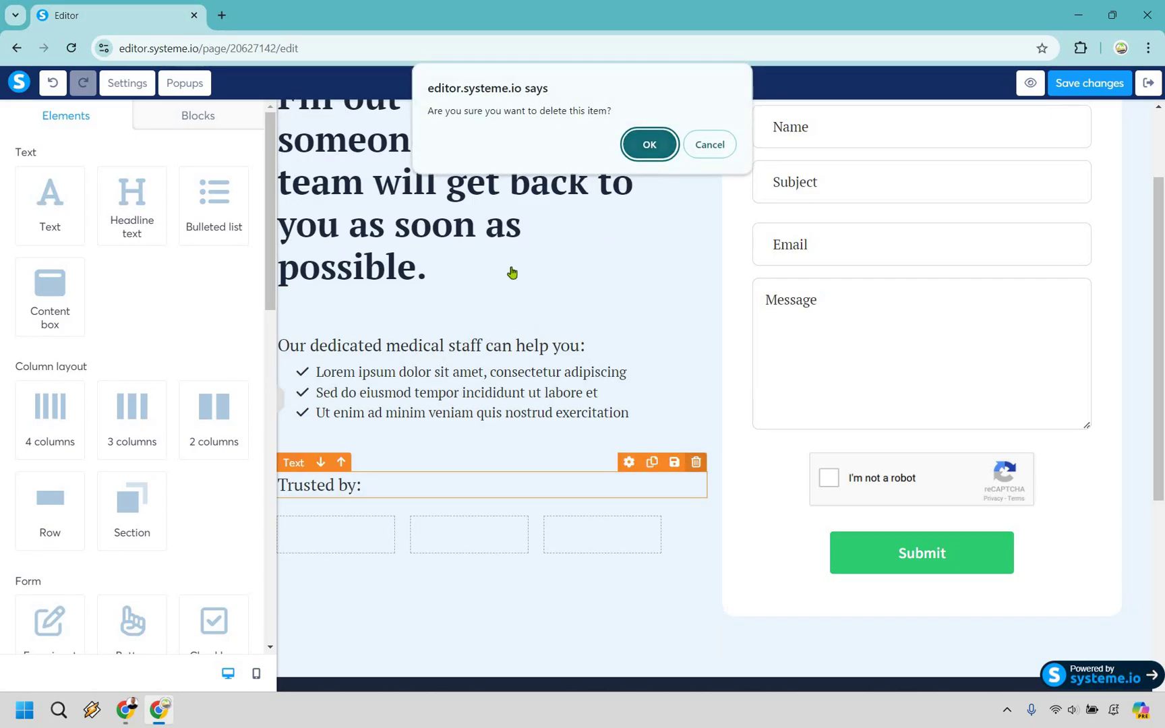
key("Return")
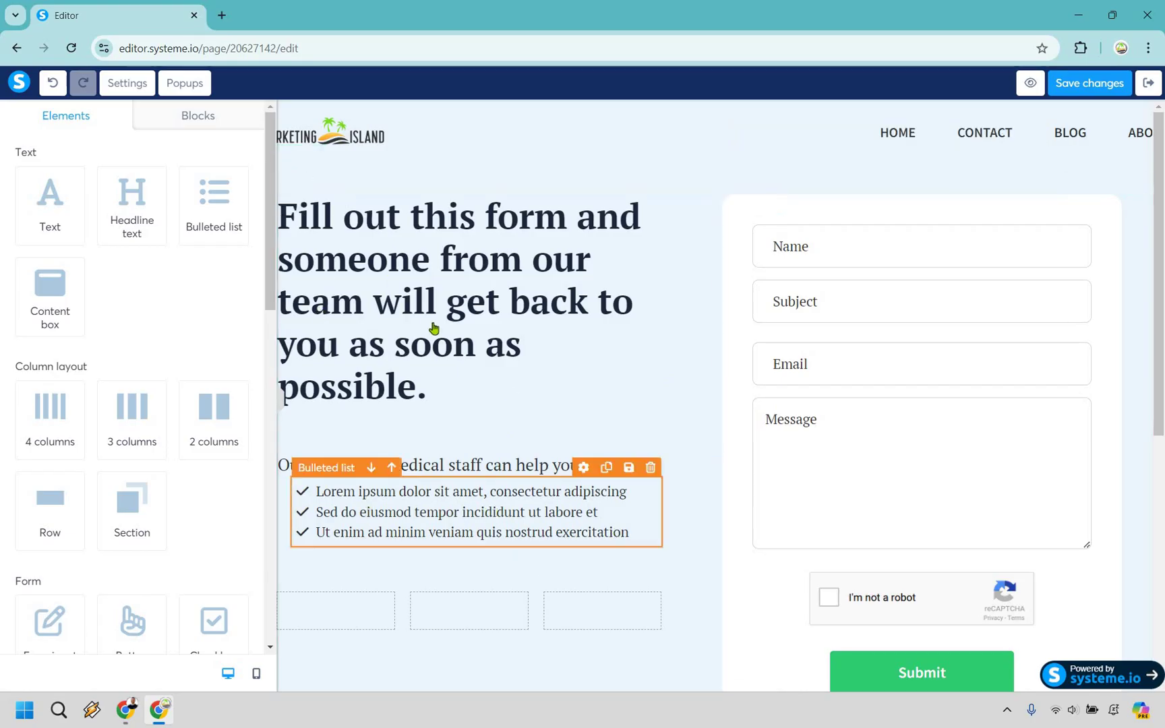
Step: Save the Contact page's changes and exit to the blog's page list
left_click(659, 260)
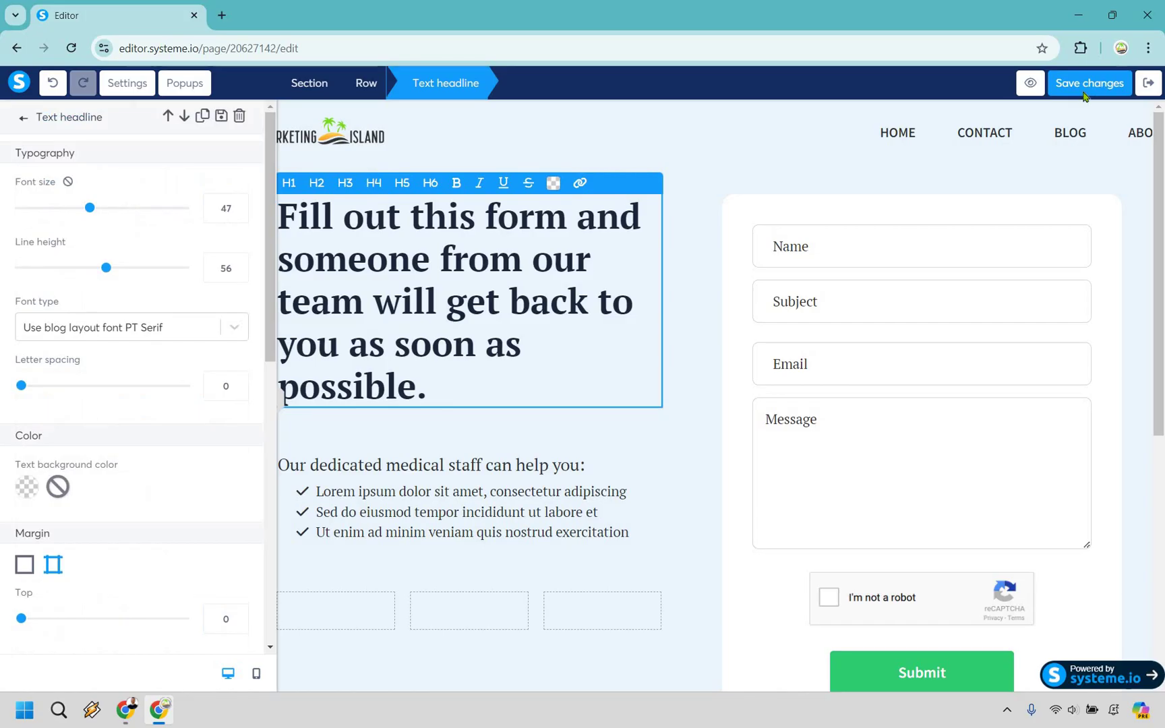
left_click(1084, 95)
left_click(1148, 85)
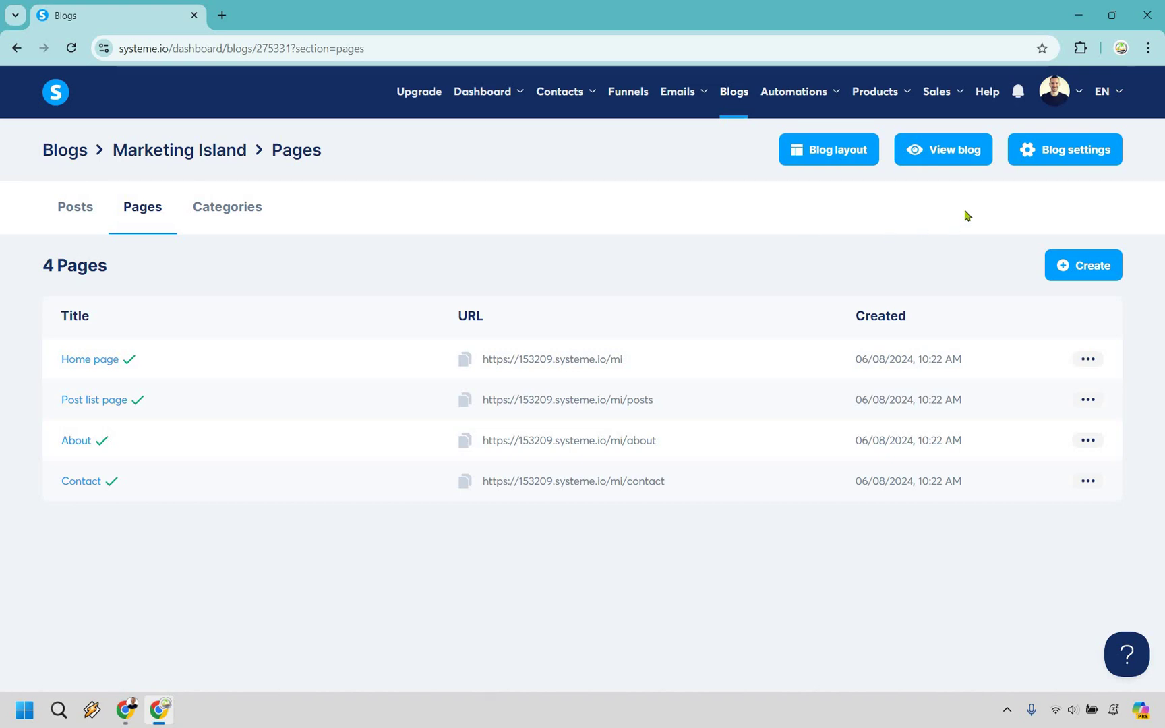
Step: View the live blog, check where its CONTACT menu link leads and return to the blog's home page
left_click(964, 157)
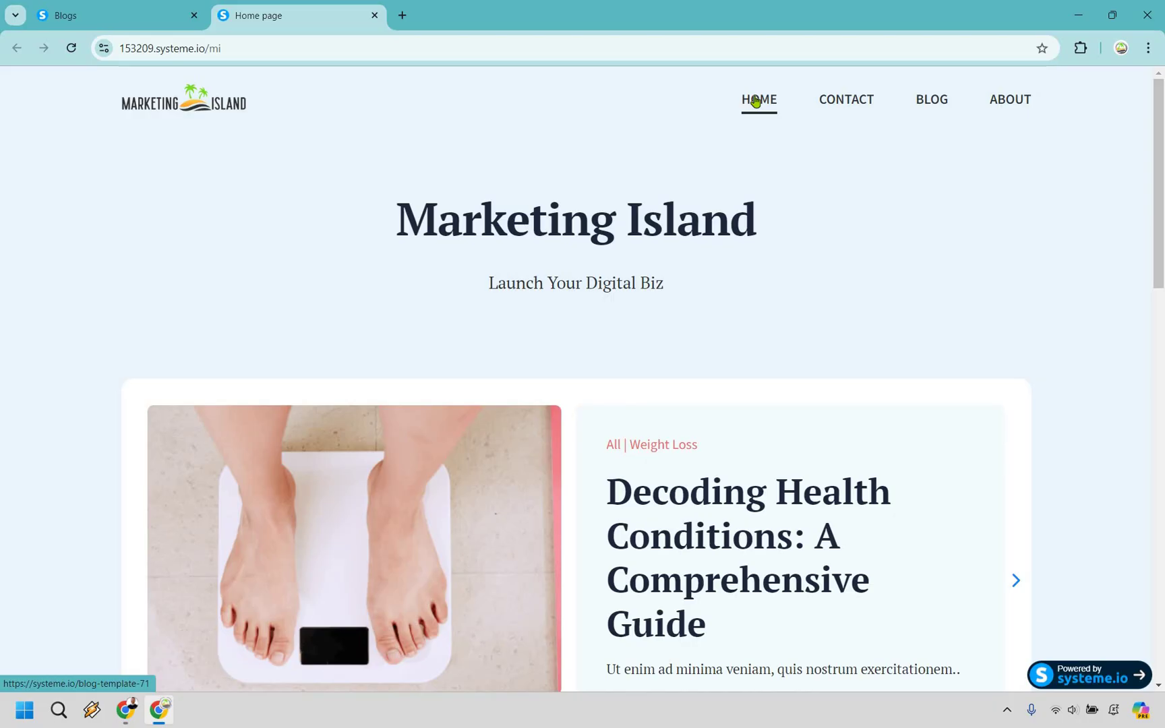
left_click(846, 99)
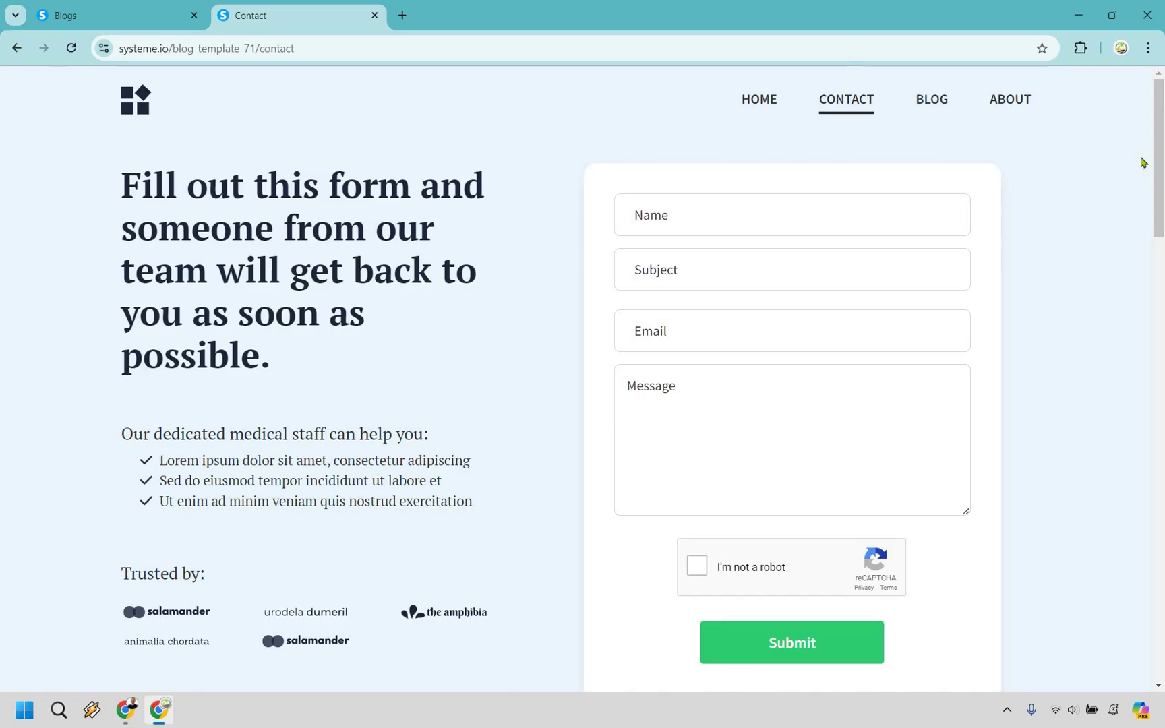
key("alt+Left")
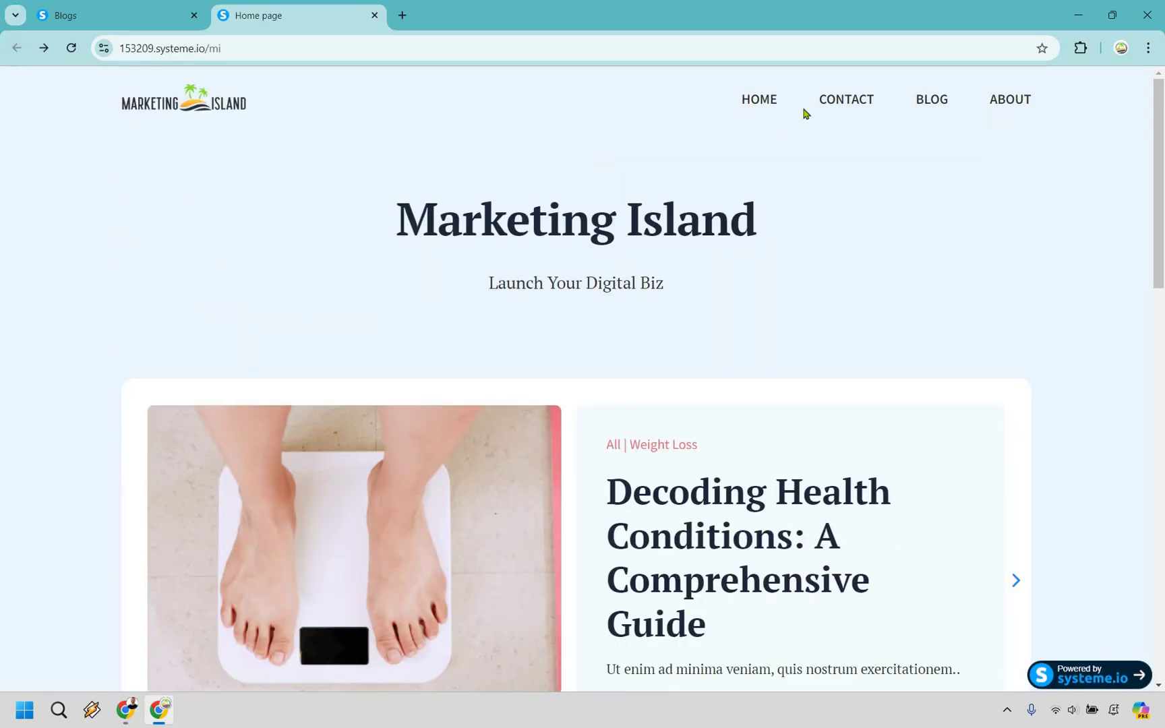
Step: Open the blog layout for editing and set the header menu's HOME item to link to the blog's Home page
left_click(137, 9)
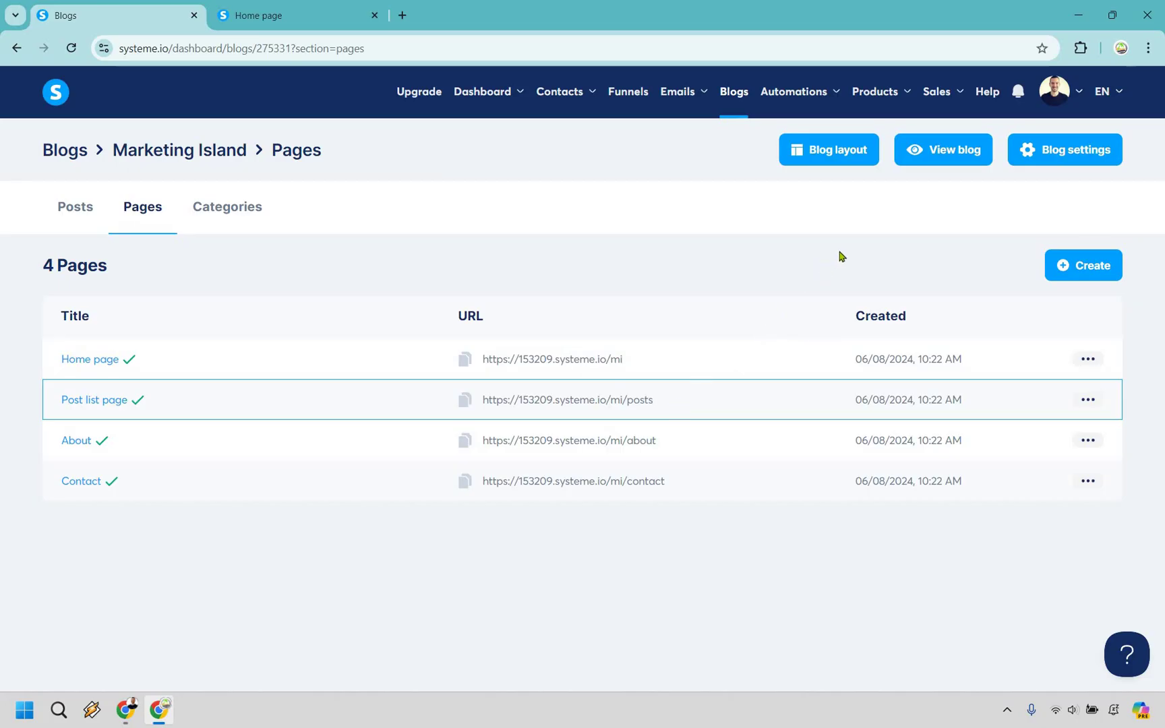
left_click(832, 163)
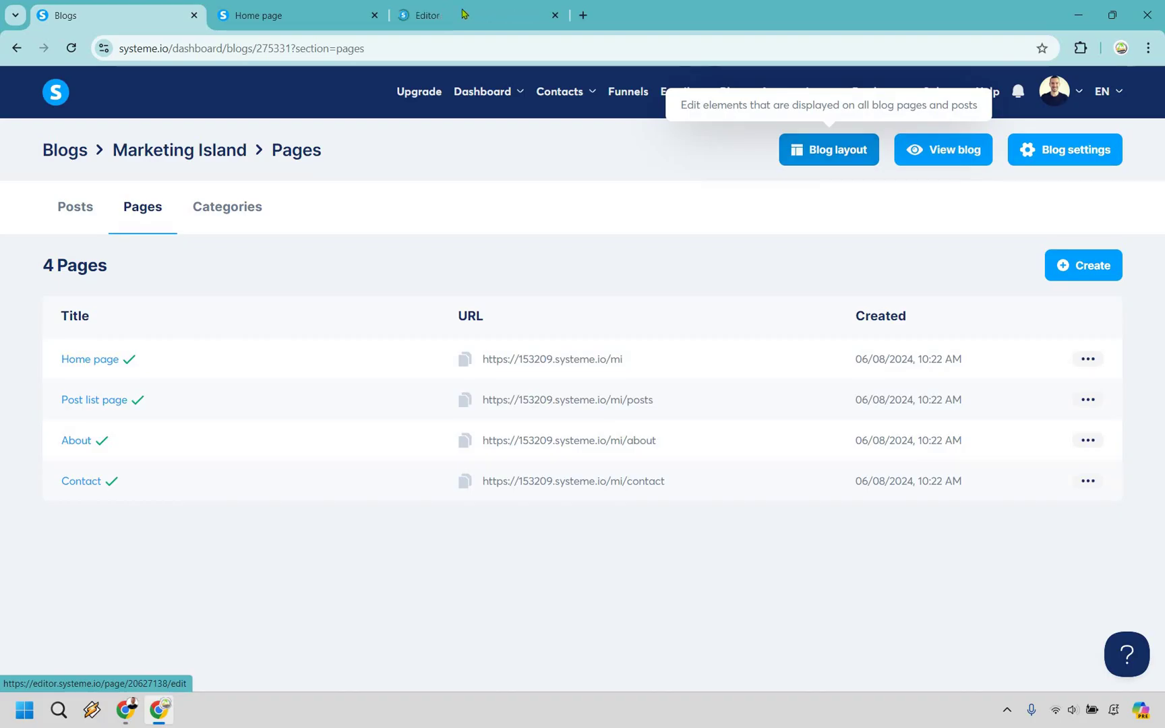
left_click(470, 14)
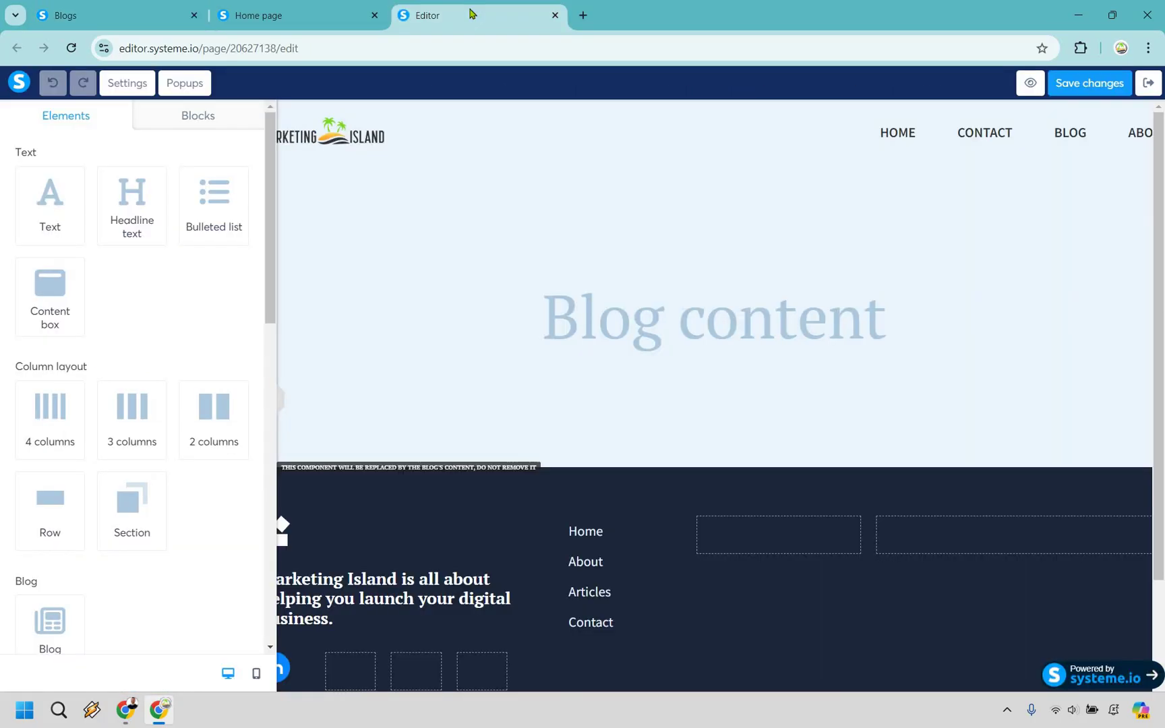
left_click(870, 137)
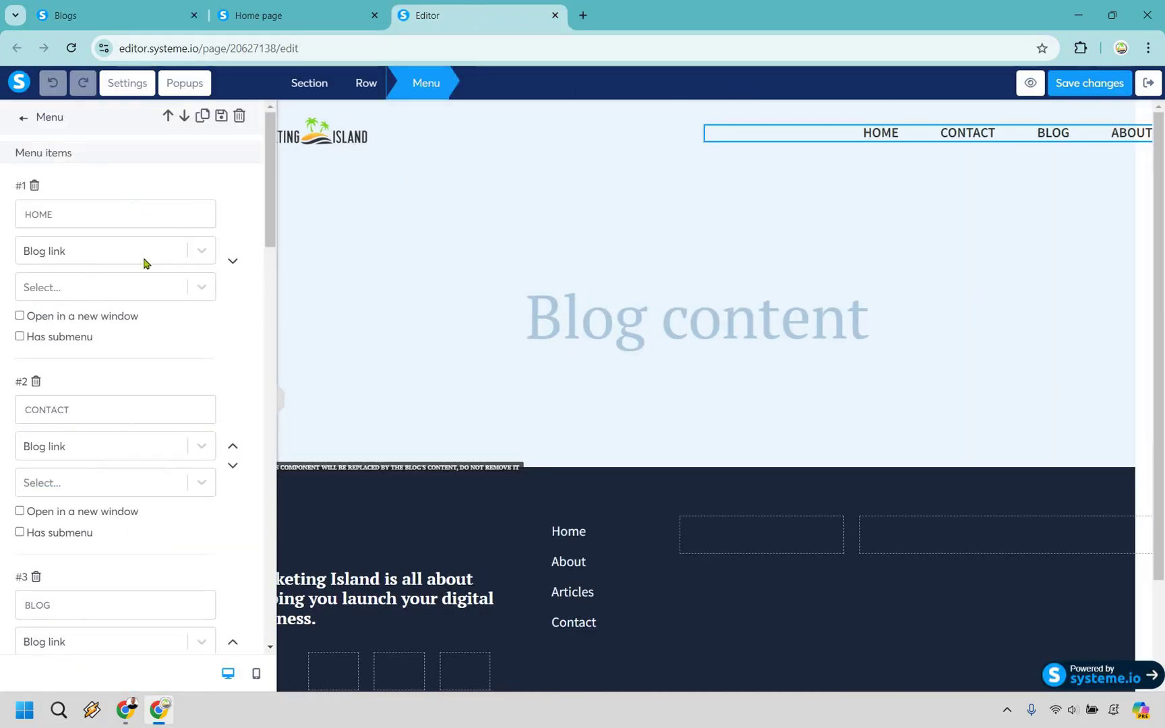
left_click(204, 251)
left_click(48, 287)
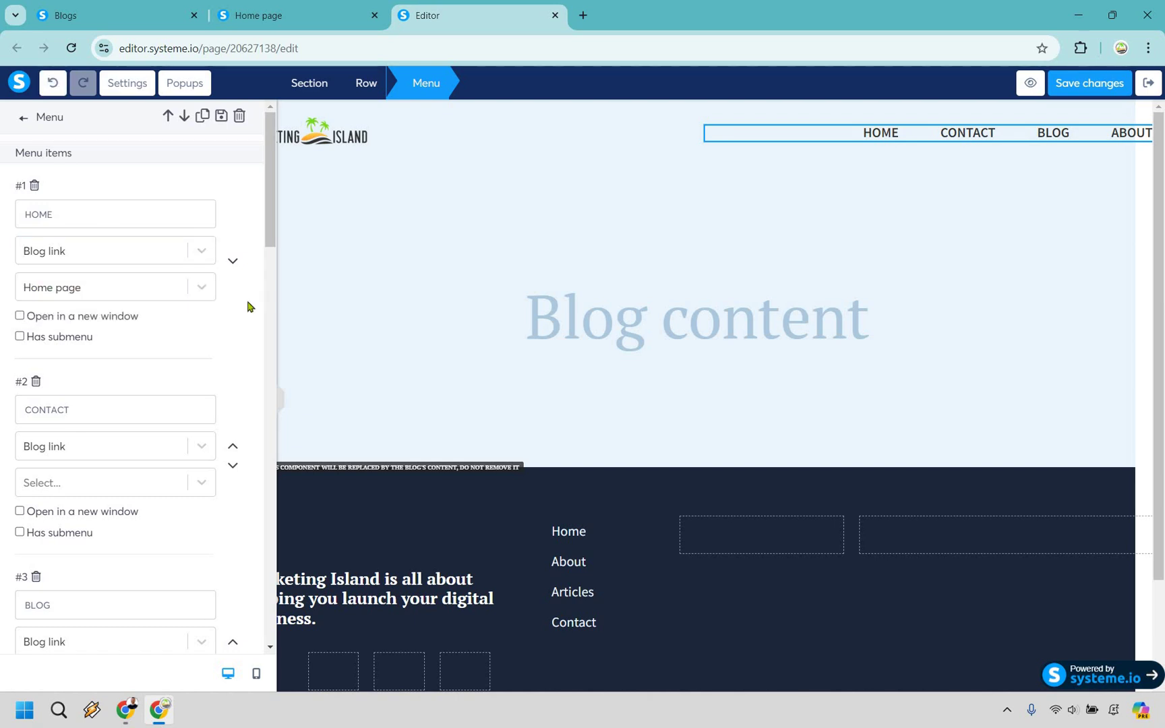
Step: Change the header menu's HOME item to a Custom URL using the Home page's address from the page list, ending in /mi
key("ctrl+1")
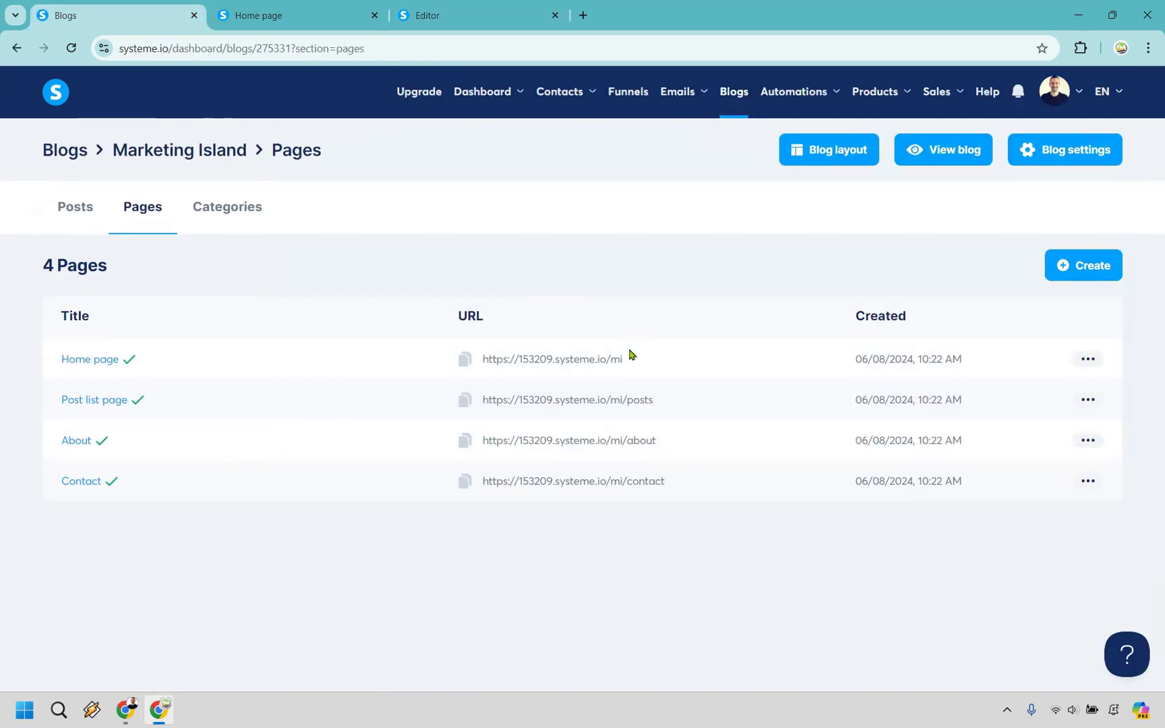
left_click_drag(623, 359, 482, 359)
key("ctrl+c")
key("ctrl+3")
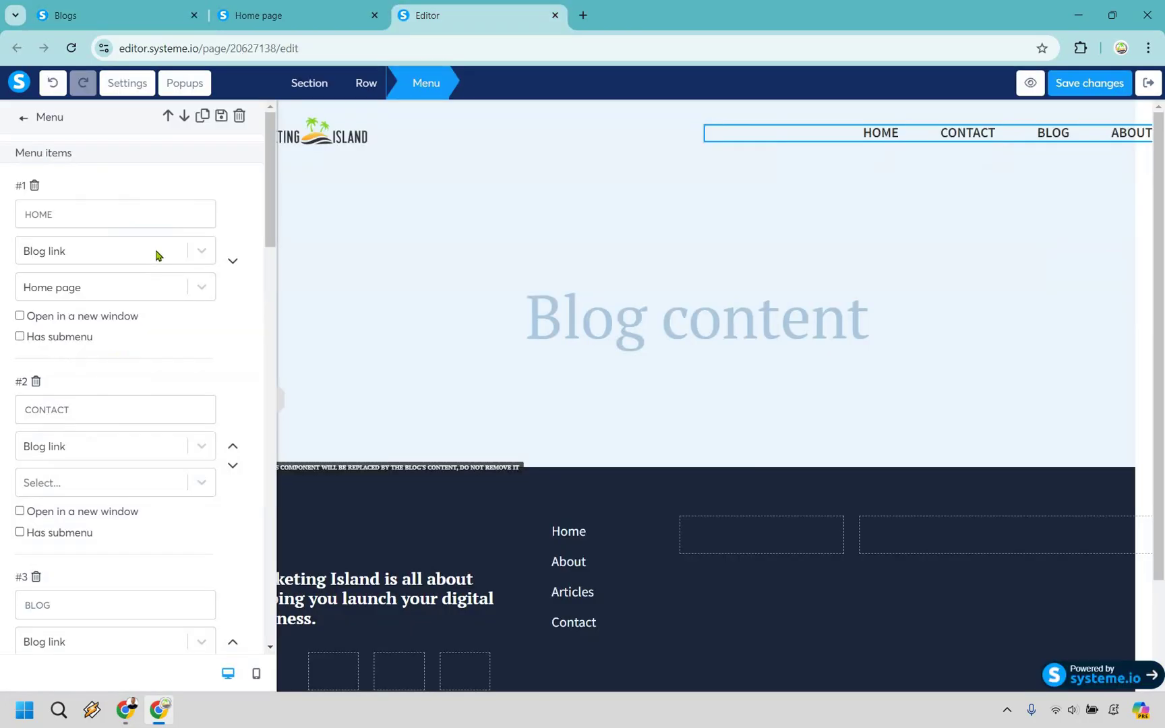
left_click(135, 251)
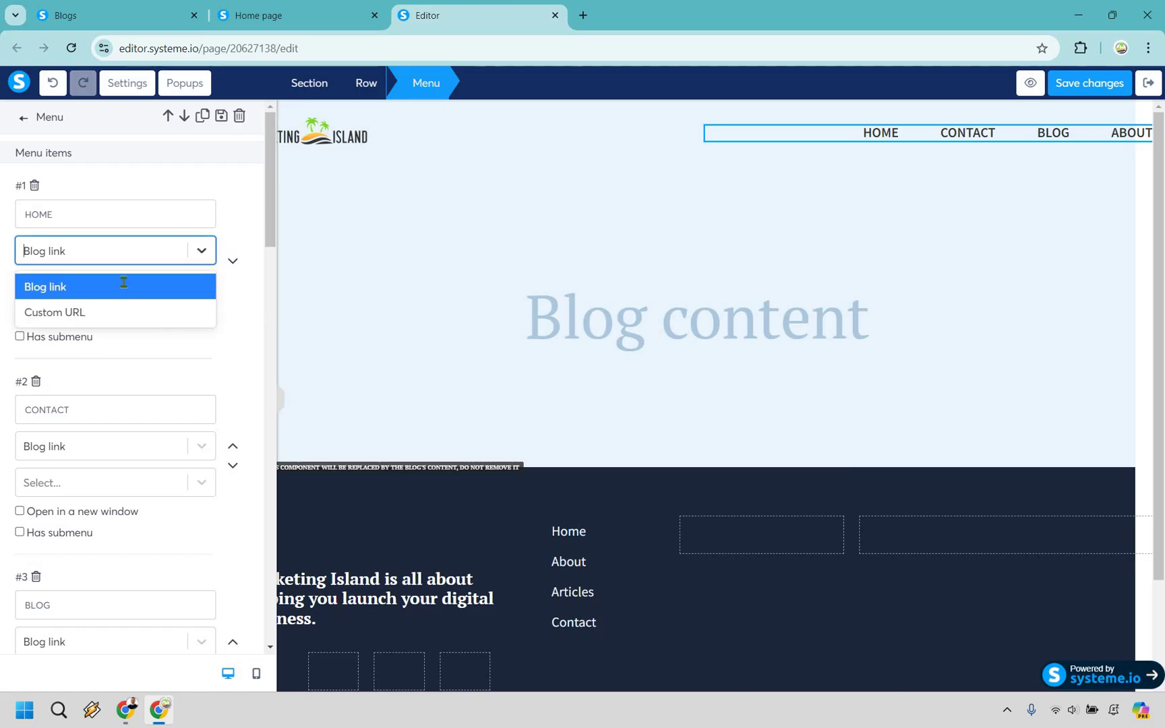
left_click(162, 312)
key("Tab")
key("ctrl+v")
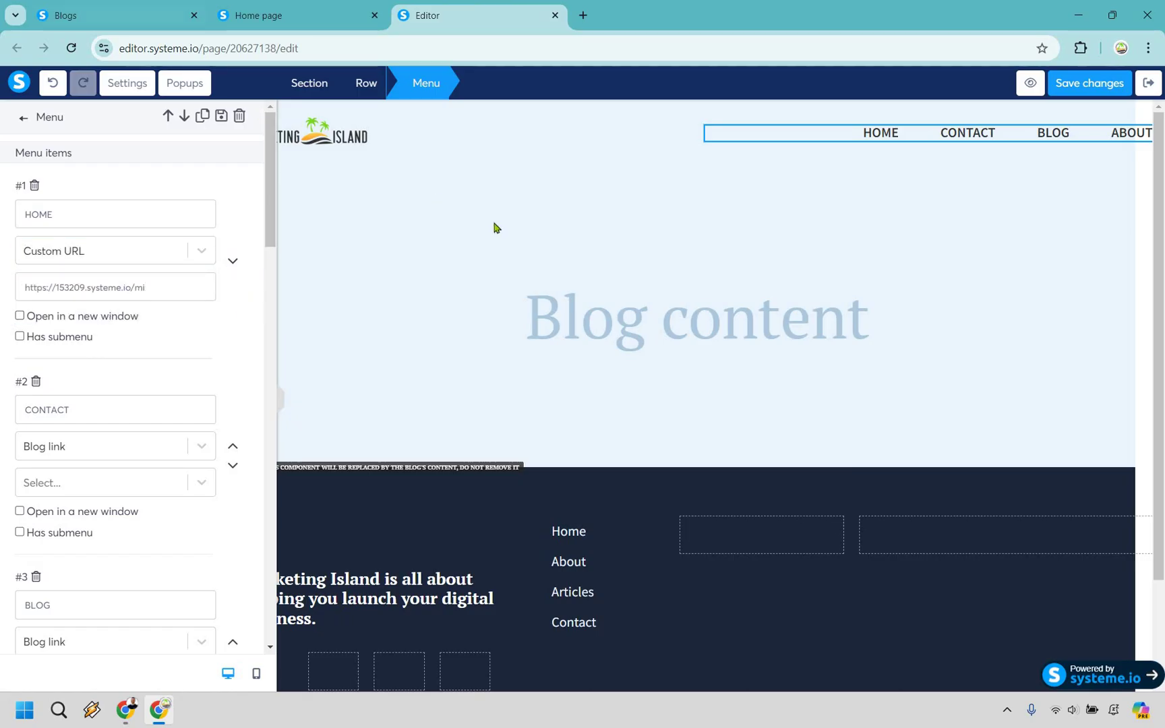
Step: Change the header menu's CONTACT item to a Custom URL using the Contact page's address, ending in /mi/contact
key("ctrl+1")
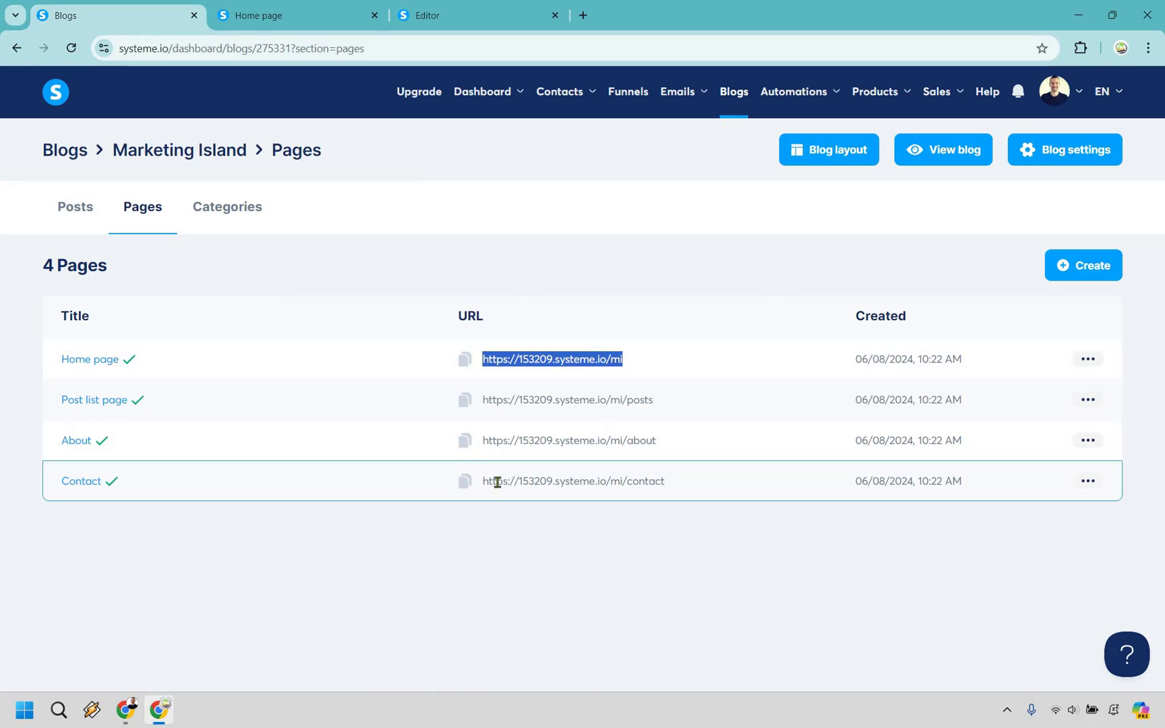
left_click_drag(664, 482, 516, 262)
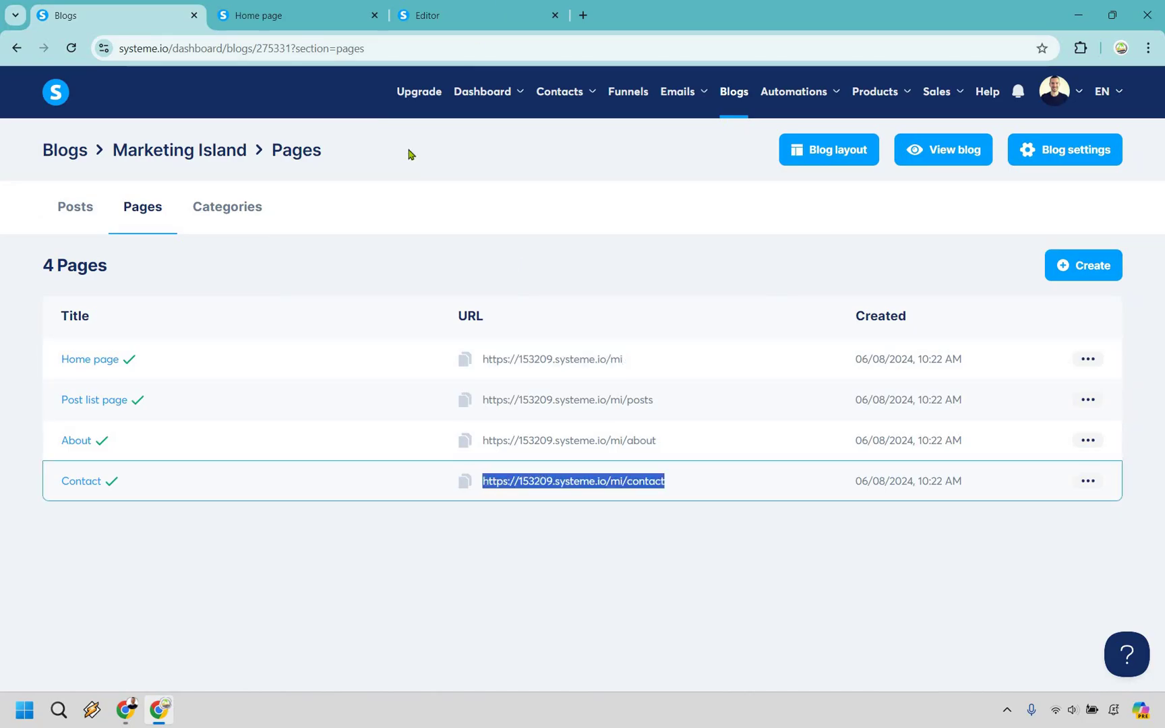
key("ctrl+3")
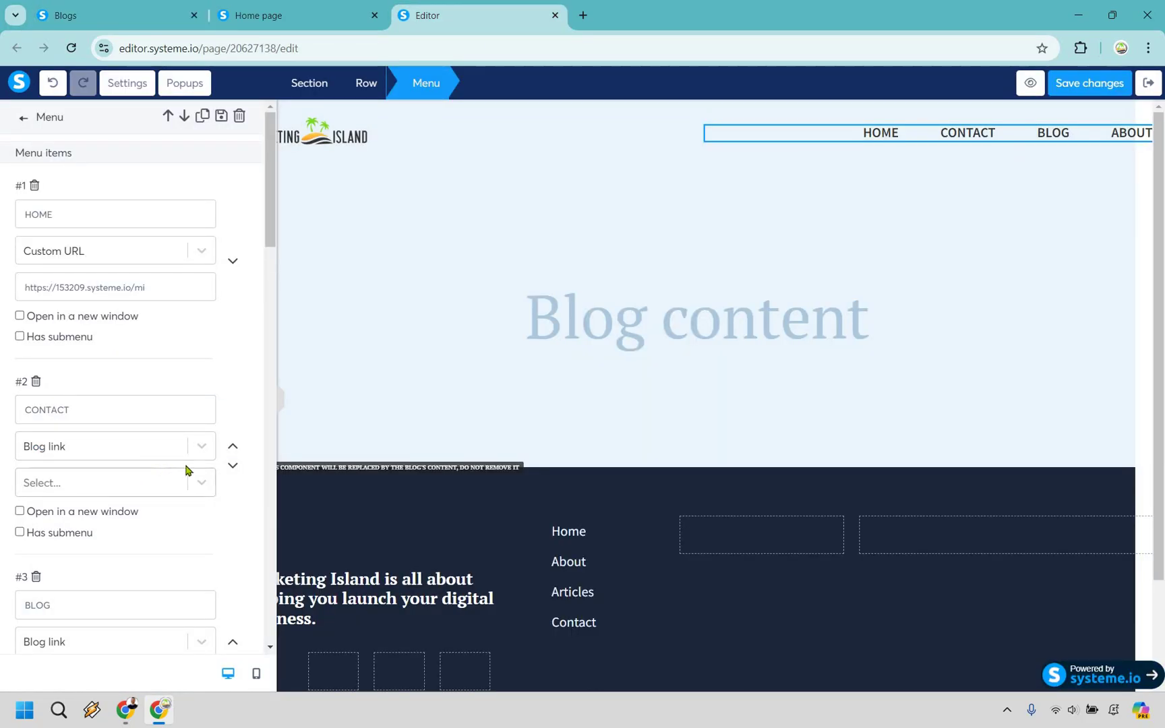
left_click(135, 446)
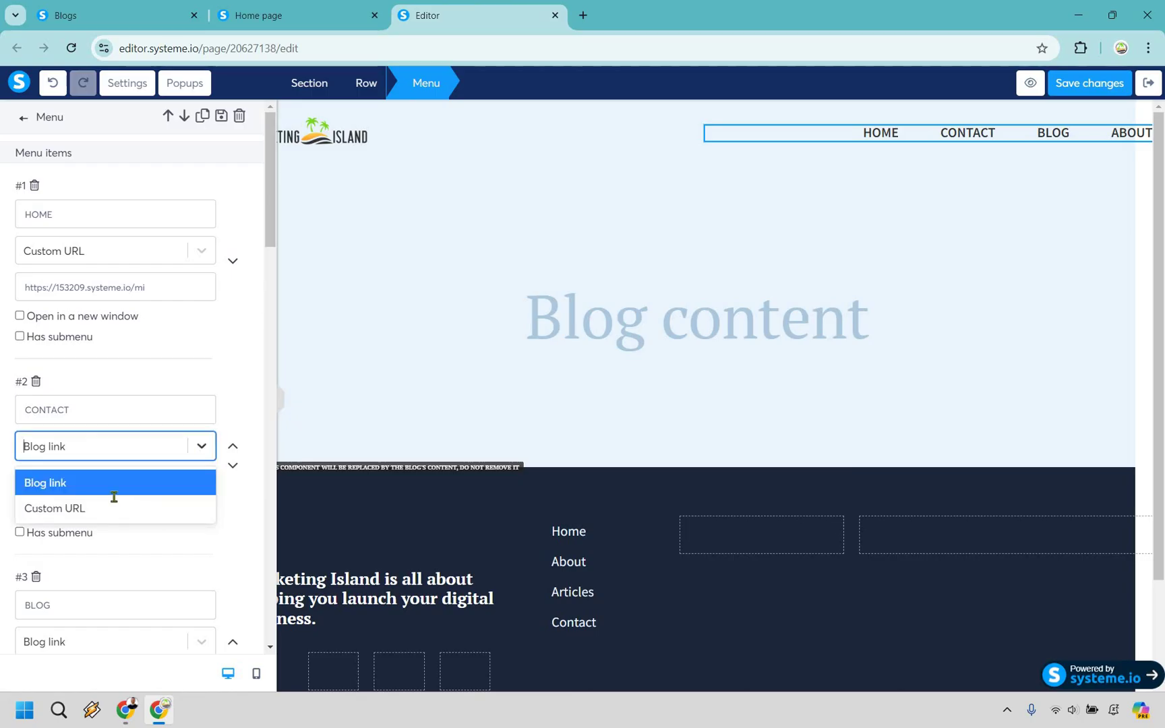
left_click(101, 506)
type("https://153209.systeme.io/mi/contact")
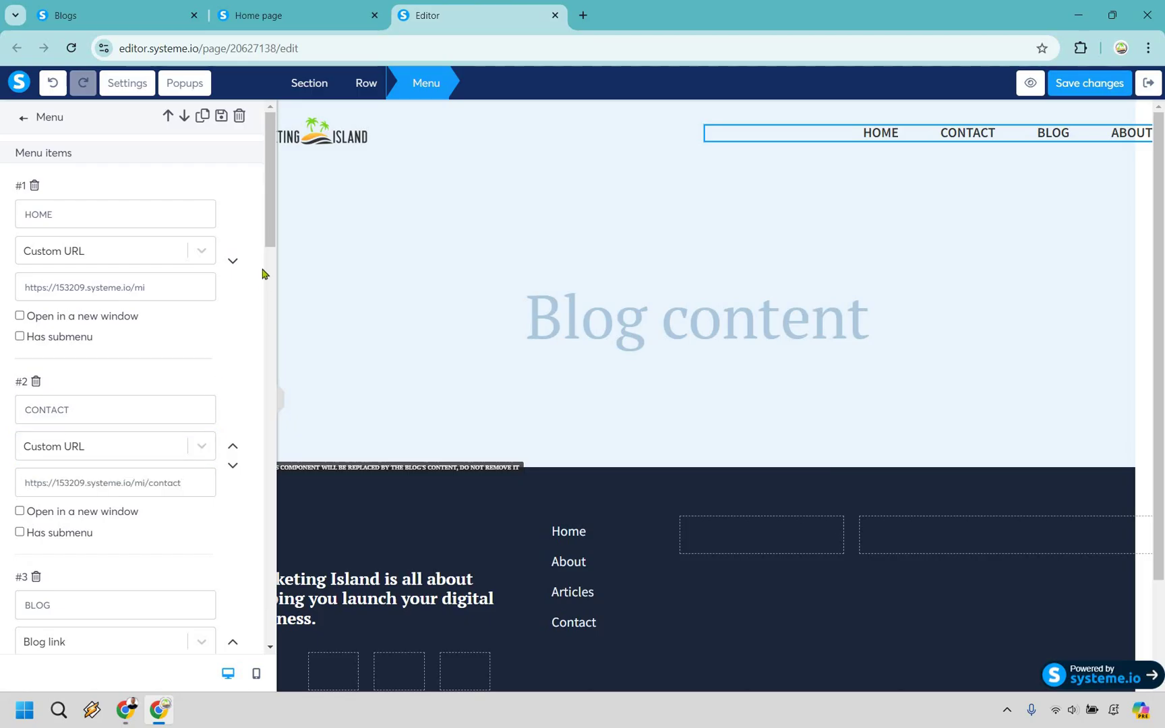
Step: Change the header menu's BLOG item to a Custom URL using the Post list page's address, ending in /mi/posts
scroll(263, 273, "down", 2)
key("ctrl+Tab")
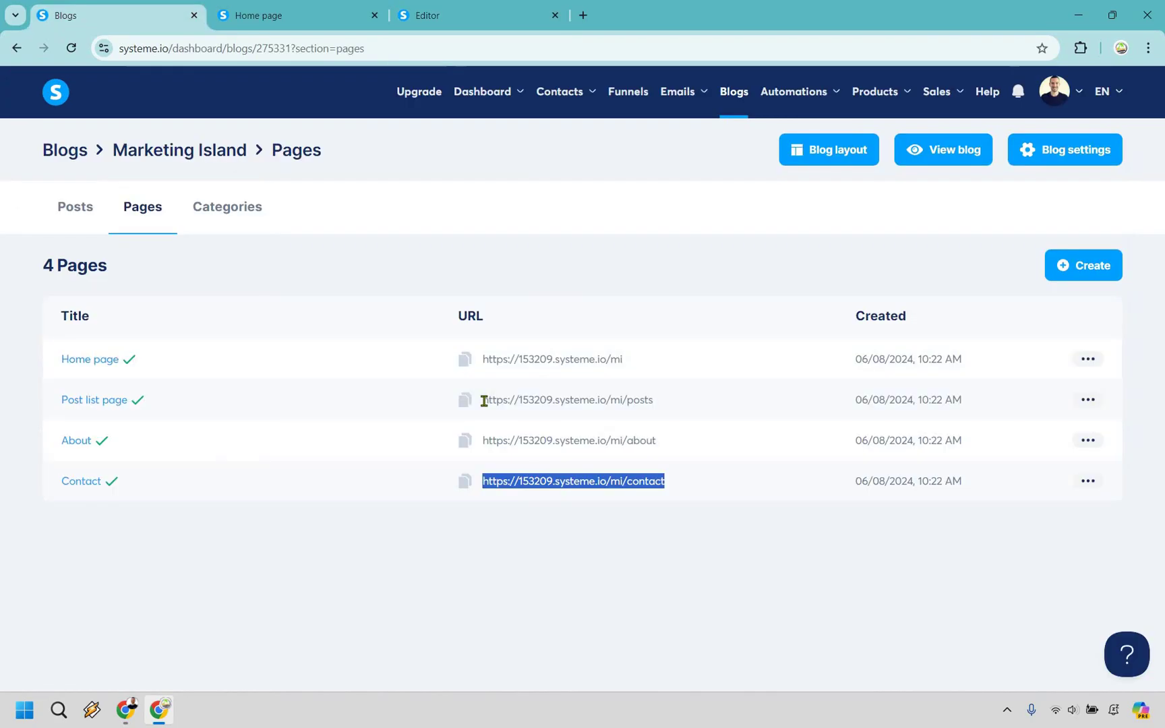
triple_click(484, 400)
key("ctrl+c")
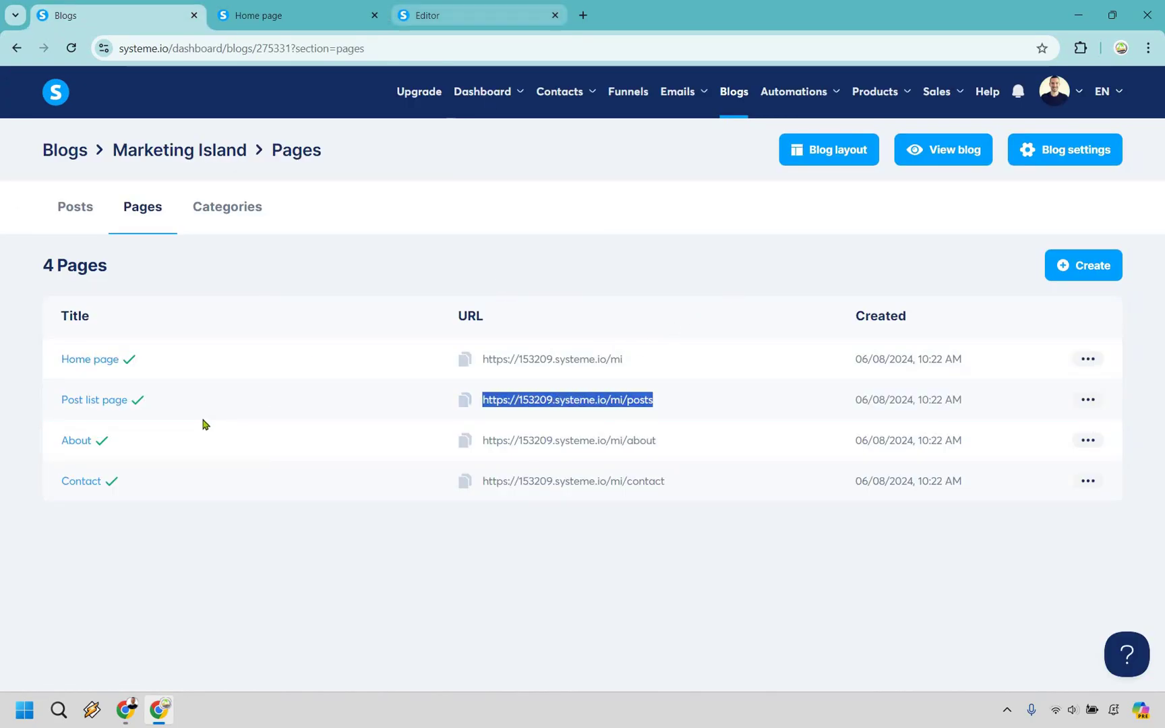
key("ctrl+shift+Tab")
scroll(208, 364, "down", 2)
scroll(206, 348, "down", 1)
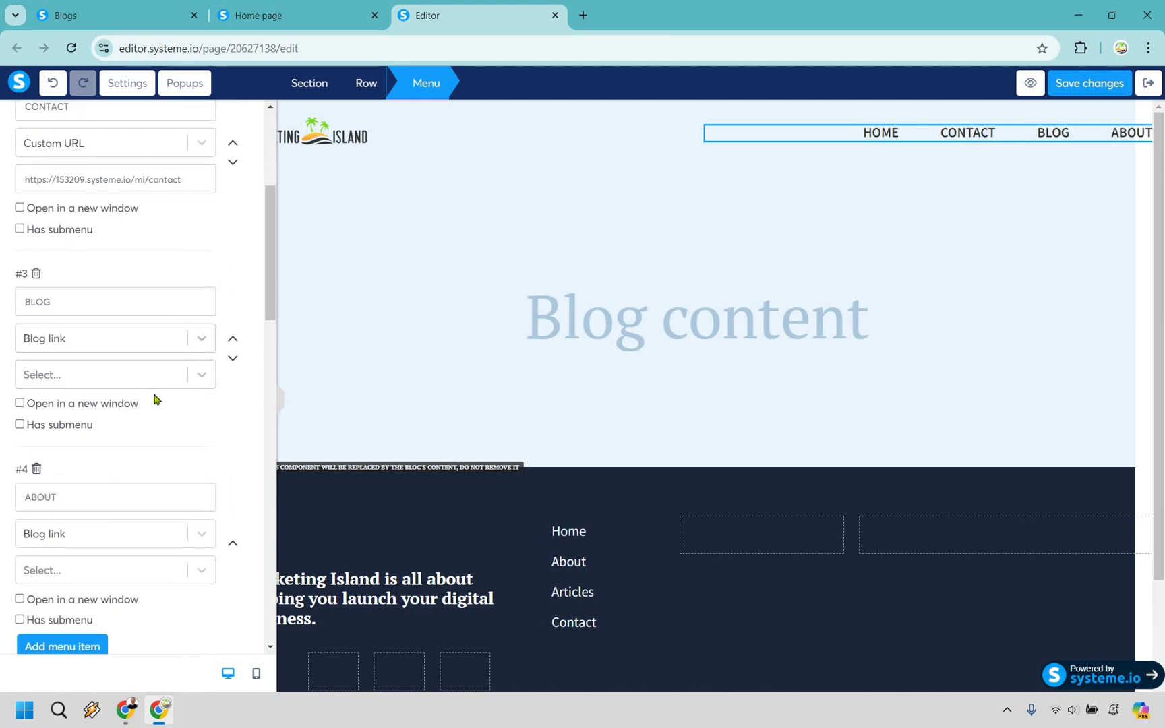
left_click(151, 337)
left_click(150, 404)
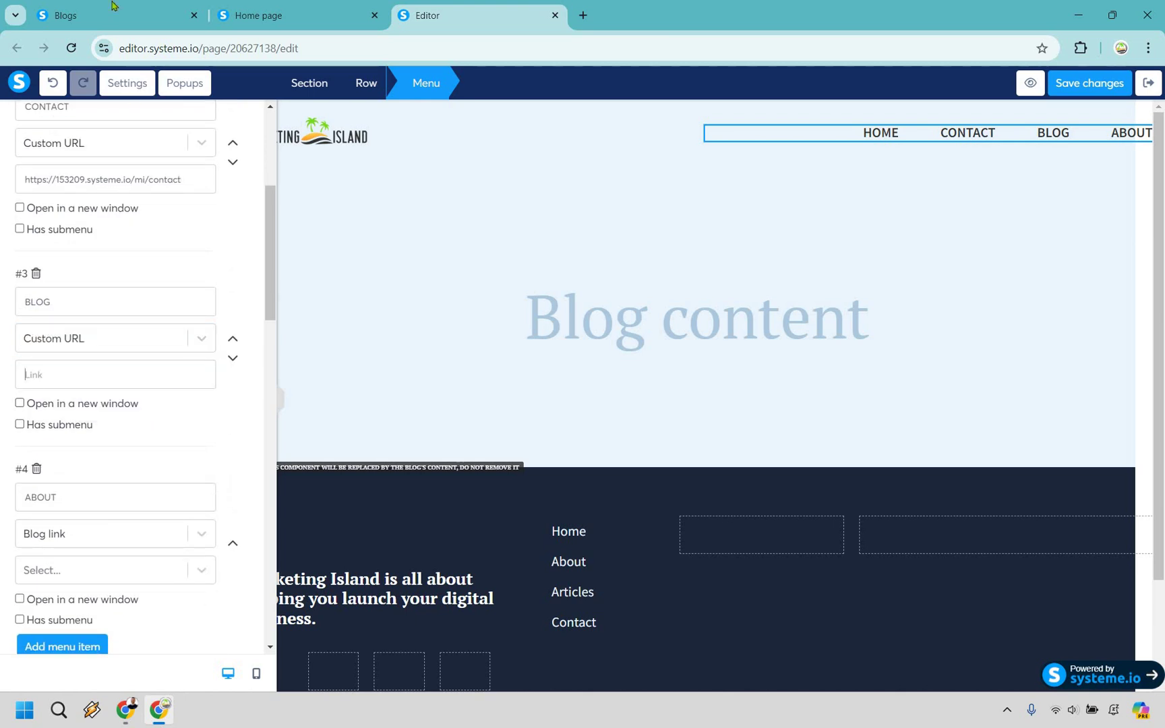
key("ctrl+v")
Step: Change the header menu's ABOUT item to a Custom URL using the About page's address, ending in /mi/about
key("ctrl+Tab")
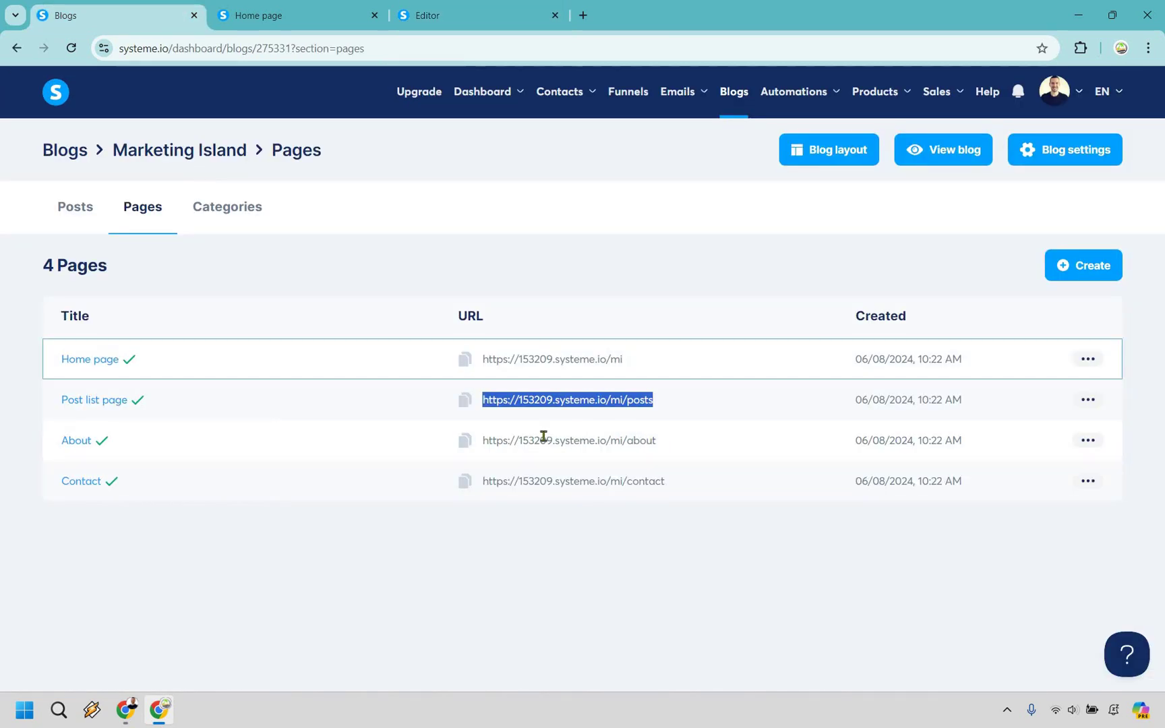
left_click_drag(657, 440, 485, 445)
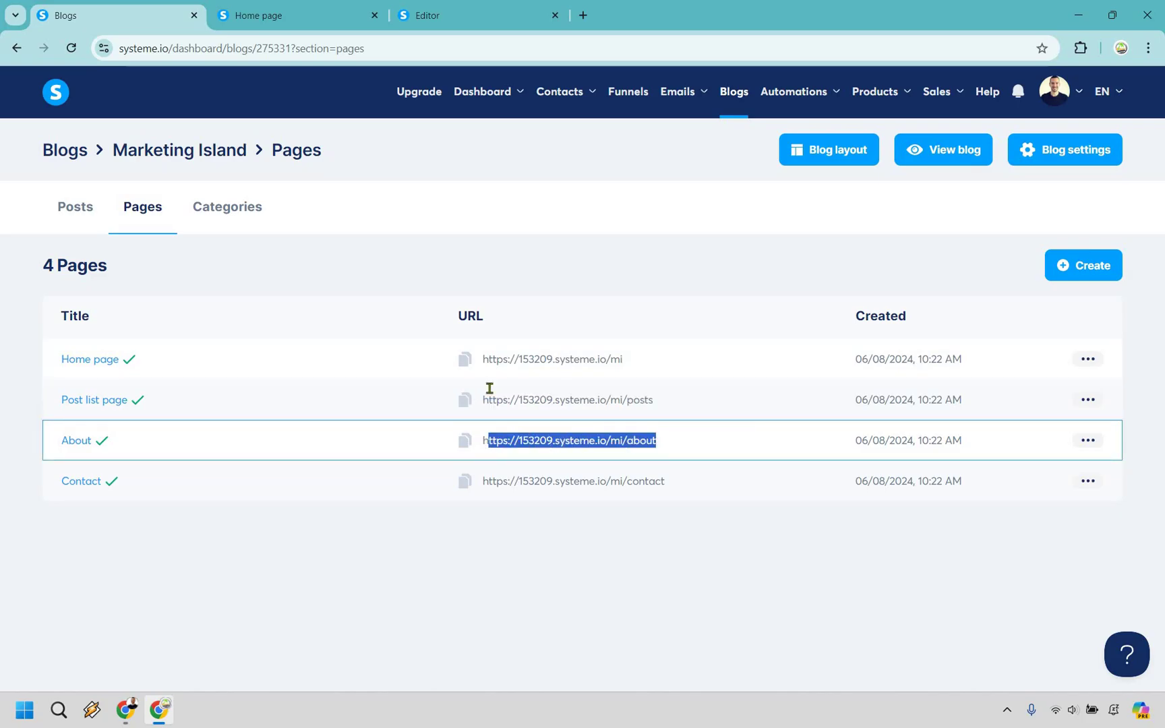
left_click_drag(489, 388, 478, 397)
left_click(465, 441)
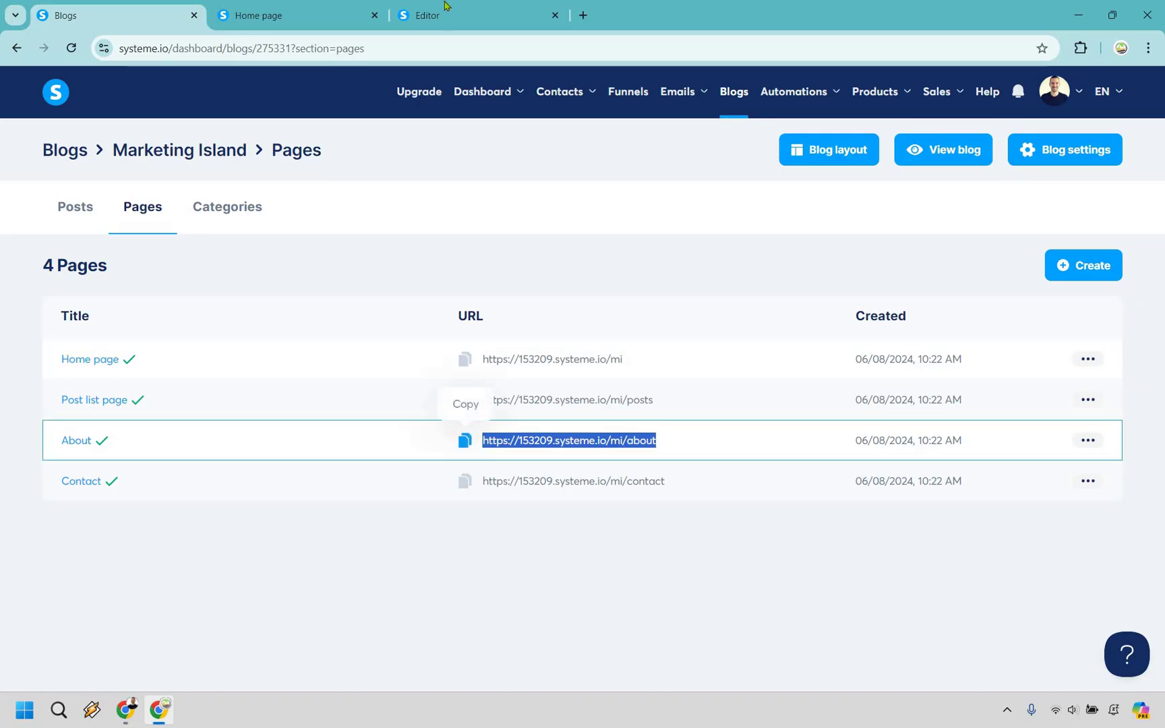
key("ctrl+3")
scroll(202, 472, "down", 1)
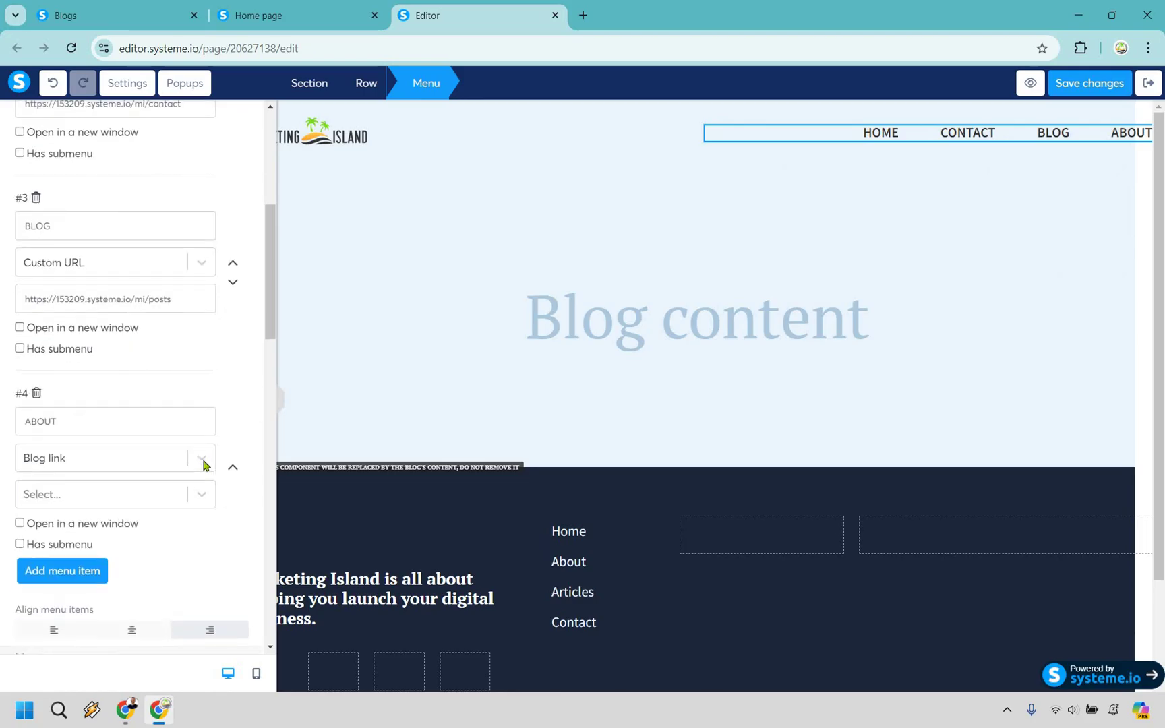
left_click(108, 458)
left_click(106, 513)
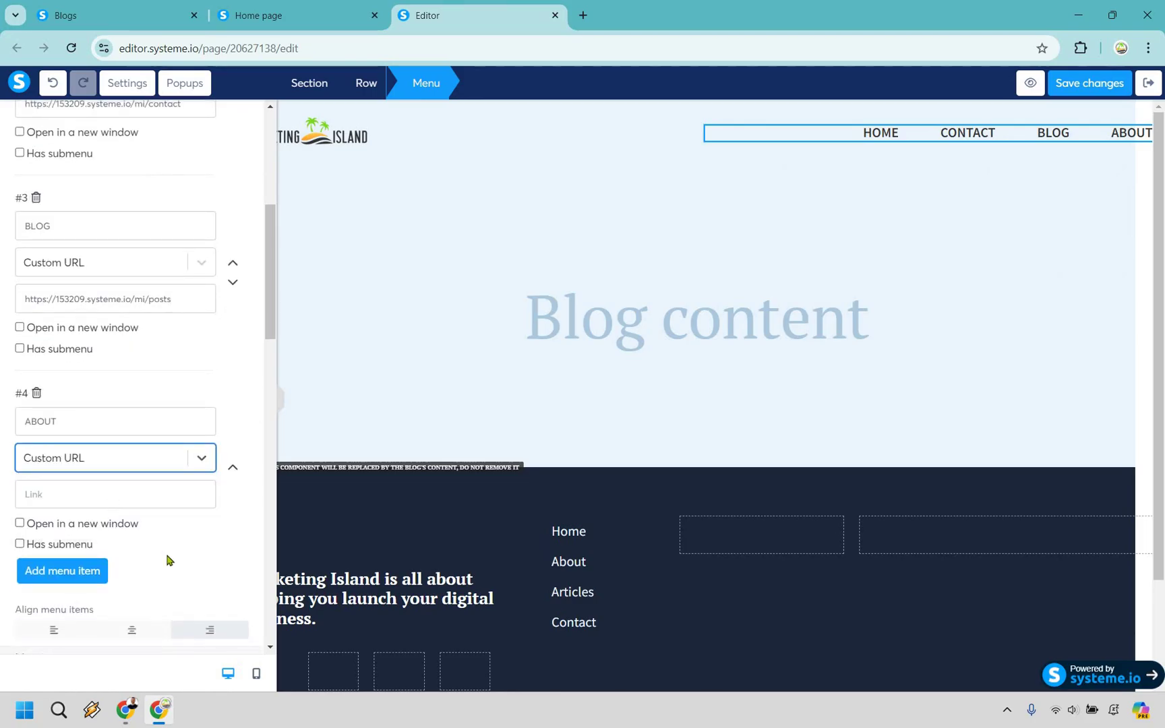
key("ctrl+v")
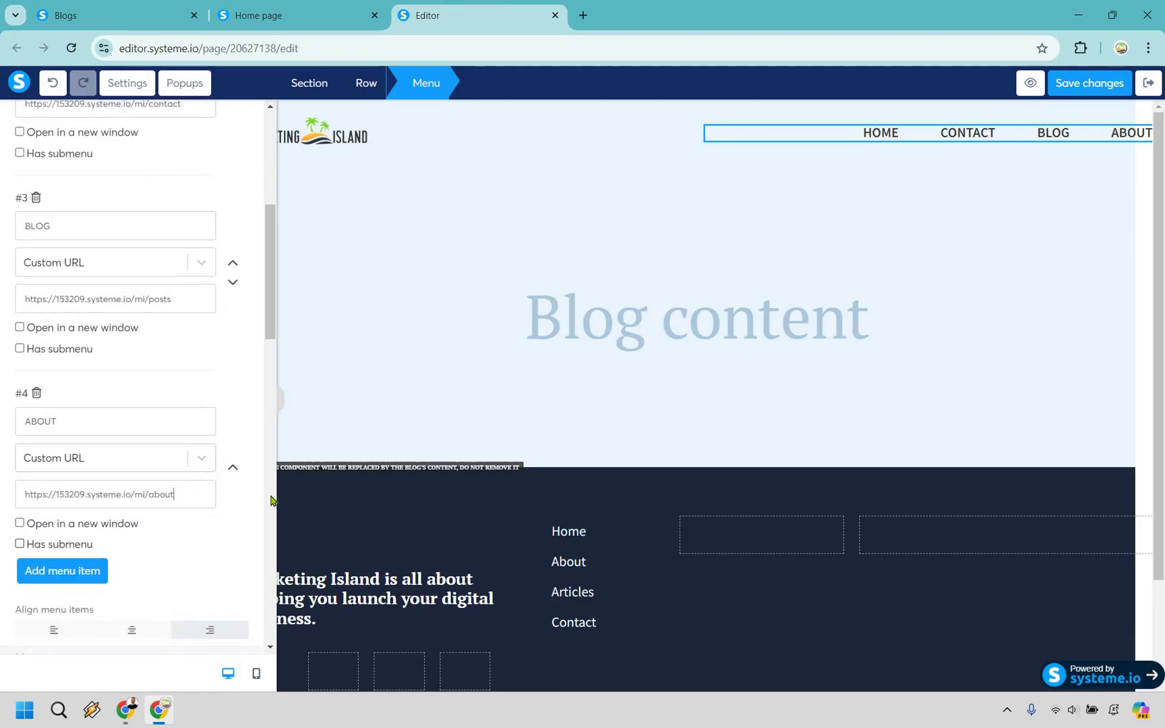
Step: Link the footer's Home text to the Home page's URL copied from the page list, ending in /mi
left_click(592, 532)
left_click(586, 531)
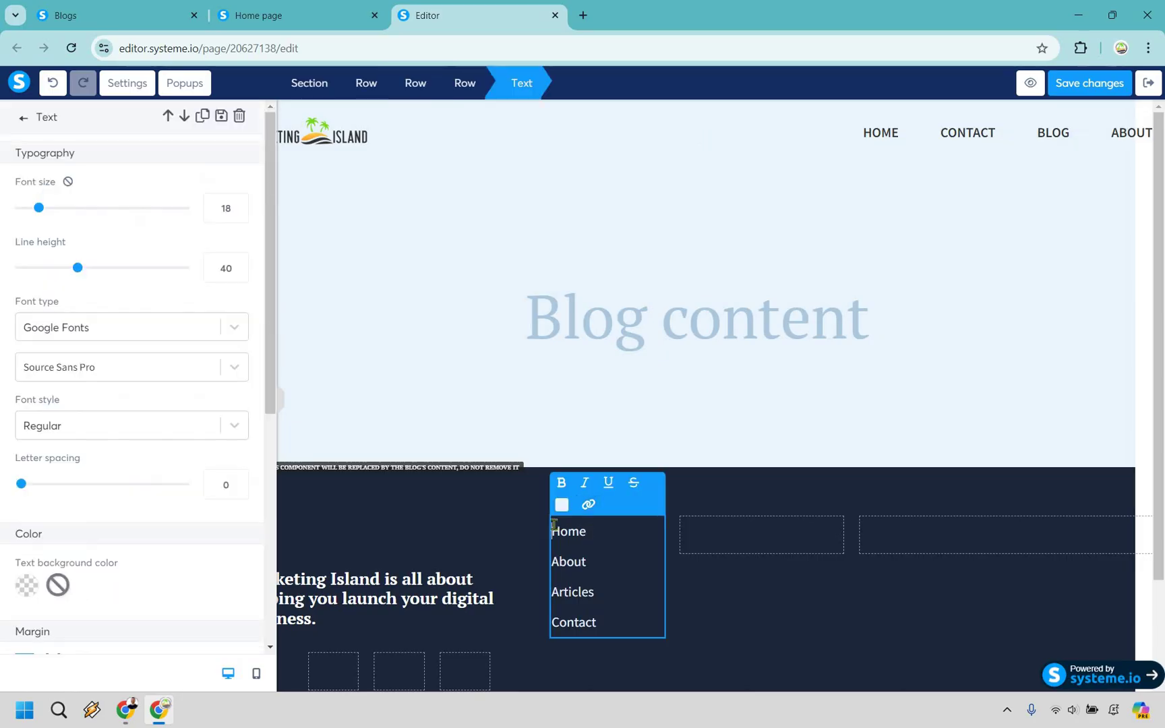
left_click_drag(586, 532, 581, 514)
left_click(590, 504)
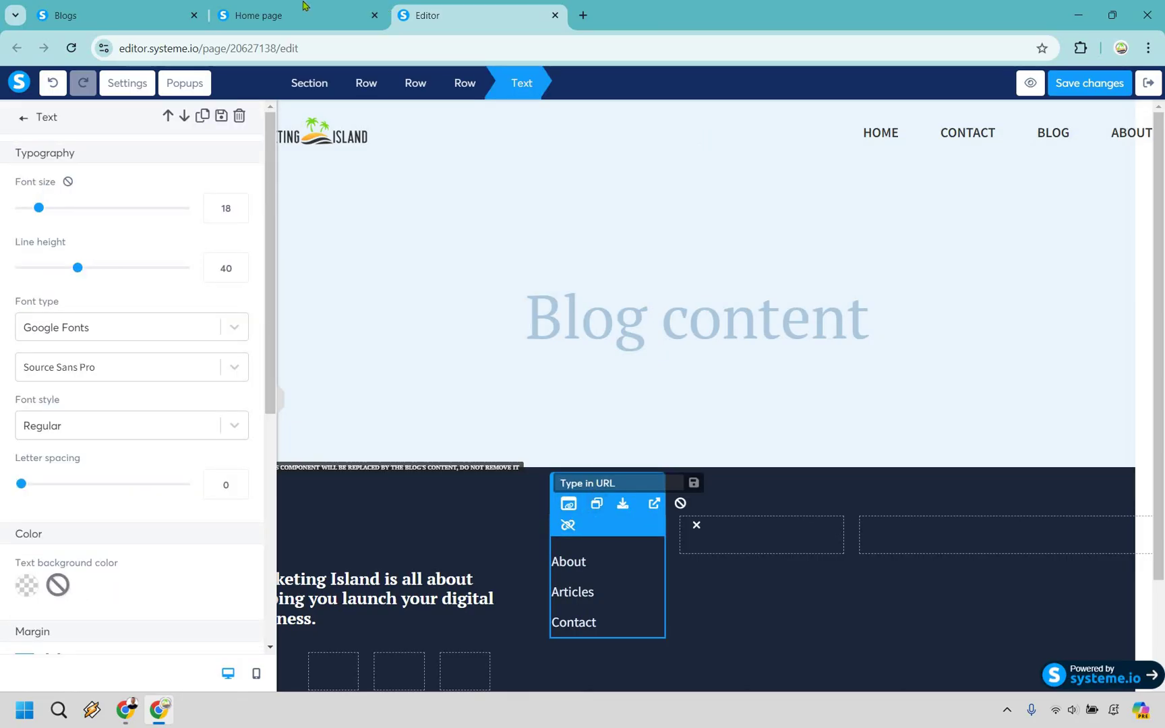
key("ctrl+shift+Tab")
key("ctrl+shift+Tab")
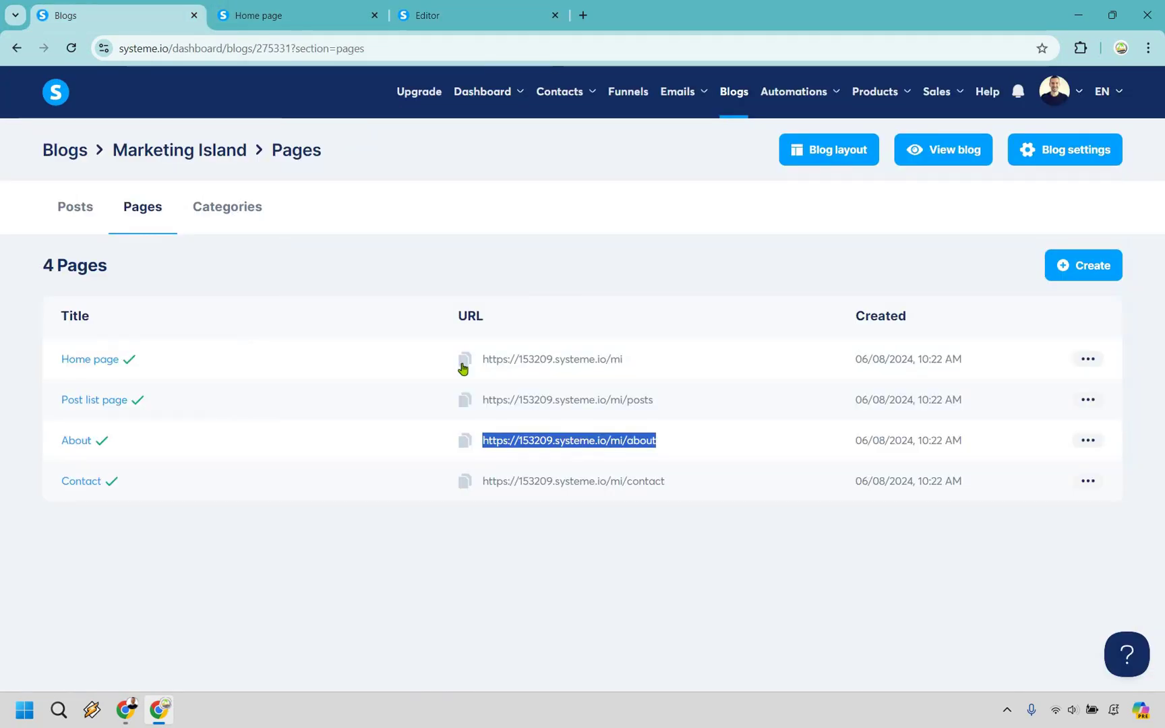
left_click(464, 360)
key("ctrl+Tab")
key("ctrl+Tab")
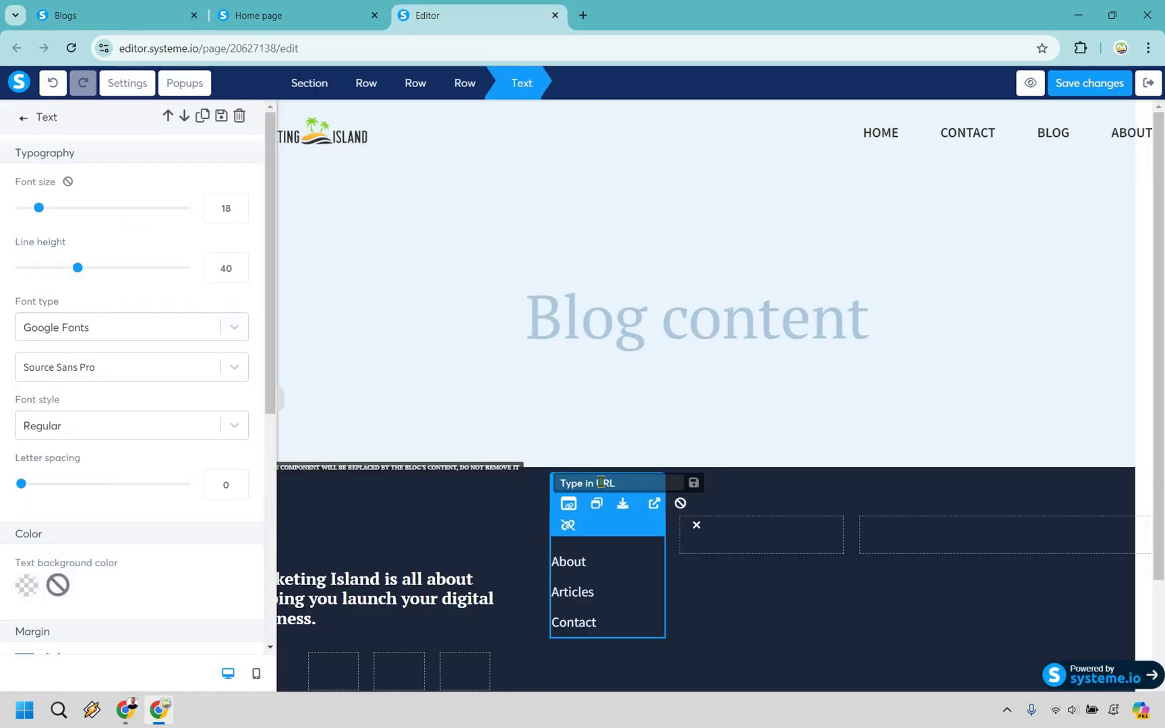
left_click(601, 482)
key("ctrl+v")
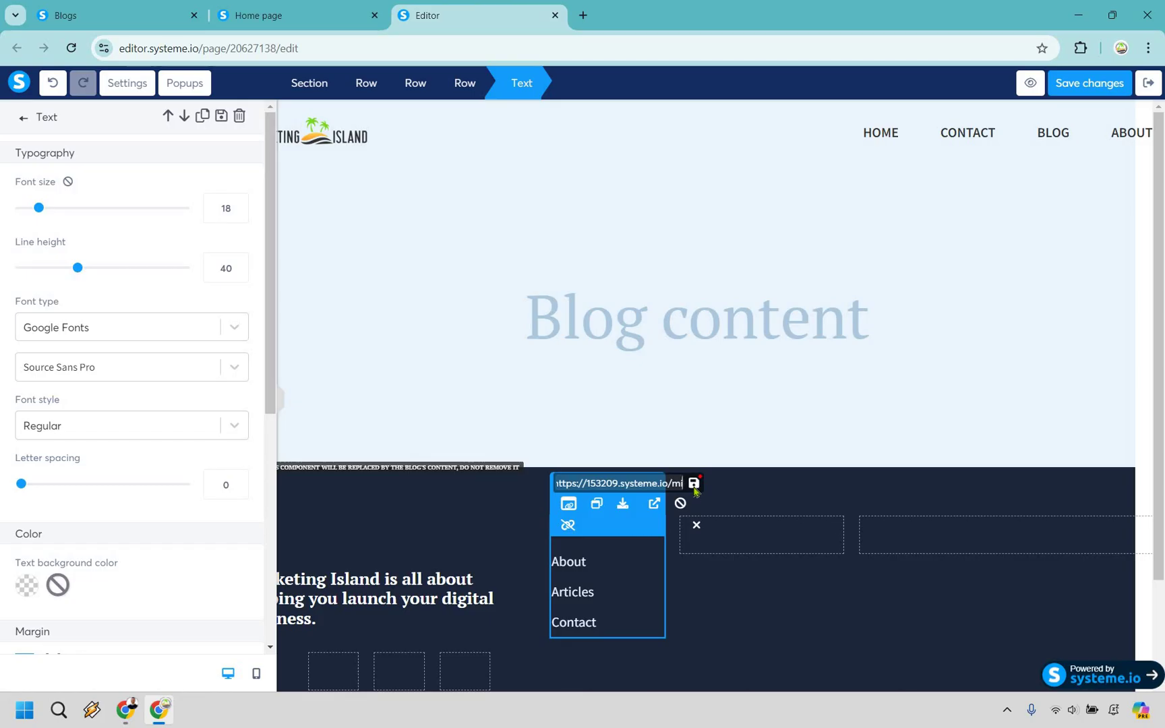
key("Return")
Step: Link the footer's About text to the About page's URL copied from the page list, ending in /mi/about
key("ctrl+shift+Tab")
key("ctrl+shift+Tab")
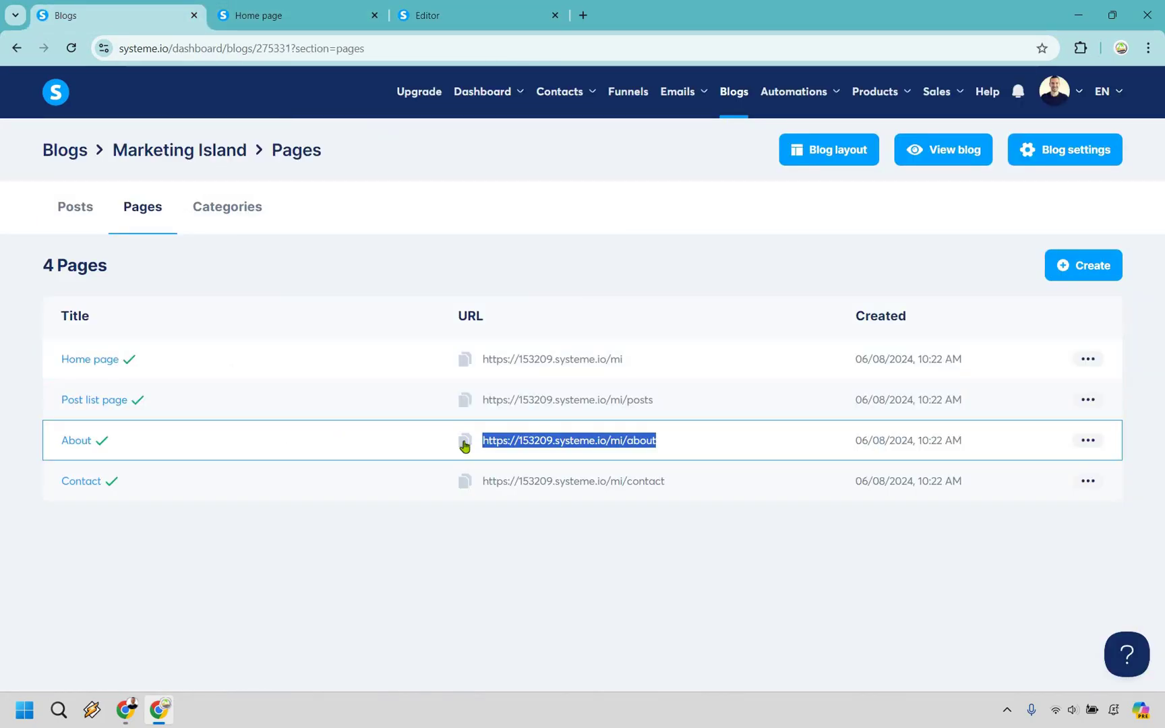
left_click(464, 440)
key("ctrl+Tab")
key("ctrl+Tab")
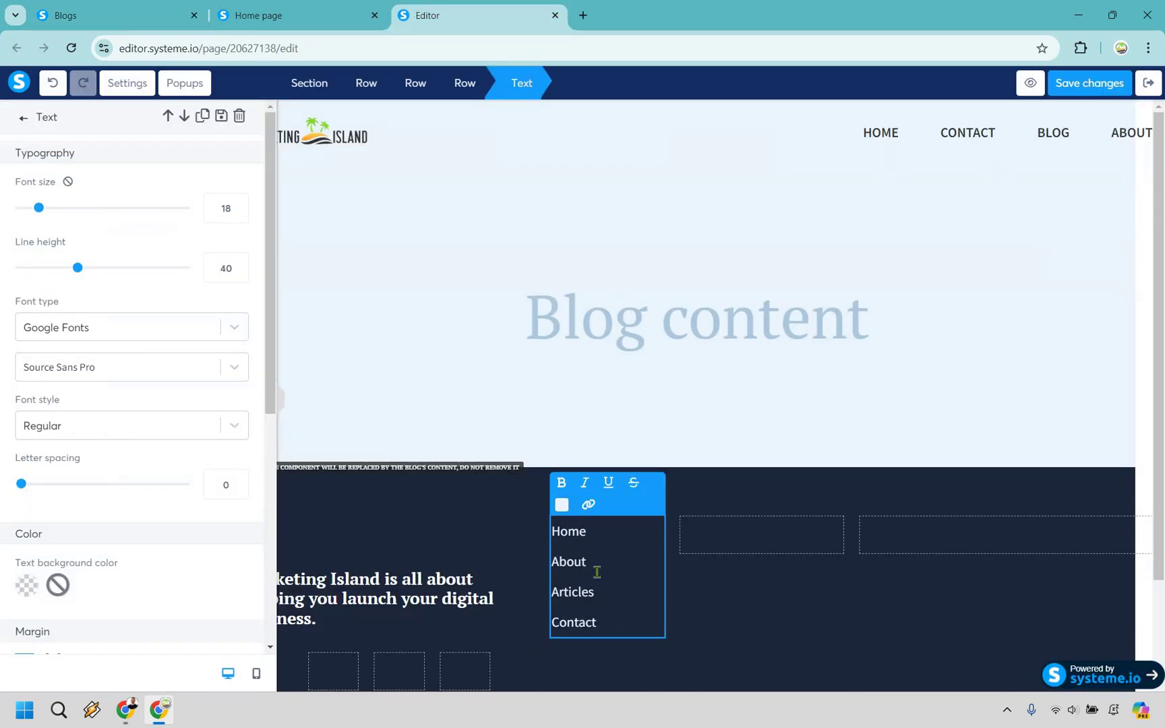
double_click(554, 560)
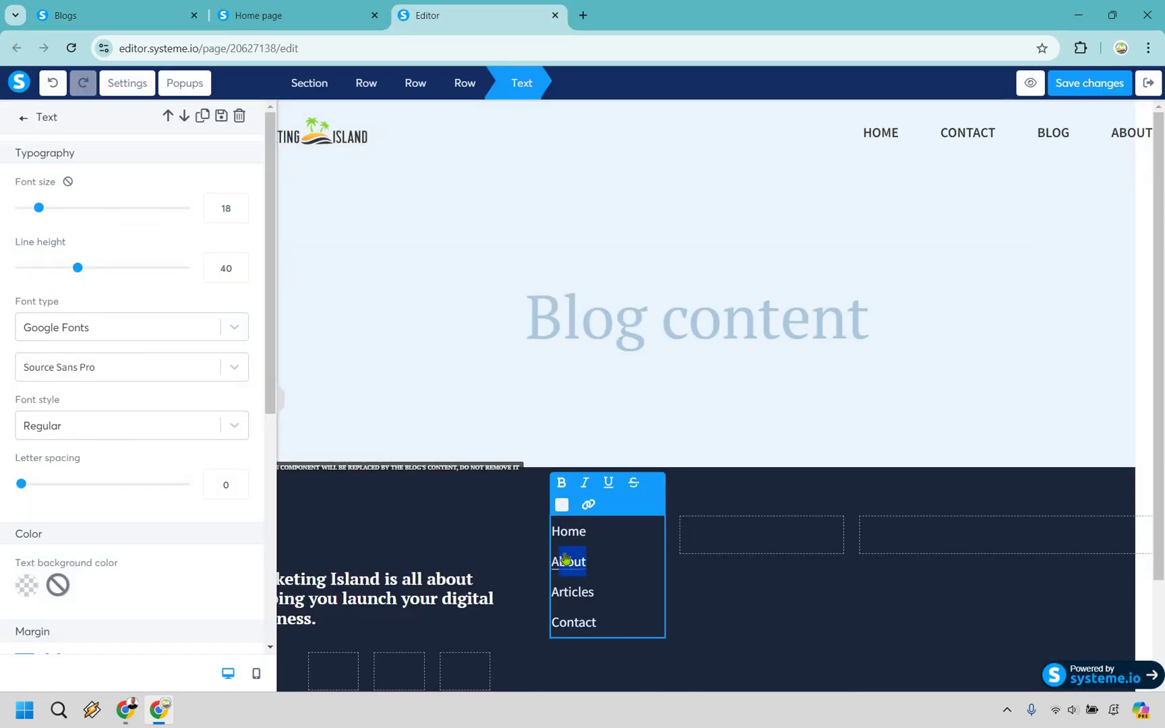
left_click(588, 504)
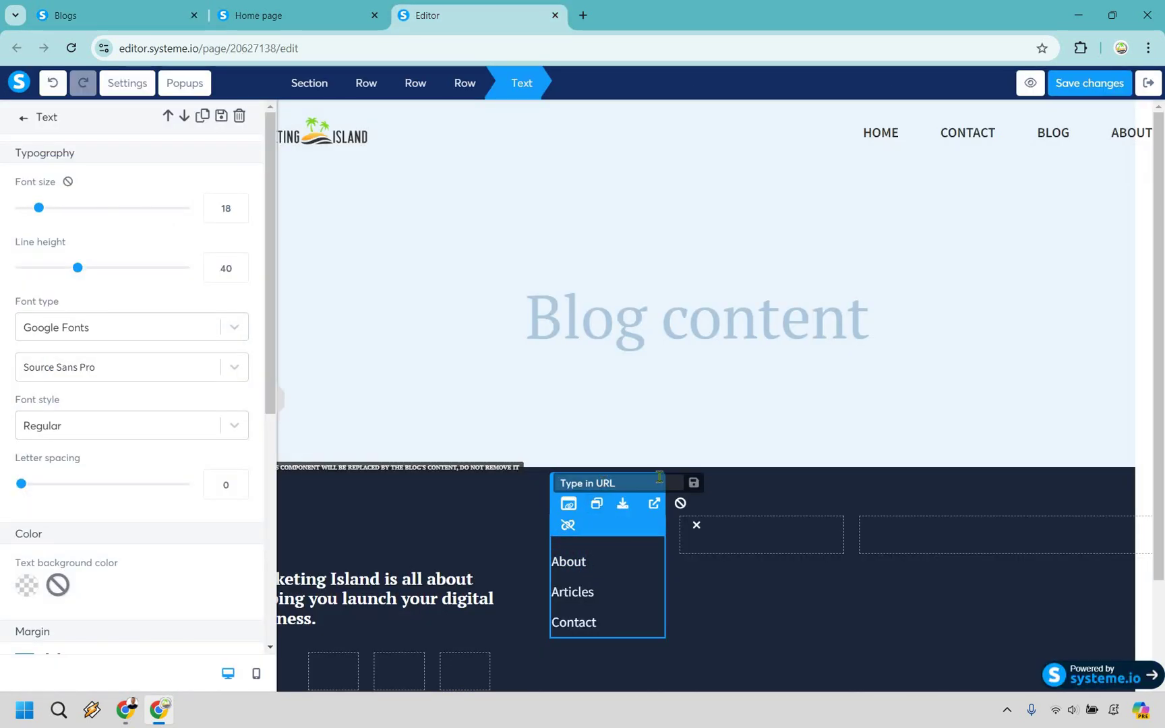
key("ctrl+v")
left_click(694, 484)
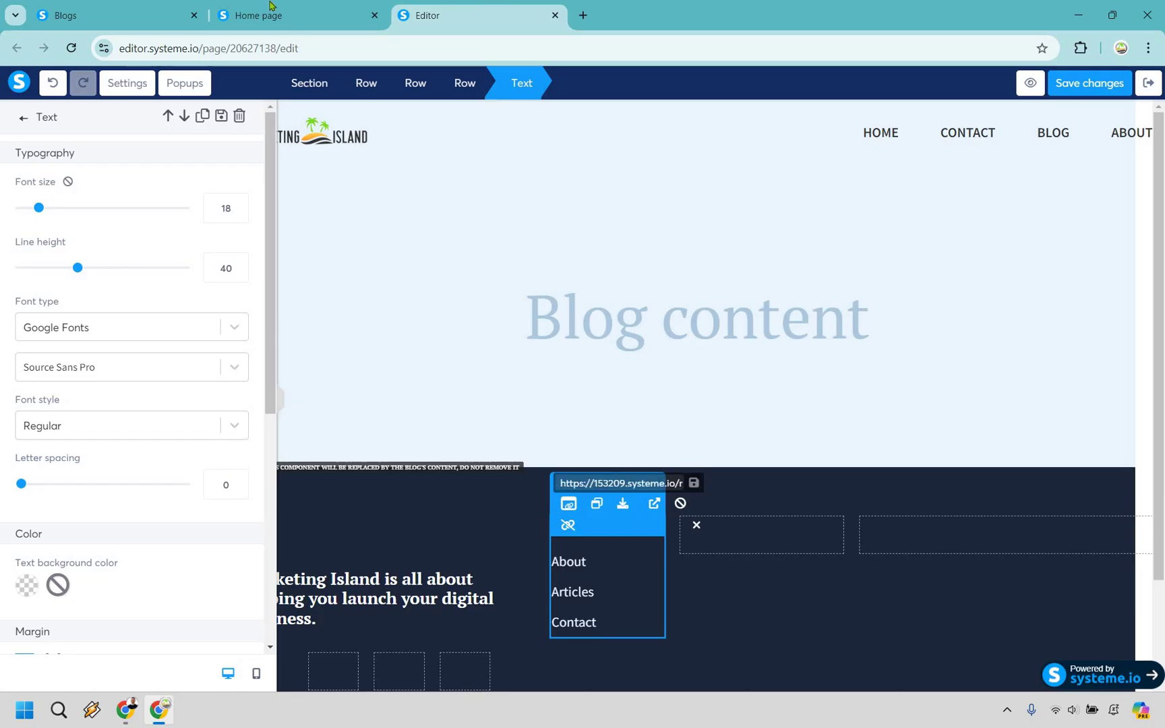
Step: Link the footer's Articles text to the Post list page's URL, ending in /mi/posts
key("ctrl+1")
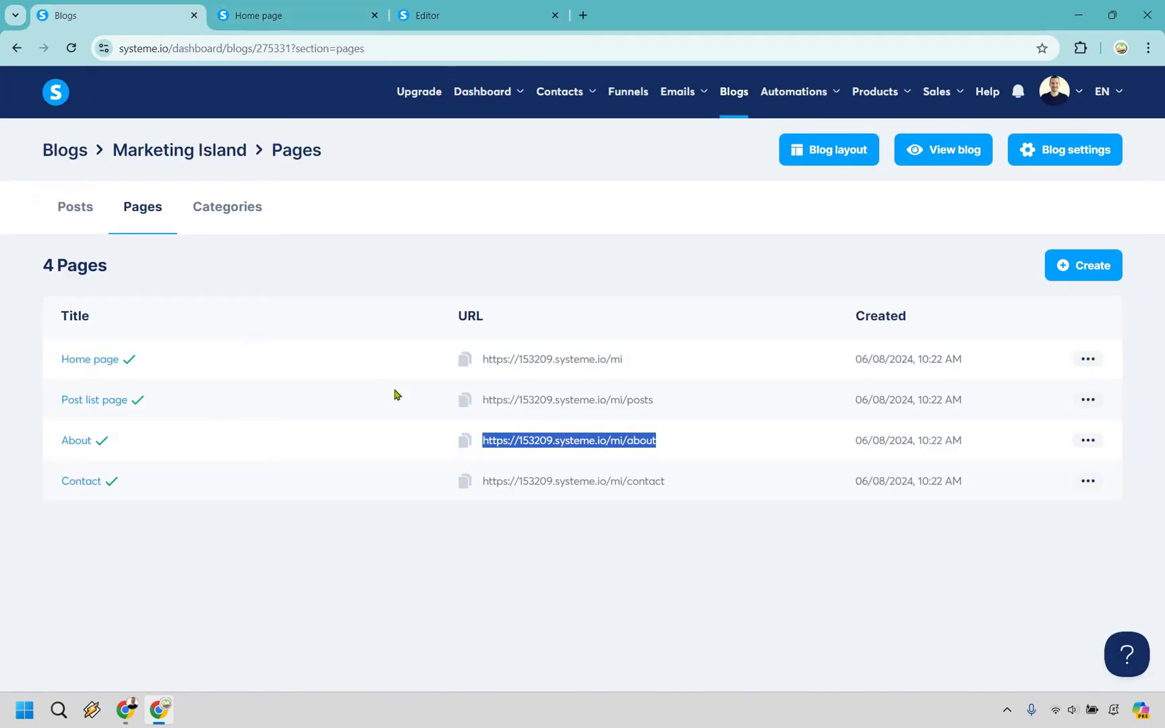
left_click(464, 399)
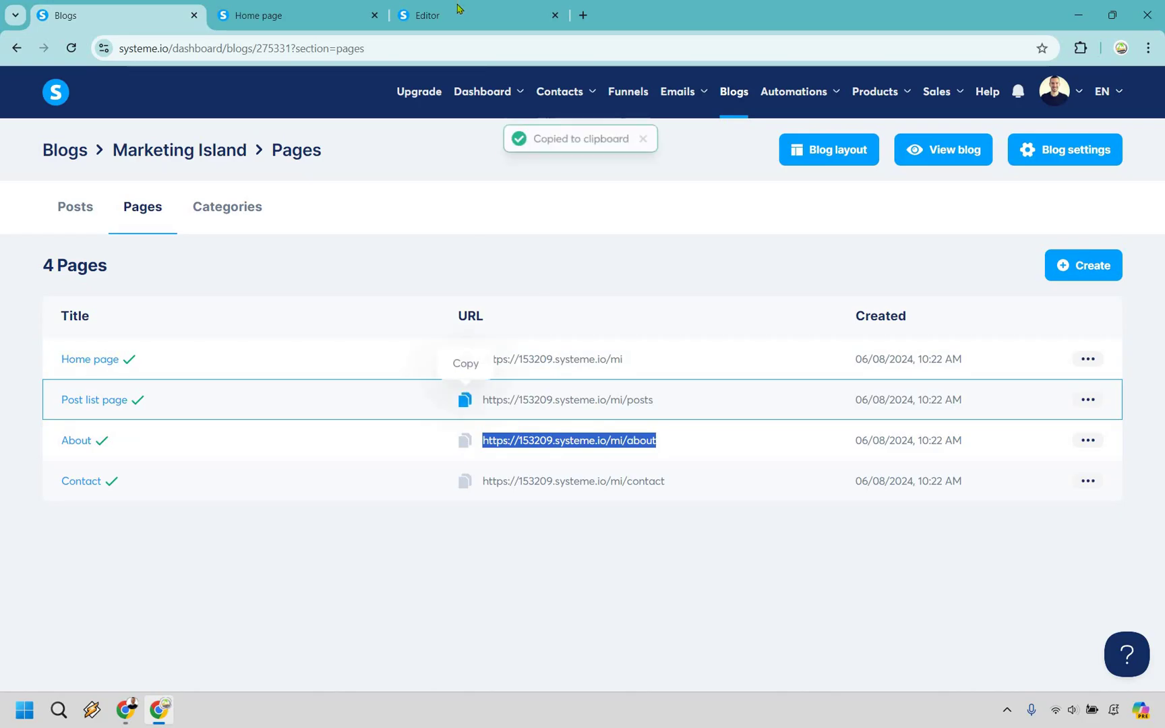
key("ctrl+3")
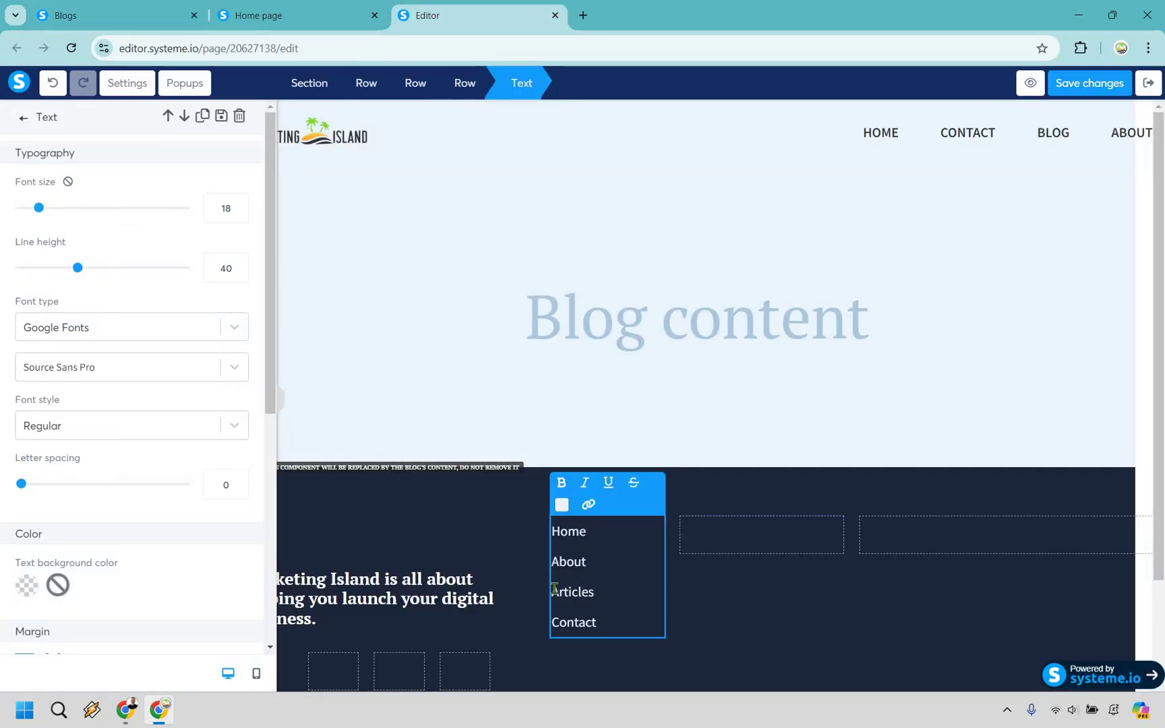
left_click(588, 505)
key("ctrl+v")
left_click(694, 482)
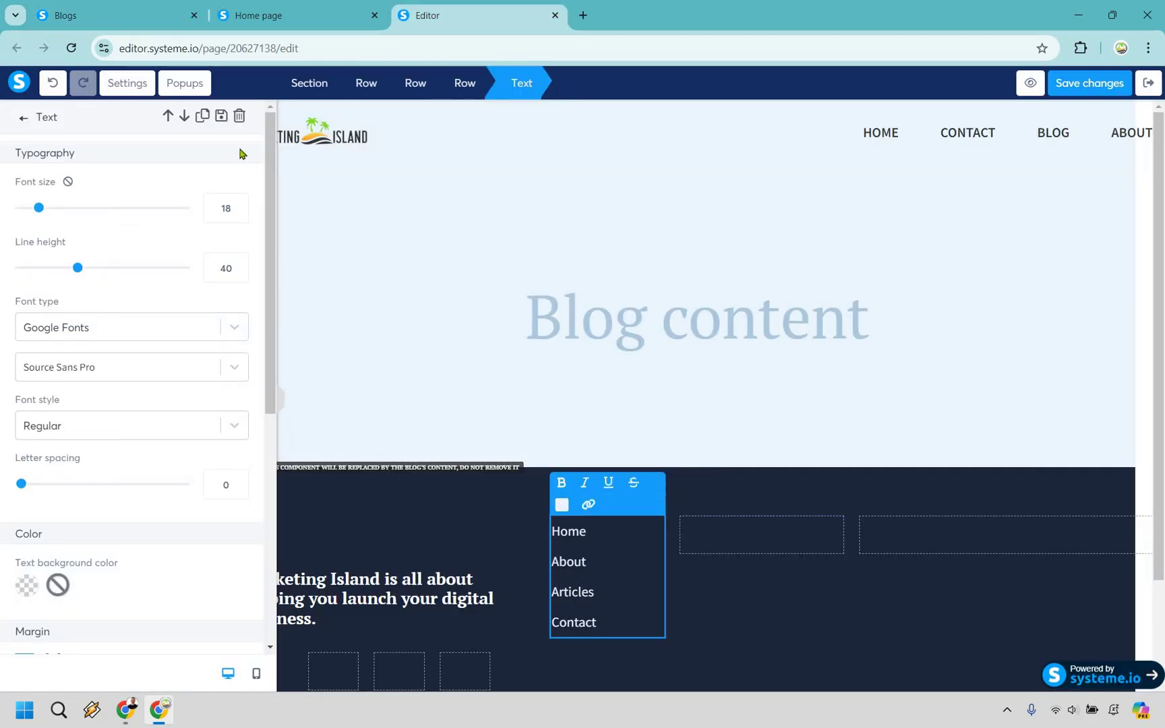
Step: Link the footer's Contact text to the Contact page's URL, ending in /mi/contact
key("ctrl+1")
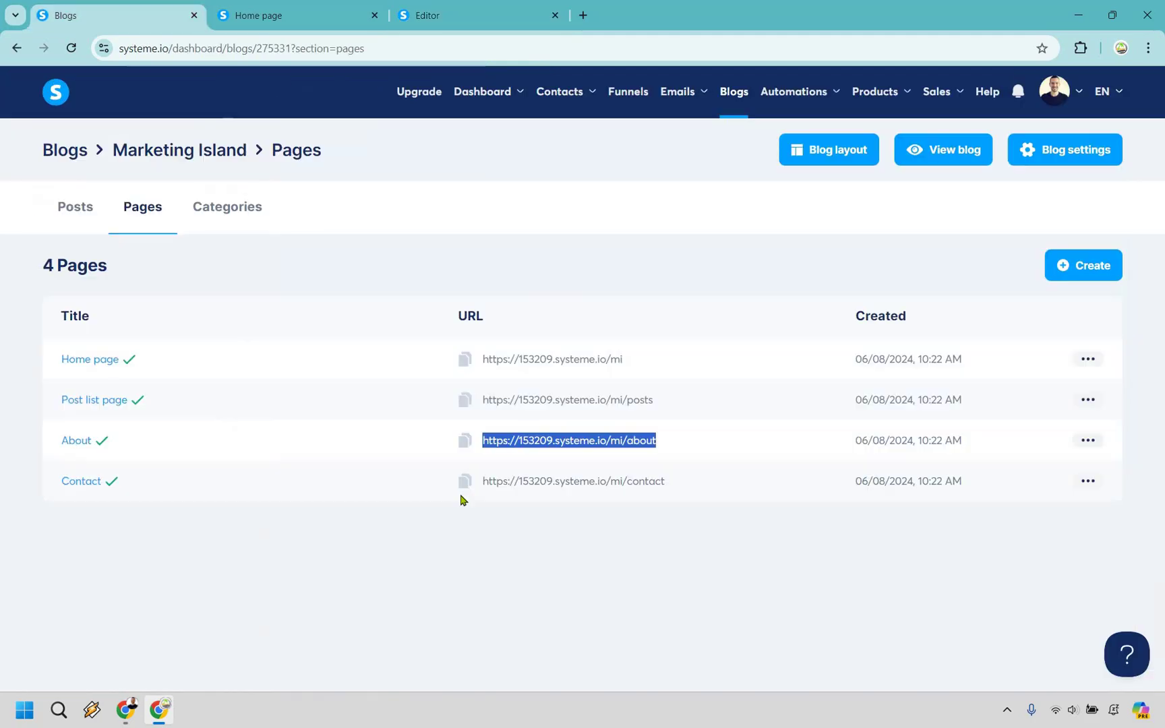
left_click(519, 9)
key("ctrl+v")
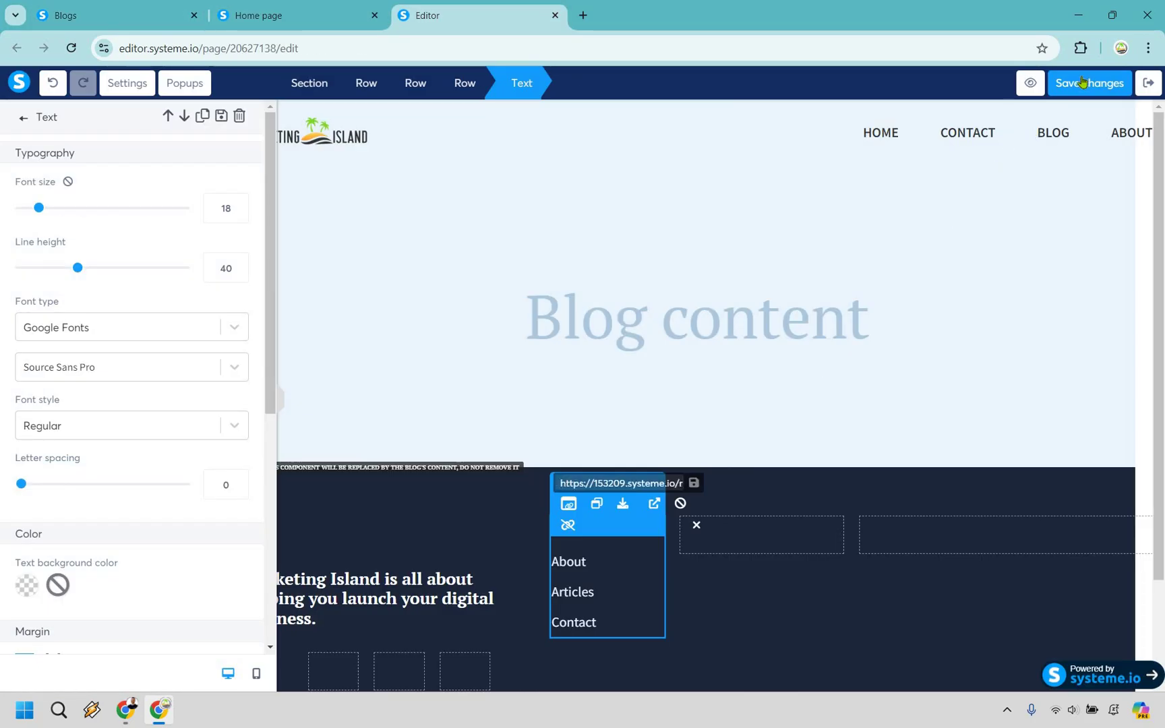
Step: Save the blog layout changes and close the editor and the Home page preview
key("Return")
left_click(1084, 83)
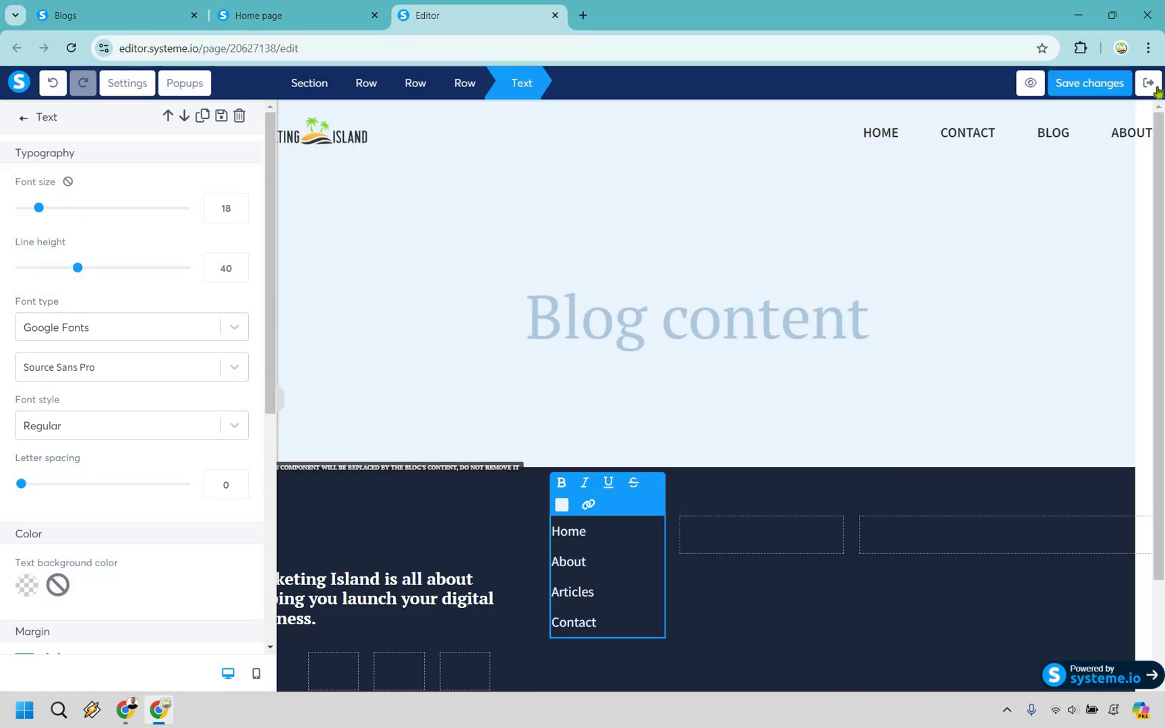
left_click(374, 15)
left_click(375, 15)
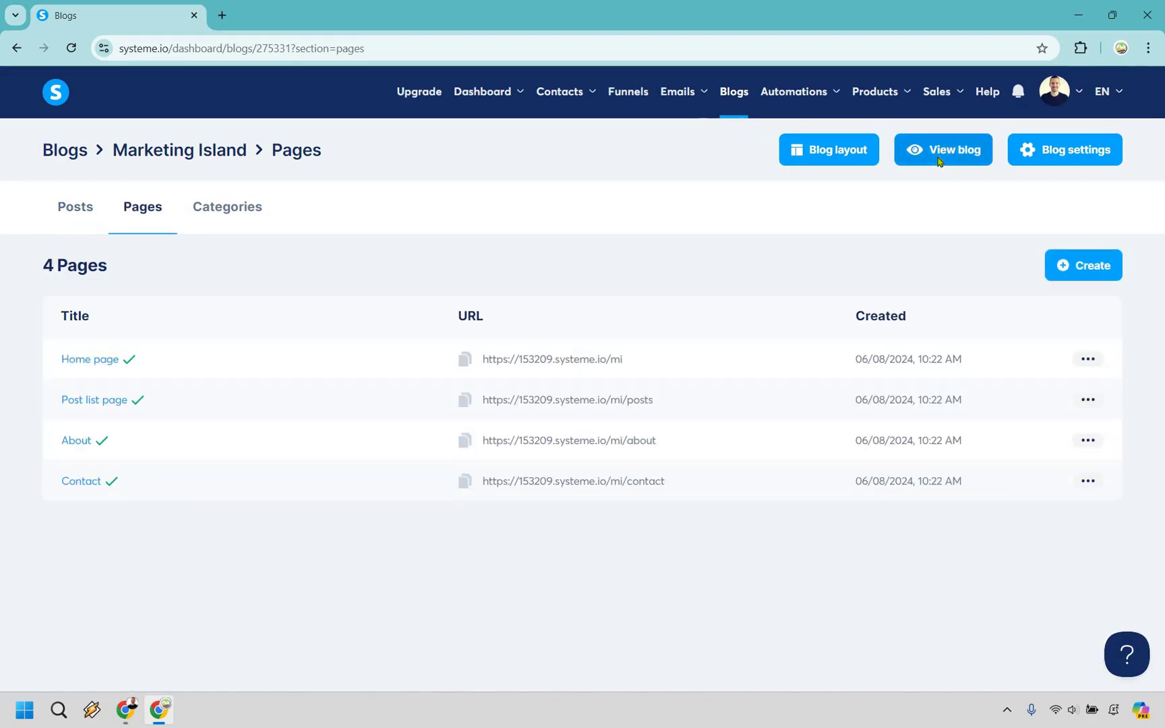
Step: View the live blog and check the header and footer on the Home and Contact pages
left_click(939, 162)
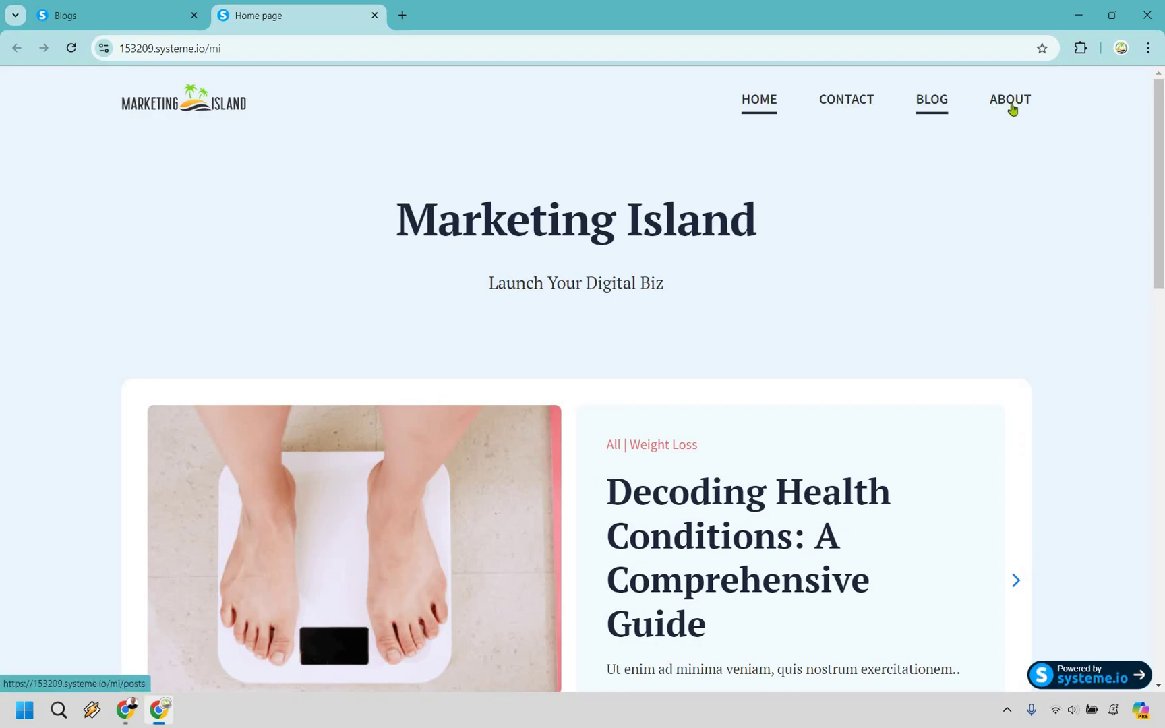
scroll(437, 411, "down", 15)
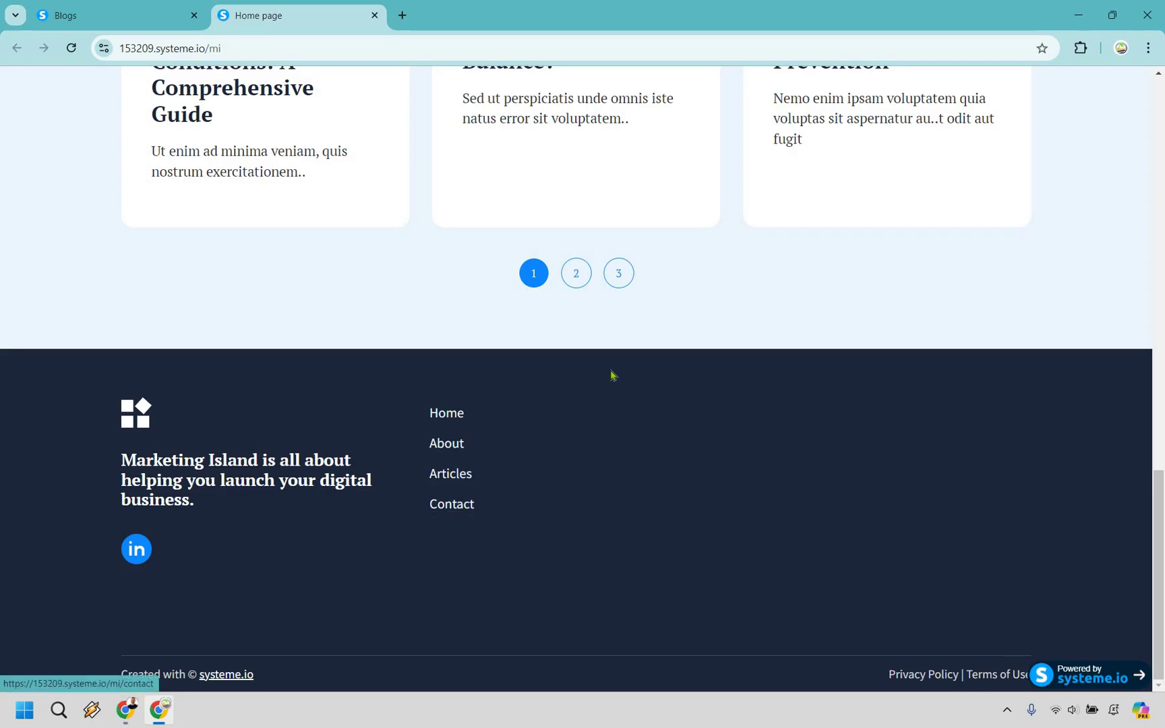
scroll(847, 101, "up", 15)
left_click(850, 100)
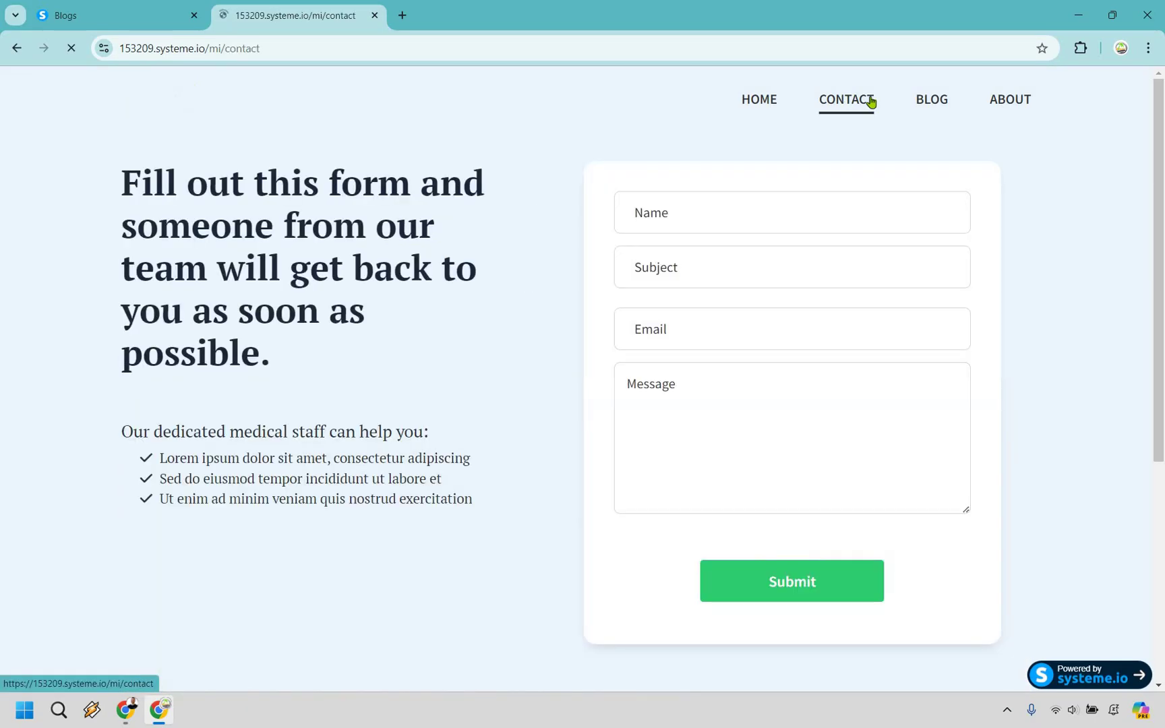
scroll(1011, 202, "down", 3)
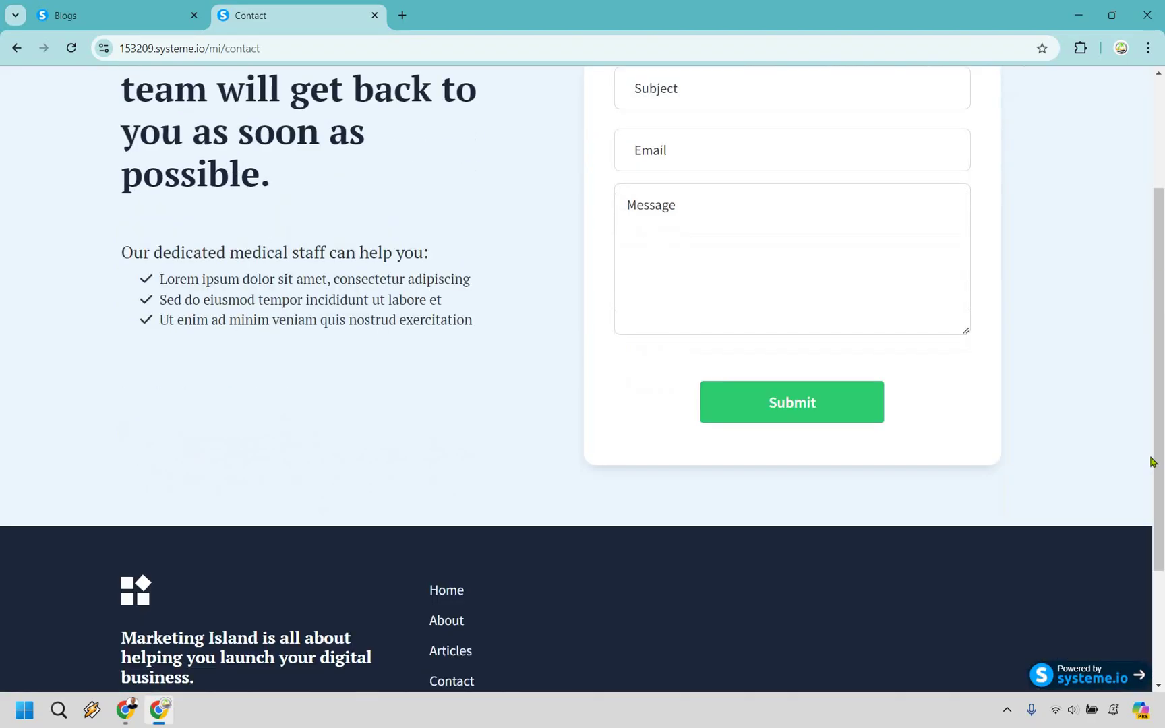
scroll(897, 111, "up", 3)
Step: Check the Blog, About and Home pages through the live blog's header menu, then close the preview
left_click(922, 102)
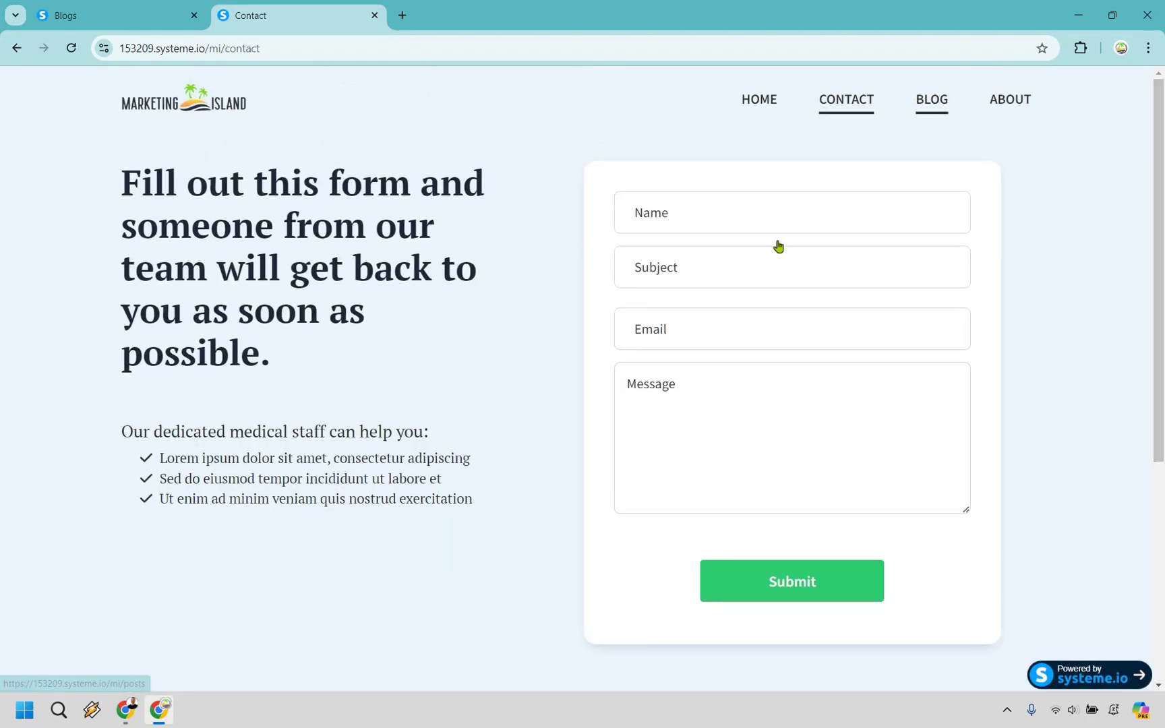
scroll(1005, 103, "down", 5)
scroll(1005, 102, "up", 5)
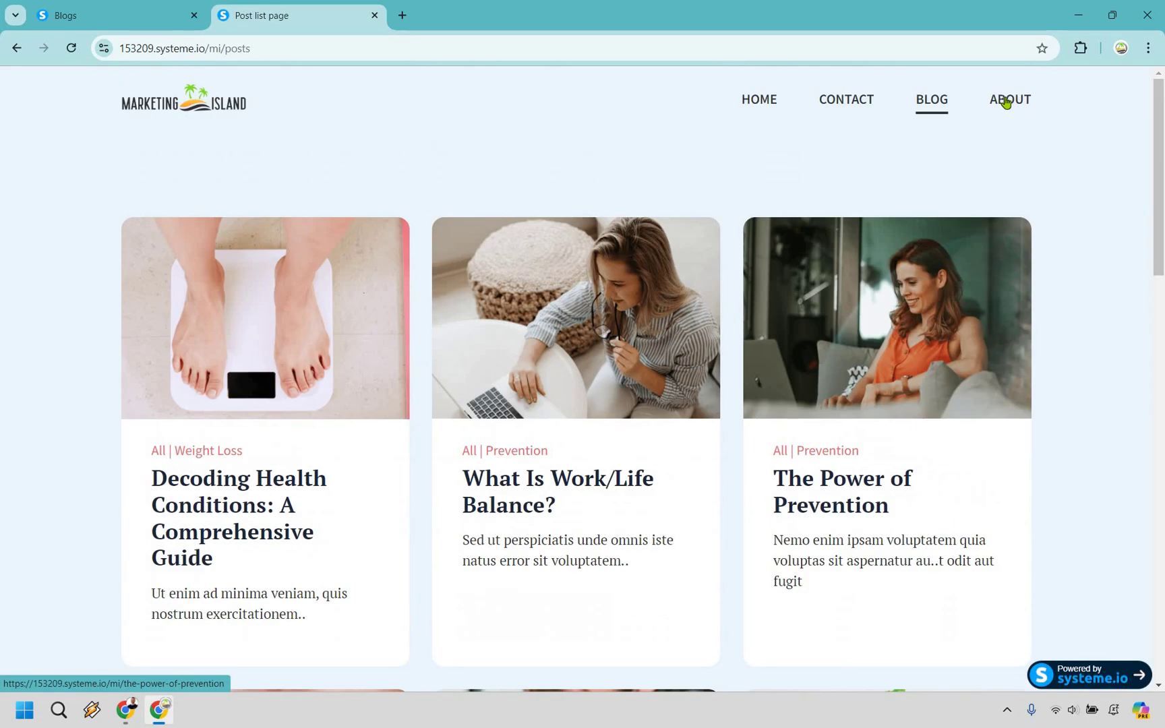
left_click(1007, 99)
scroll(991, 249, "down", 10)
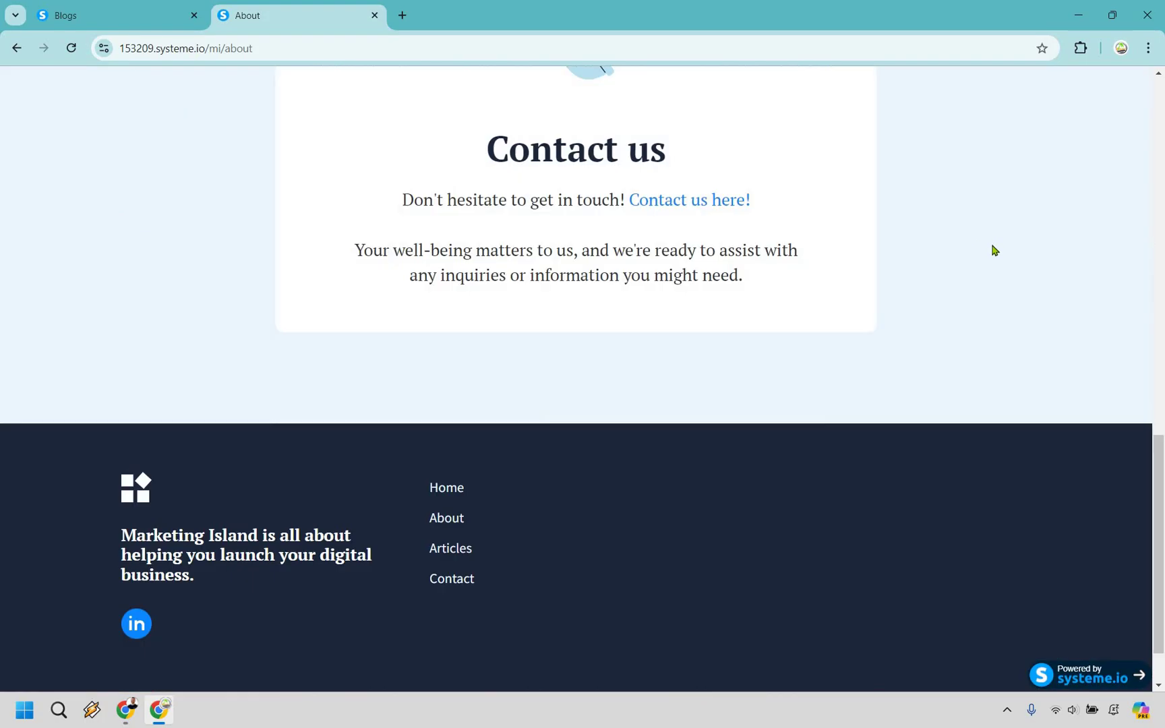
scroll(991, 249, "up", 10)
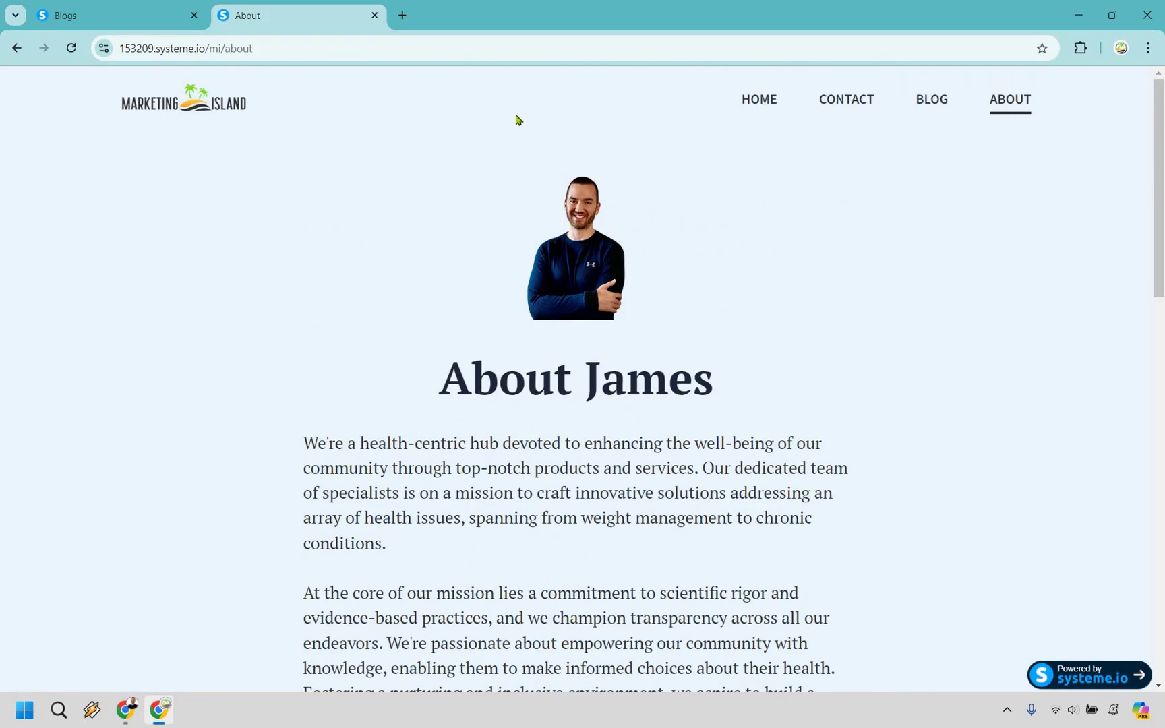
left_click(759, 100)
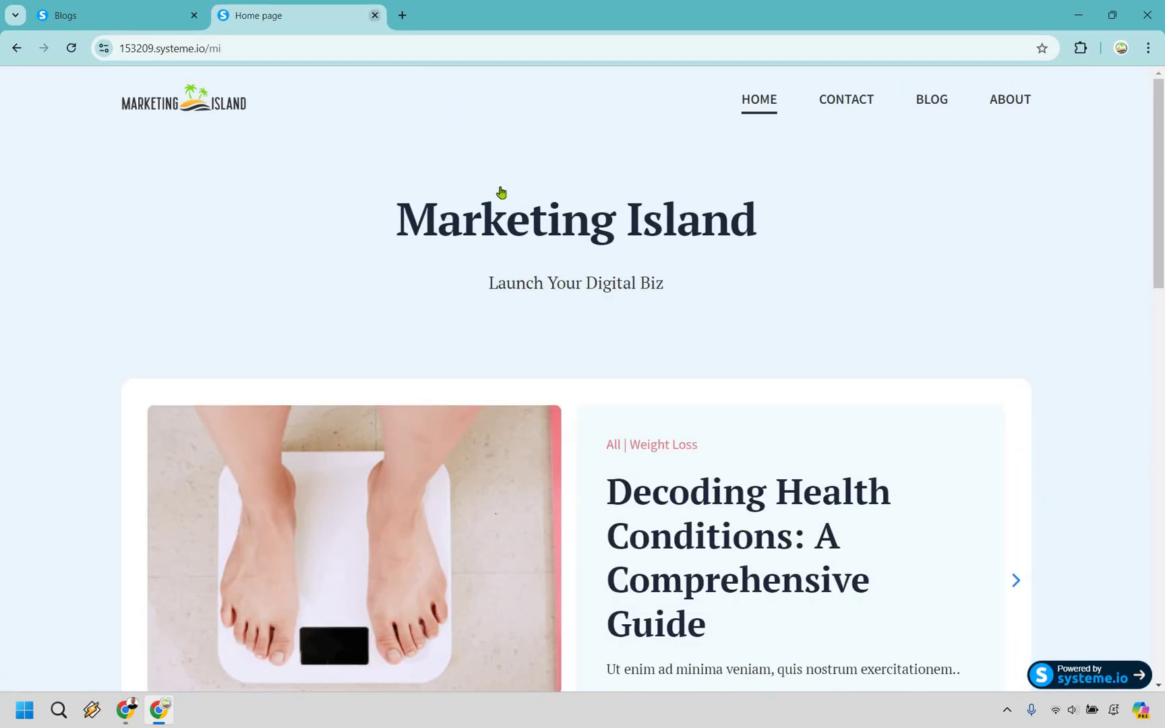
key("ctrl+w")
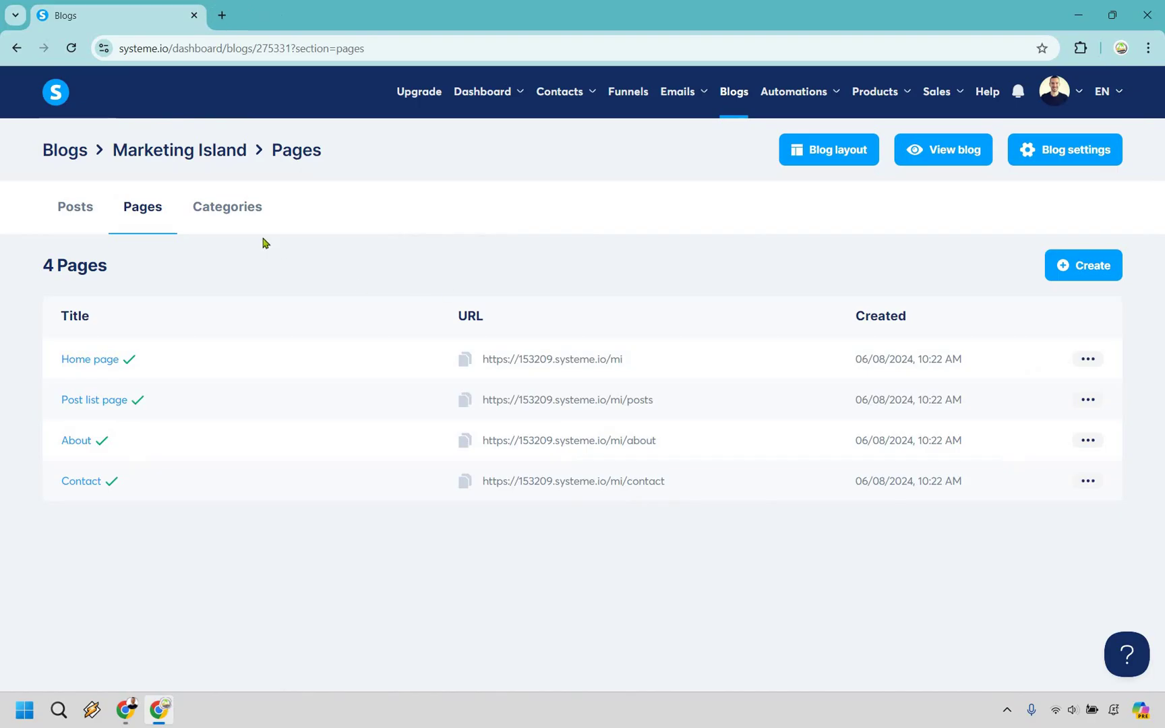
Step: Delete the Conditions and Prevention categories from the blog's categories
left_click(228, 209)
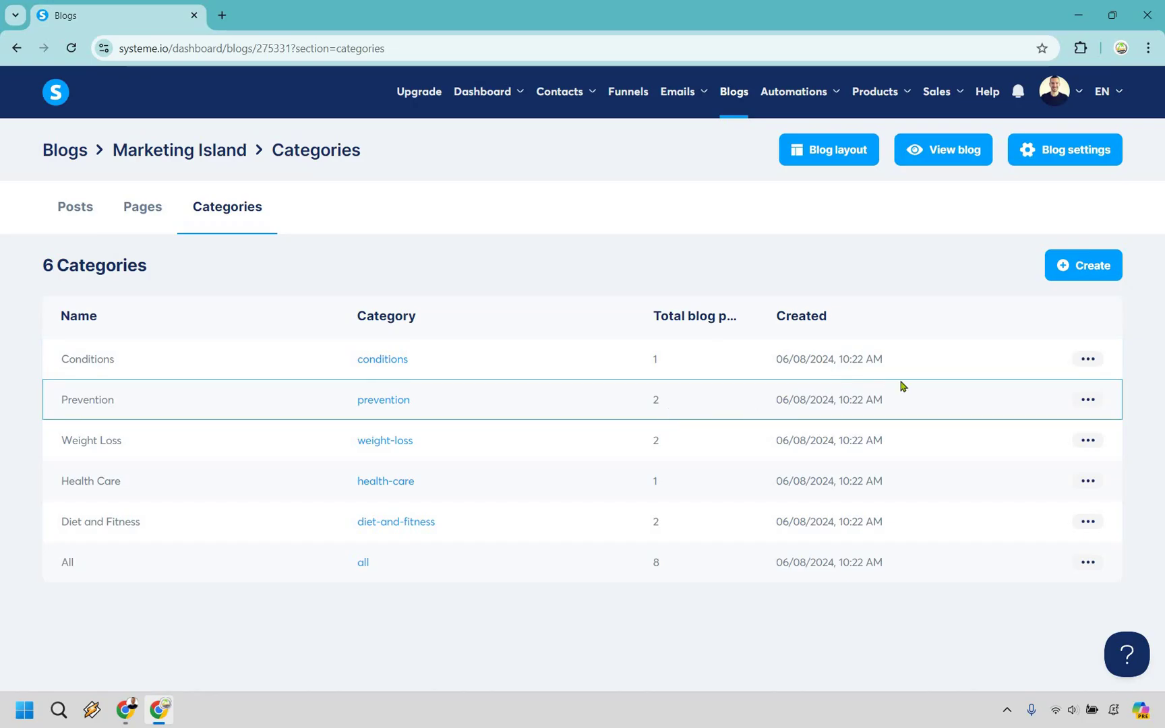
left_click(1089, 360)
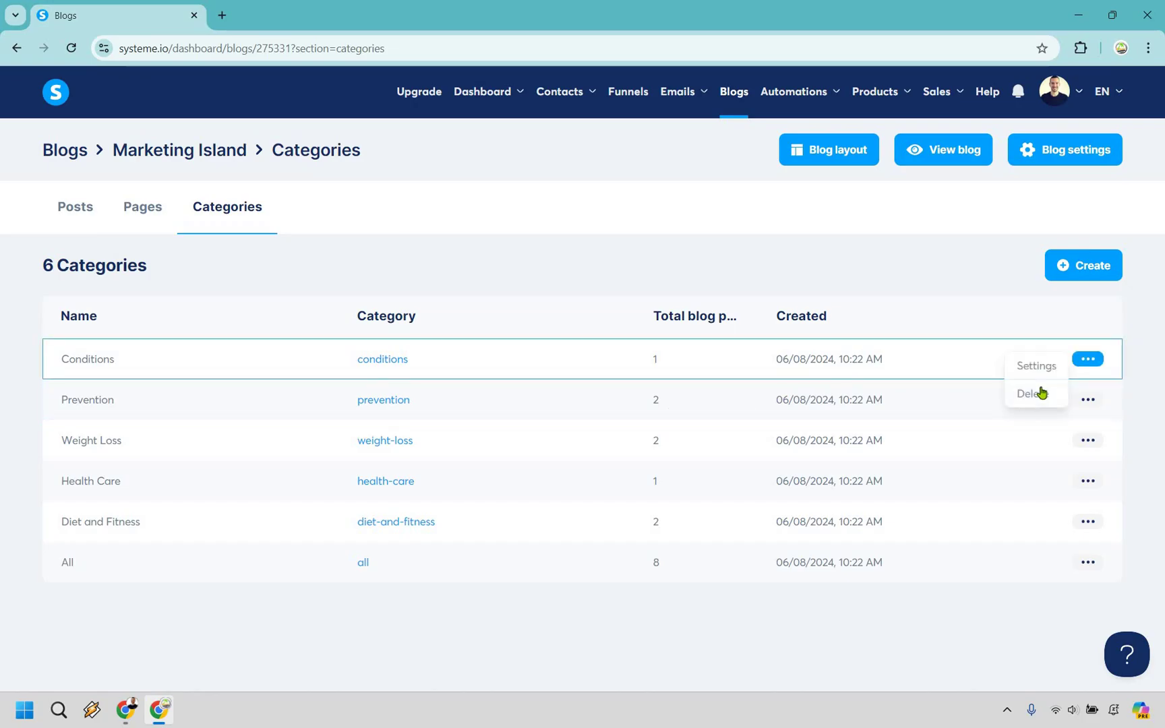
left_click(1033, 393)
left_click(503, 434)
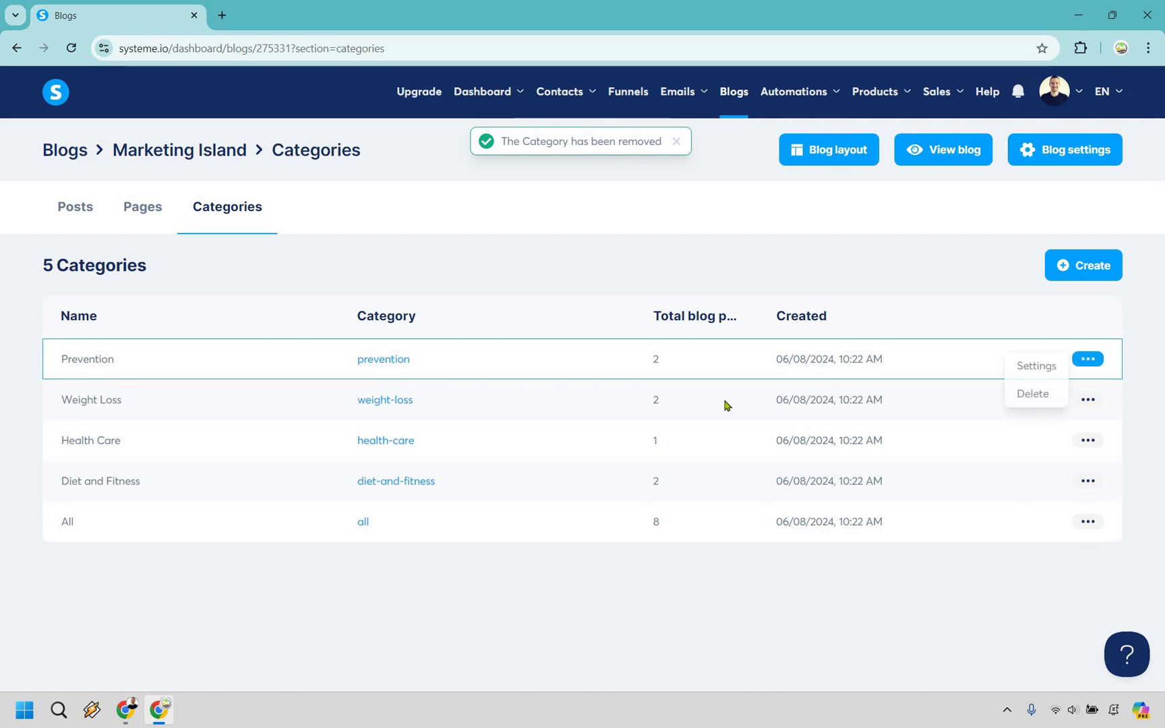
left_click(1032, 393)
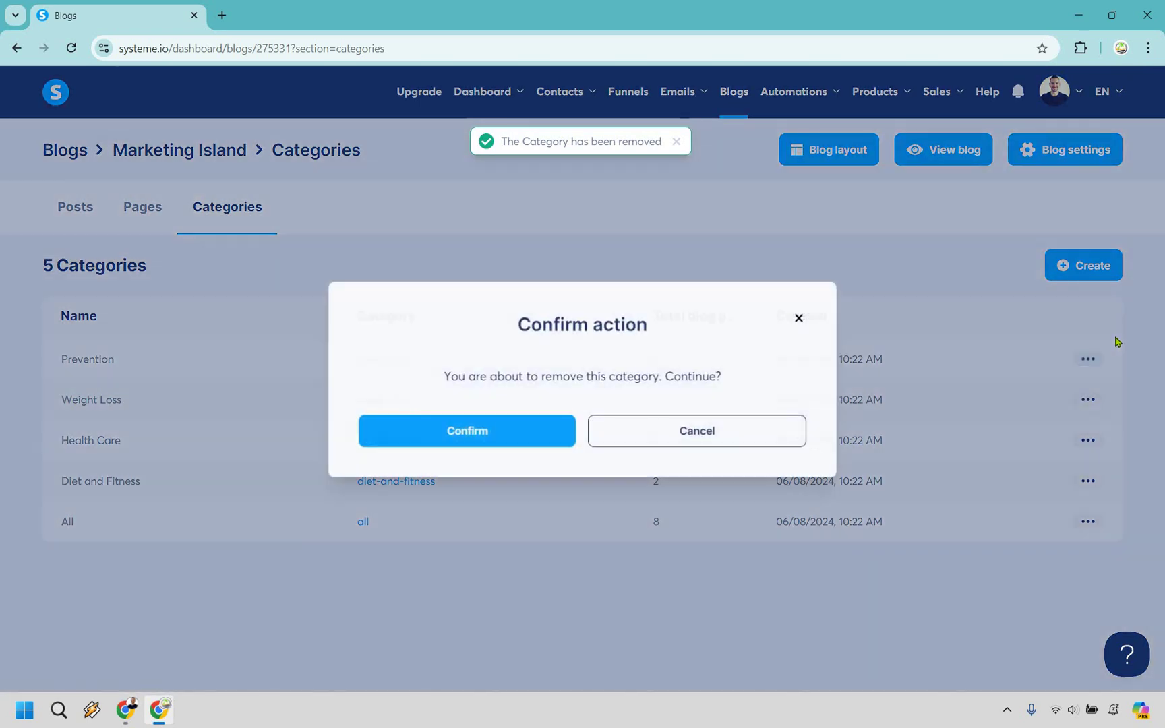
left_click(472, 431)
Step: Delete the Weight Loss, Health Care, and Diet and Fitness categories
left_click(1088, 359)
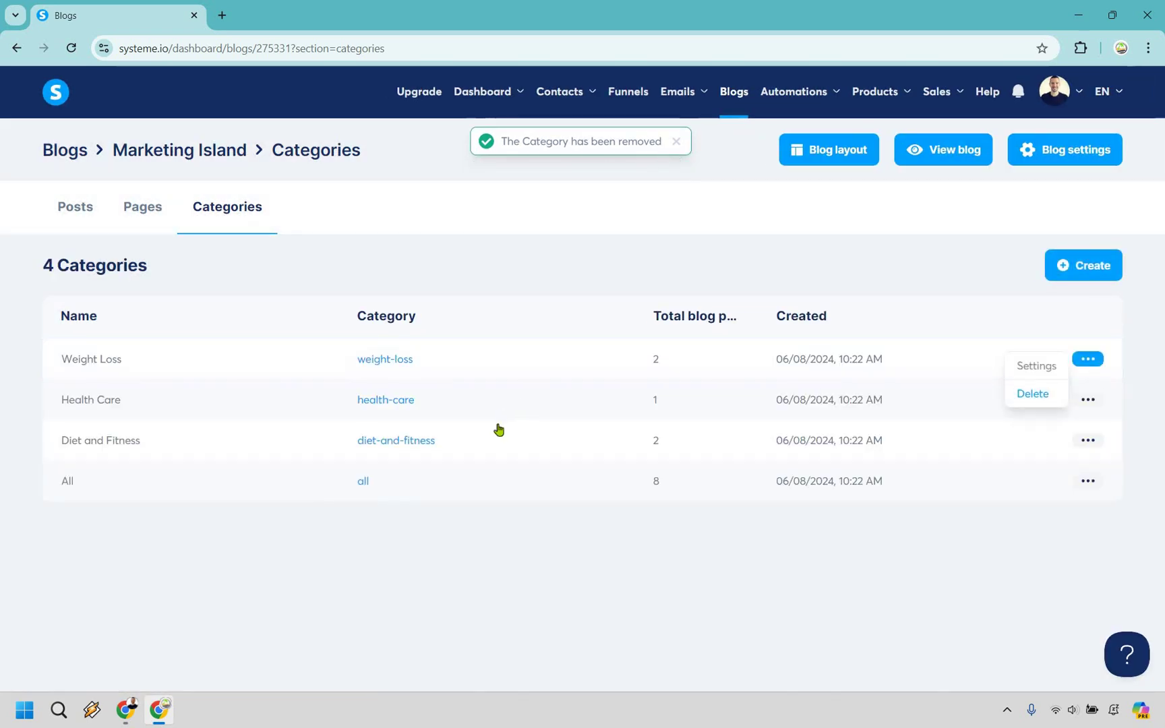
left_click(1032, 393)
key("Return")
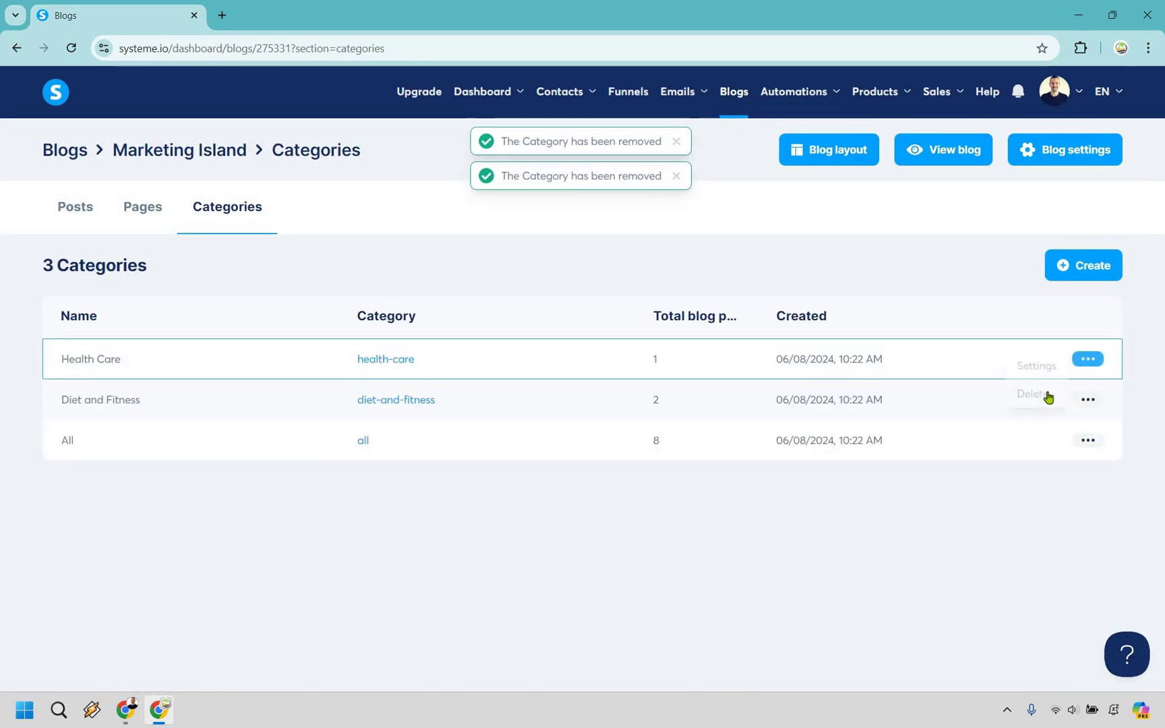
key("Return")
key("Return")
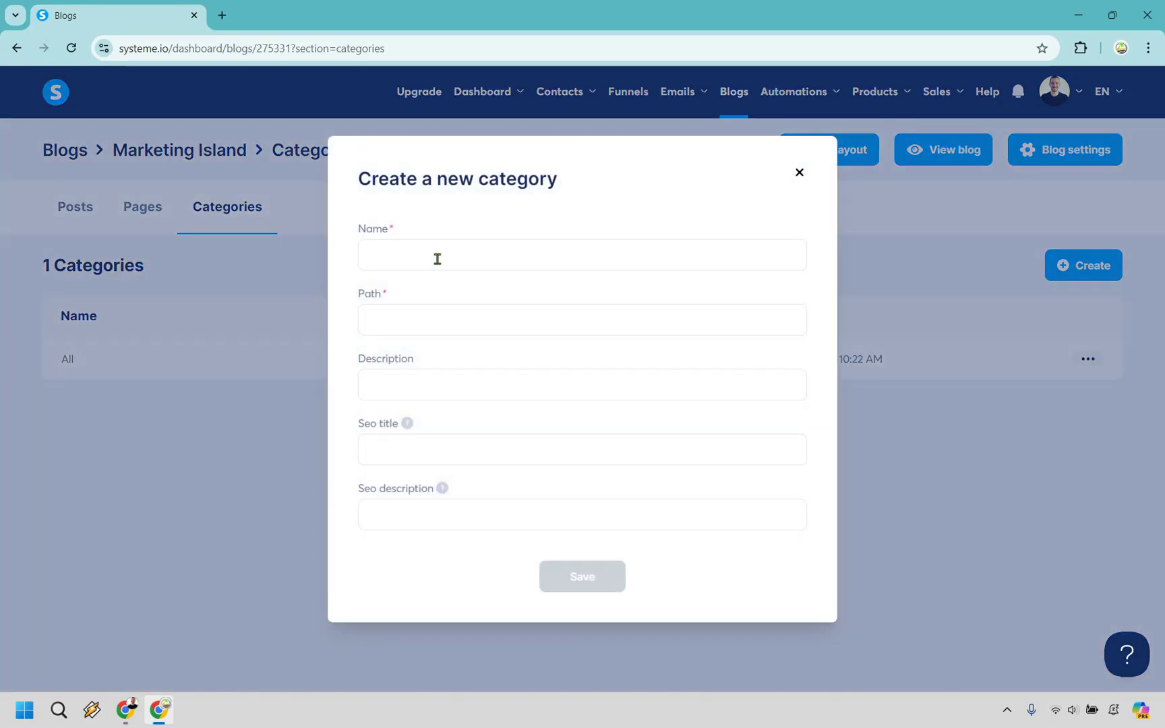
Step: Start a new blog category named Social Media Marketing
left_click(437, 259)
type("S")
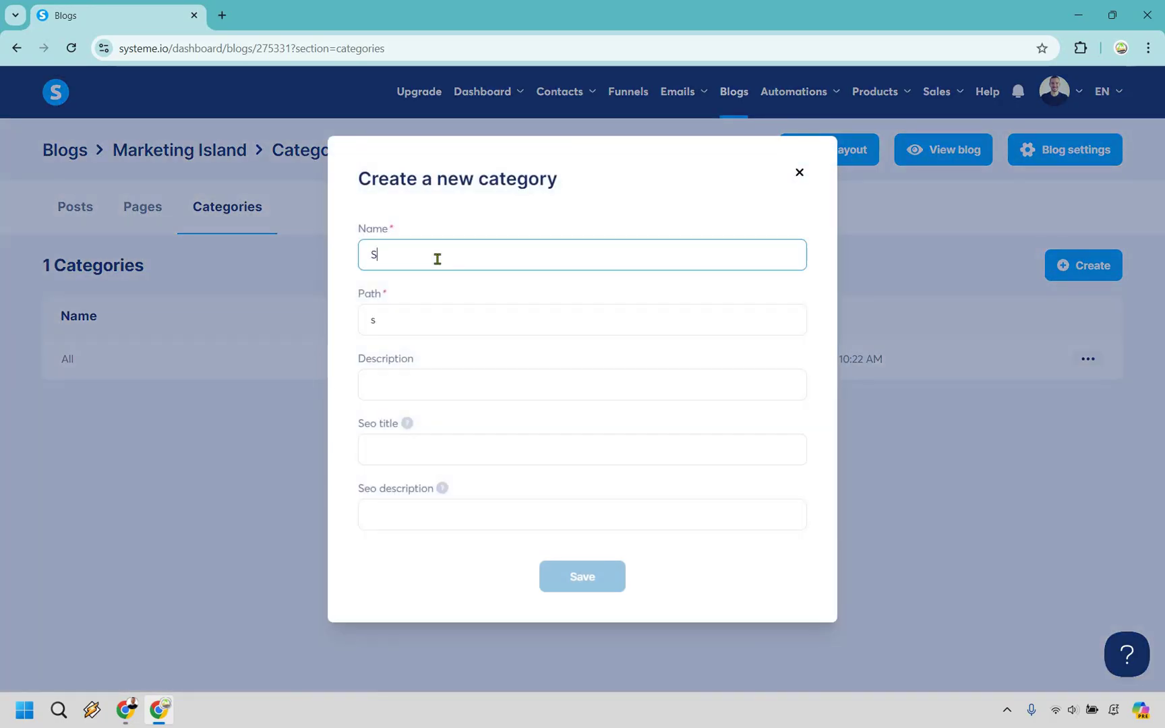
type("ocial Media Ma")
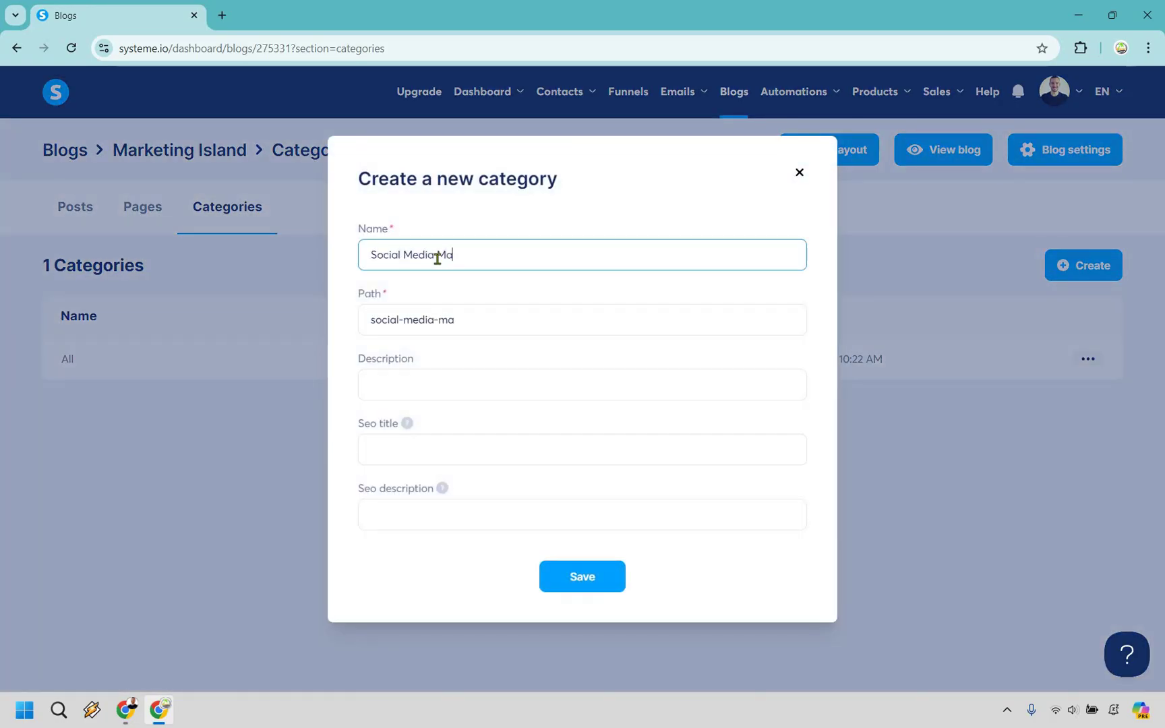
type("rketing")
Step: Set the new category's description to "Social Media Marketing Related Posts", reusing the category name
key("ctrl+a")
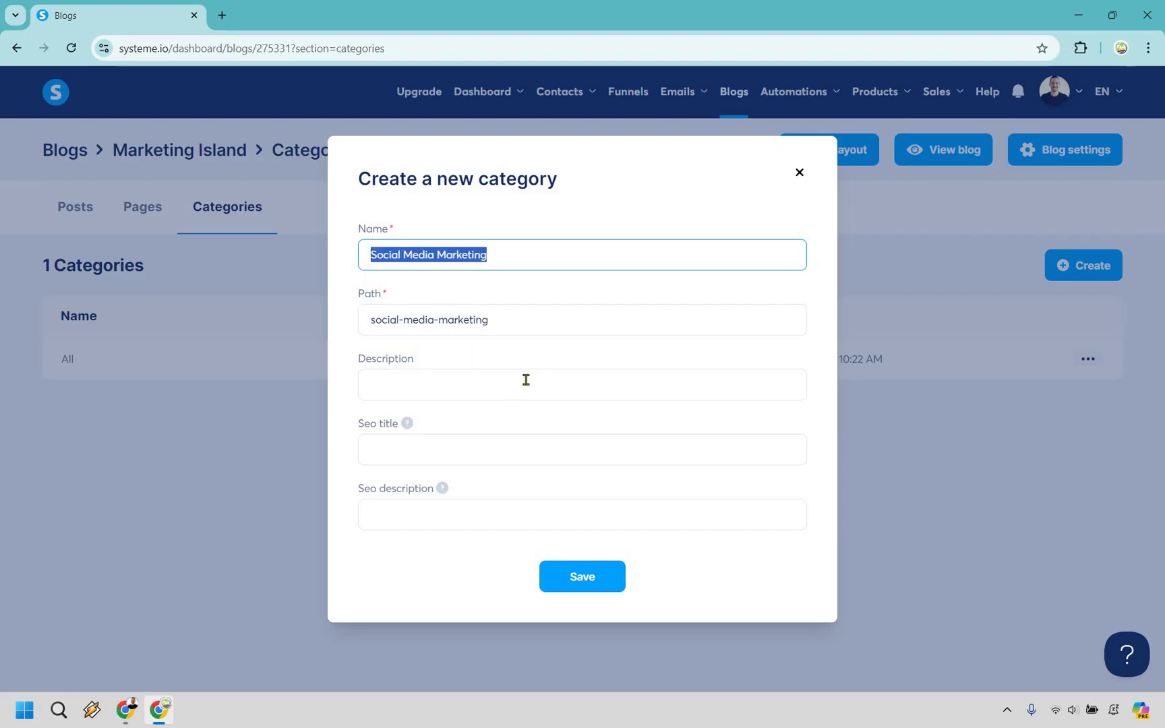
key("ctrl+c")
left_click(526, 379)
key("ctrl+v")
type("re")
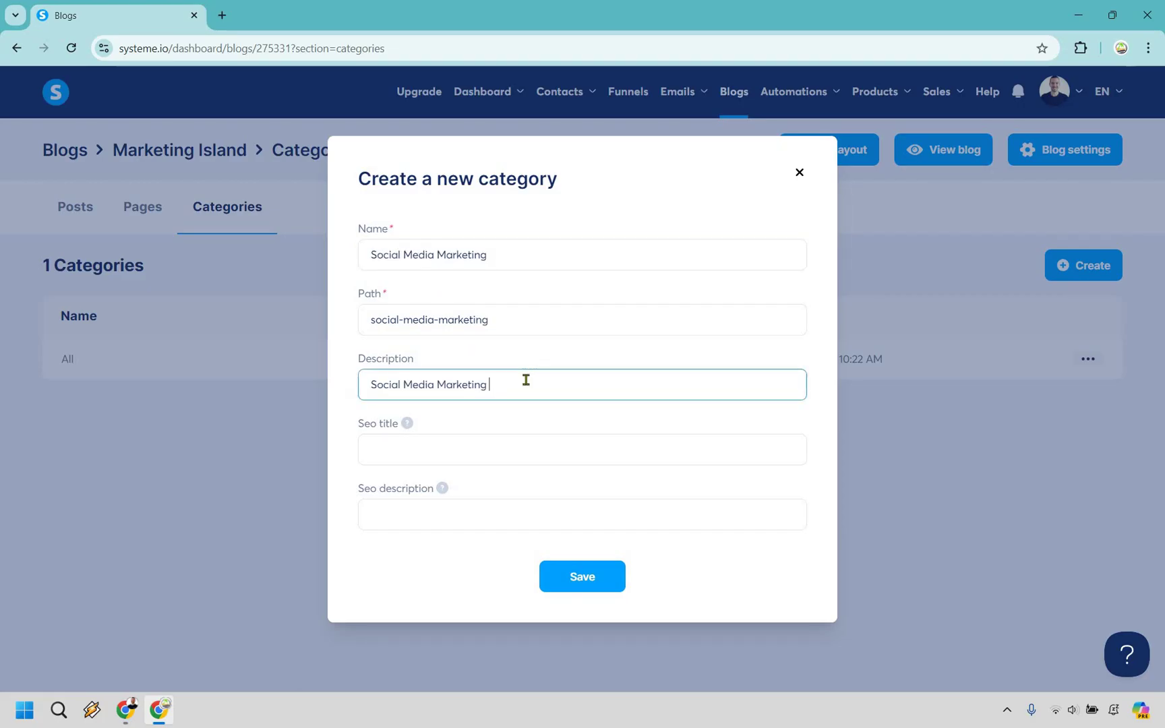
key("BackSpace")
key("BackSpace")
type("Related Posts")
Step: Set the category's SEO title and SEO description to "Social Media Marketing" and save the category
key("Tab")
key("ctrl+v")
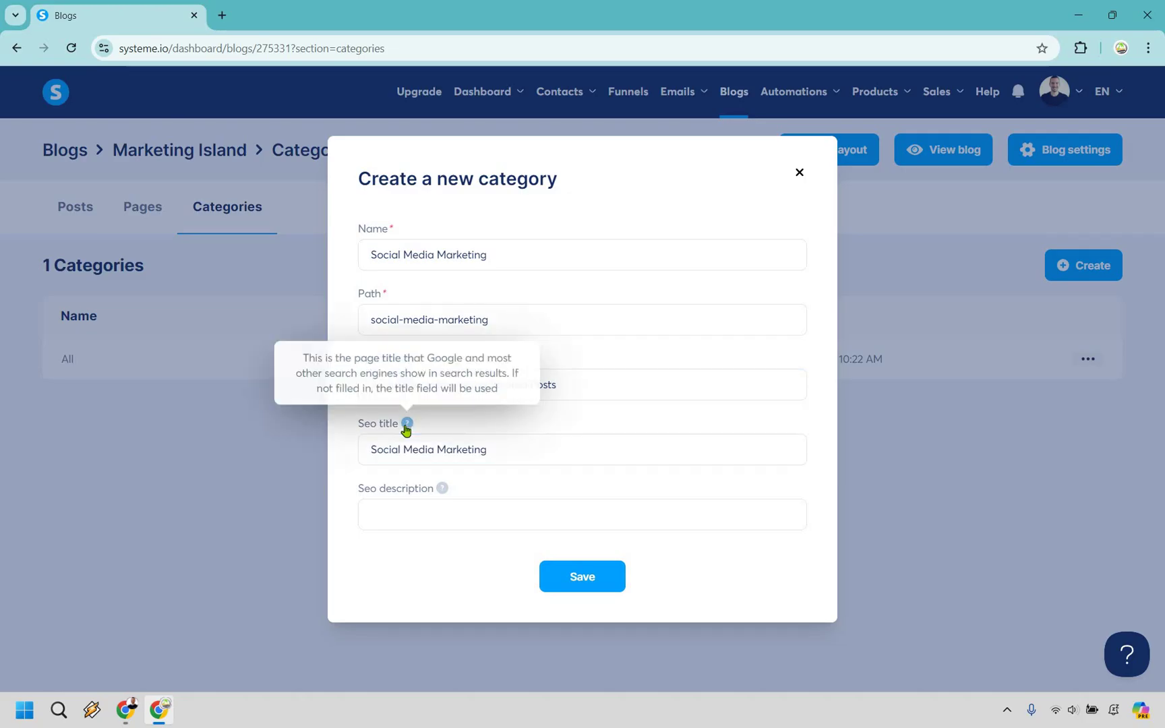
mouse_move(407, 423)
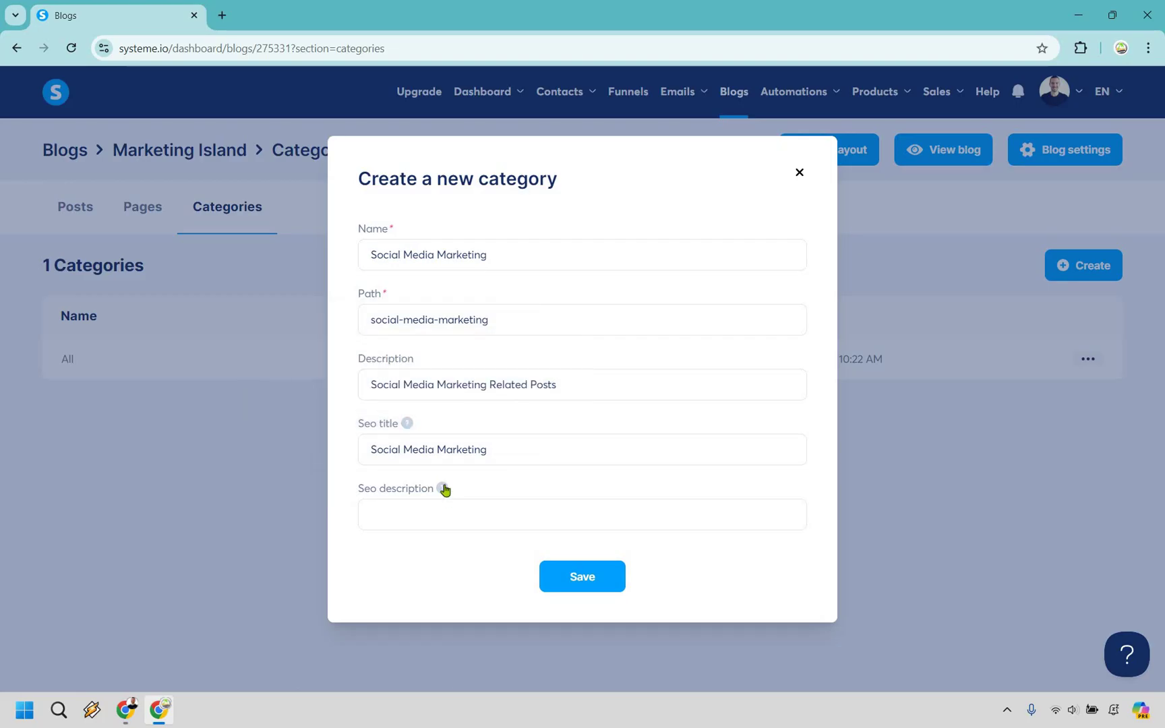
mouse_move(443, 488)
left_click(458, 520)
key("ctrl+v")
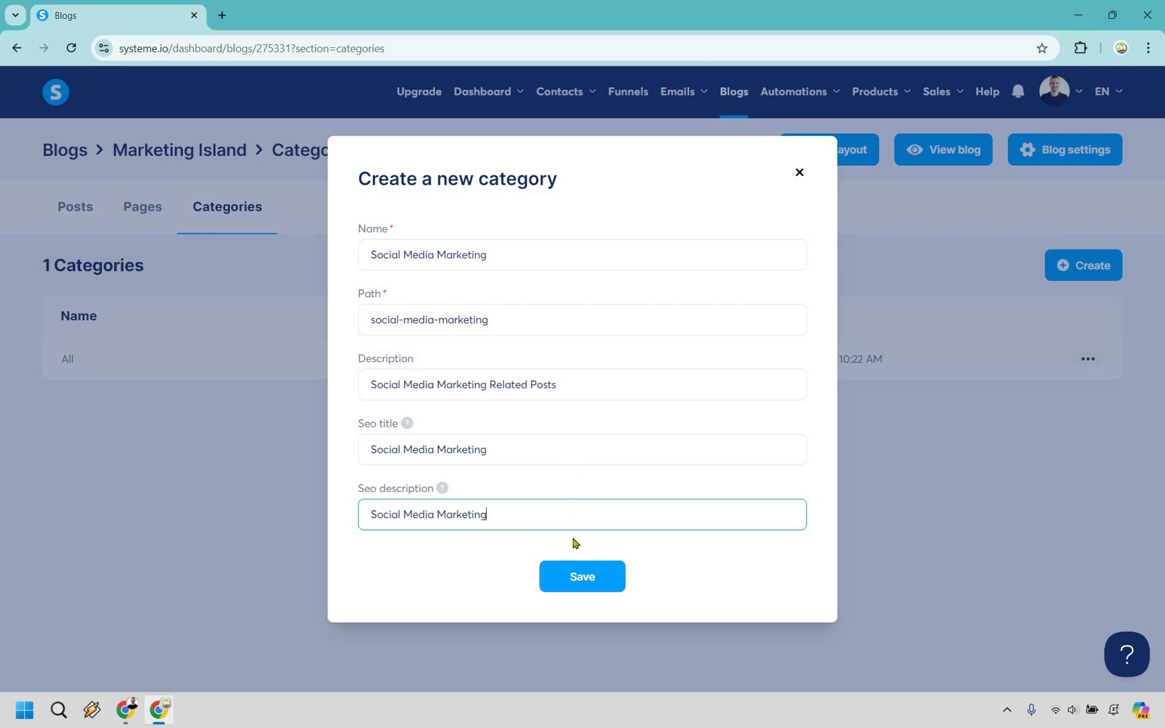
left_click(580, 584)
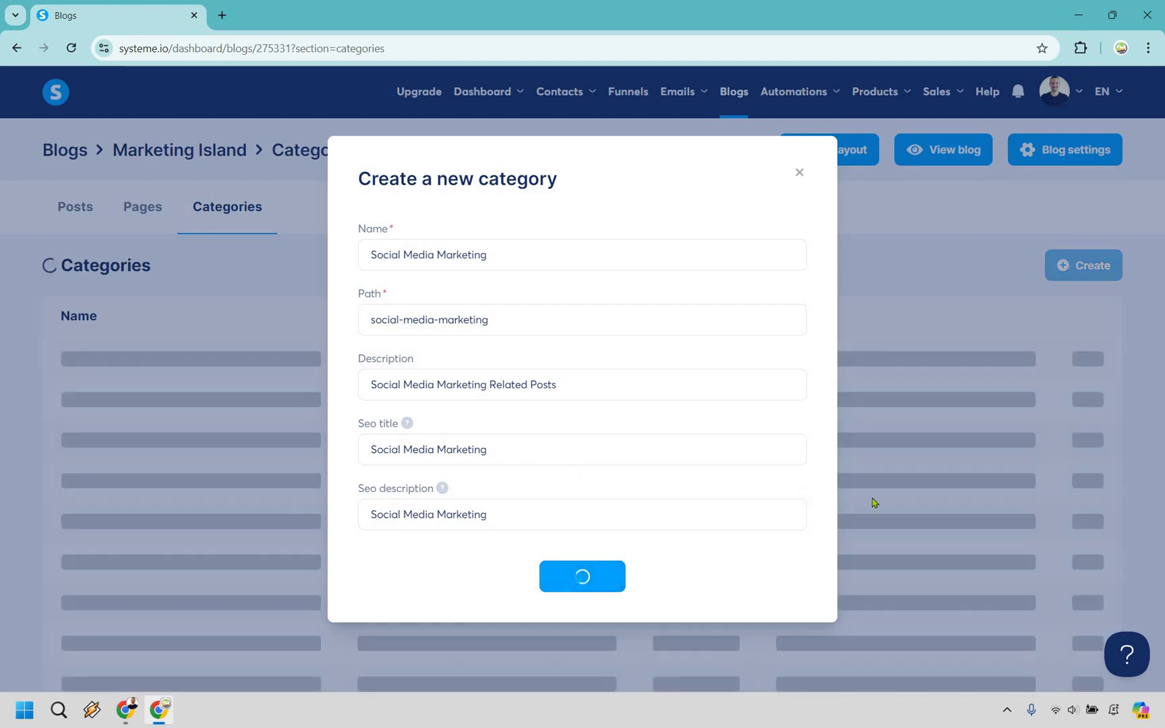
Step: Start another blog category named Email Marketing
left_click(1081, 266)
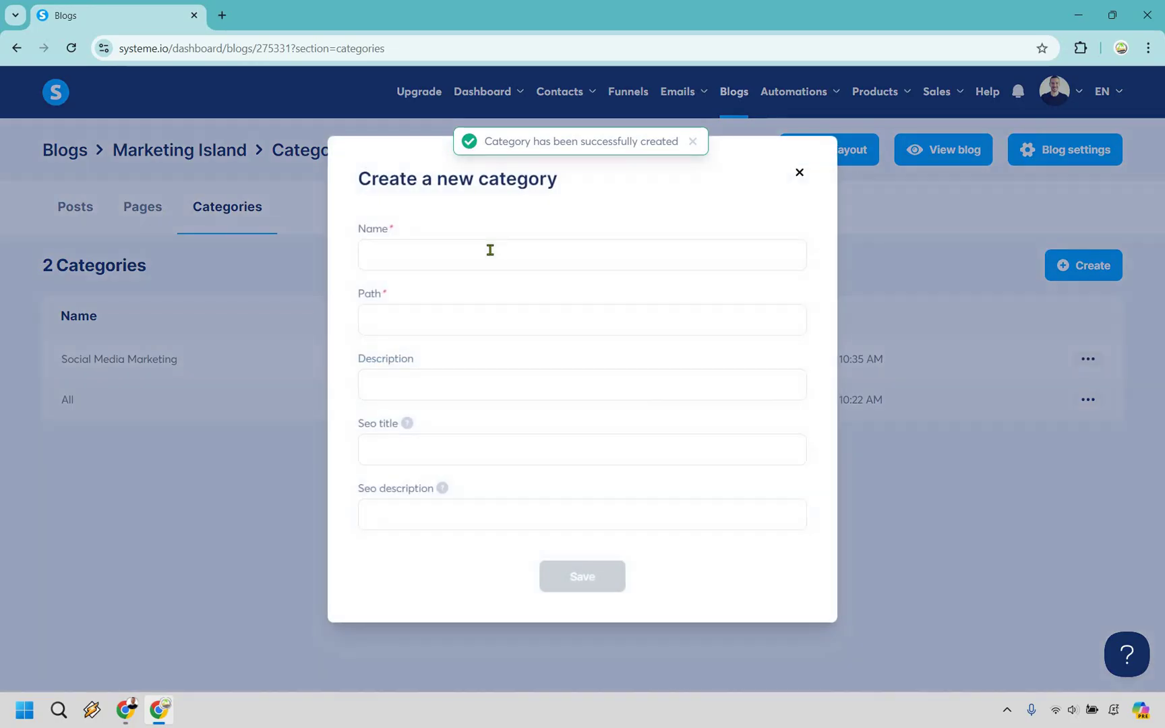
left_click(490, 250)
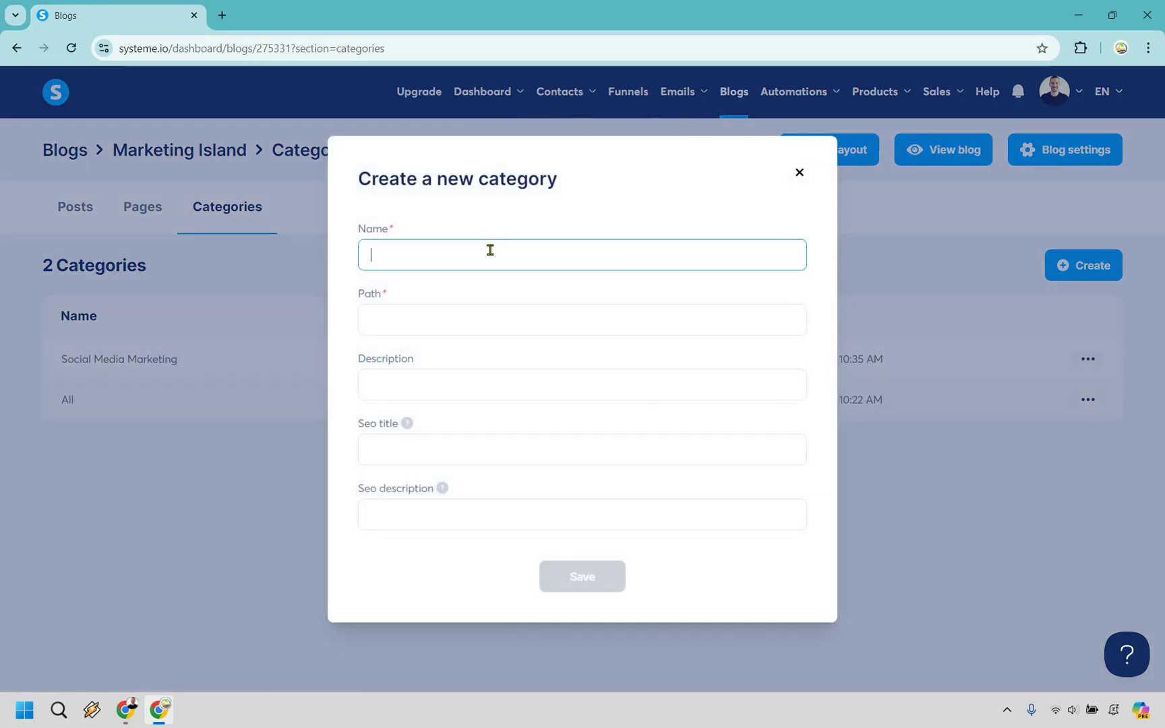
type("Email")
type("rketi")
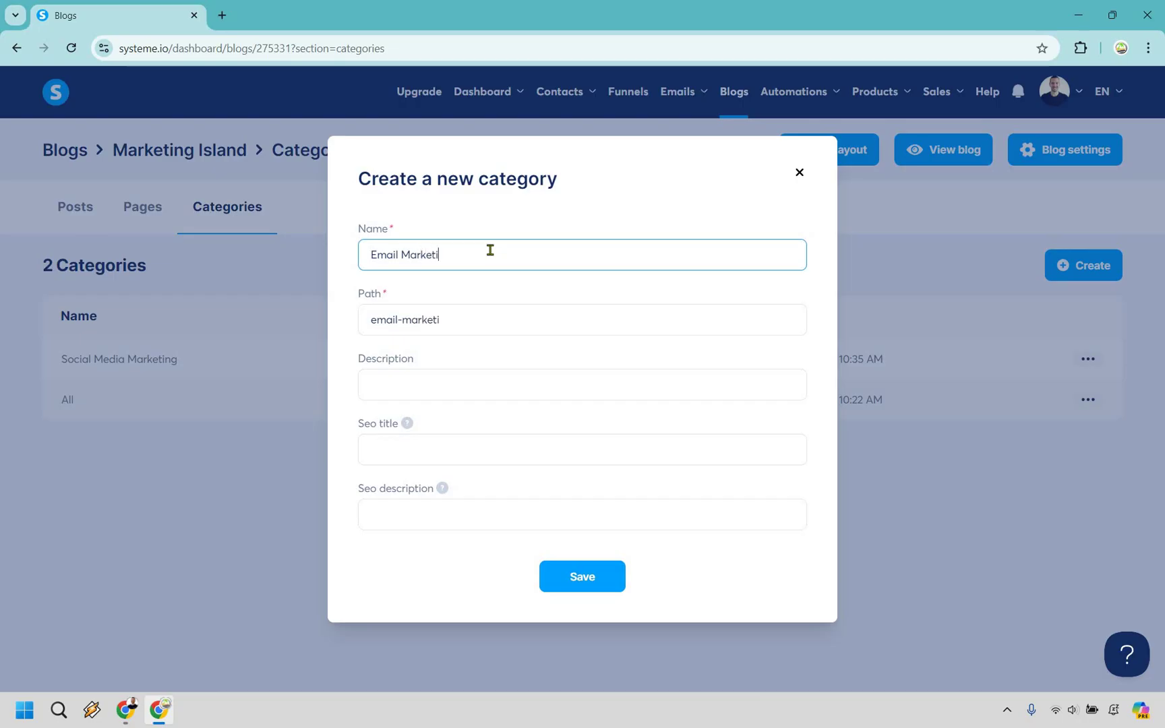
Step: Set the category's description, SEO title and SEO description to "Email Marketing" and save the category
key("ctrl+a")
key("Tab")
key("Tab")
key("ctrl+v")
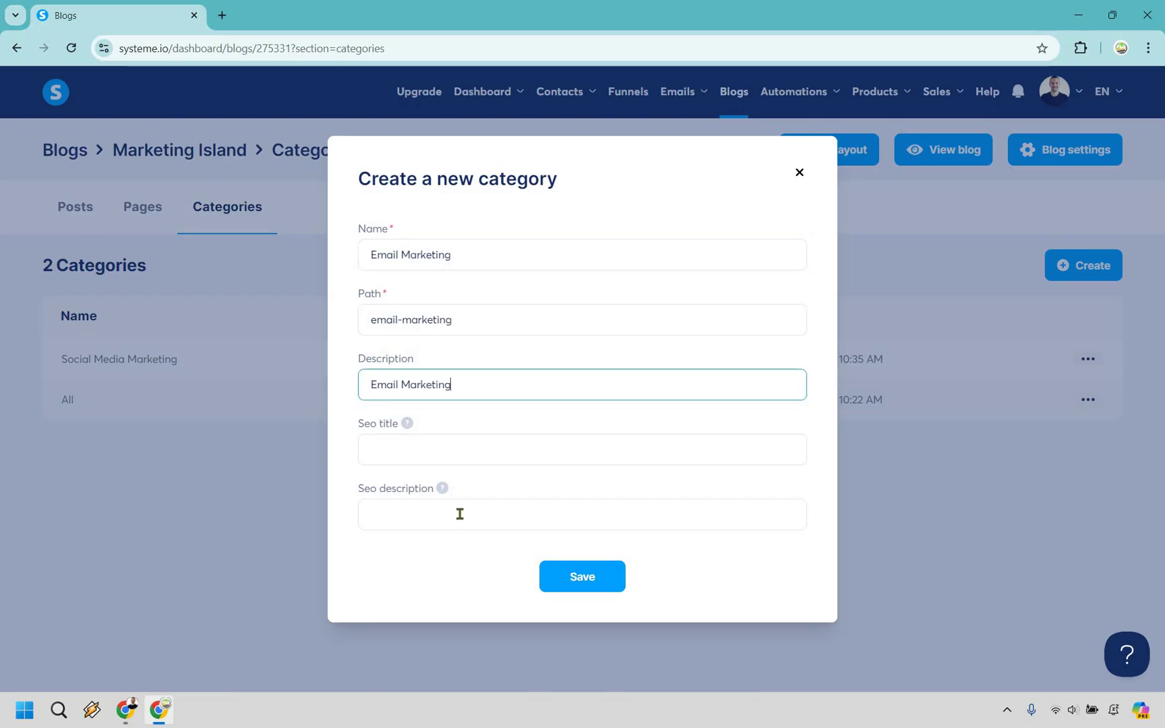
key("Tab")
key("ctrl+v")
key("Tab")
key("ctrl+v")
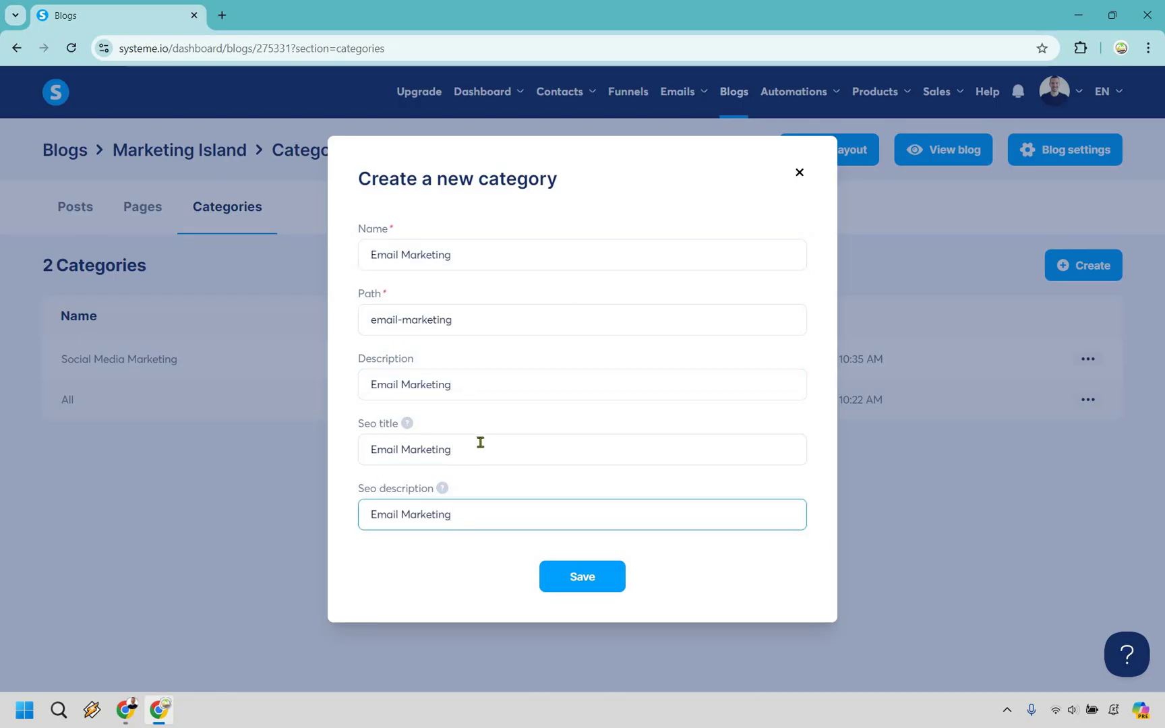
left_click(575, 590)
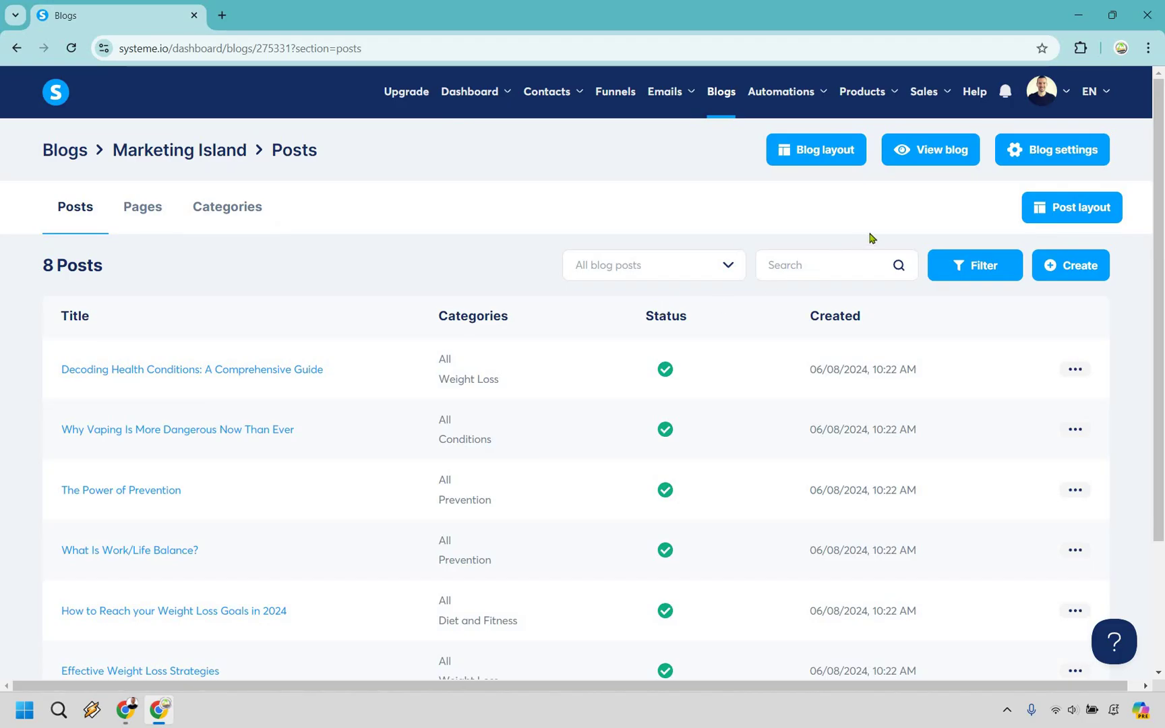
Step: Start a new blog post titled "YouTube Marketing 101", reusing the title as its short description
left_click(1076, 278)
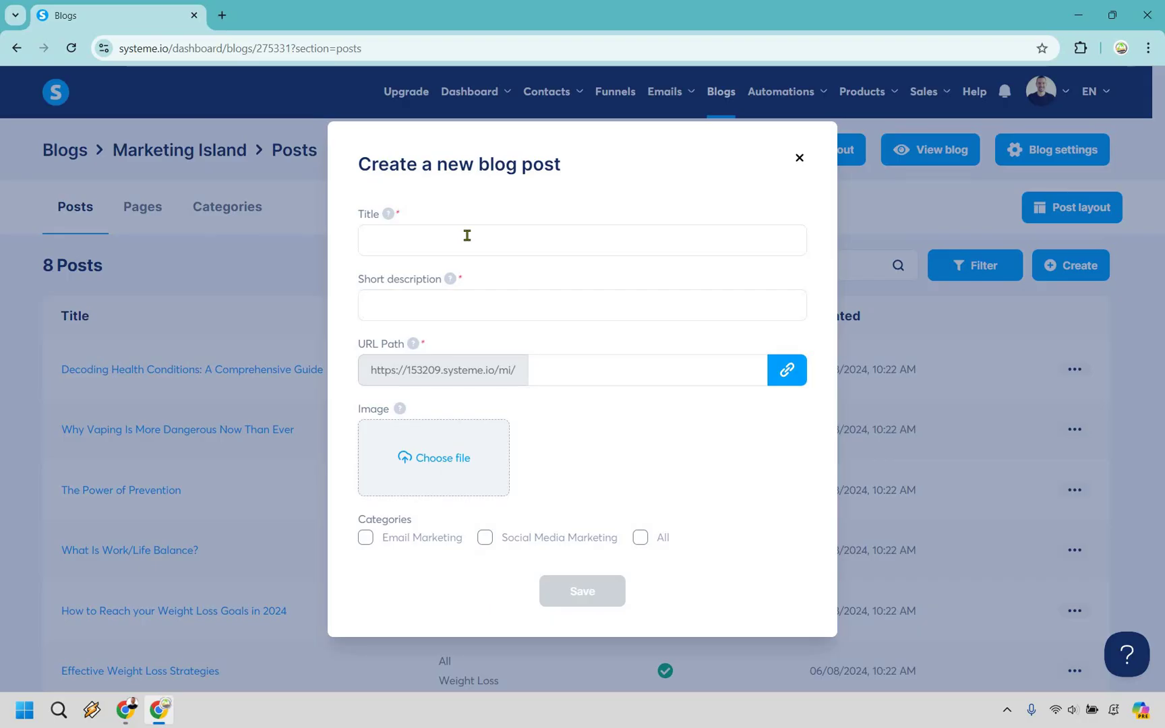
left_click(467, 235)
type("YouTube M")
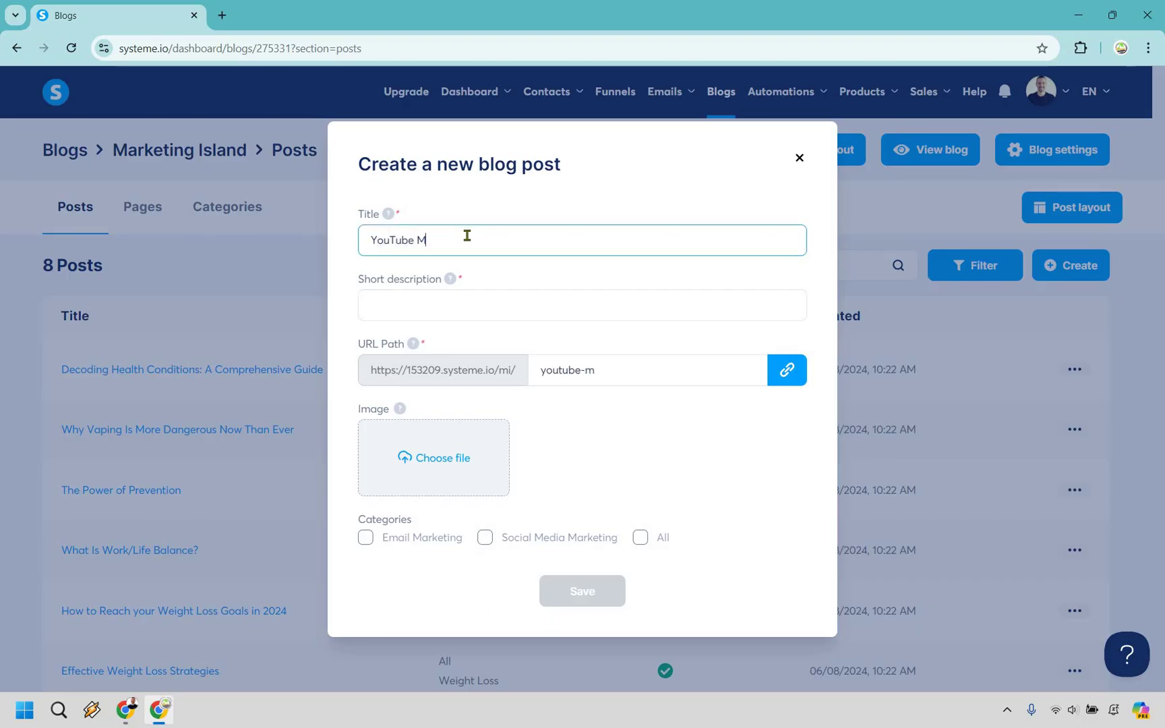
type("arketing 101")
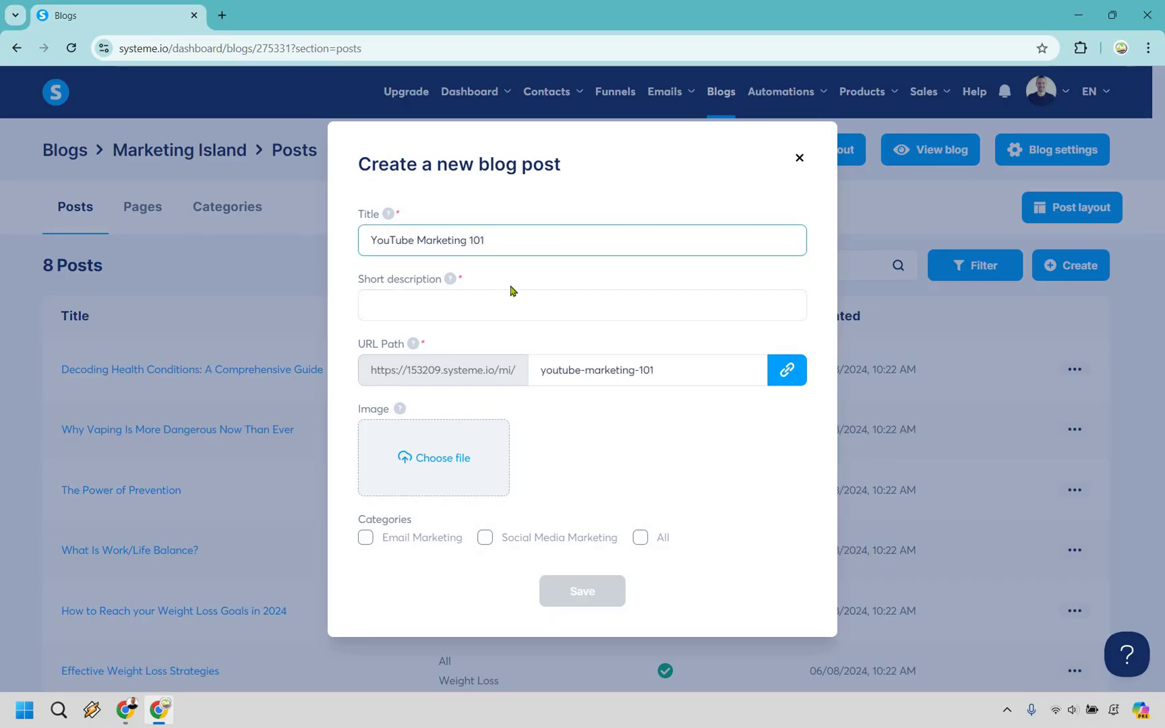
key("ctrl+a")
key("ctrl+c")
key("Tab")
key("ctrl+v")
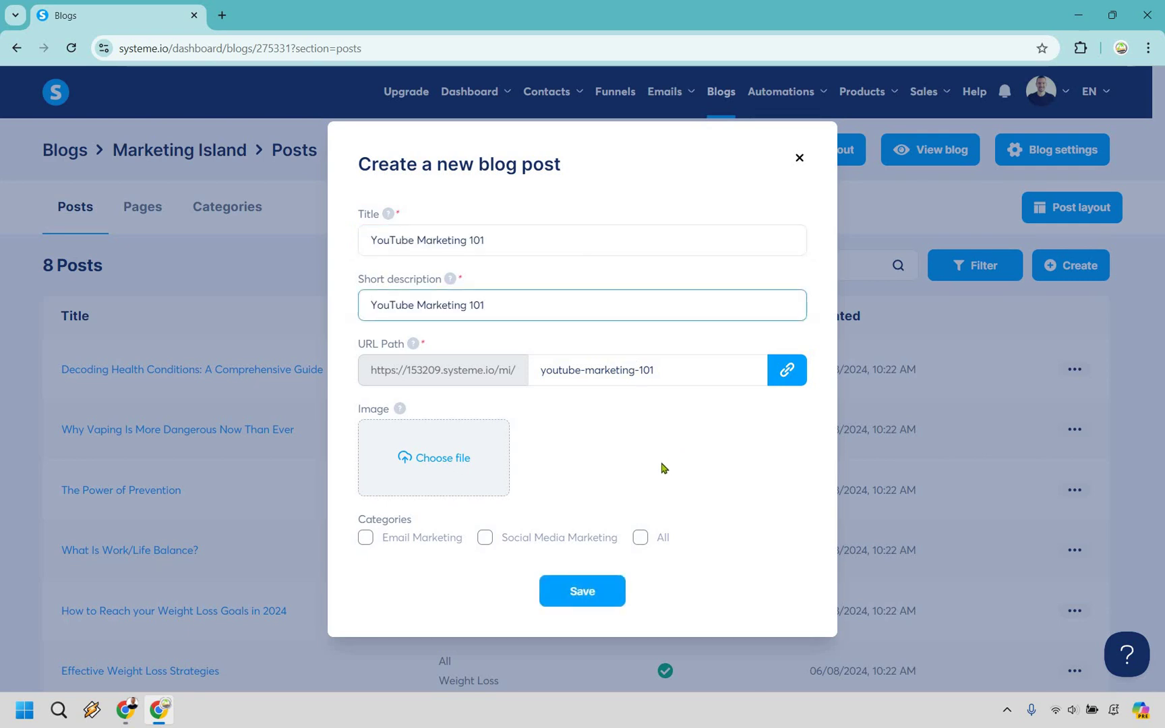
Step: Upload the overhead team-meeting photo as the post image, assign the Social Media Marketing category and save the post
left_click(442, 464)
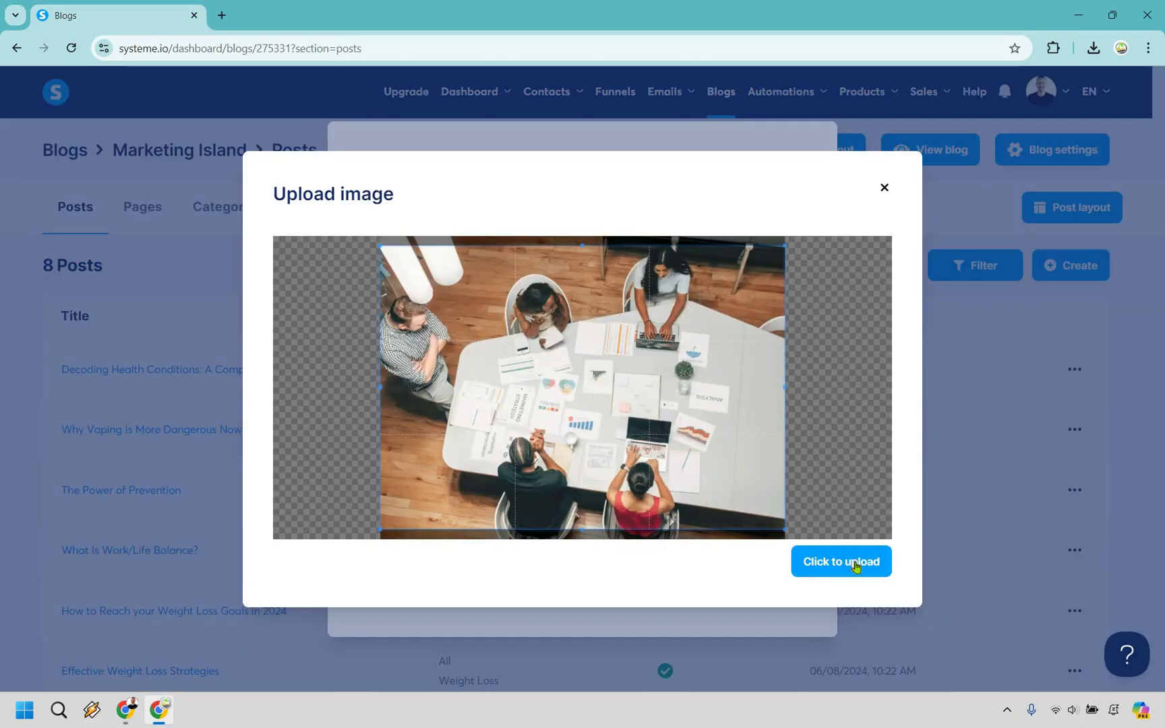
left_click(855, 565)
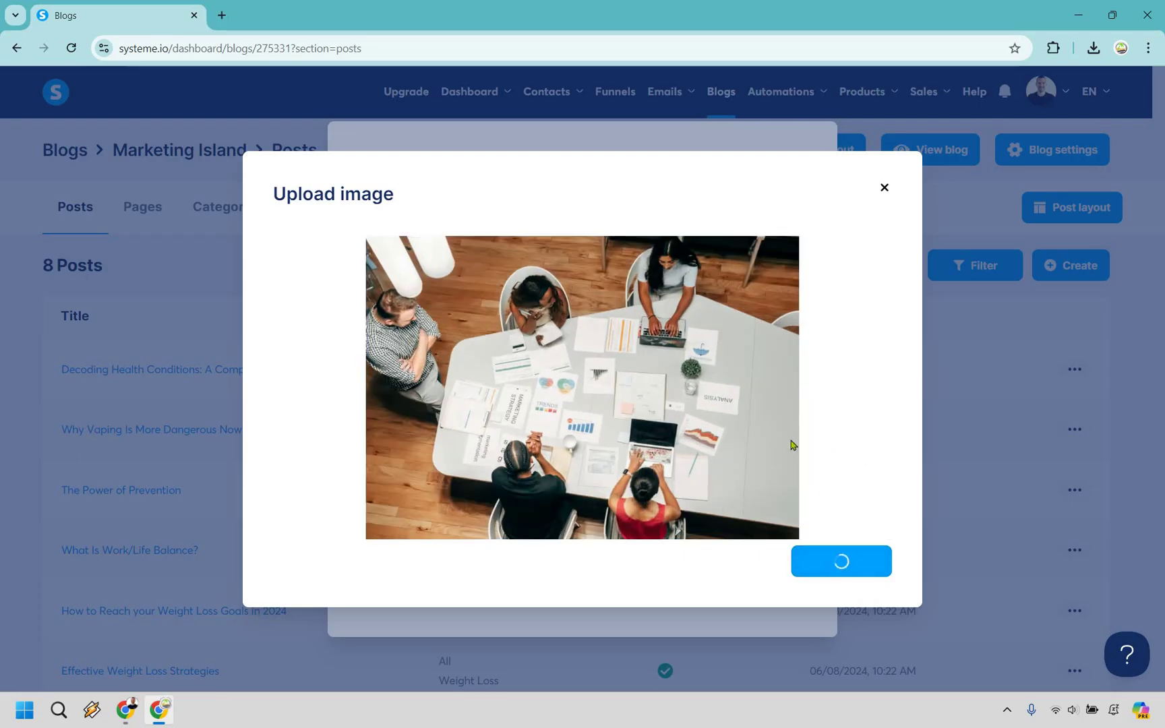
scroll(567, 536, "down", 2)
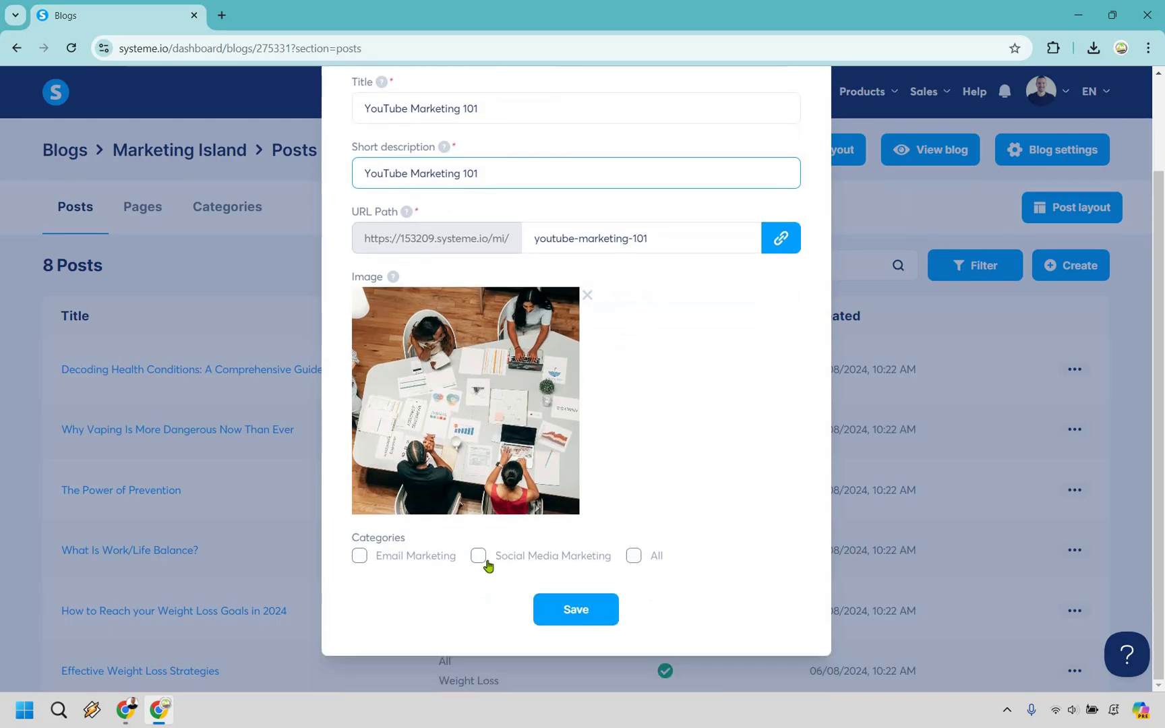
left_click(606, 554)
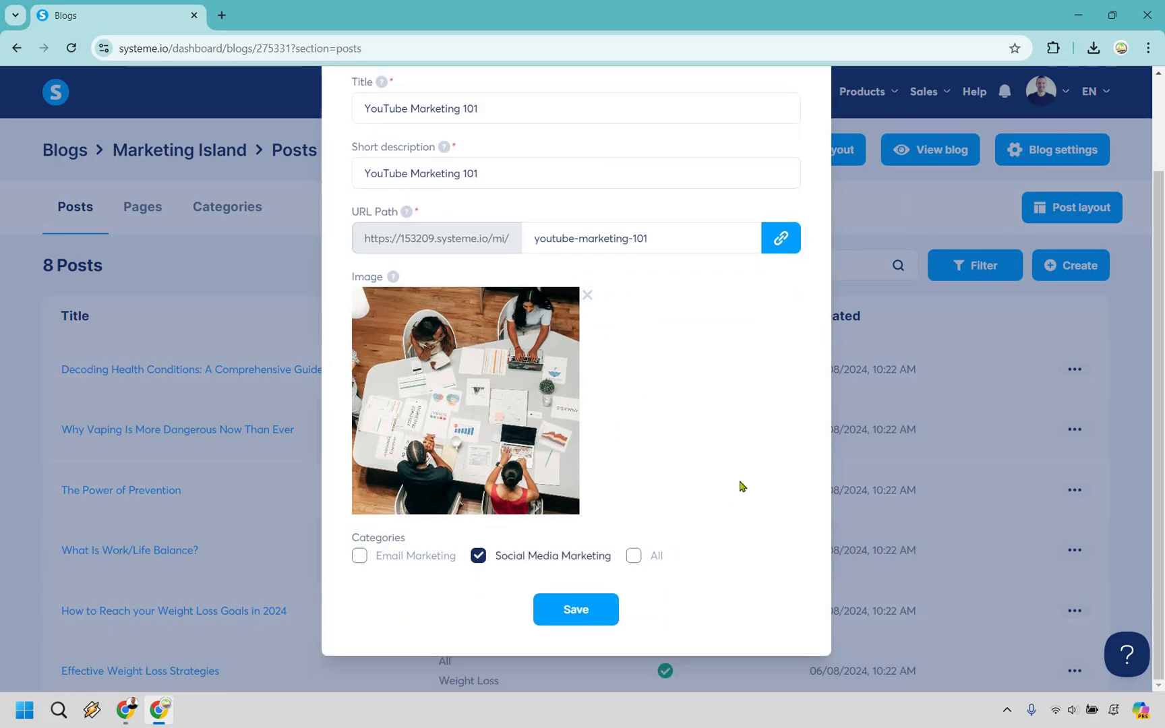
left_click(594, 602)
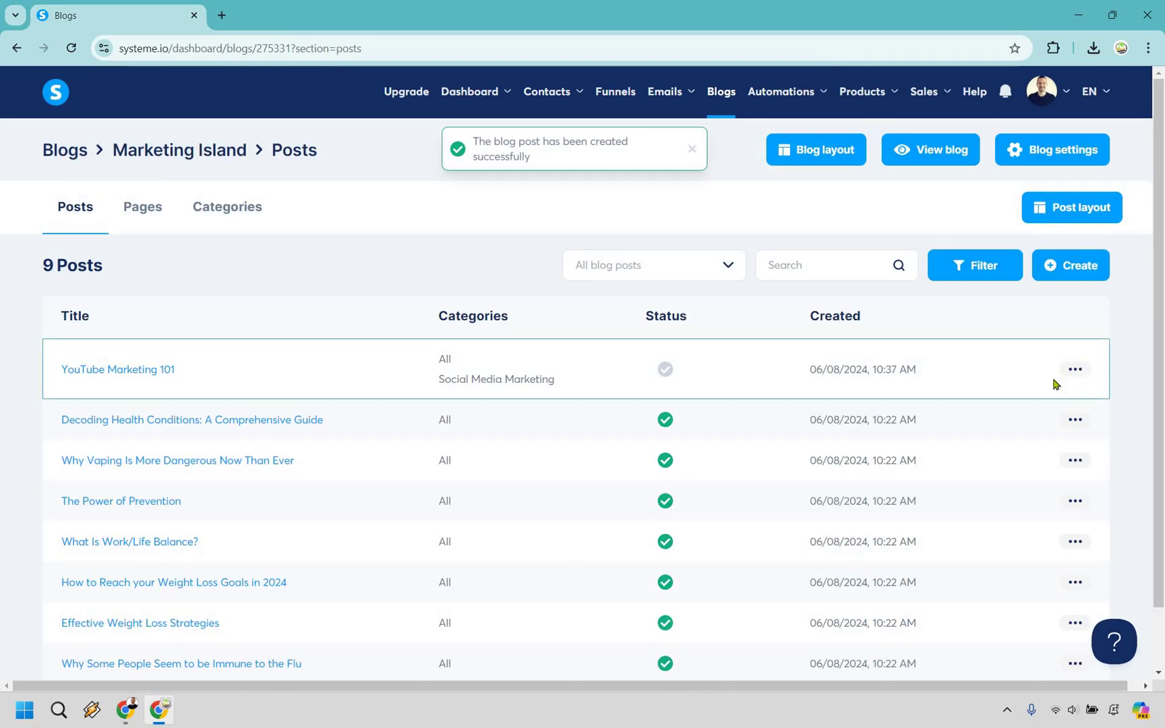
Step: Open the YouTube Marketing 101 post for editing and add a headline reading "YouTube Marketing 101" to its empty content area
left_click(1075, 369)
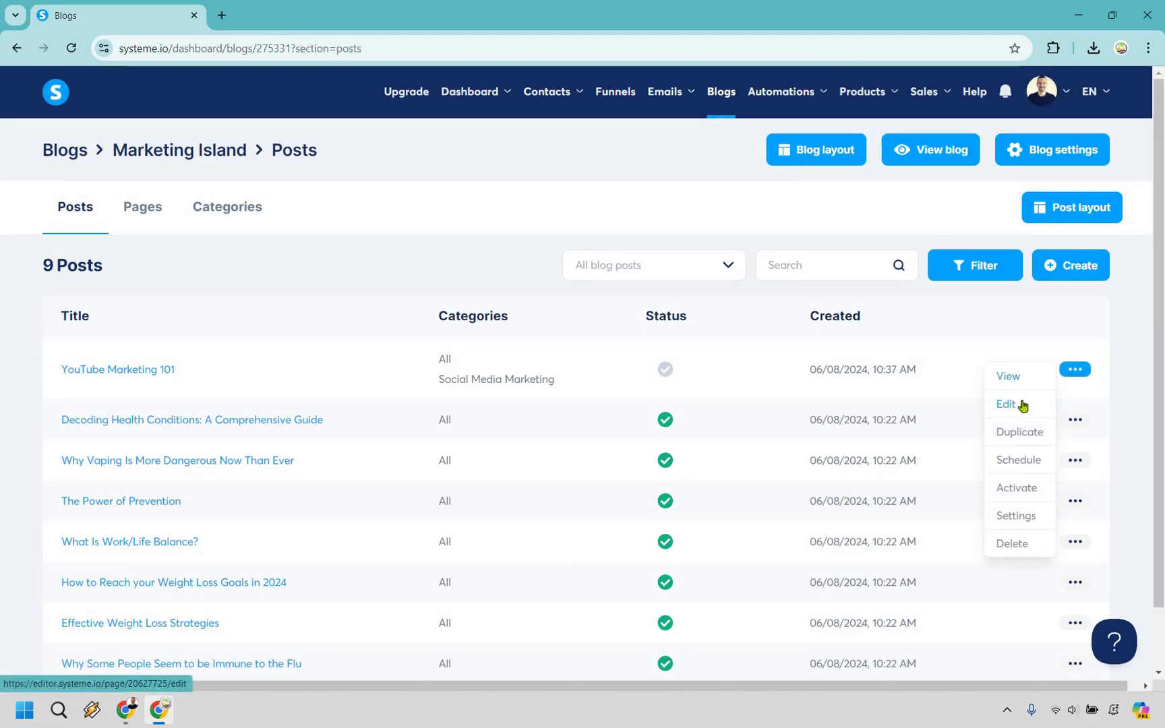
left_click(1023, 404)
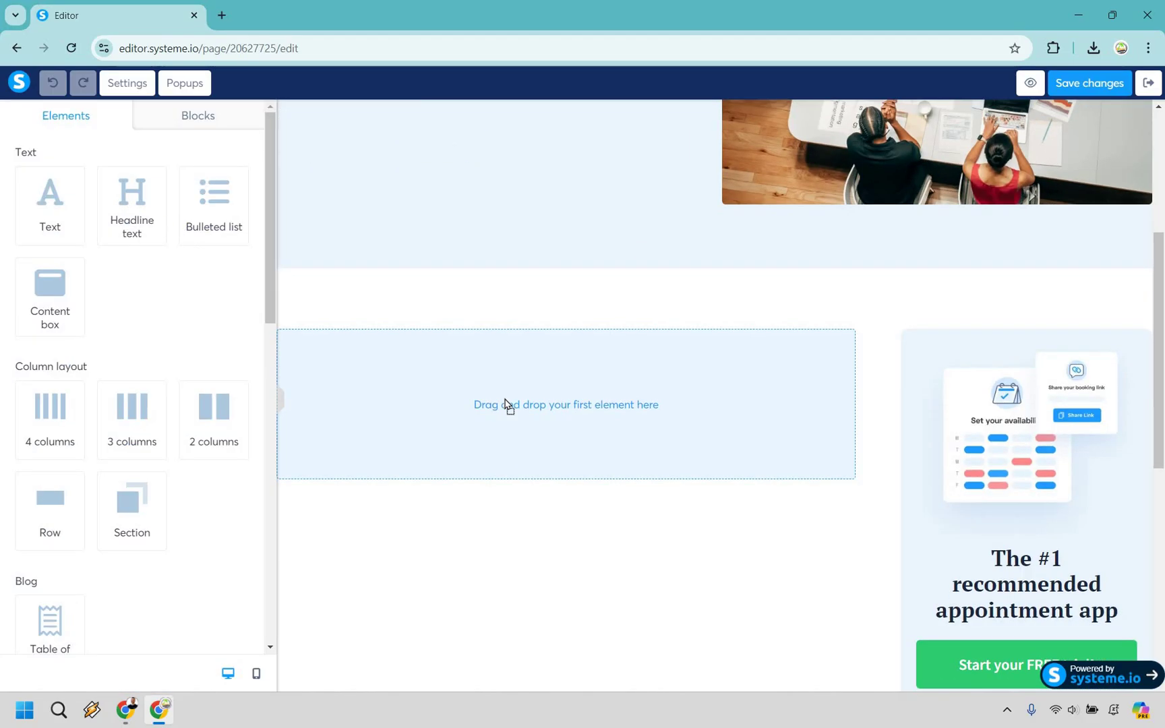
left_click_drag(132, 202, 554, 390)
double_click(552, 394)
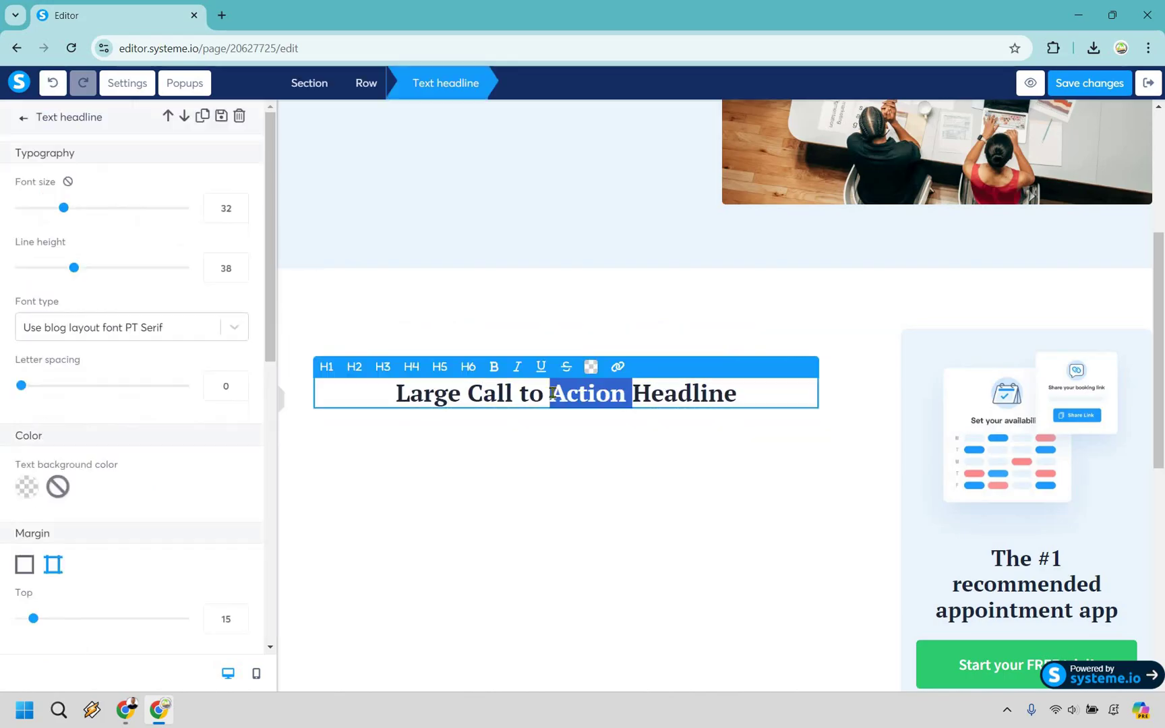
triple_click(552, 393)
type("You")
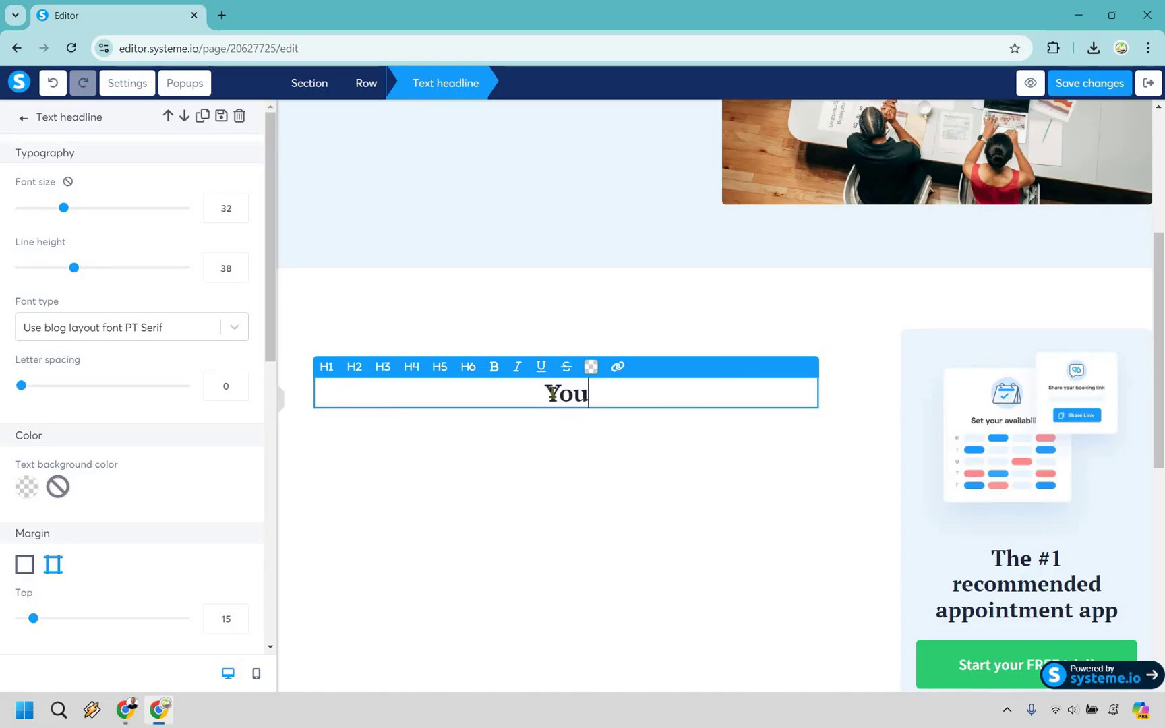
type("Tube Marketing 101")
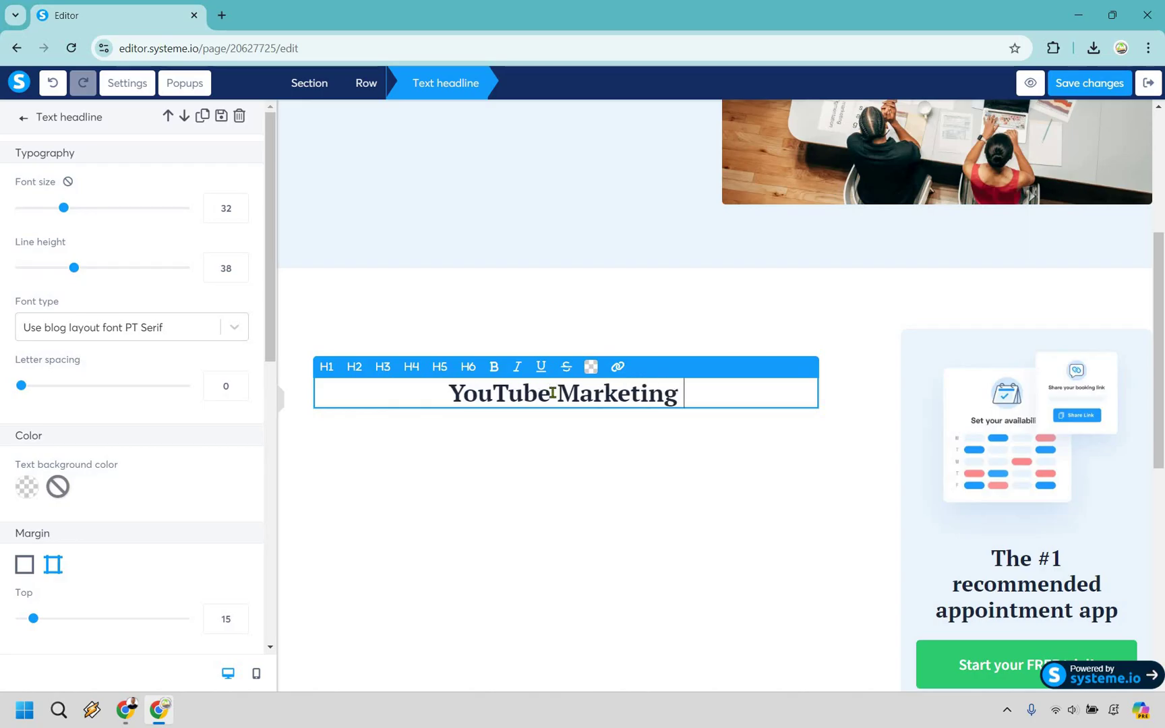
left_click(515, 494)
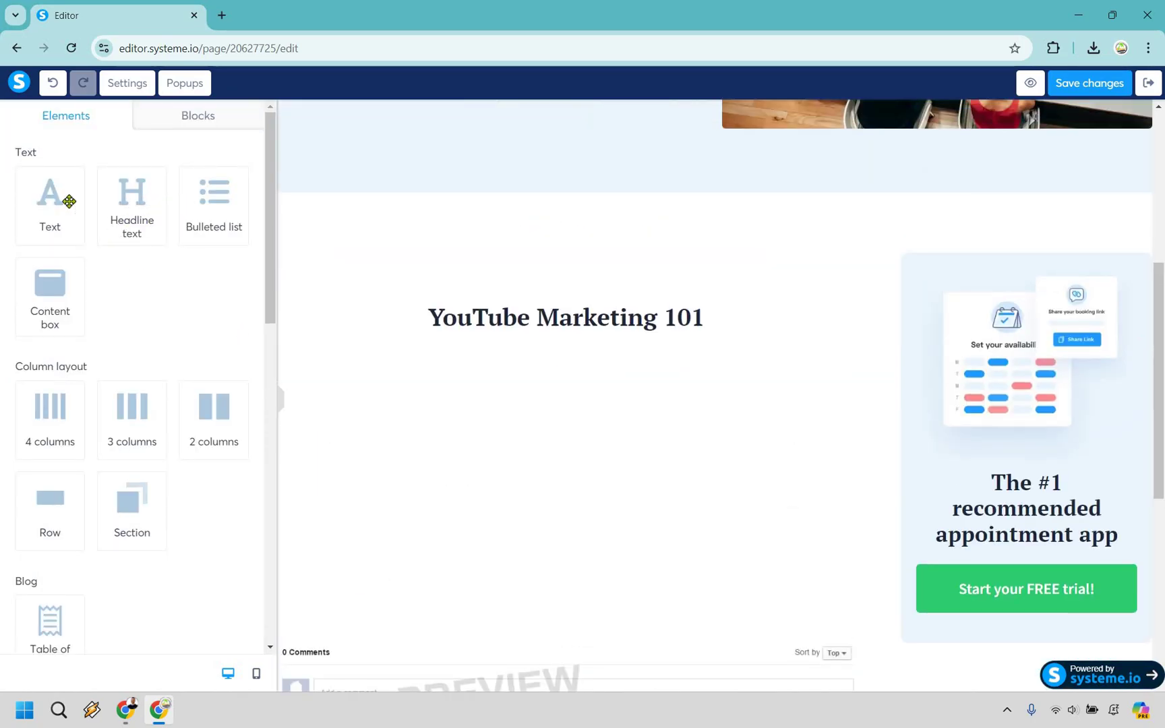
Step: Add a left-aligned text element reading "Add your text" below the headline
left_click_drag(64, 201, 593, 384)
type("Add your tes")
type("t")
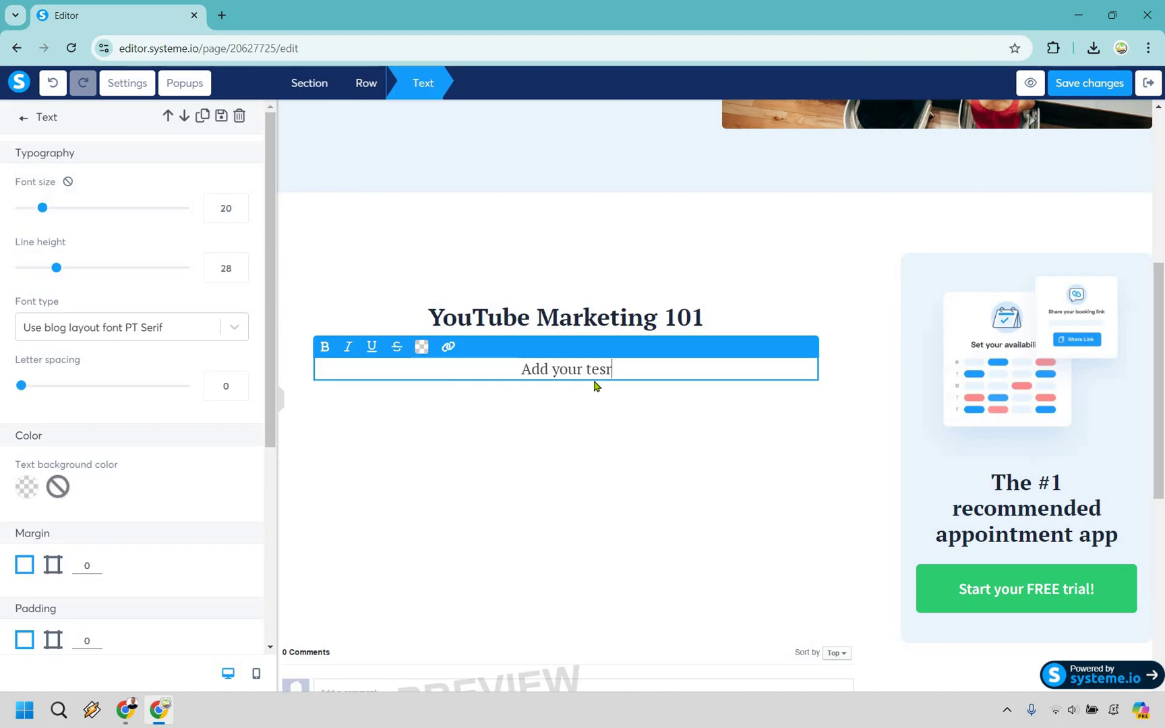
key("BackSpace")
key("BackSpace")
type("xt")
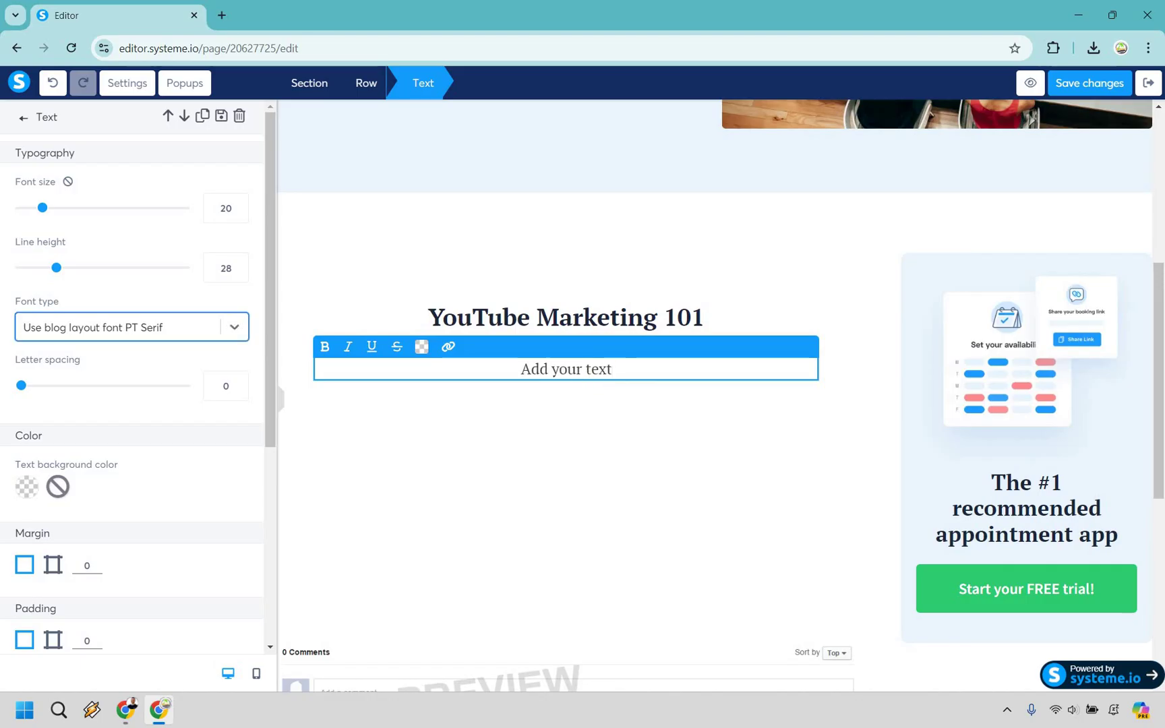
scroll(202, 350, "down", 3)
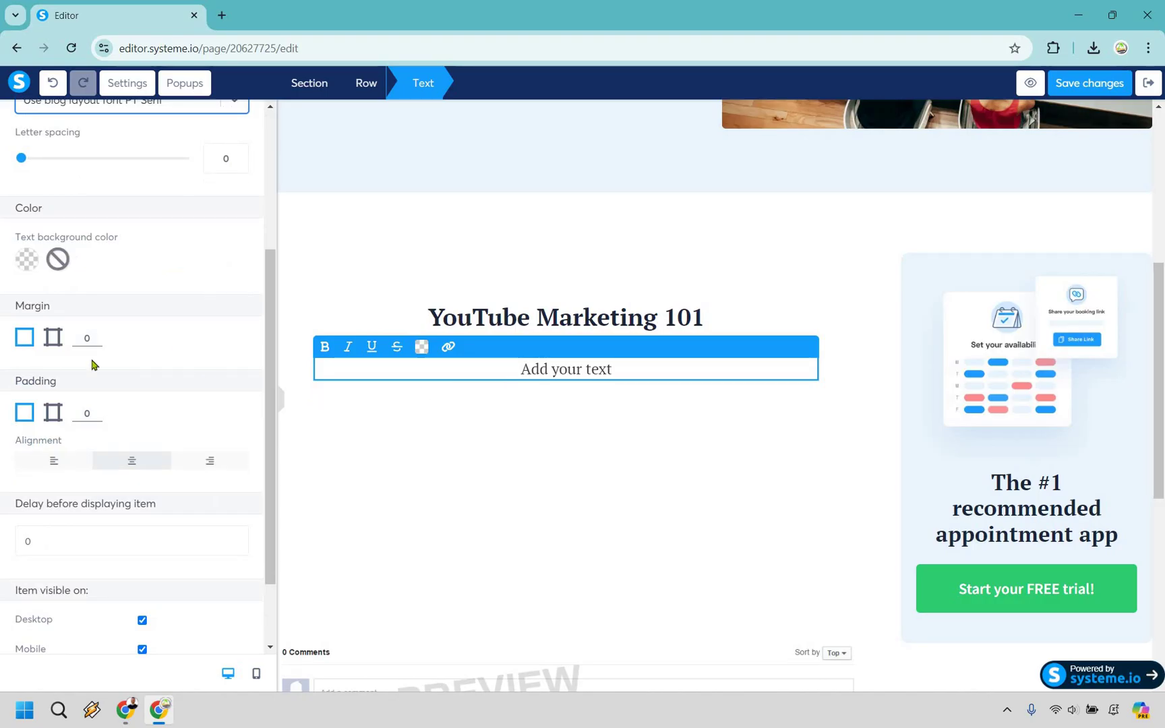
scroll(49, 376, "down", 1)
left_click(54, 367)
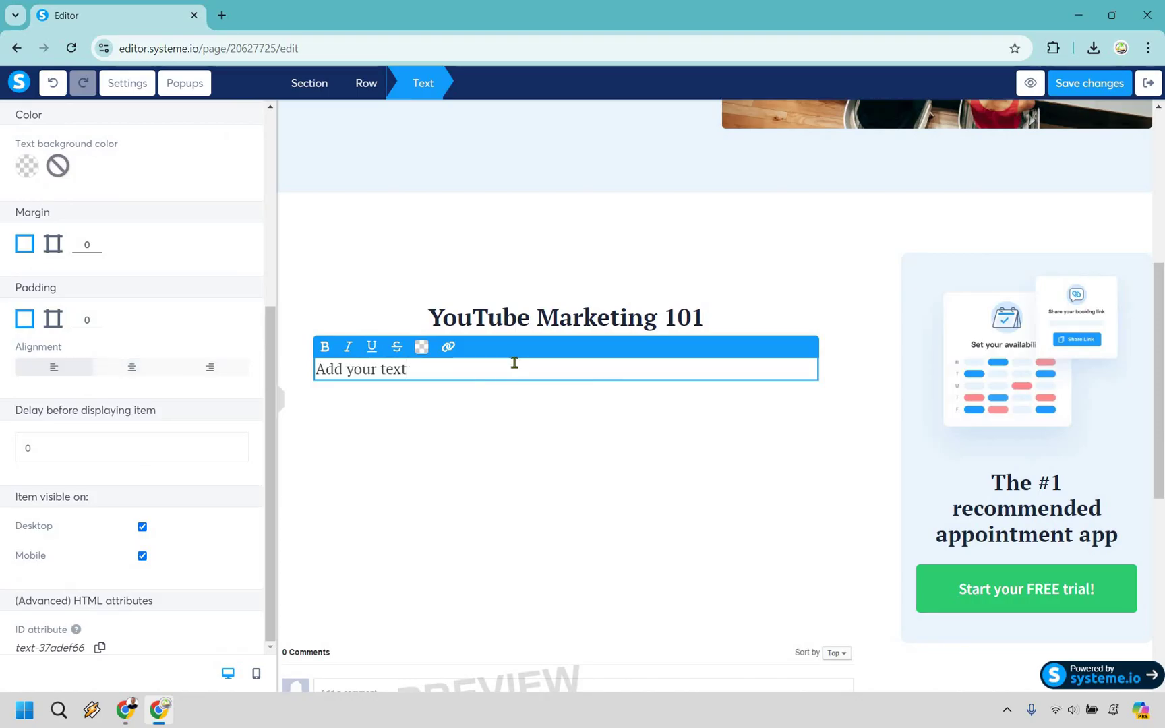
Step: Extend the body text to "Add your text for your blog post." and add a separate paragraph reading "Continue"
type("for your blog pos")
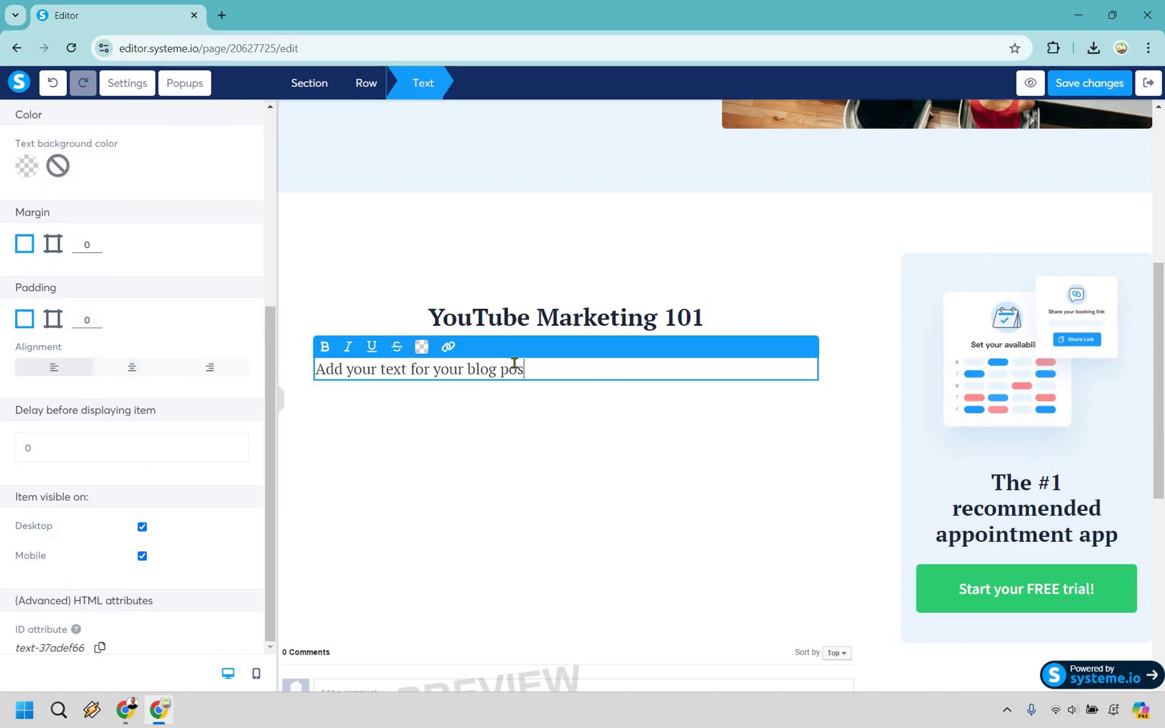
type("t.")
key("Return")
key("Return")
type("Continue")
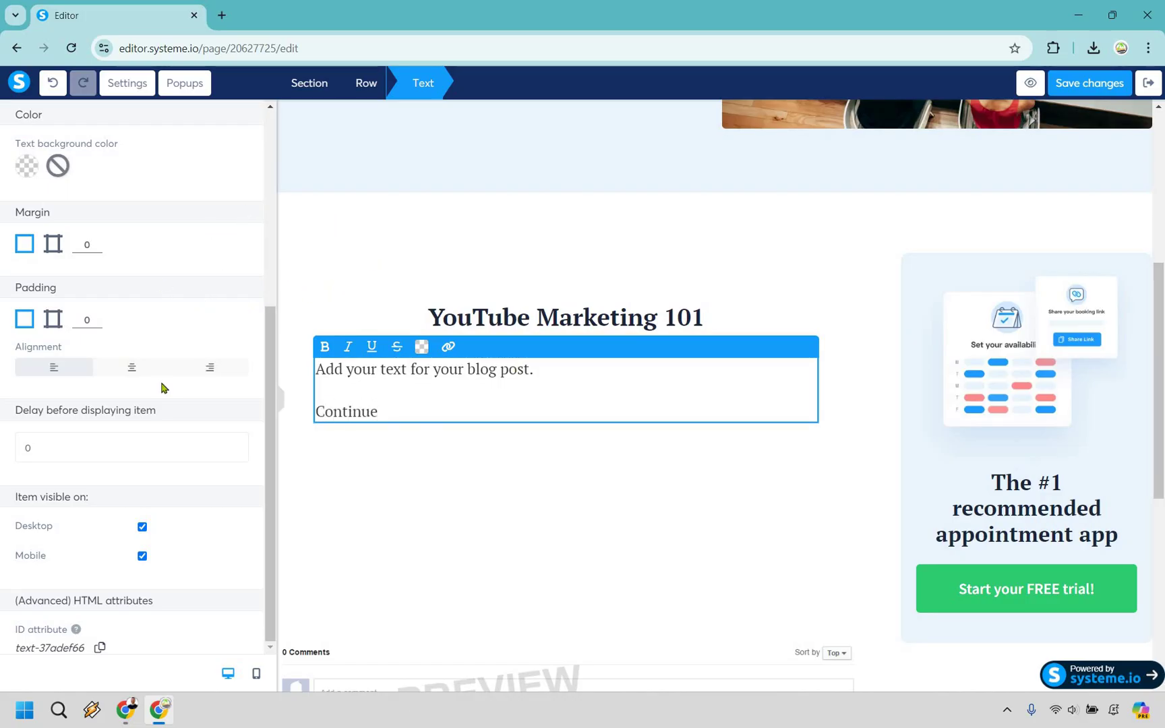
key("Escape")
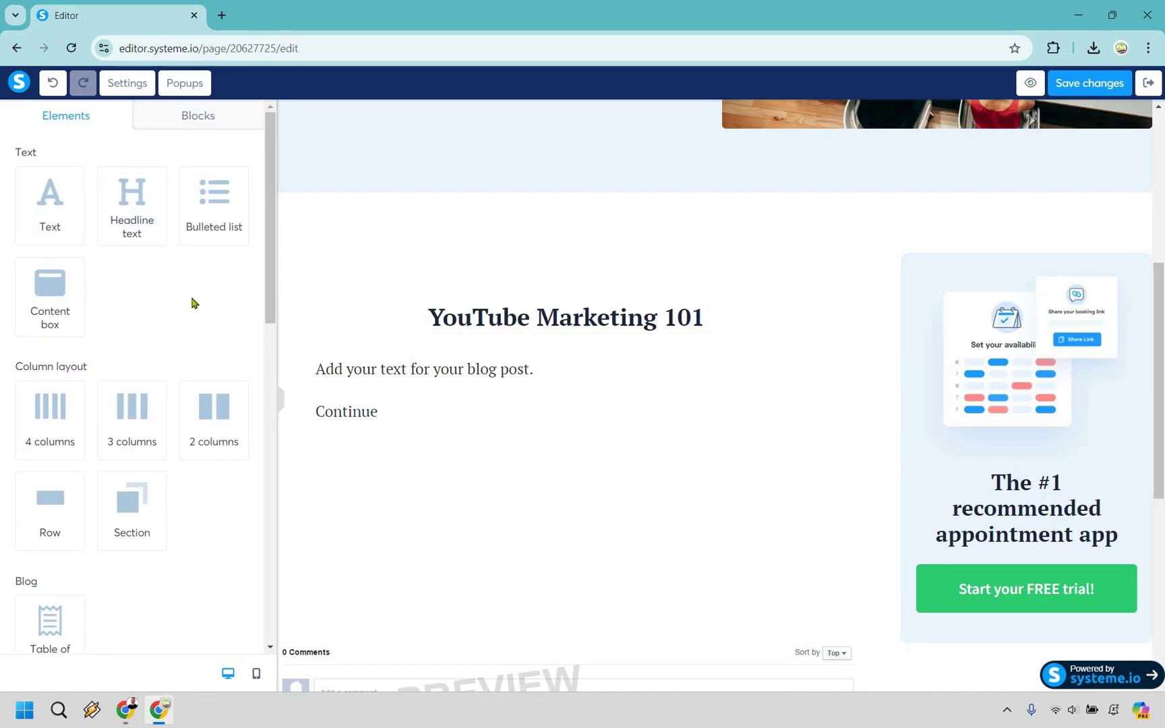
Step: Save the edited post and activate it immediately from the blog's post list
scroll(192, 303, "down", 3)
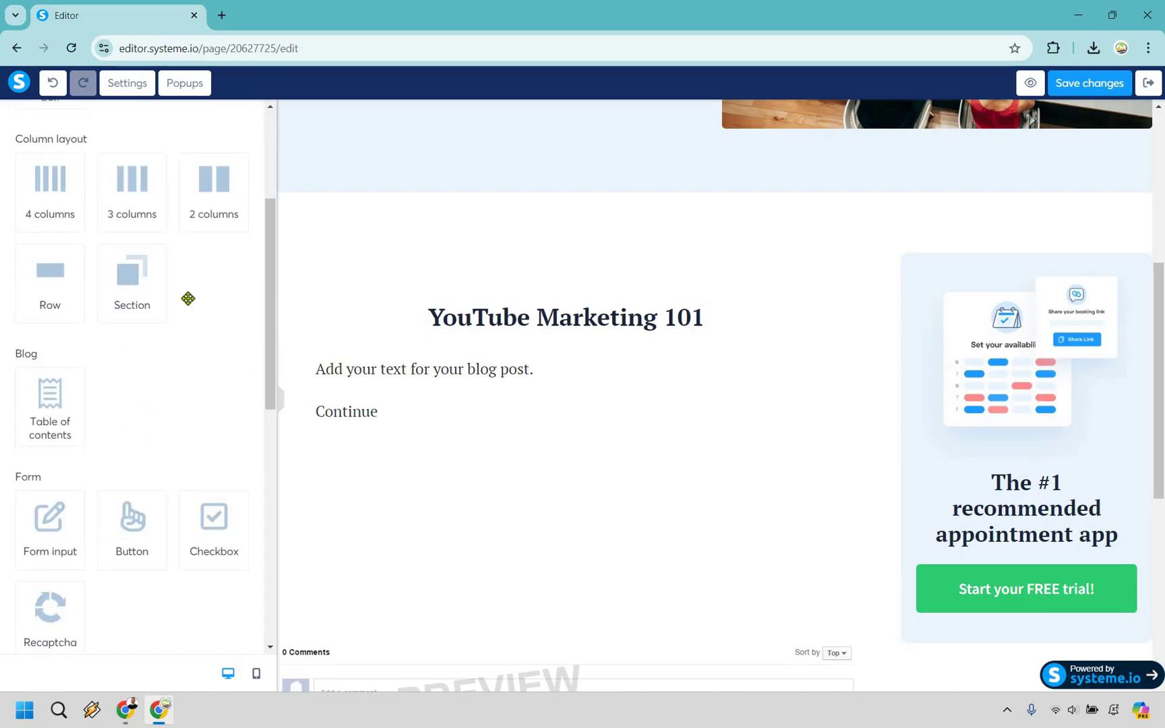
scroll(188, 298, "down", 5)
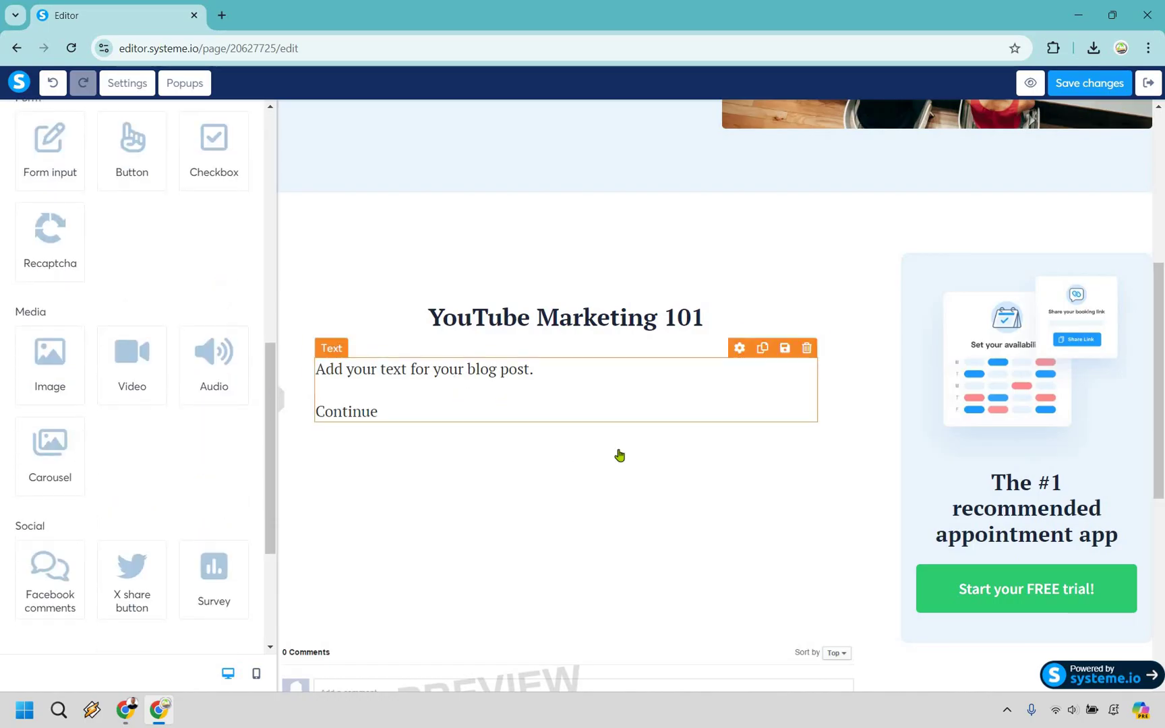
scroll(588, 408, "up", 5)
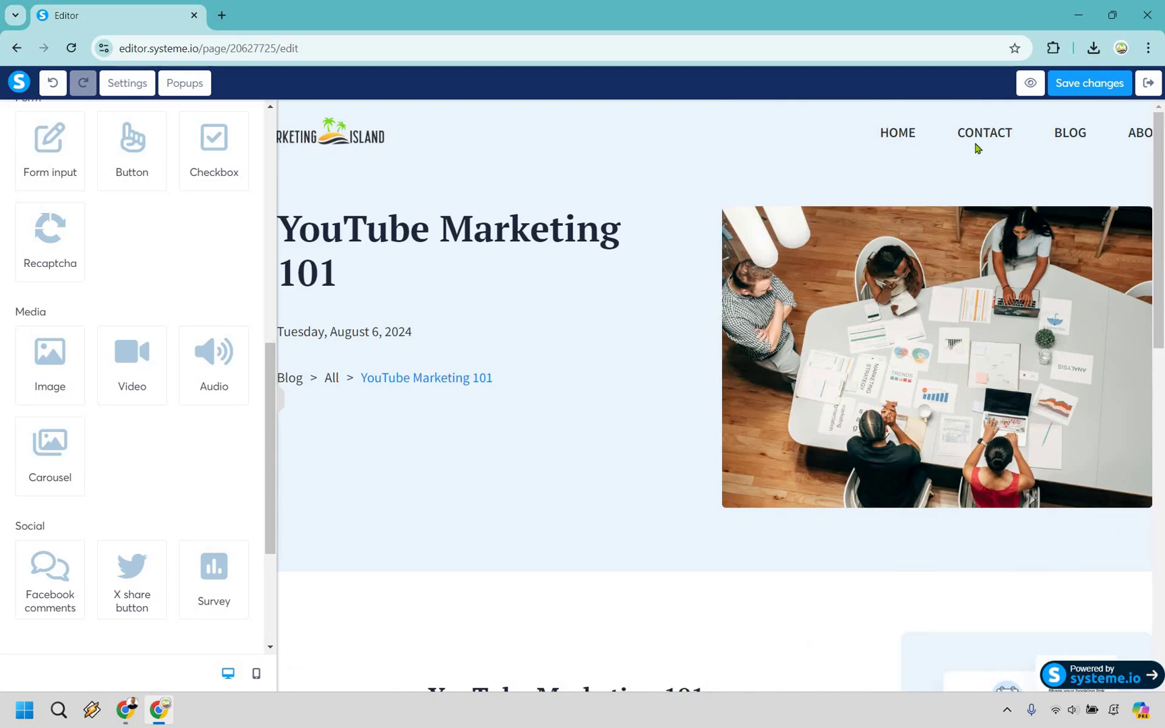
left_click(1102, 83)
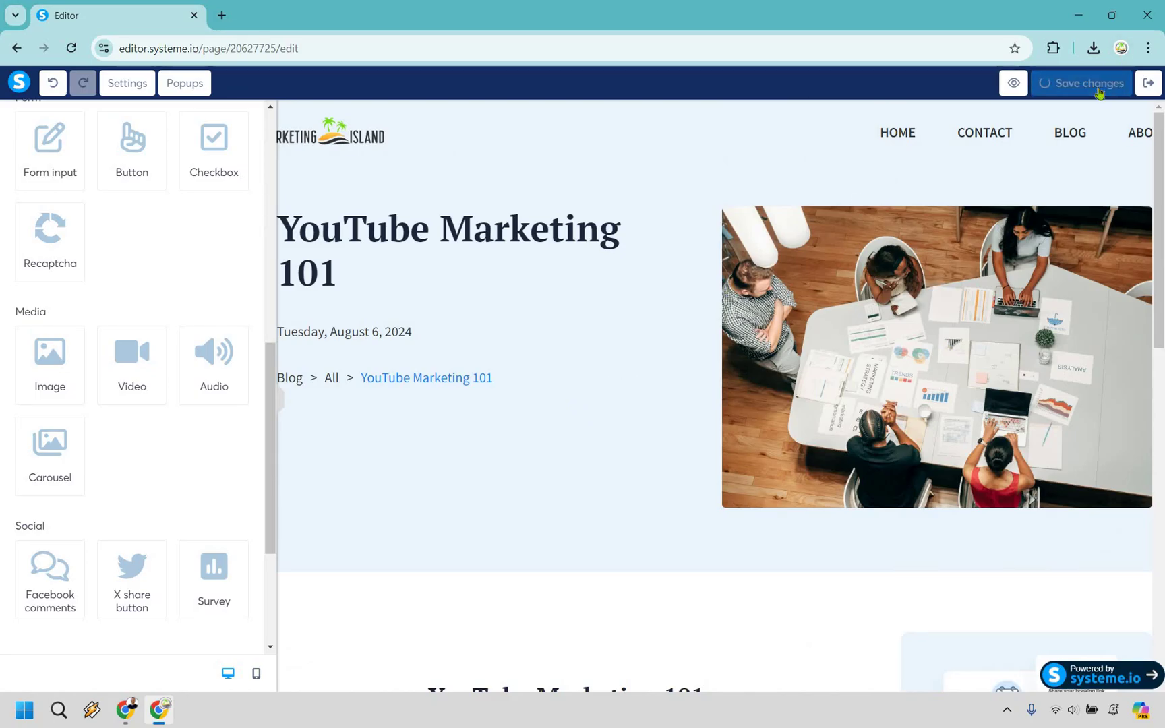
left_click(1149, 83)
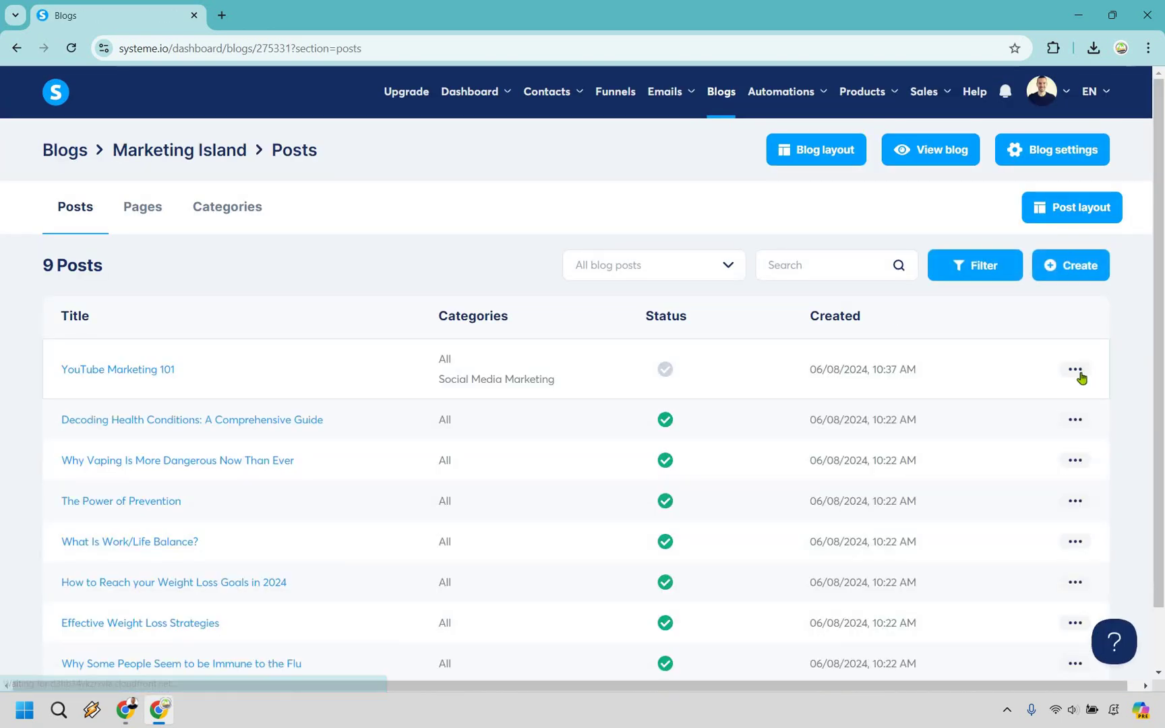
left_click(1079, 374)
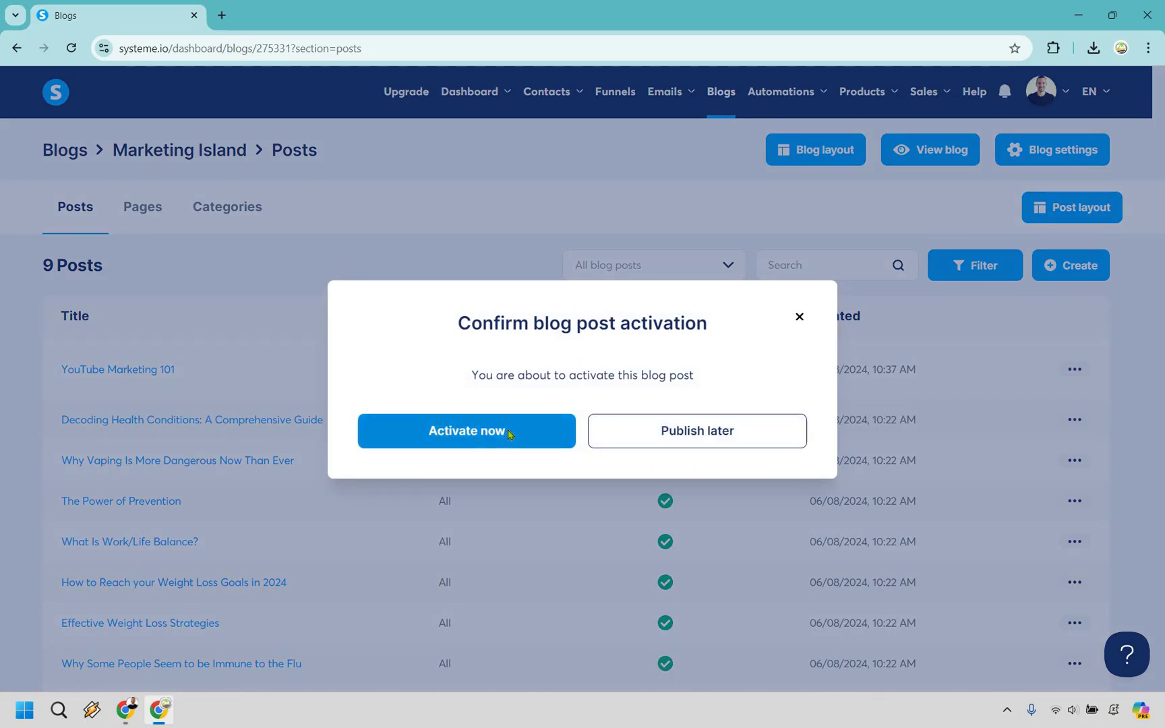
left_click(510, 435)
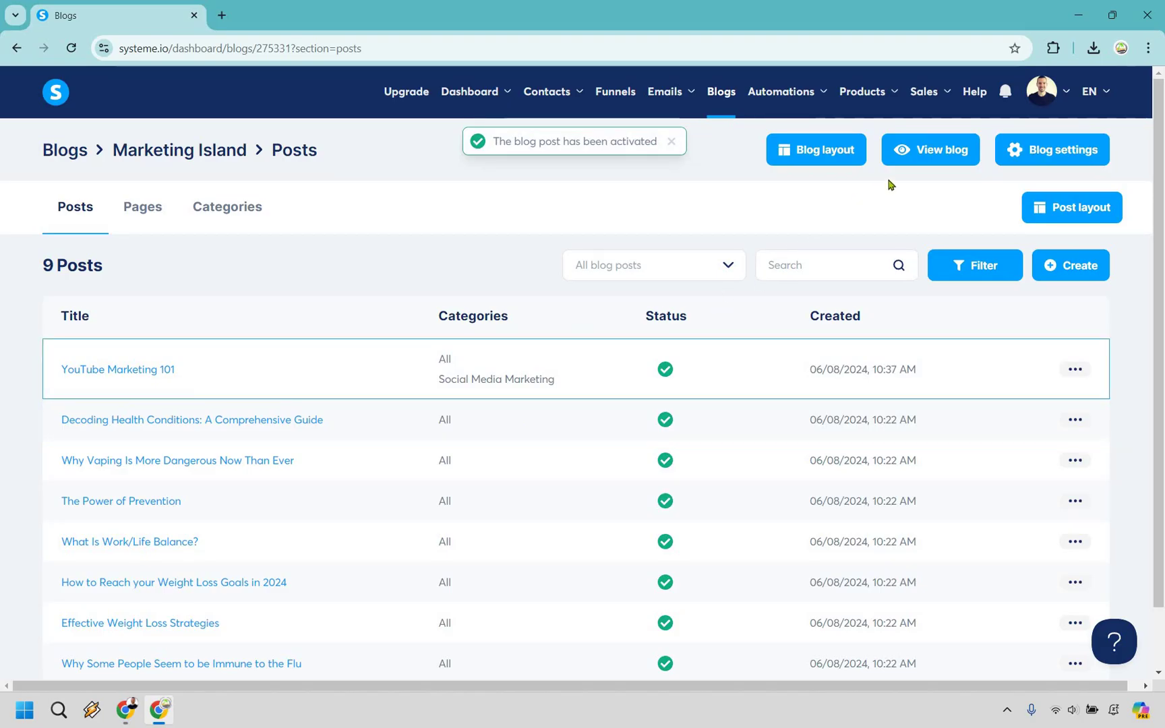
Step: View the live blog's home page, check its post listings and open the YouTube Marketing 101 post to review its content
left_click(914, 151)
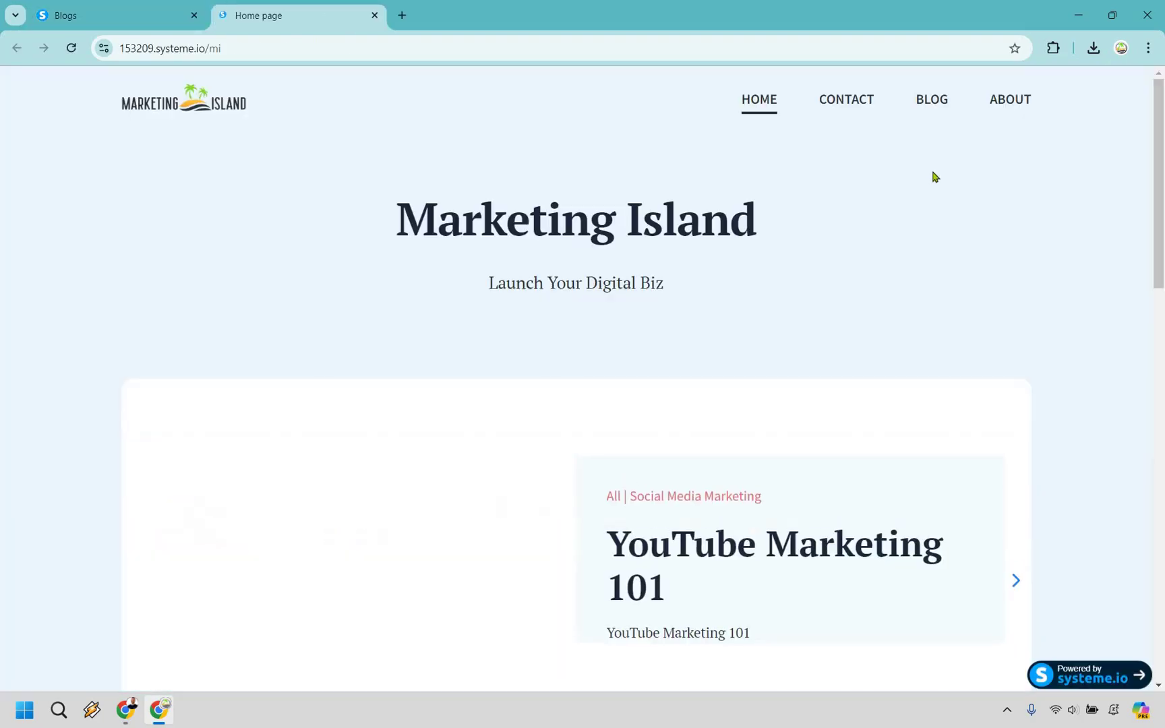
scroll(358, 335, "down", 2)
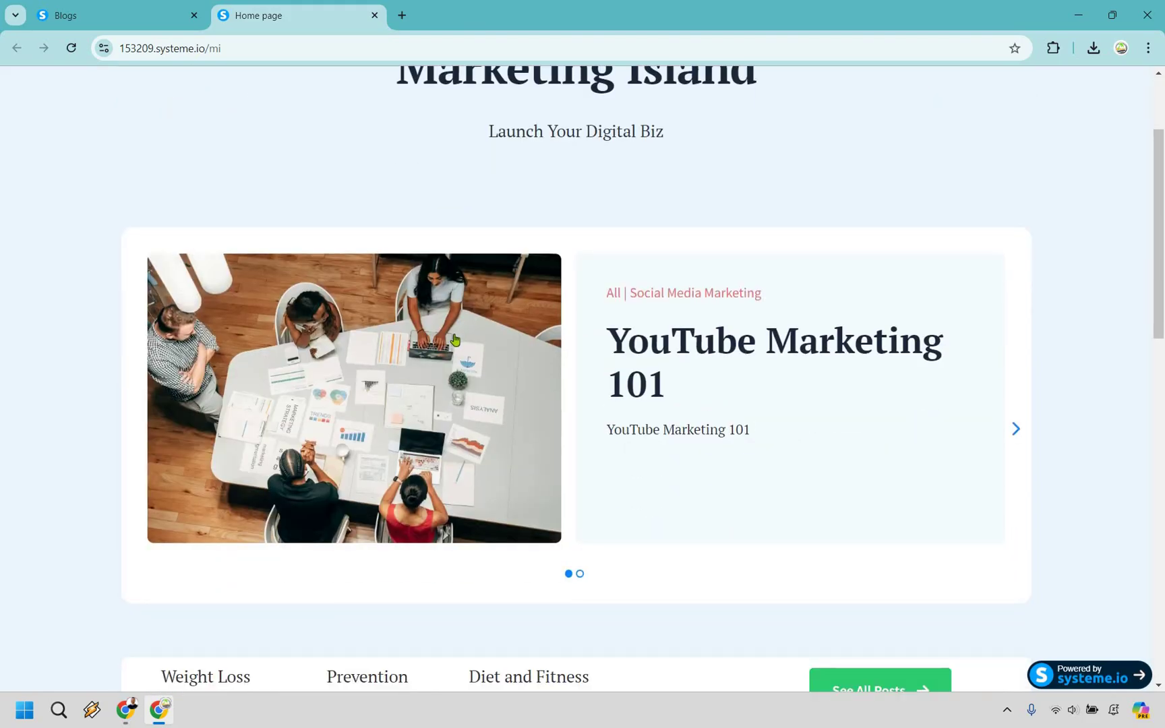
scroll(507, 169, "down", 7)
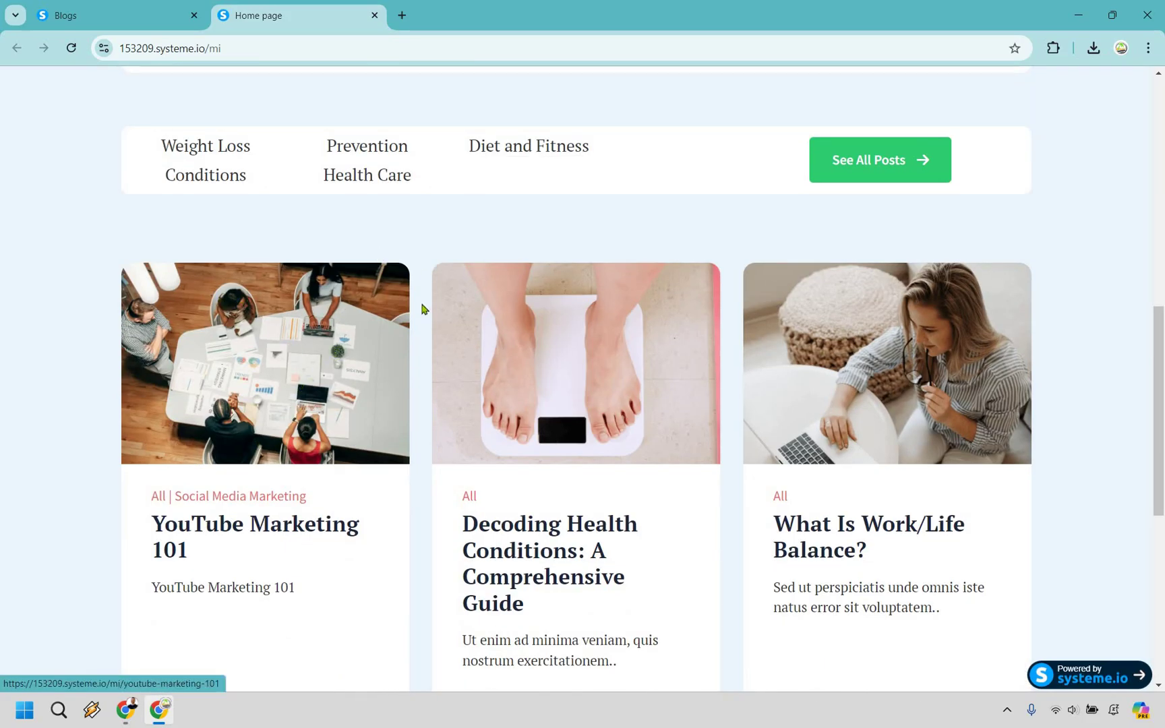
scroll(370, 310, "up", 2)
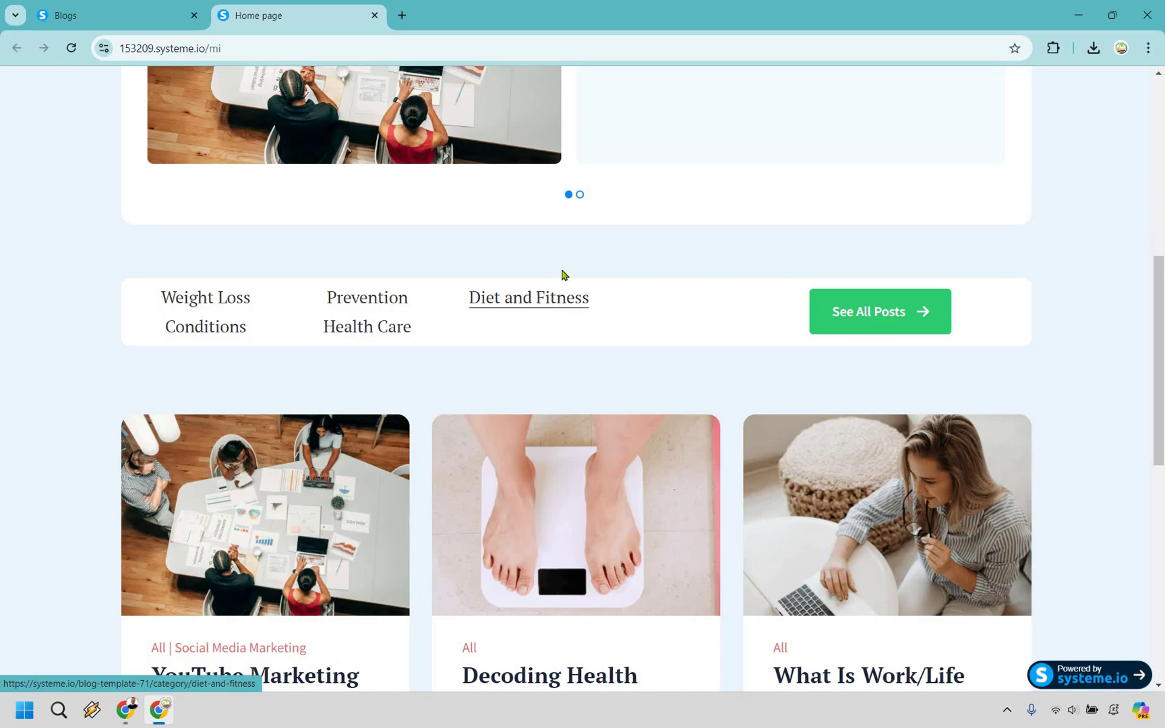
scroll(333, 277, "down", 4)
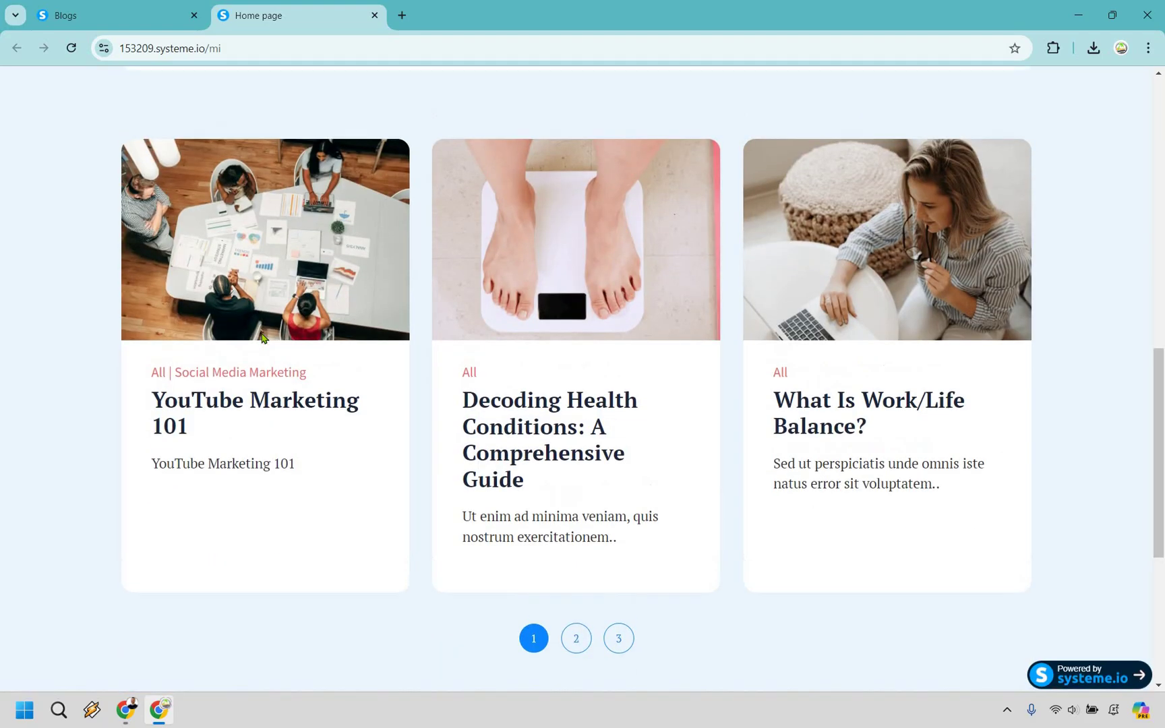
scroll(296, 324, "up", 1)
left_click(292, 329)
scroll(296, 330, "down", 9)
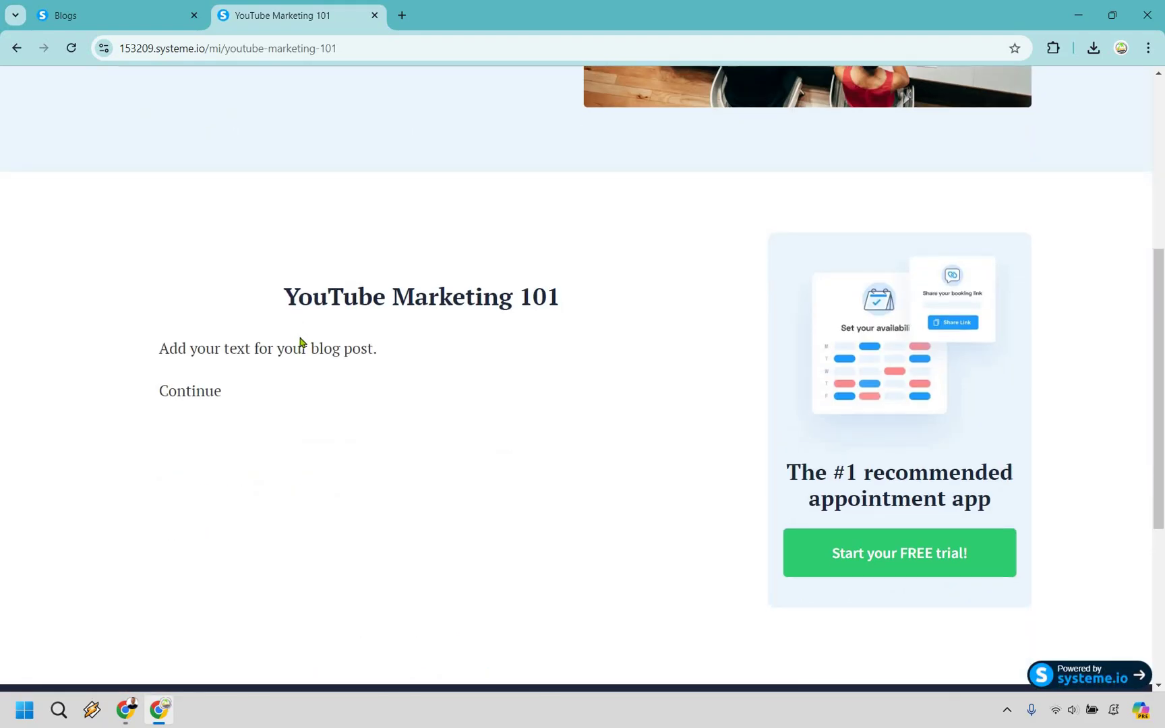
Step: Close the live post preview and open the Marketing Island blog's Home page in the editor
scroll(364, 128, "up", 10)
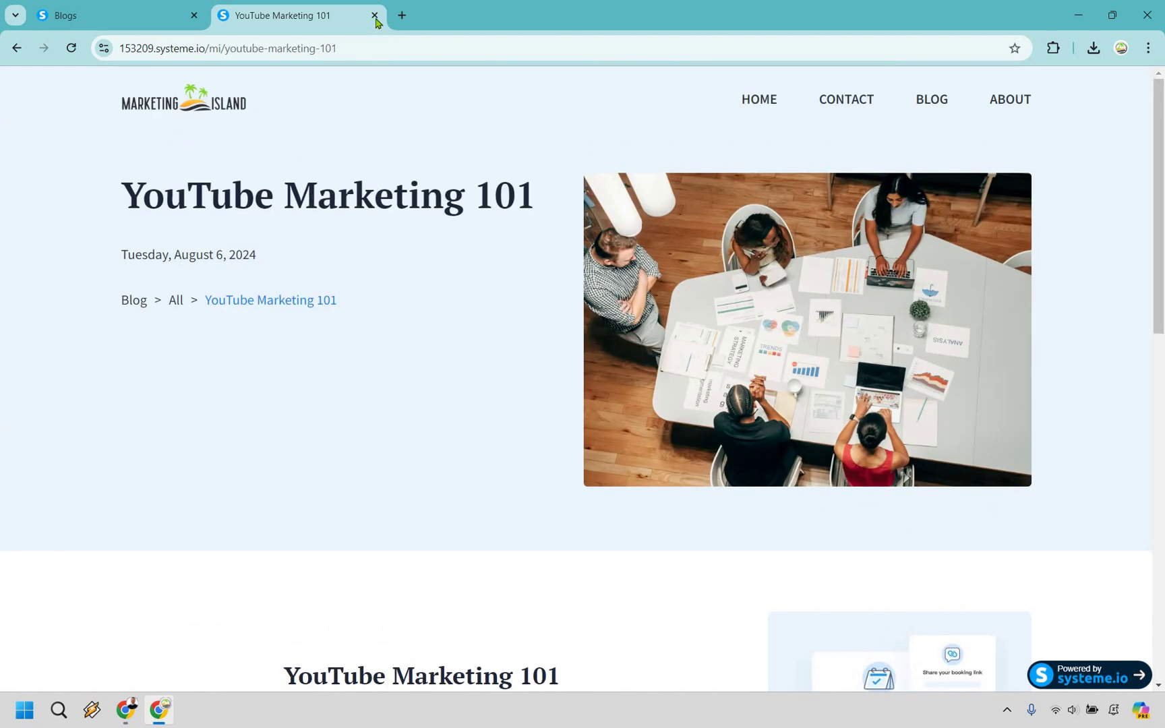
key("ctrl+w")
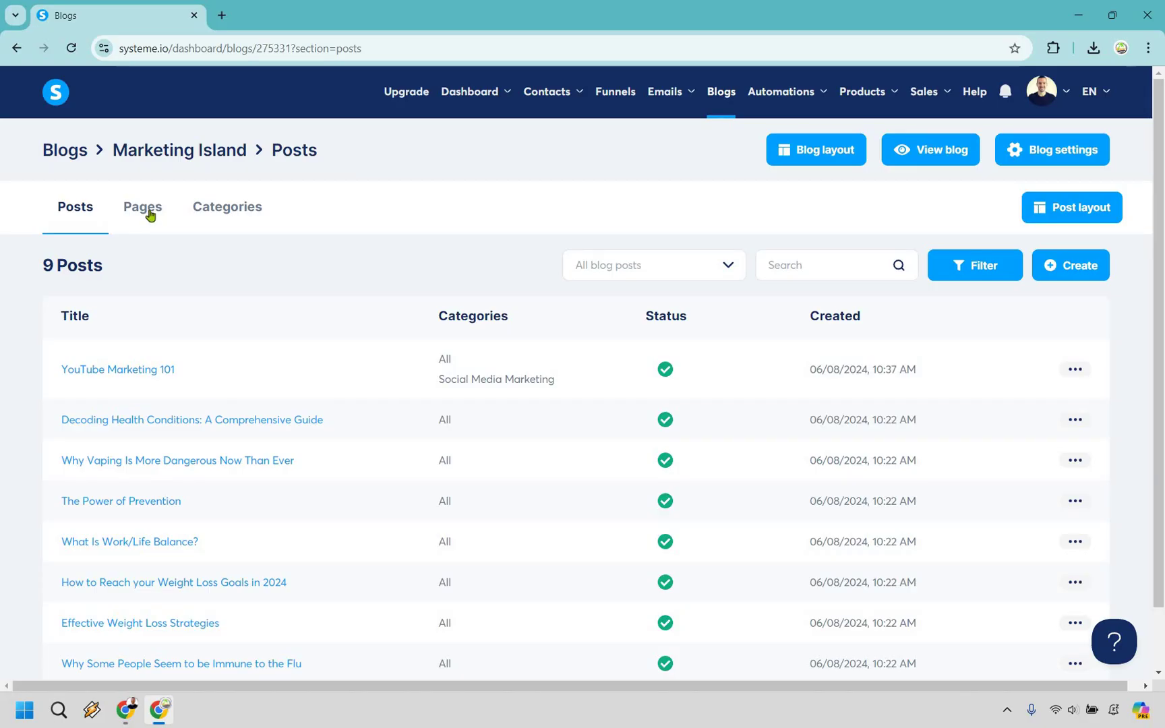
left_click(148, 209)
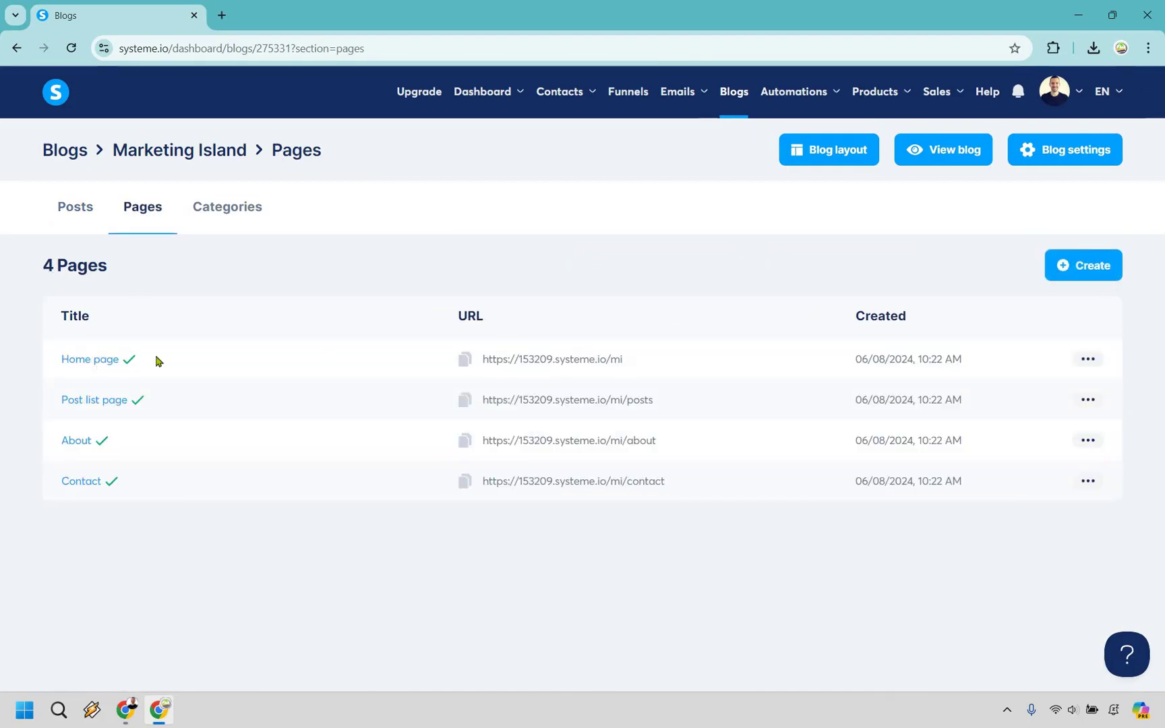
left_click(156, 362)
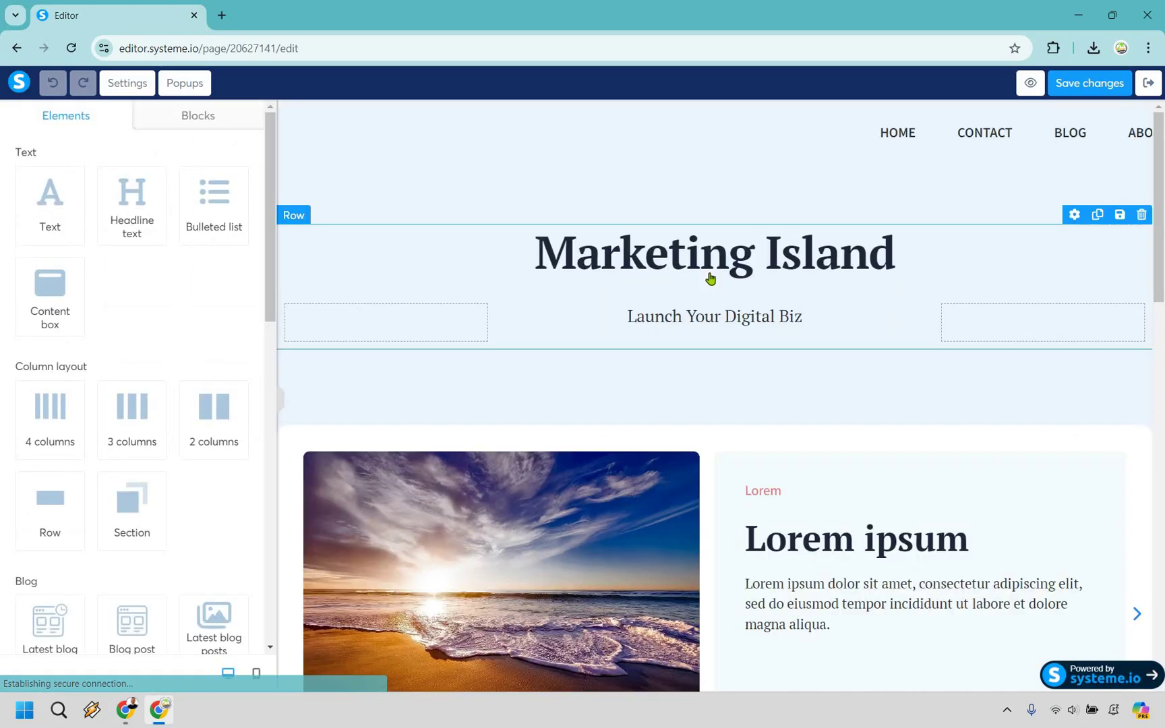
Step: Delete the "Health Care" and "Conditions" labels from the category row on the Home page
scroll(498, 425, "down", 6)
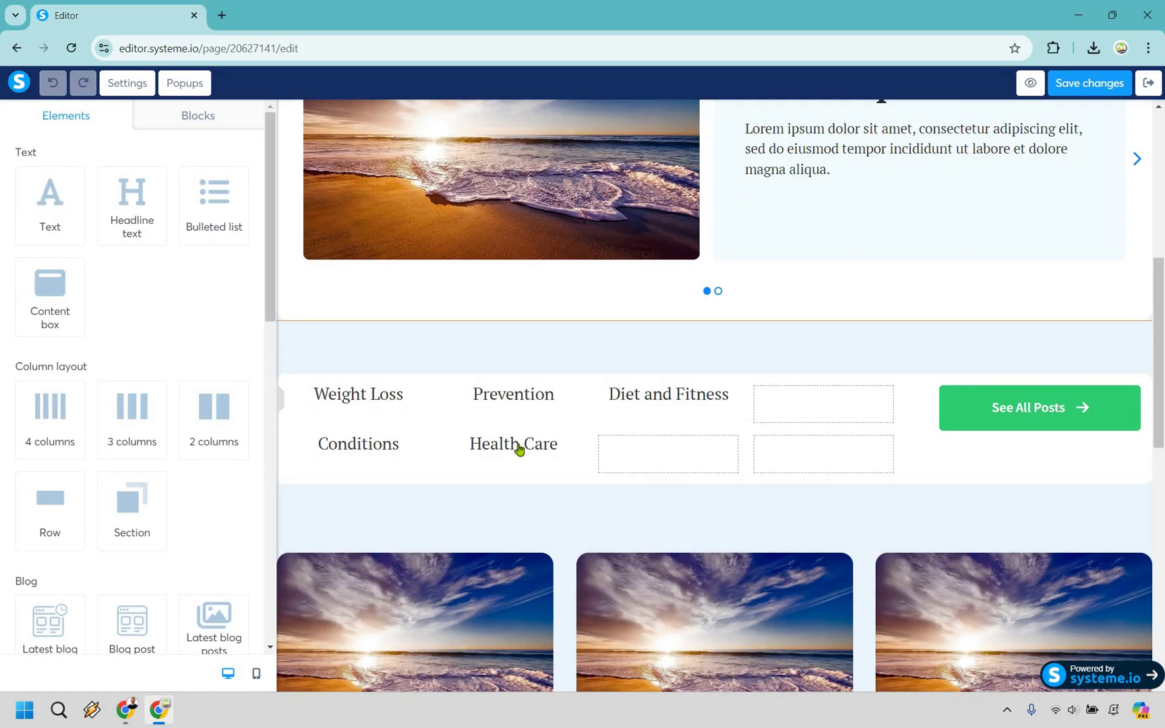
left_click(564, 443)
left_click_drag(534, 464, 377, 446)
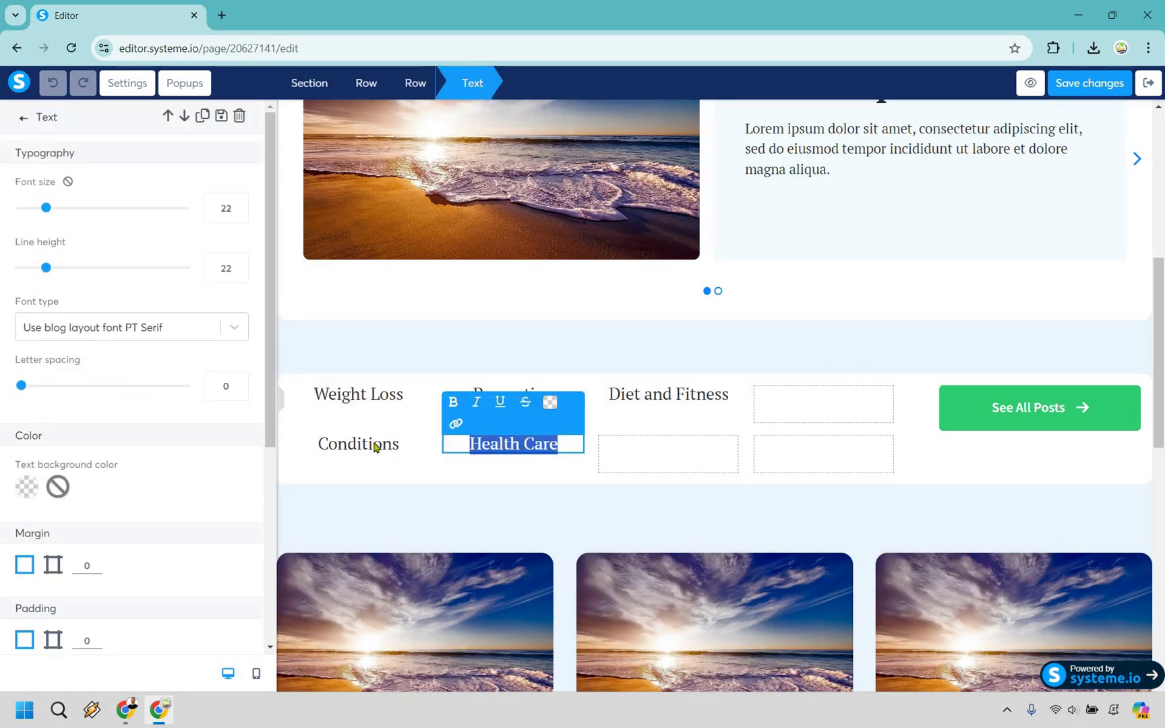
key("BackSpace")
left_click(463, 463)
left_click(511, 472)
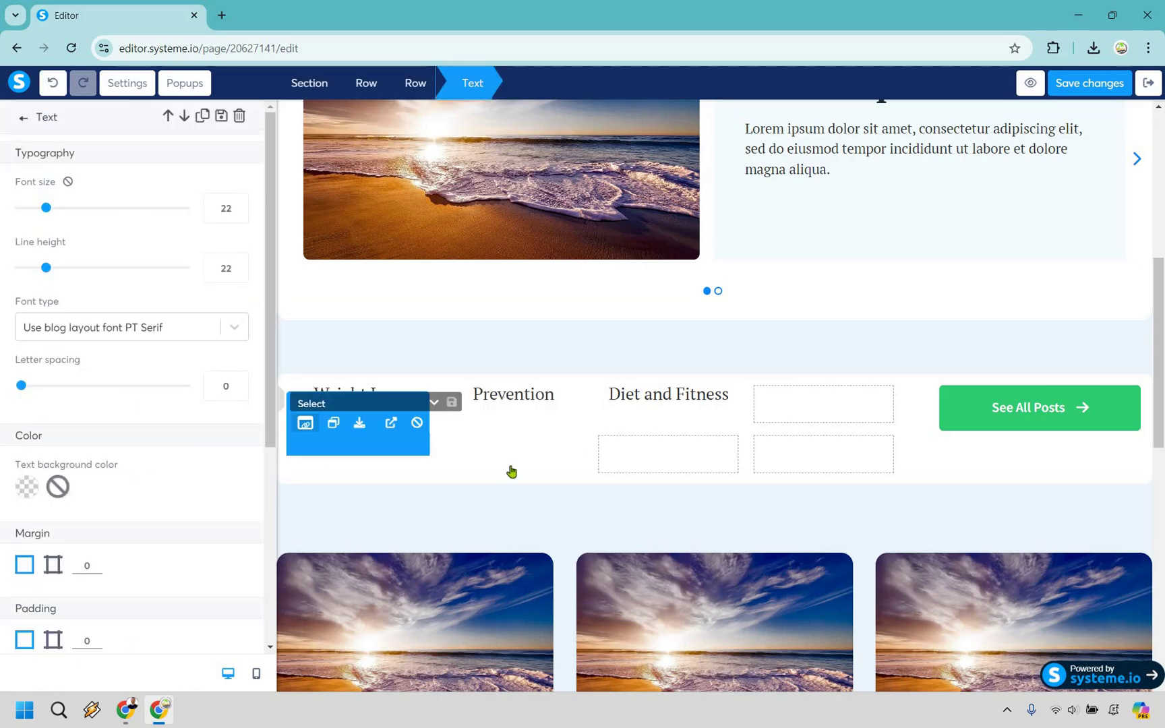
Step: Clear the "Diet and Fitness" and "Prevention" labels from the category row, keeping only "Weight Loss"
left_click(684, 391)
left_click(692, 398)
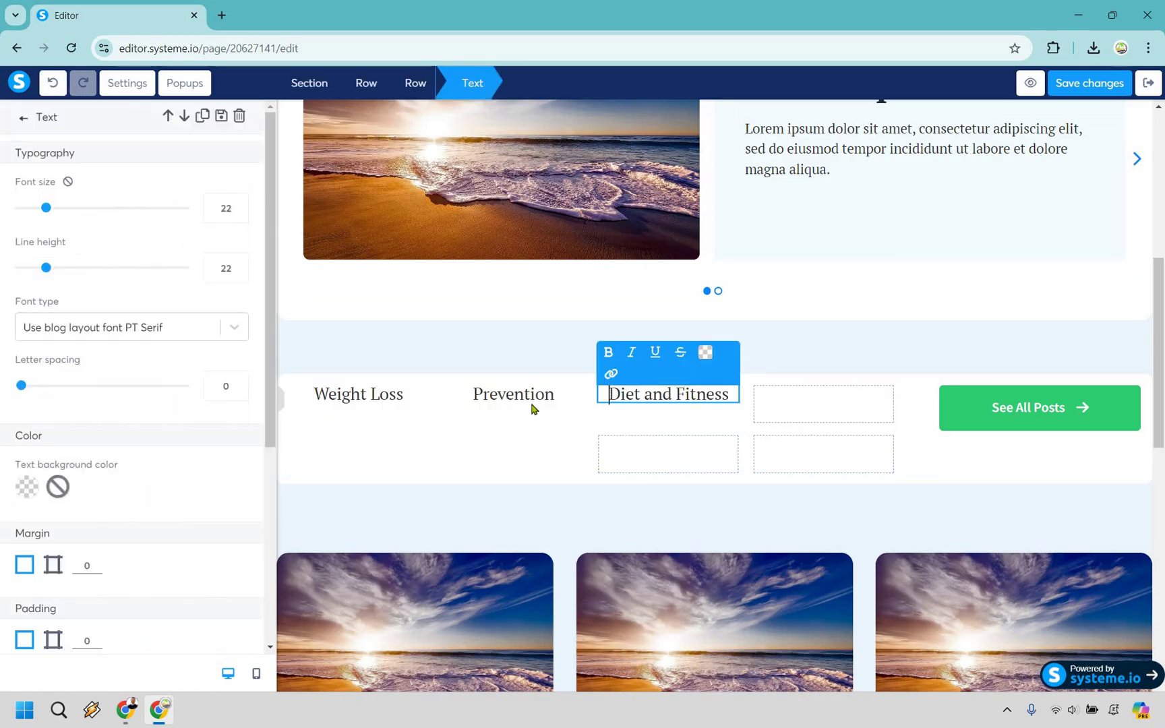
left_click(543, 403)
left_click(544, 403)
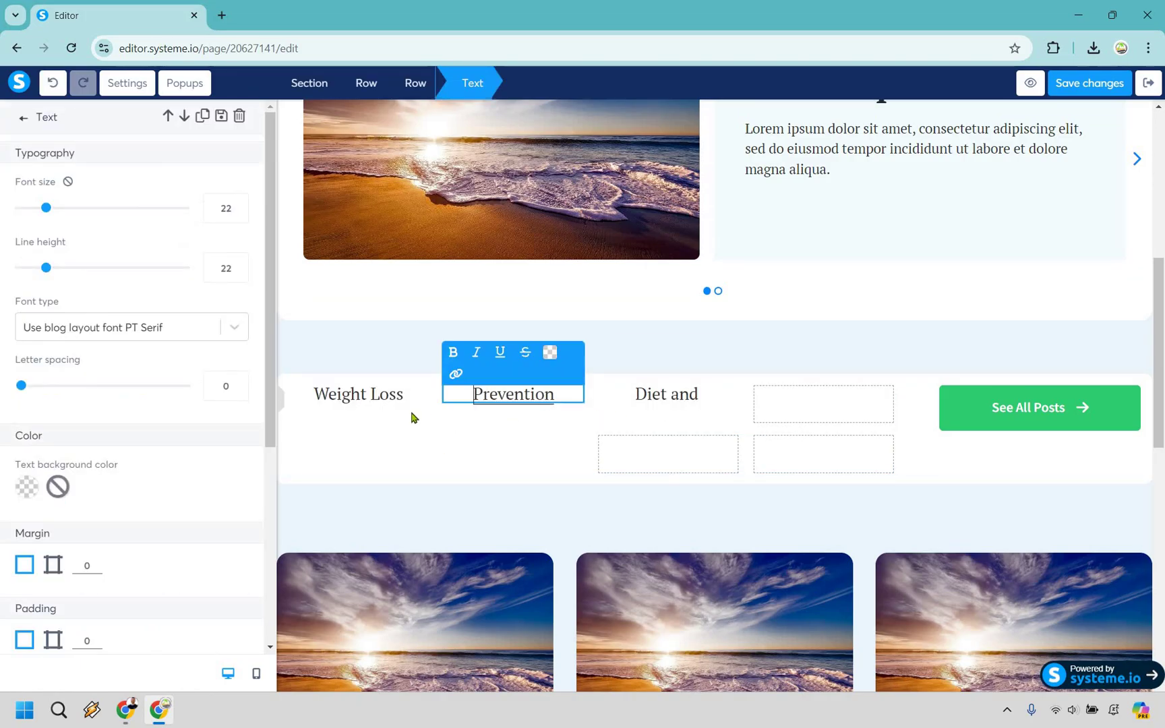
left_click(361, 402)
left_click(361, 402)
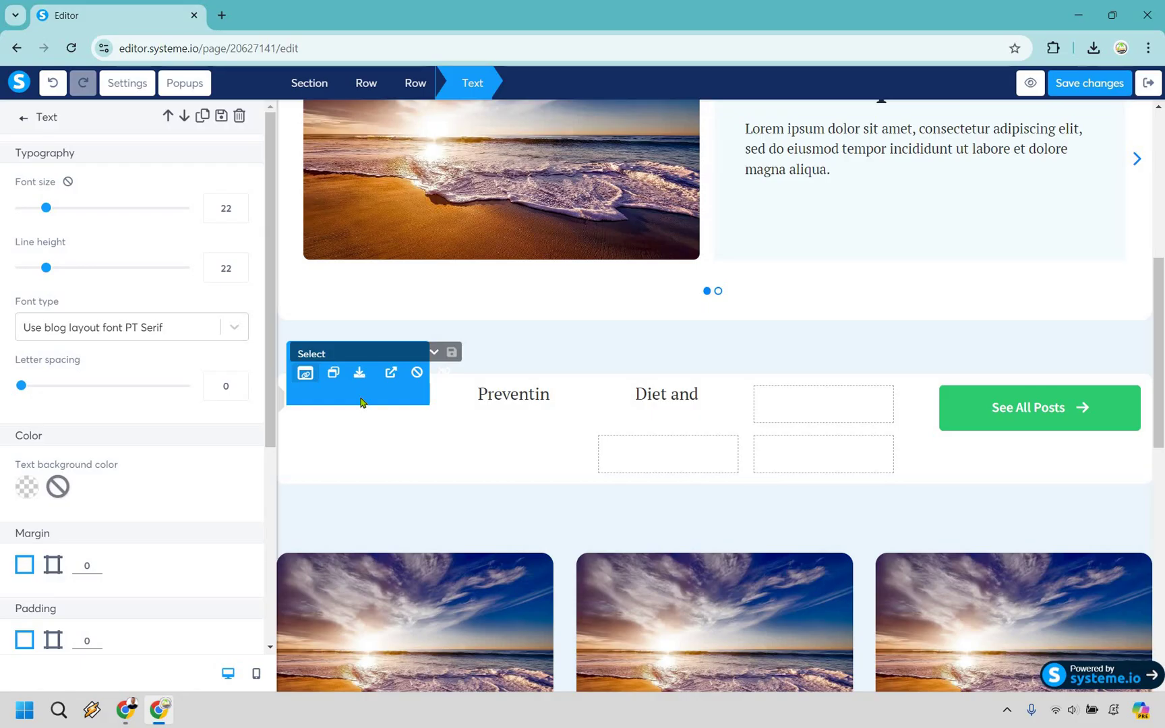
scroll(362, 401, "down", 8)
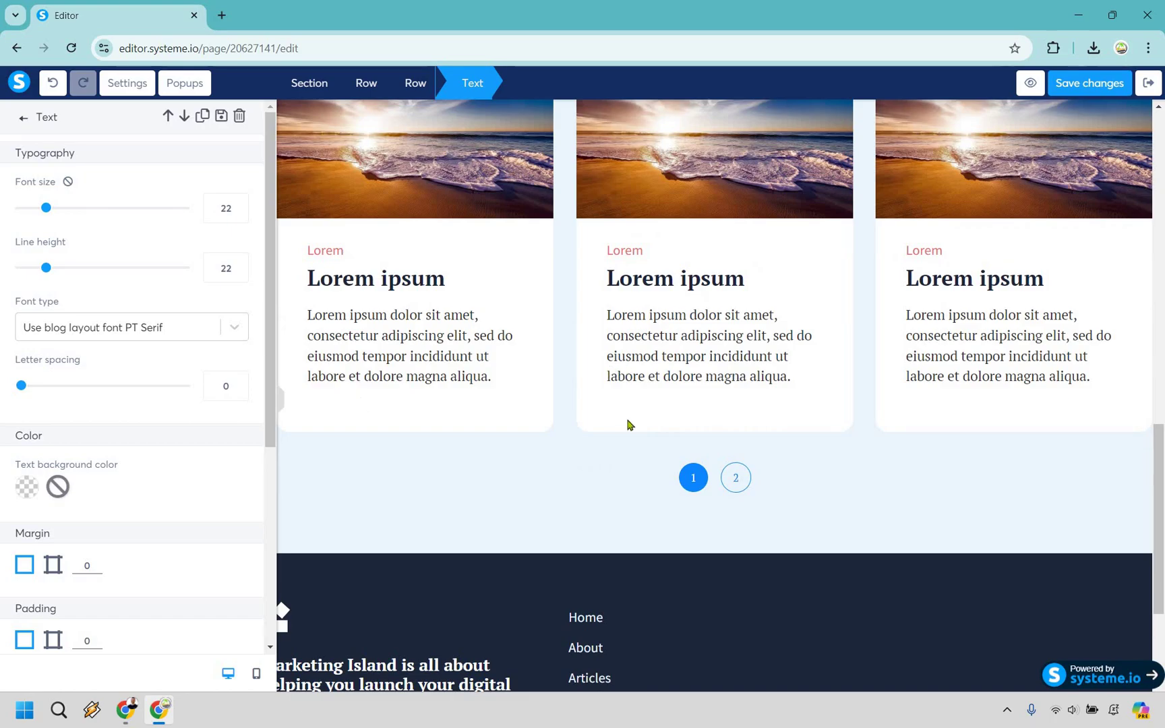
left_click(401, 441)
scroll(402, 441, "up", 8)
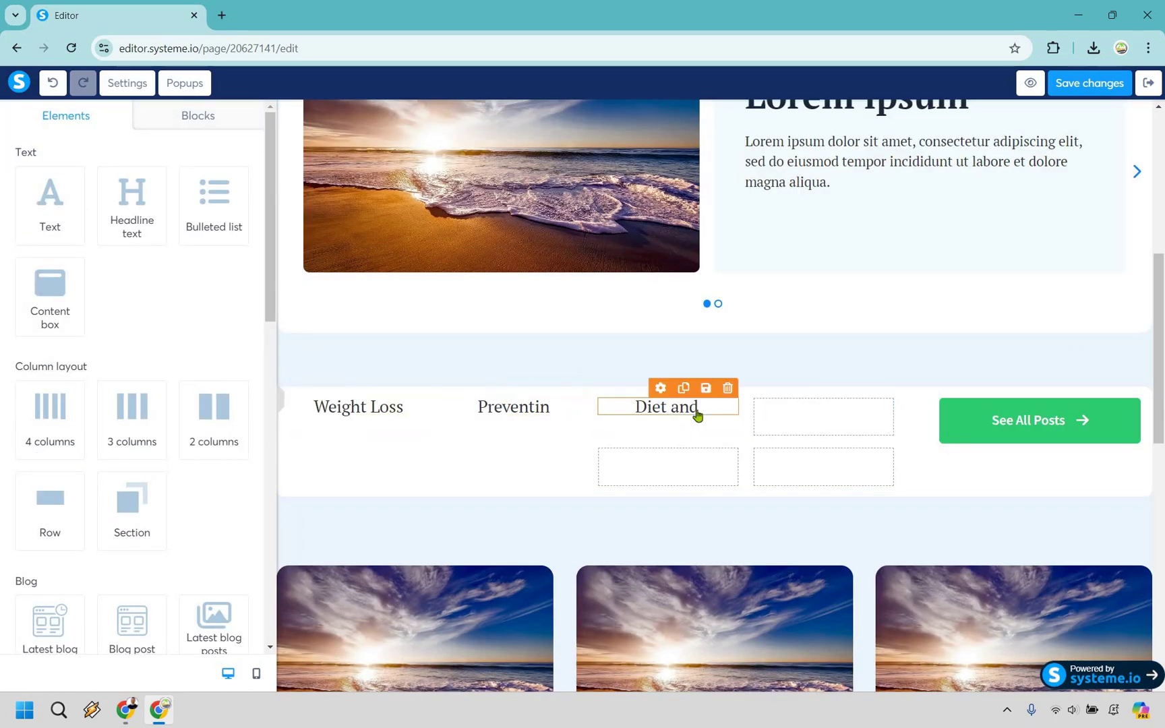
left_click(666, 421)
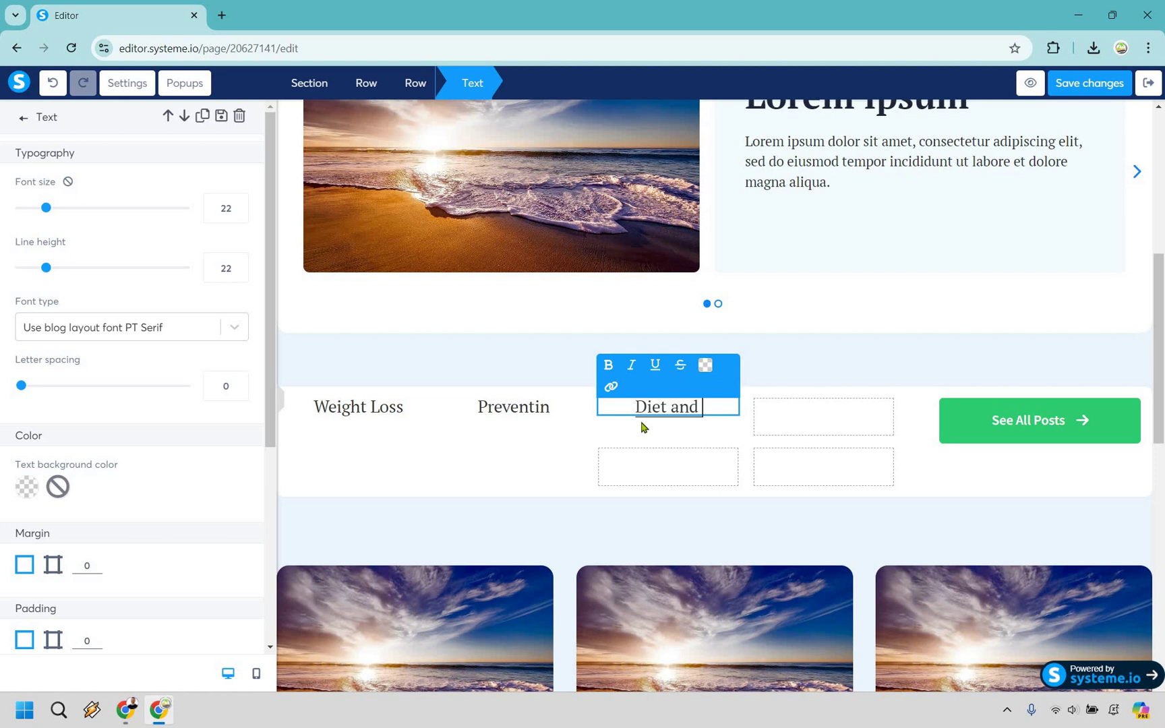
key("BackSpace")
key("BackSpace")
key("BackSpace")
key("BackSpace")
key("BackSpace")
key("BackSpace")
key("BackSpace")
key("BackSpace")
left_click(563, 414)
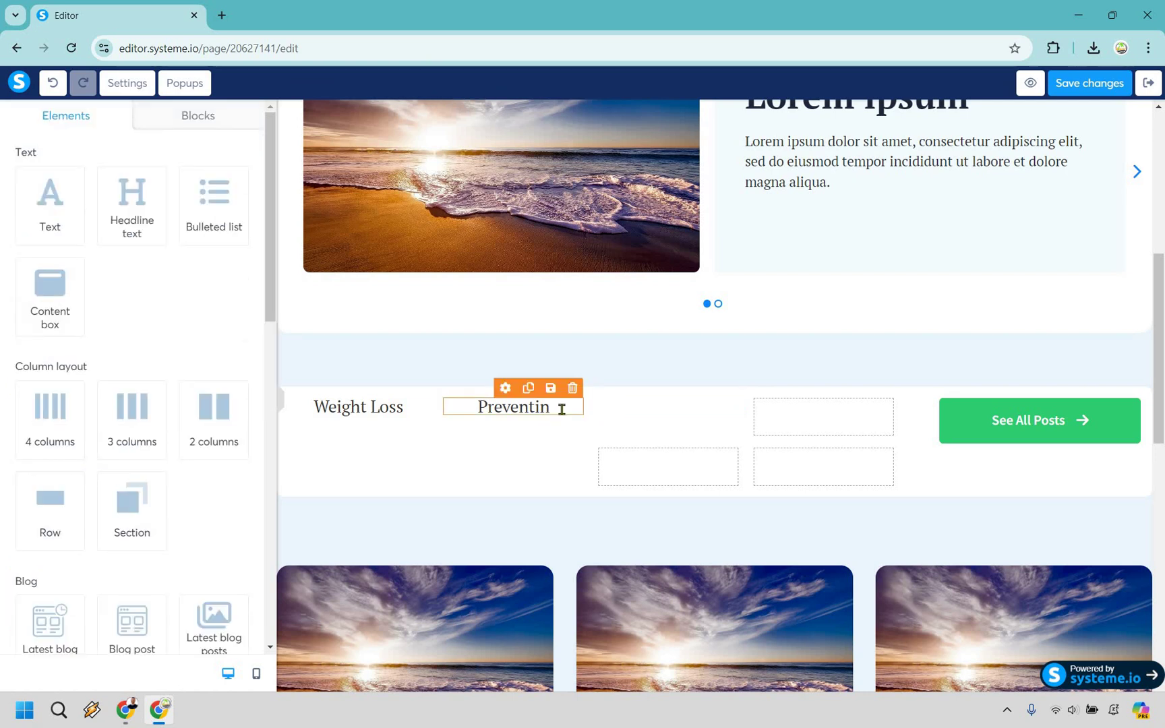
left_click(561, 409)
key("BackSpace")
key("BackSpace")
key("BackSpace")
key("BackSpace")
key("BackSpace")
key("BackSpace")
key("BackSpace")
key("BackSpace")
key("BackSpace")
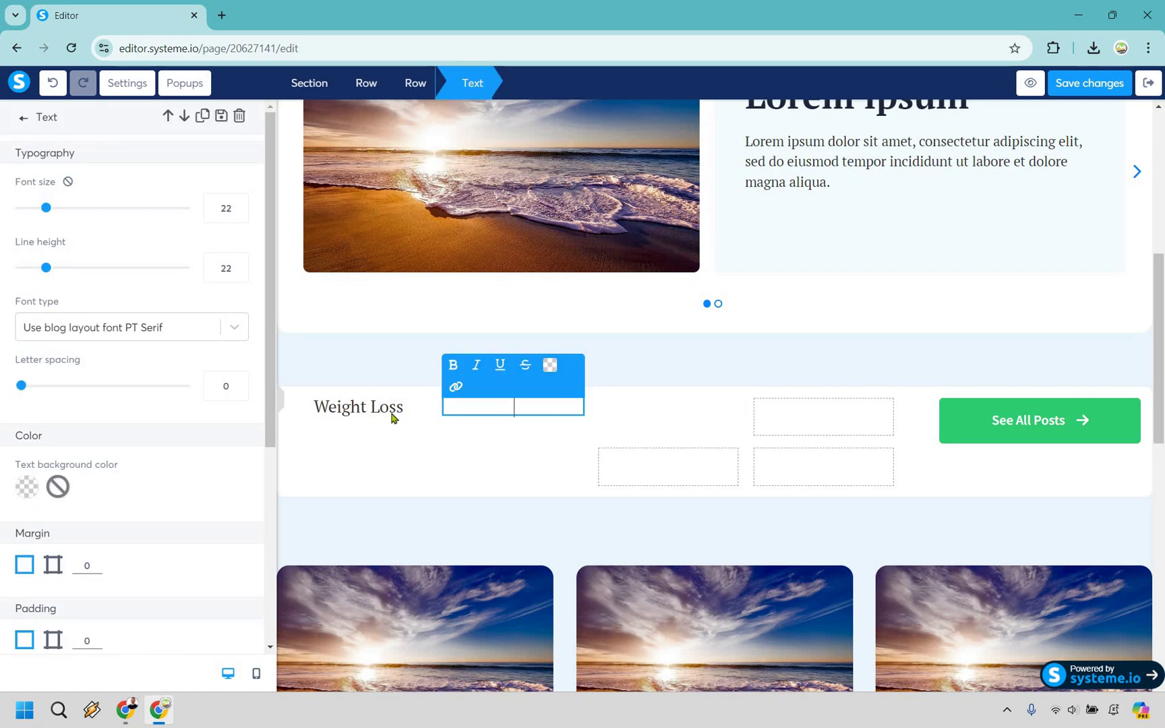
Step: Replace the "Weight Loss" label with "Social Media Marketing"
left_click(408, 416)
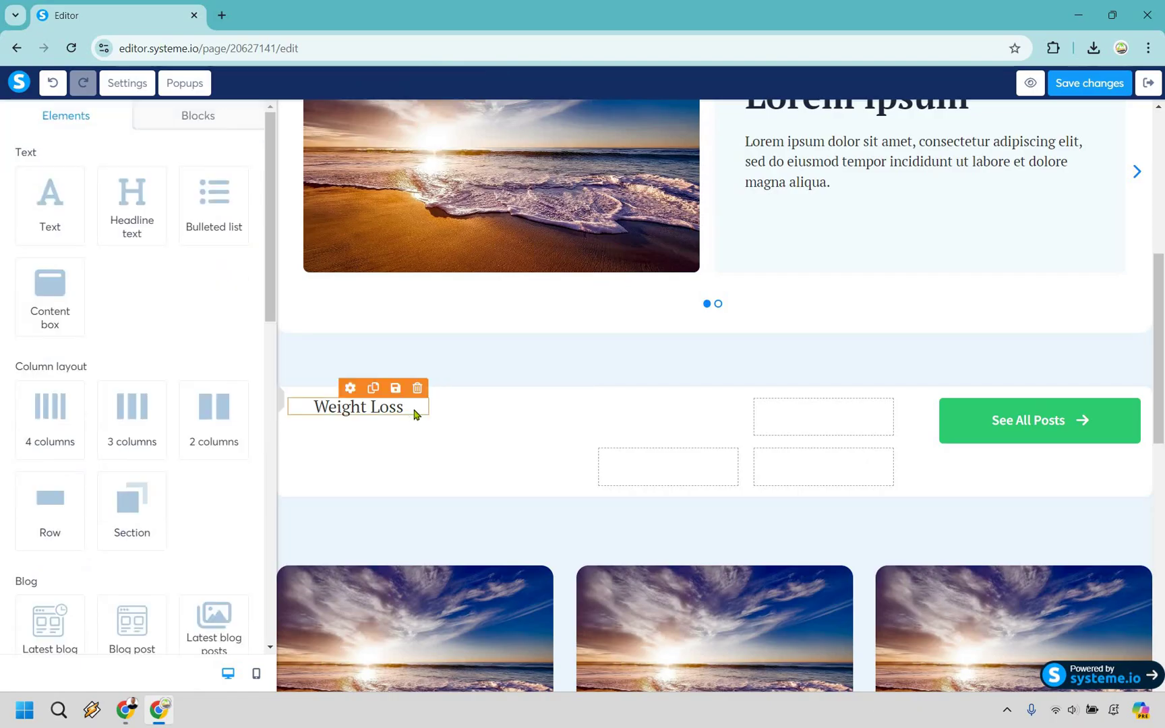
double_click(415, 409)
type("S")
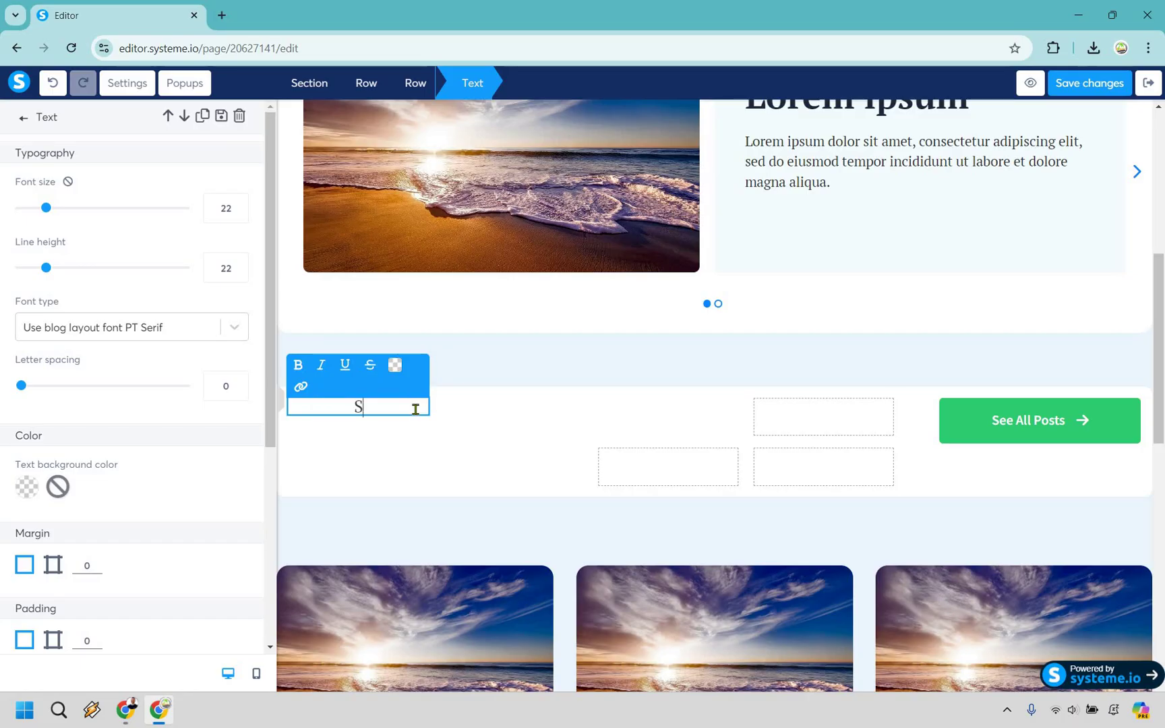
type("ocial Media Marketing")
Step: Link the "Social Media Marketing" label to the Social Media Marketing category and save the Home page
scroll(416, 408, "up", 1)
left_click_drag(398, 487, 306, 462)
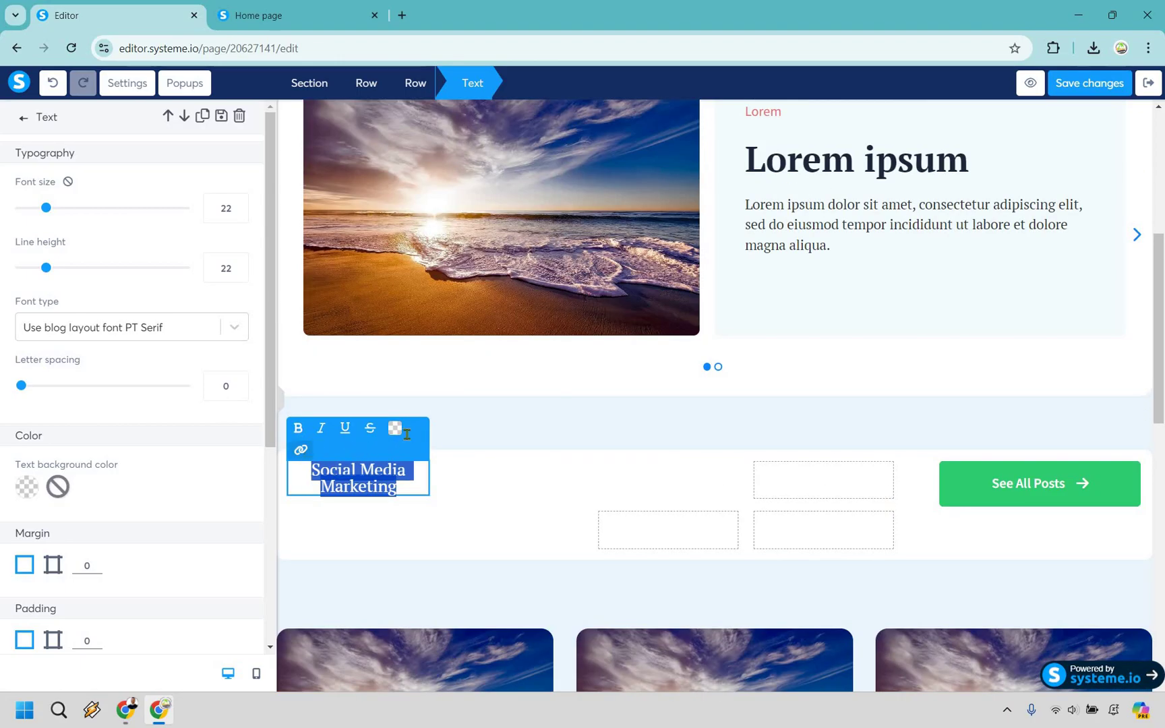
left_click(304, 450)
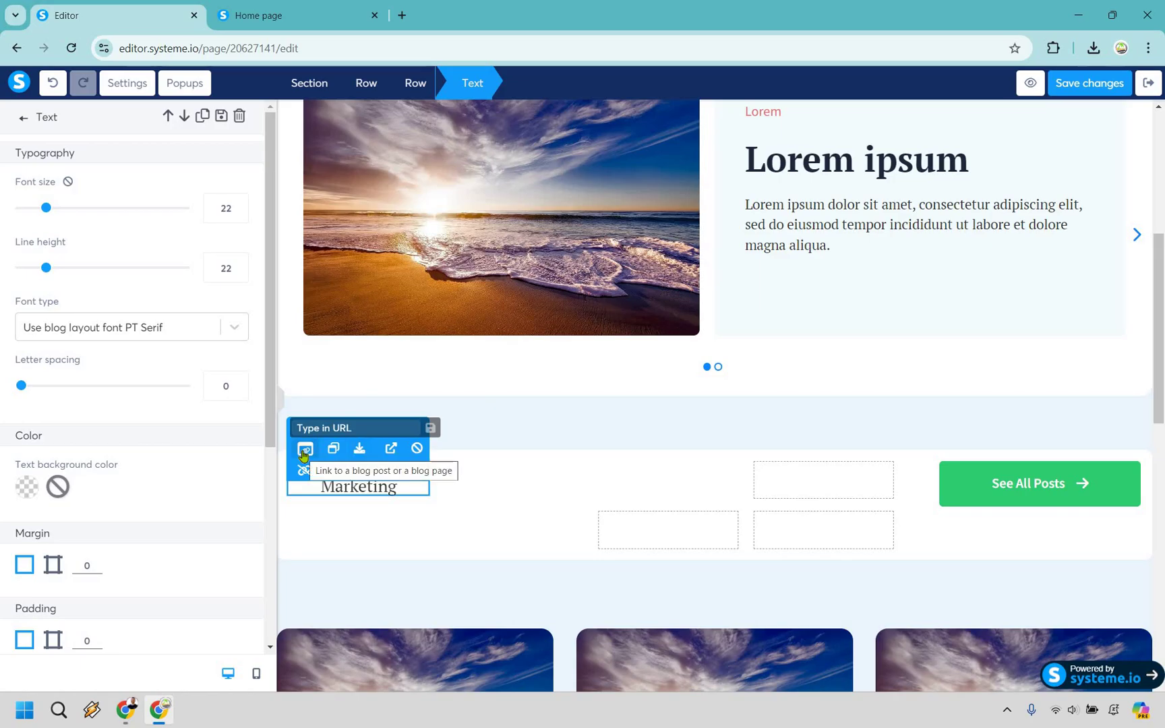
left_click(365, 447)
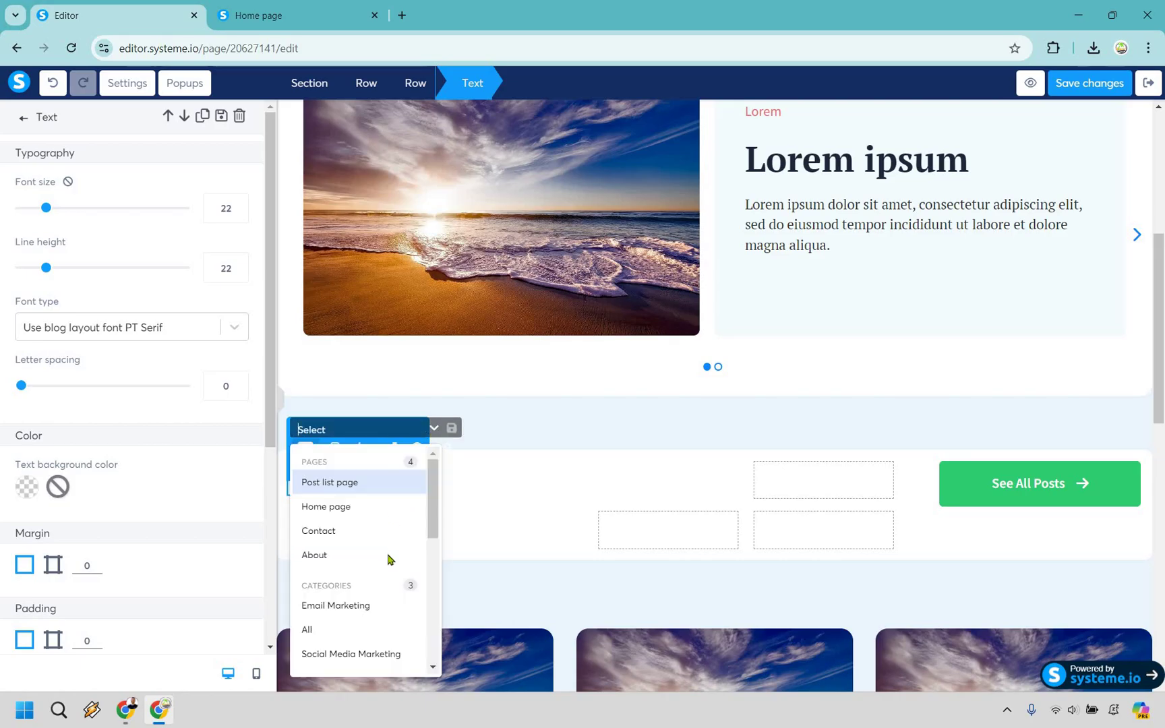
scroll(389, 578, "down", 1)
key("Return")
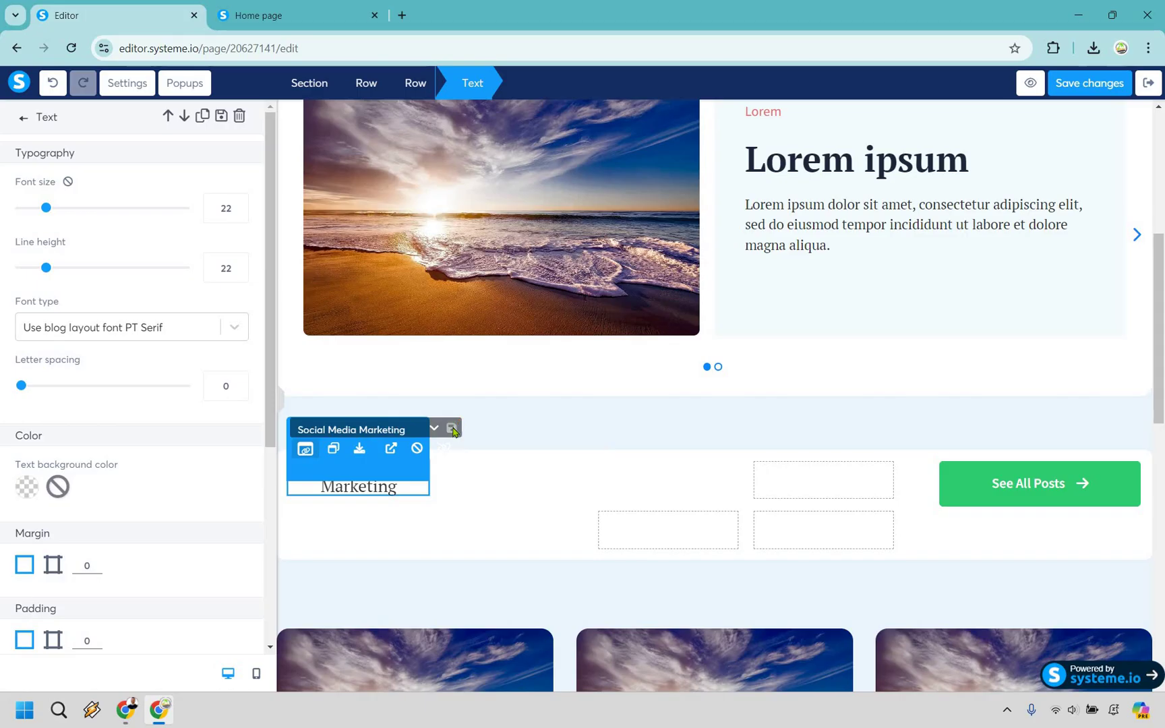
left_click(453, 429)
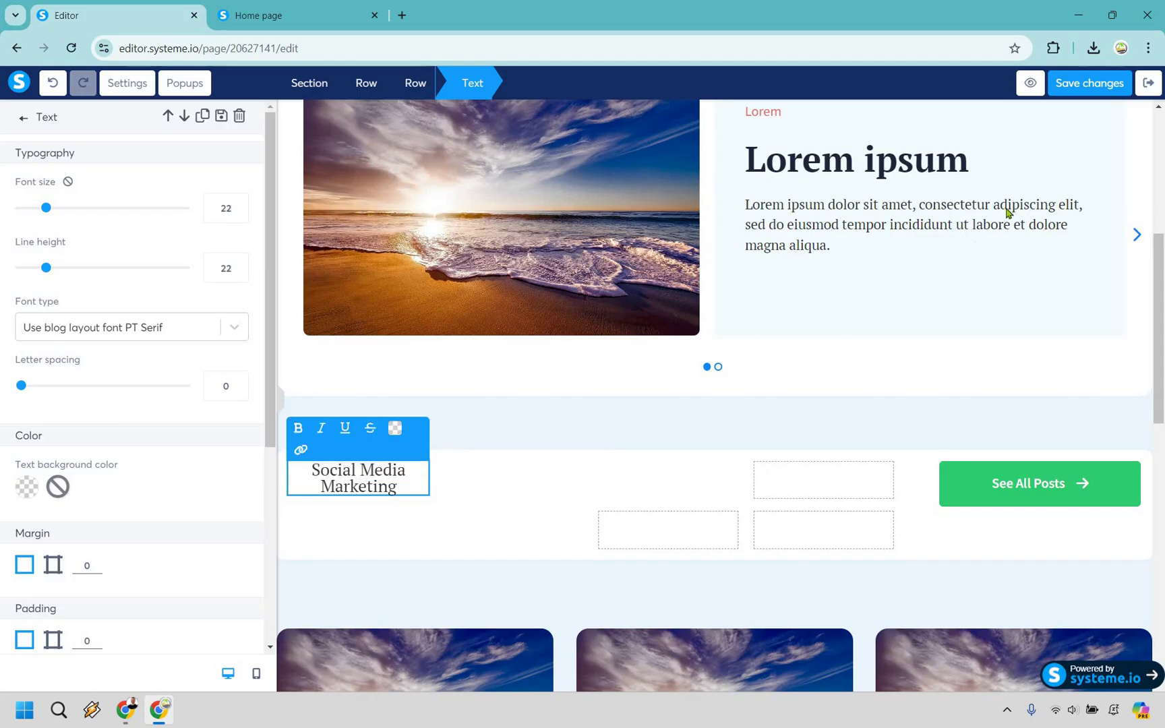
left_click(1095, 93)
Step: Reload the live home page, test the Social Media Marketing category link, and return to review the home page's post listings
left_click(270, 15)
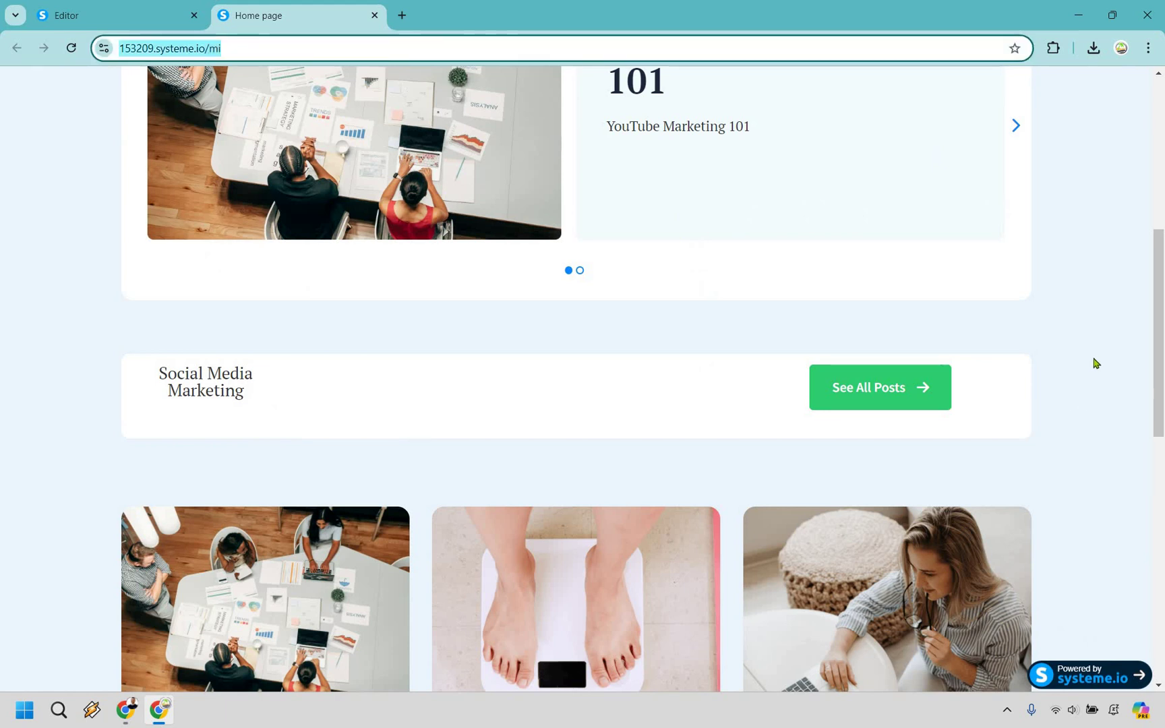
key("Return")
scroll(170, 385, "down", 7)
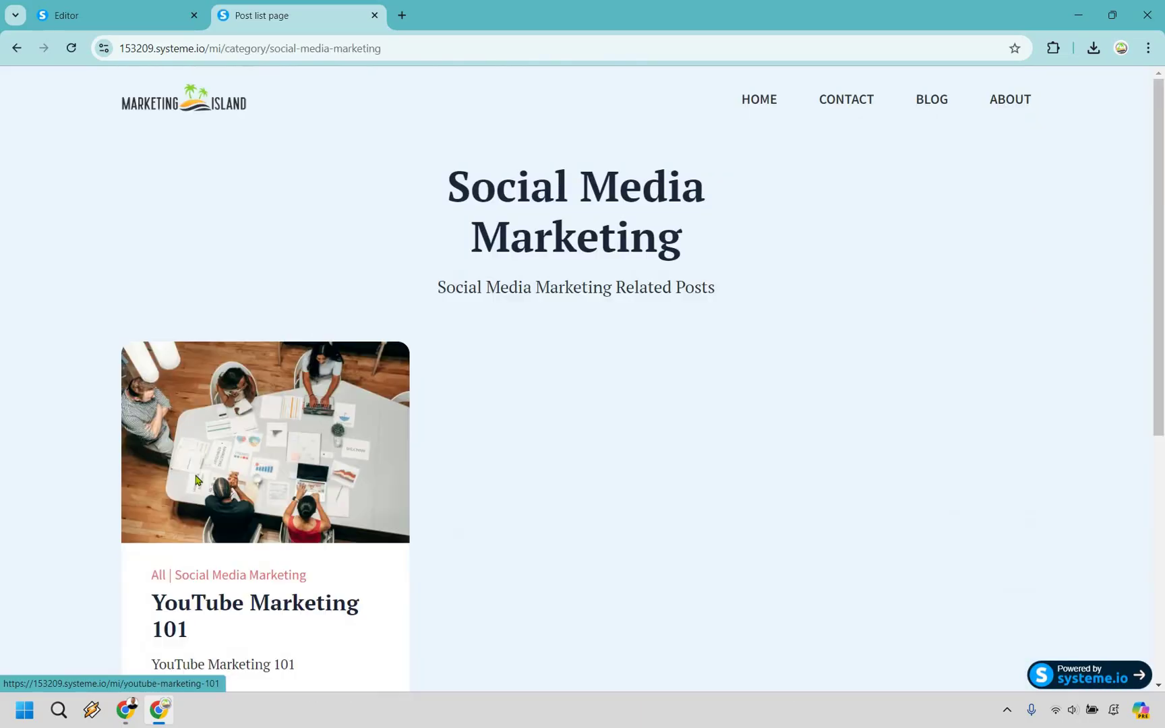
scroll(559, 333, "down", 3)
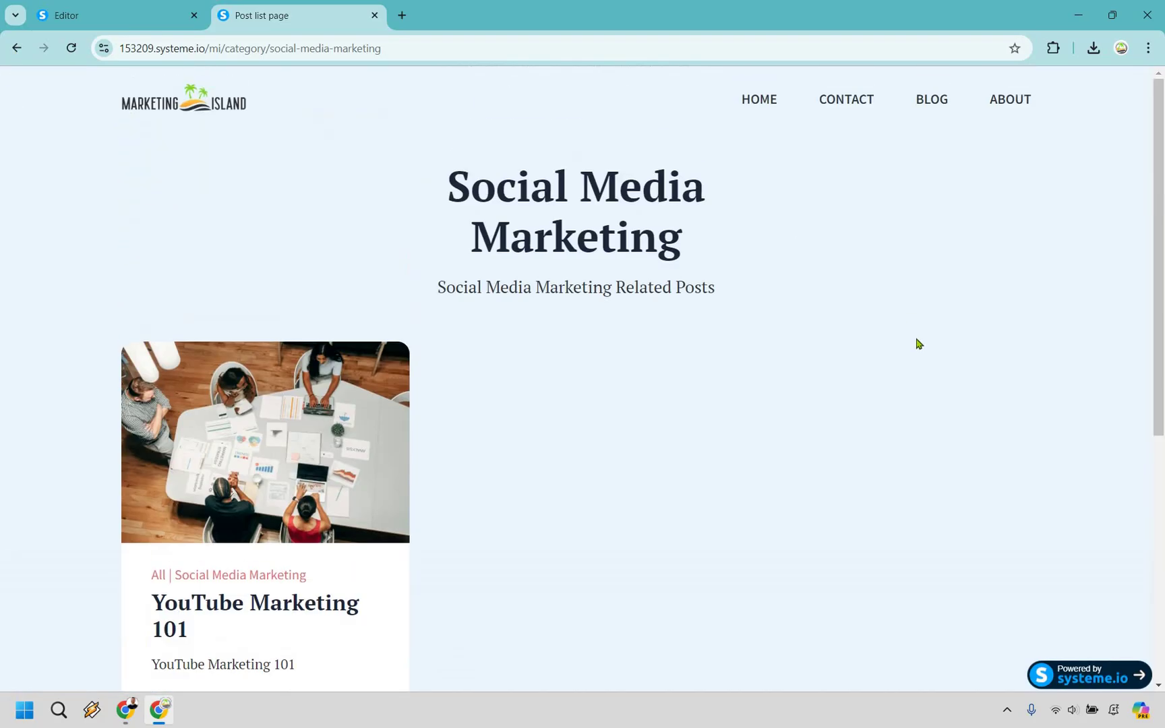
key("alt+Left")
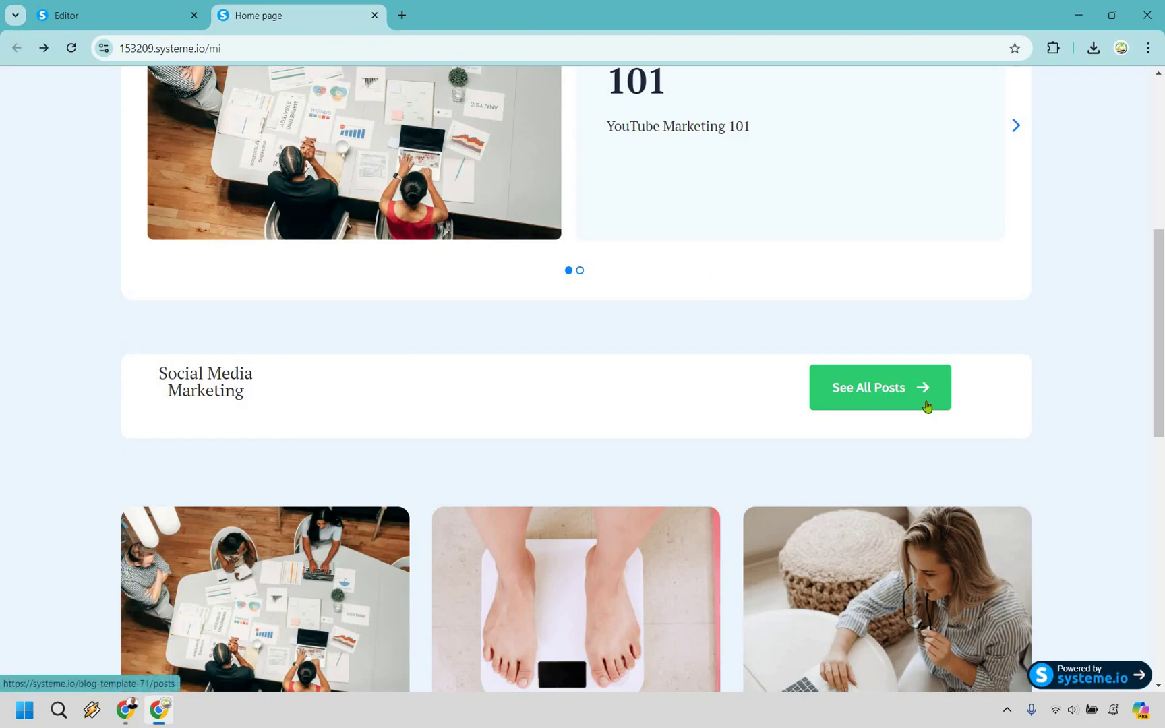
scroll(924, 403, "down", 3)
scroll(837, 403, "down", 2)
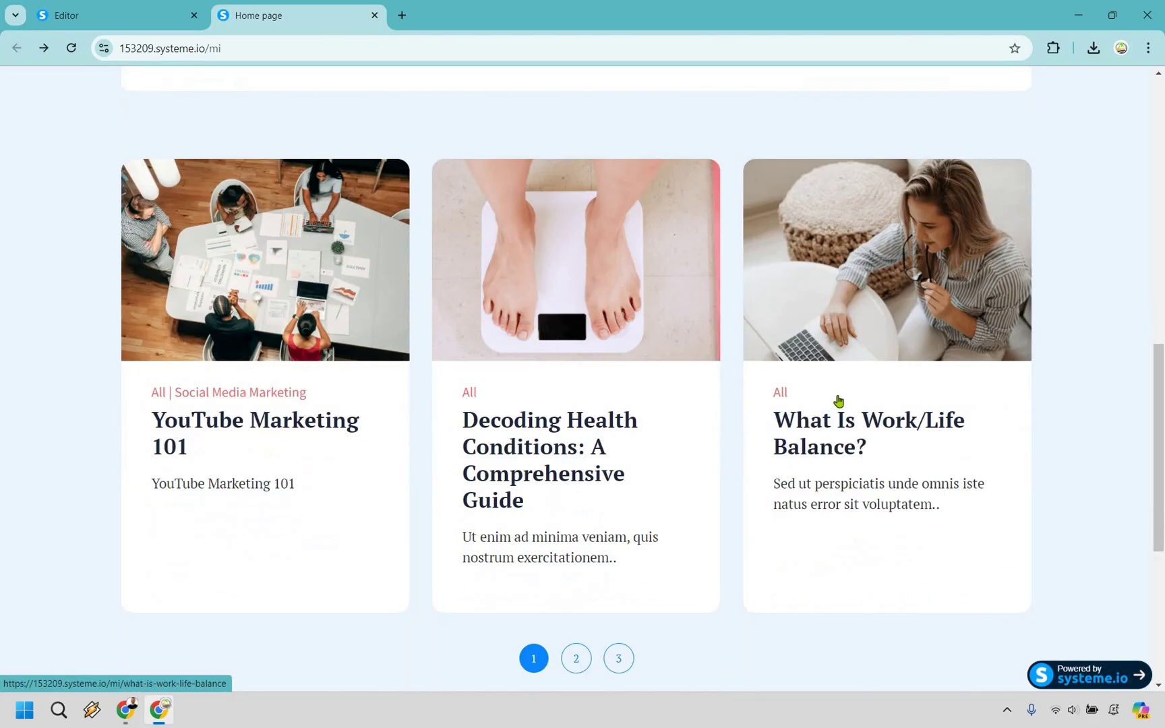
scroll(1043, 418, "up", 6)
scroll(1045, 374, "up", 5)
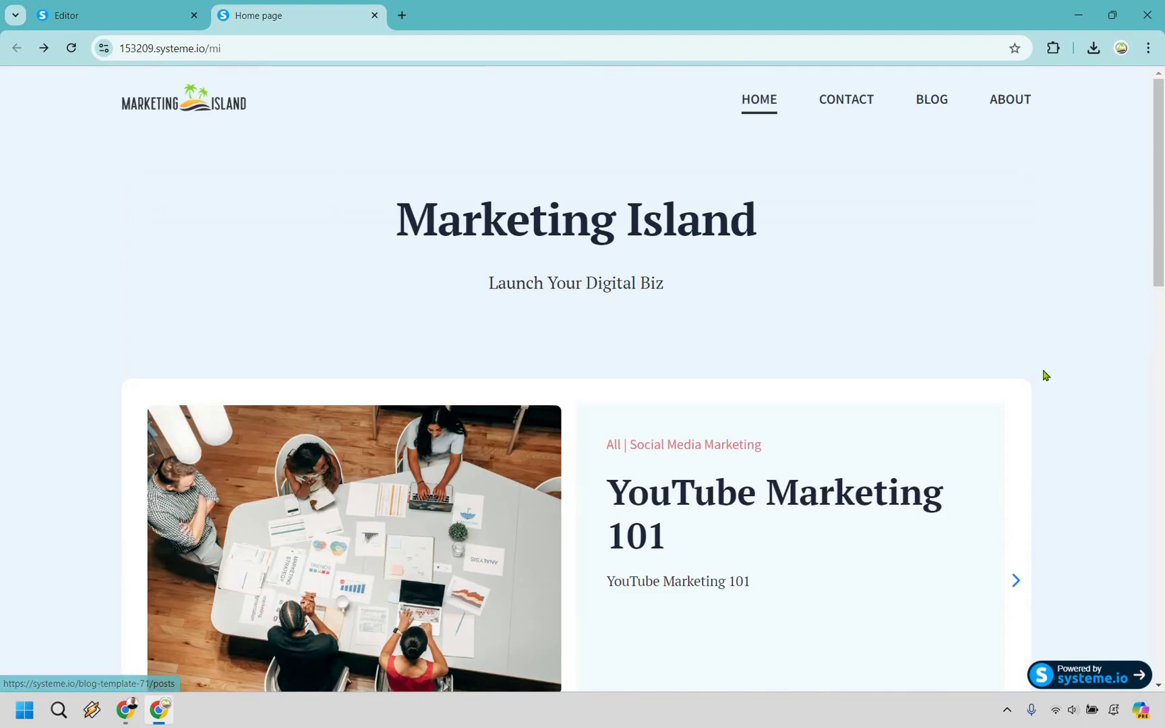